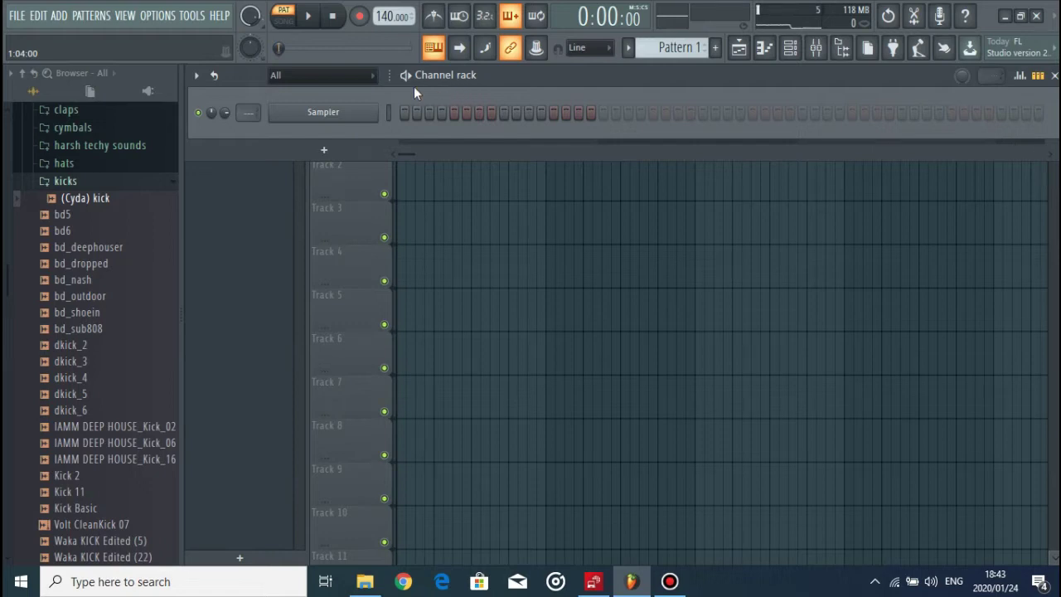
Step: Switch to File Explorer and extract afro deep tutorial.zip into its own folder inside YOUTUBE GIVEAWAY!
left_click(369, 582)
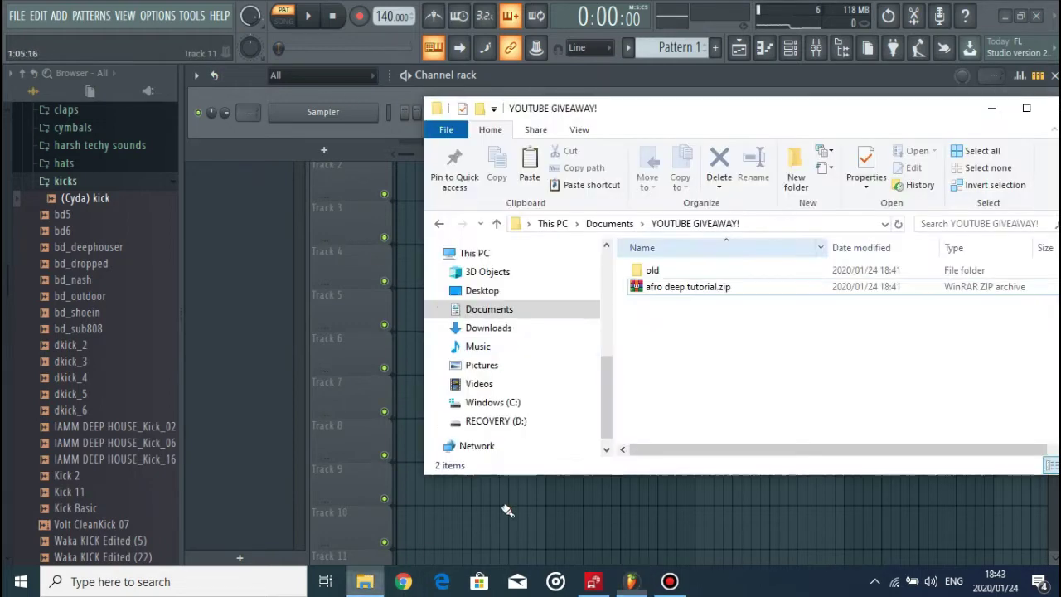
left_click(696, 289)
right_click(698, 289)
left_click(751, 321)
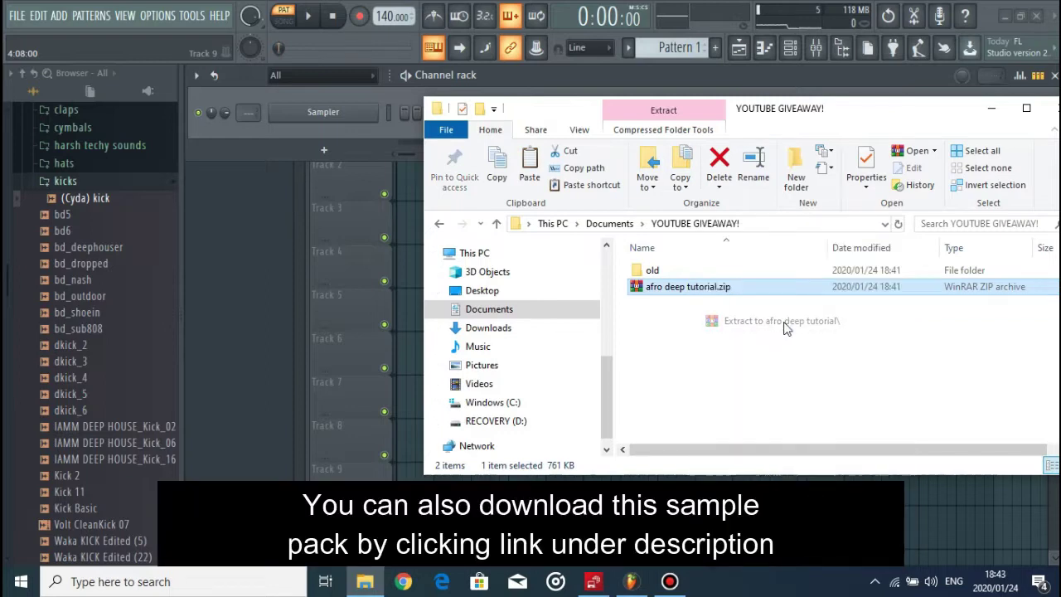
left_click(676, 348)
Step: Open the file settings and bring up the folder chooser for the first empty browser extra search folder entry
left_click(158, 16)
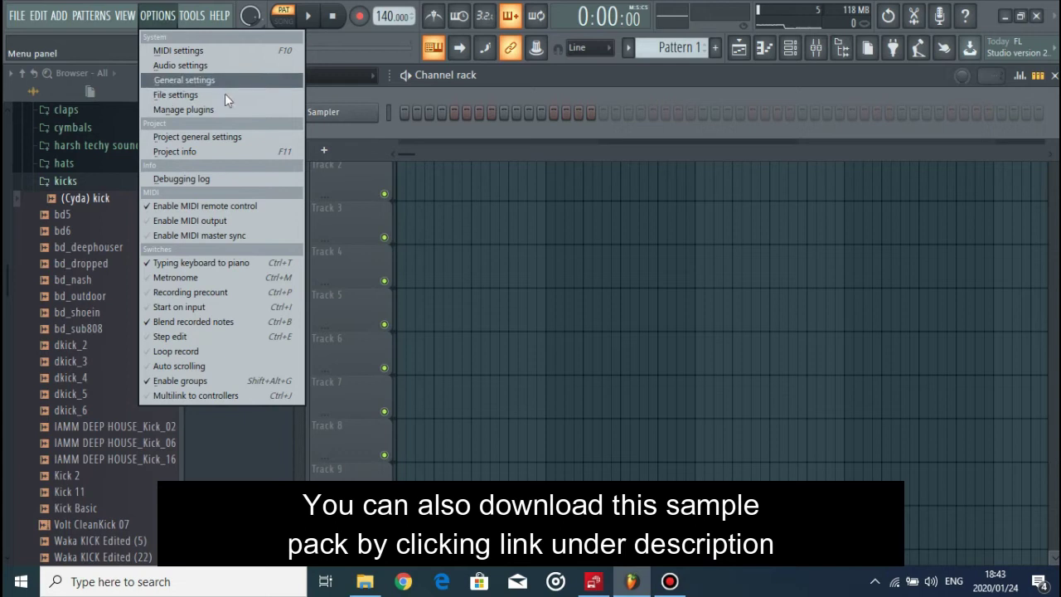
left_click(225, 94)
key("Down")
key("Down")
key("Down")
key("Down")
key("Down")
key("Down")
key("Down")
key("Down")
key("Down")
key("Down")
key("Down")
key("Down")
key("Down")
key("Down")
key("Down")
key("Down")
key("Down")
key("Down")
key("Down")
key("Down")
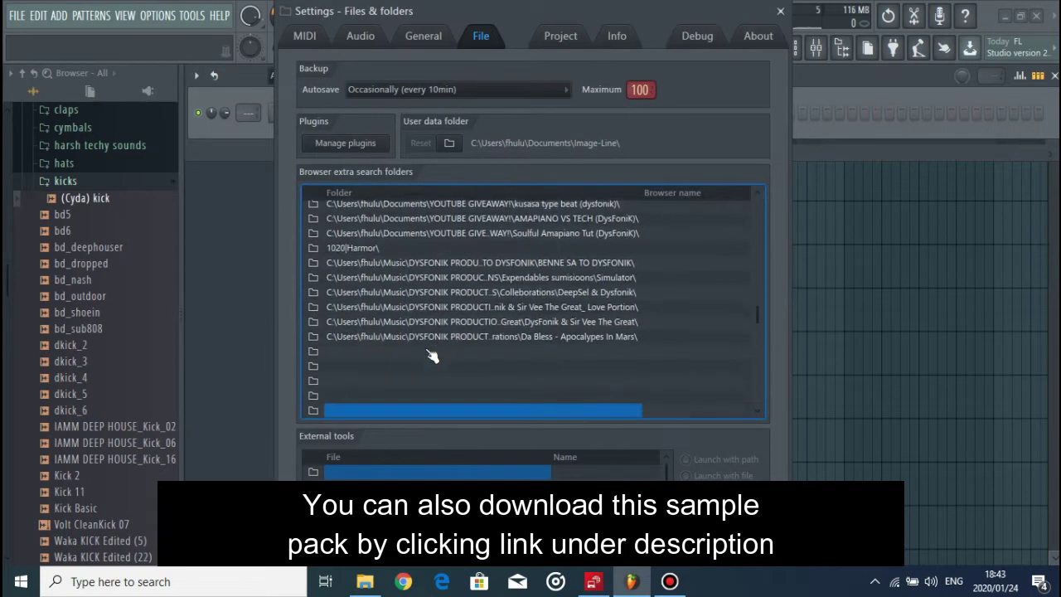
left_click(316, 308)
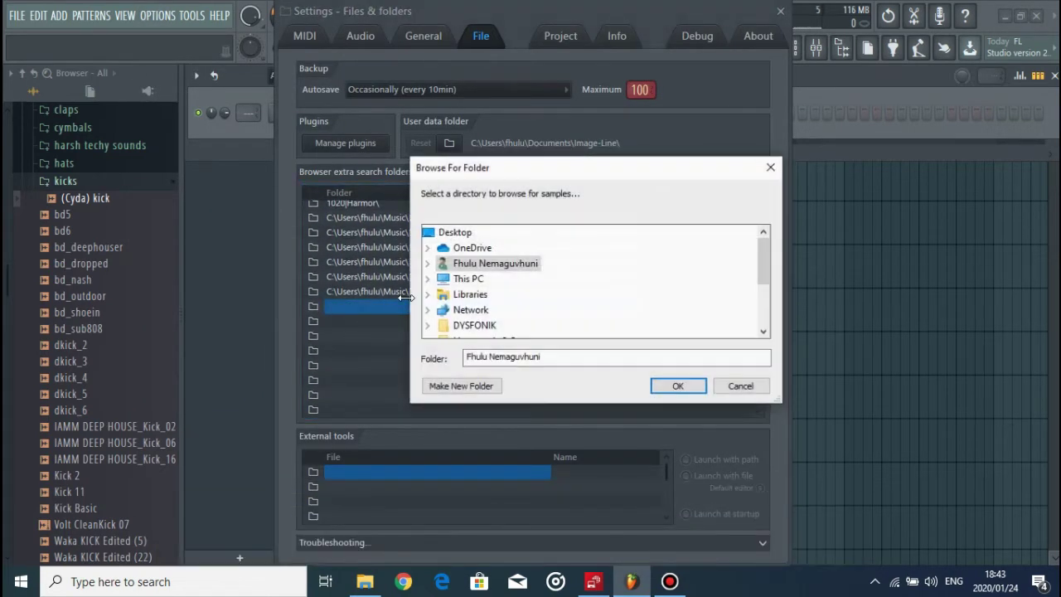
Step: Choose the afro deep tutorial folder inside Documents > YOUTUBE GIVEAWAY! as the extra search folder
scroll(464, 299, "down", 1)
scroll(464, 298, "up", 1)
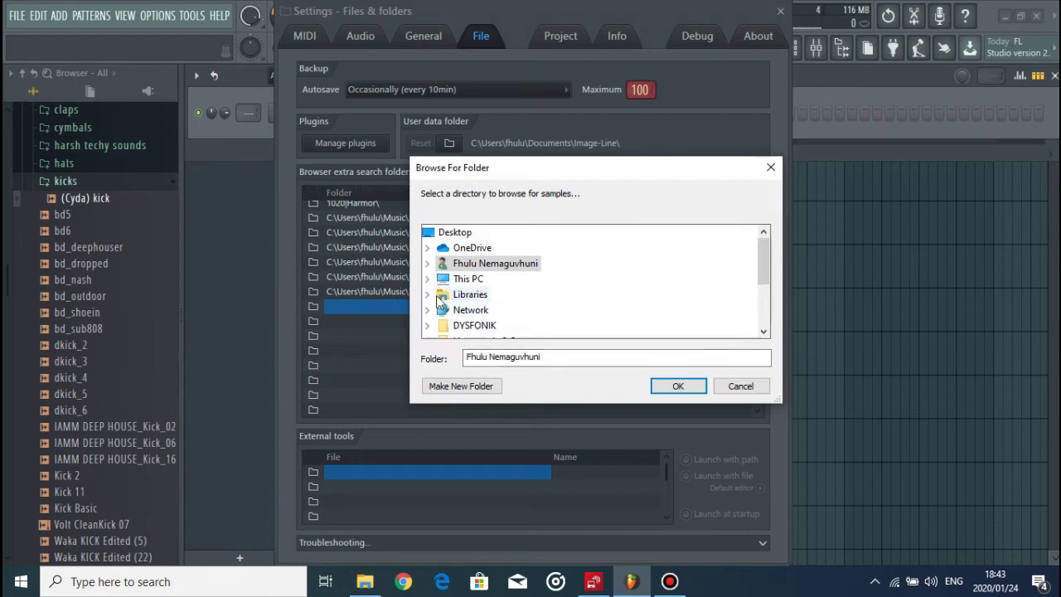
left_click(428, 294)
scroll(443, 286, "down", 1)
scroll(446, 282, "up", 1)
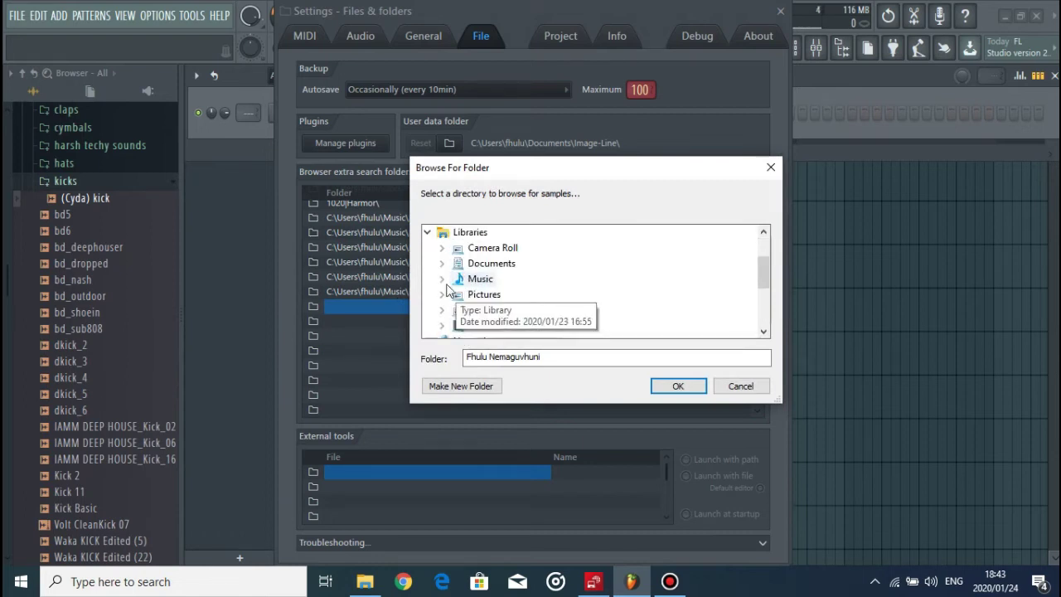
left_click(442, 265)
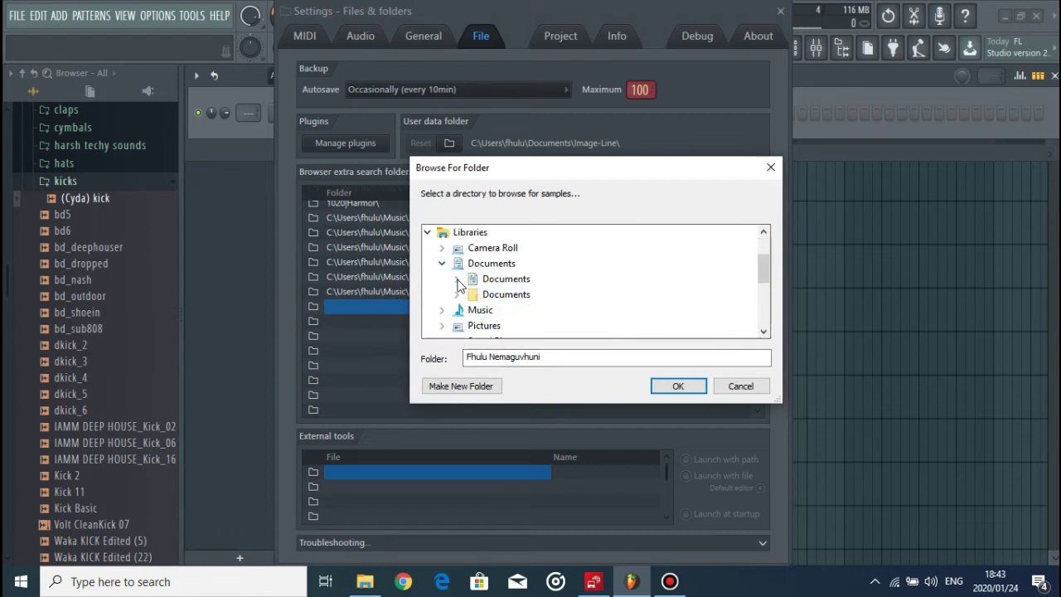
left_click(457, 281)
scroll(461, 285, "down", 3)
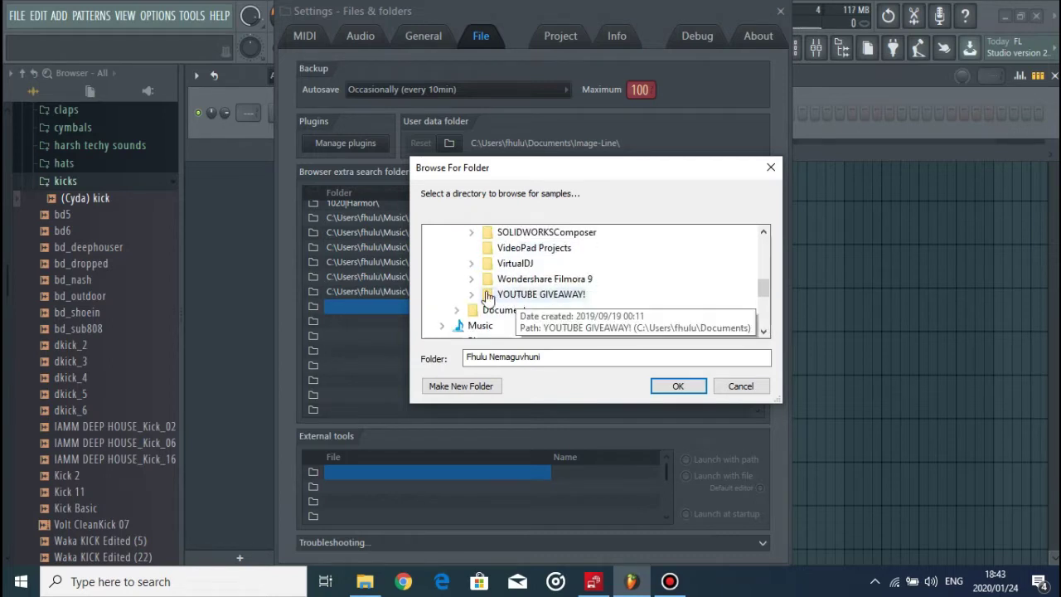
left_click(471, 294)
left_click(513, 310)
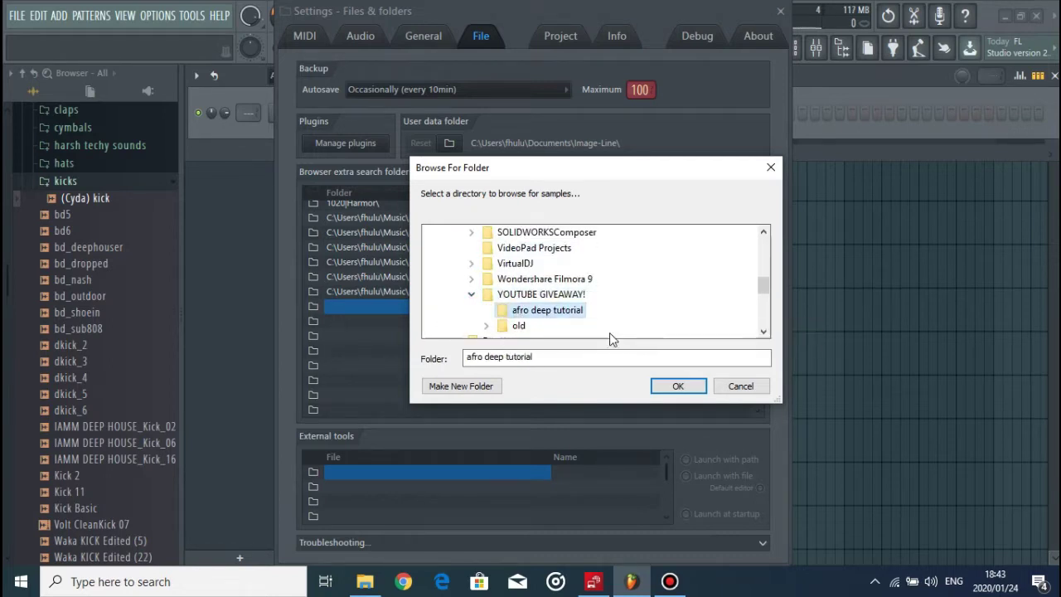
left_click(676, 386)
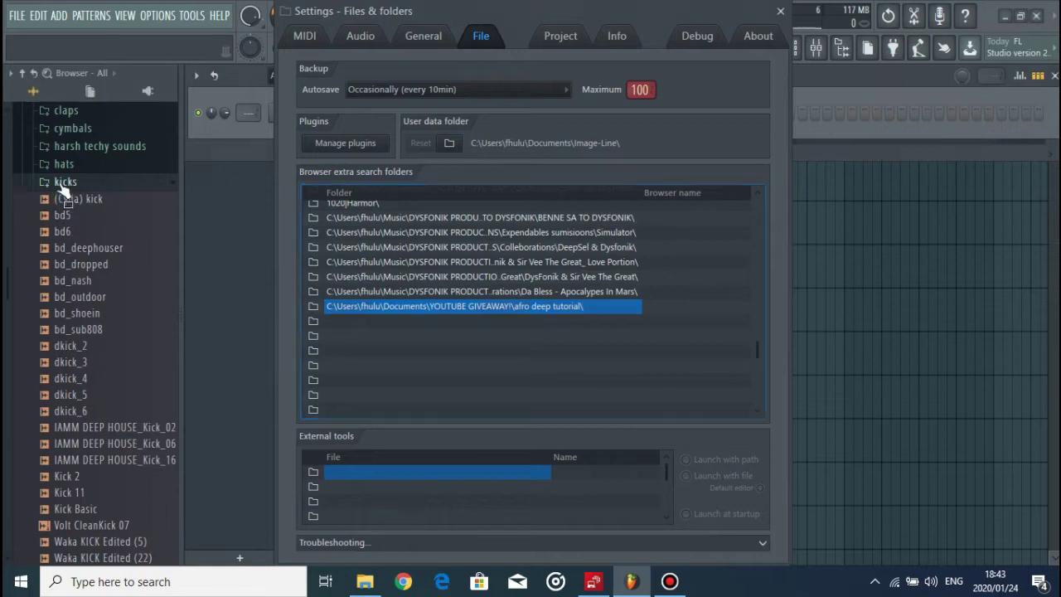
Step: Close the settings, collapse DYSFONIK PACKS in the sample browser and expand the afro deep tutorial folder
scroll(56, 137, "up", 4)
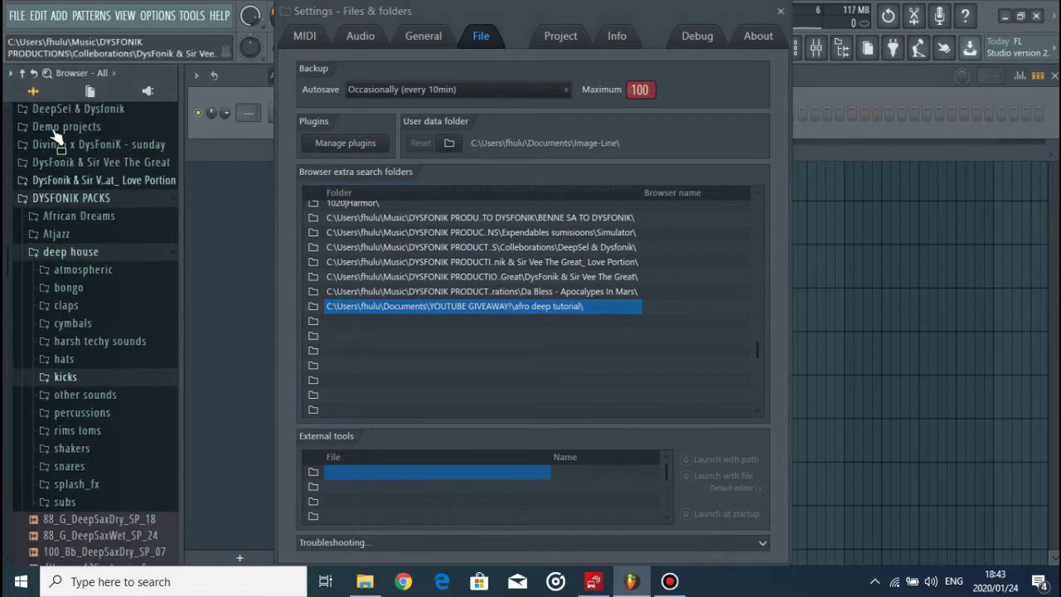
left_click(781, 12)
left_click(98, 202)
scroll(87, 224, "up", 4)
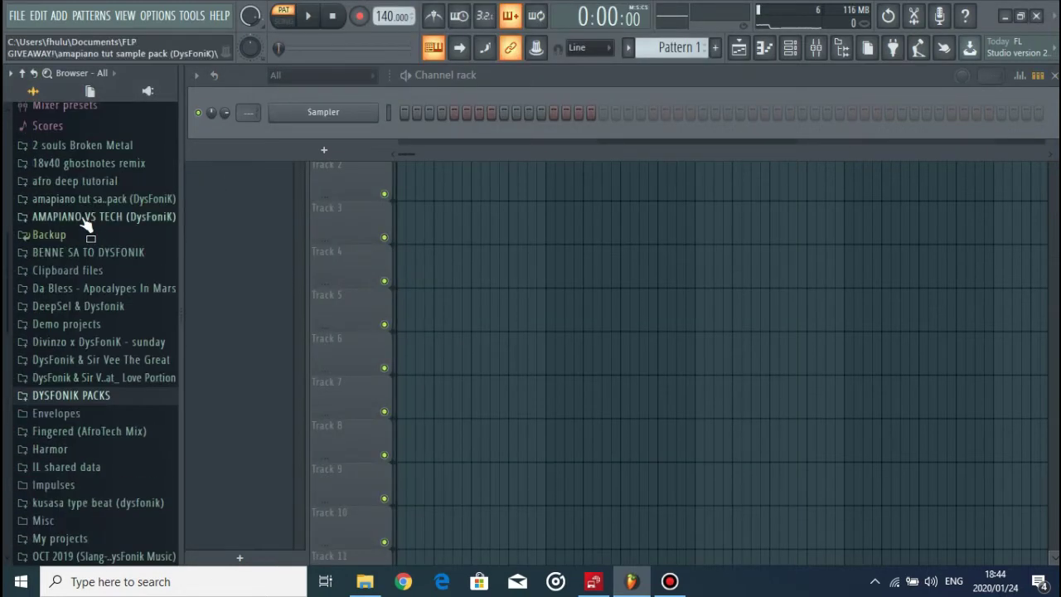
left_click(59, 183)
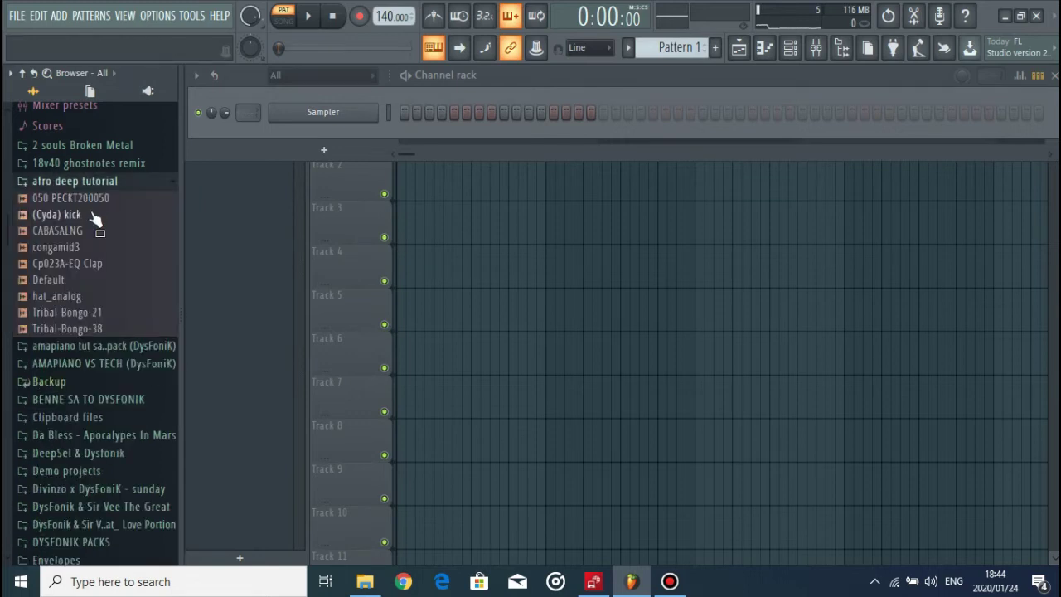
Step: Set the project tempo to 118 BPM
right_click(383, 26)
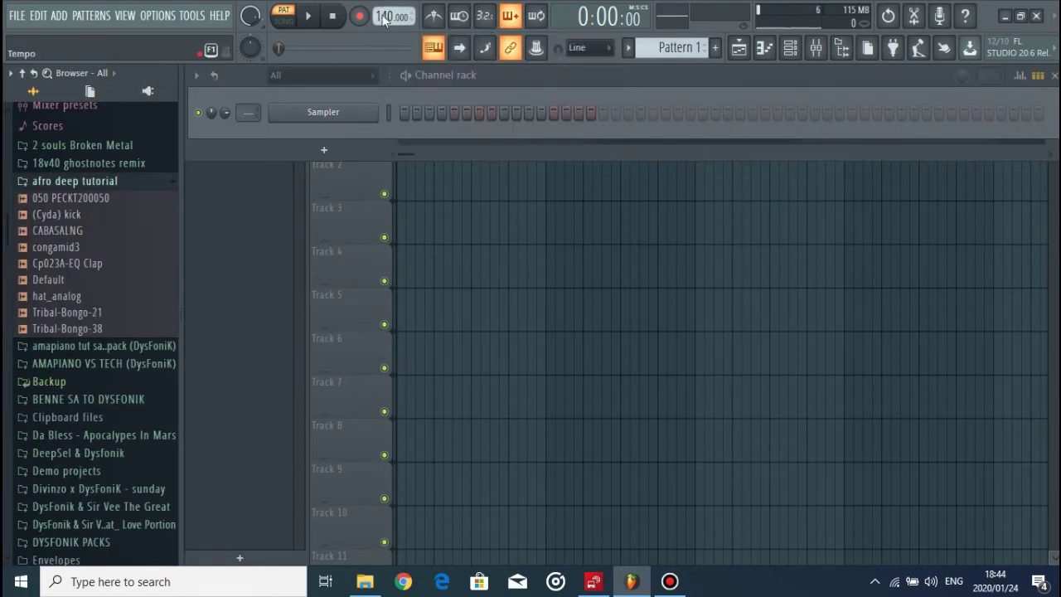
left_click(557, 103)
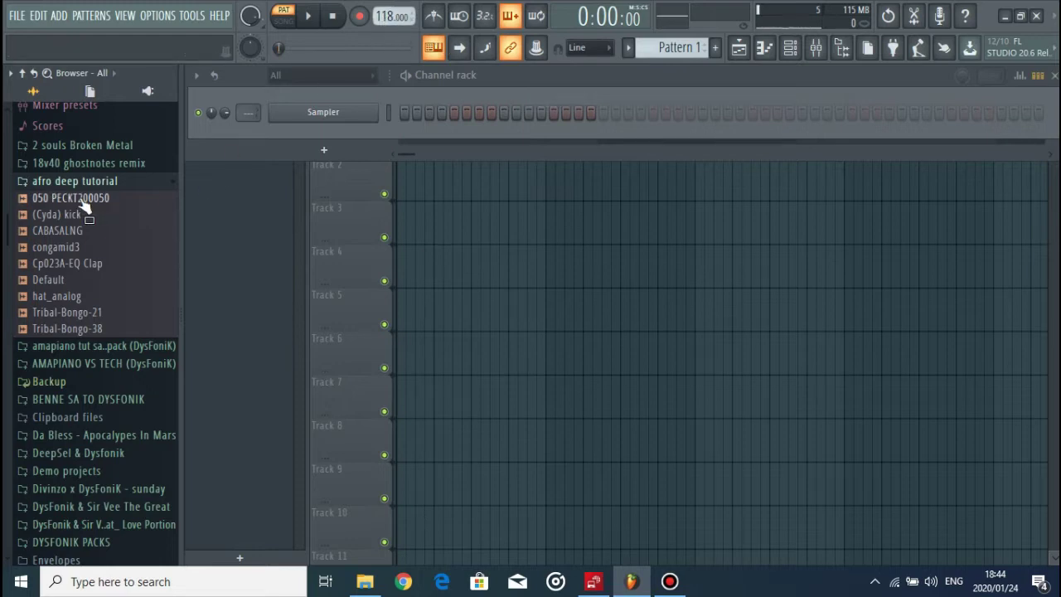
Step: Load the (Cyda) kick sample into the Sampler channel and fill every 4 steps of Pattern 1
left_click_drag(74, 220, 330, 114)
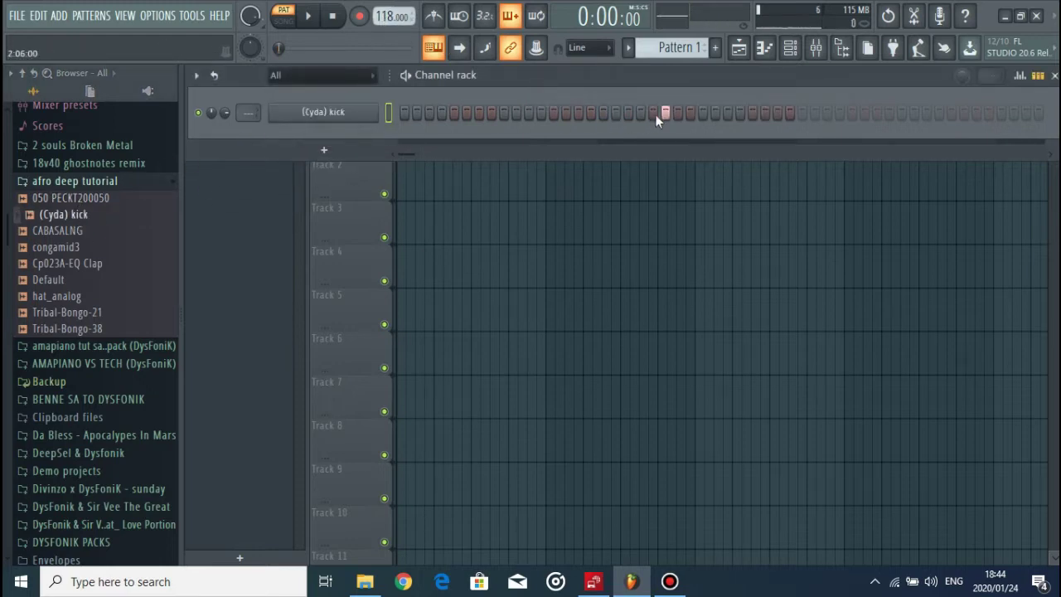
left_click(344, 112)
left_click(552, 176)
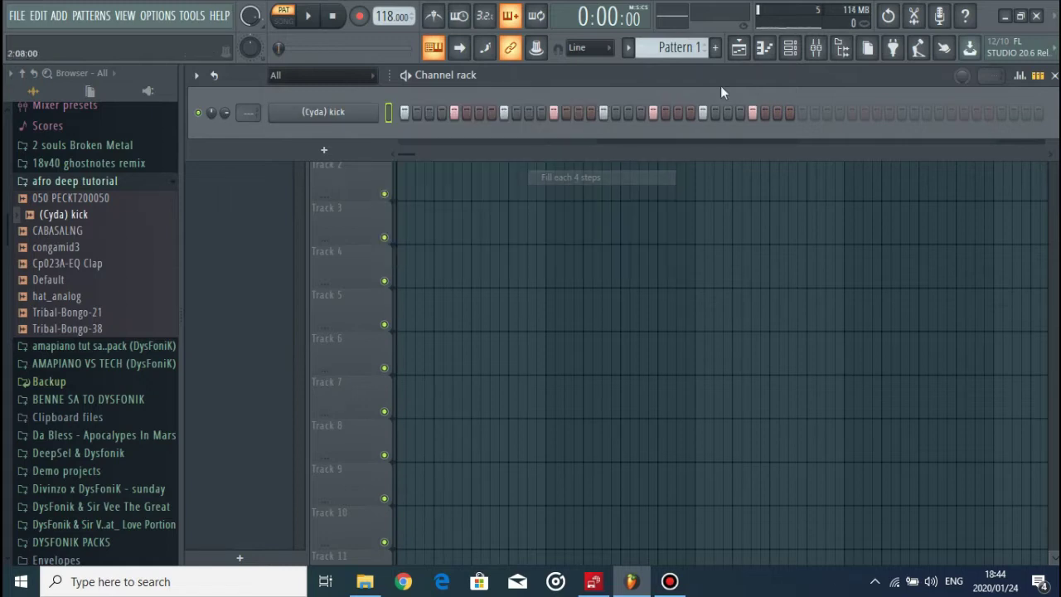
Step: Place Pattern 1 at bar 1 of playlist Track 1 and duplicate the clip directly after it
left_click(738, 47)
left_click_drag(448, 130, 354, 143)
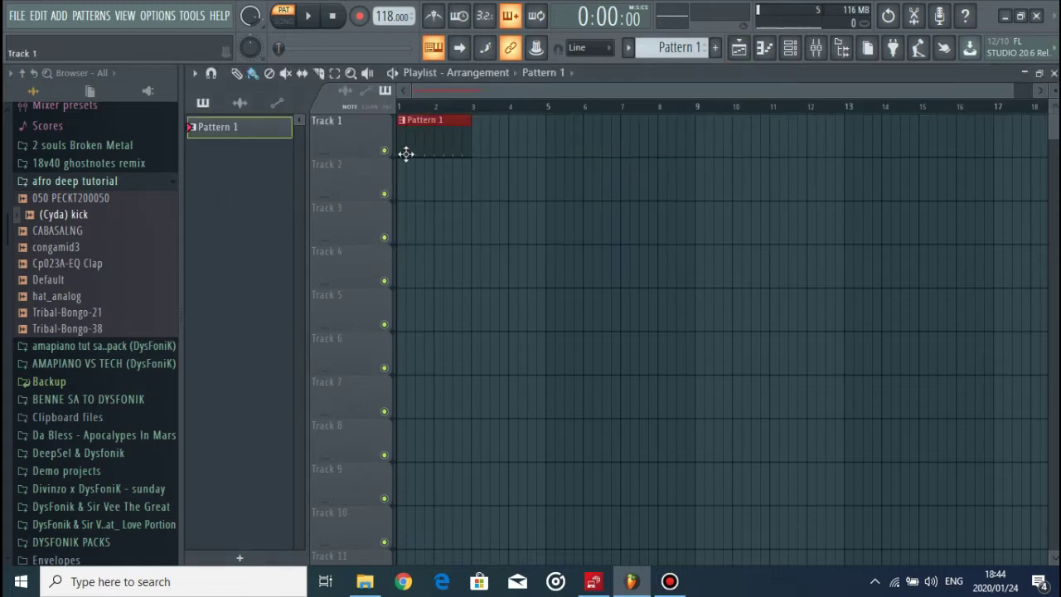
key("ctrl+b")
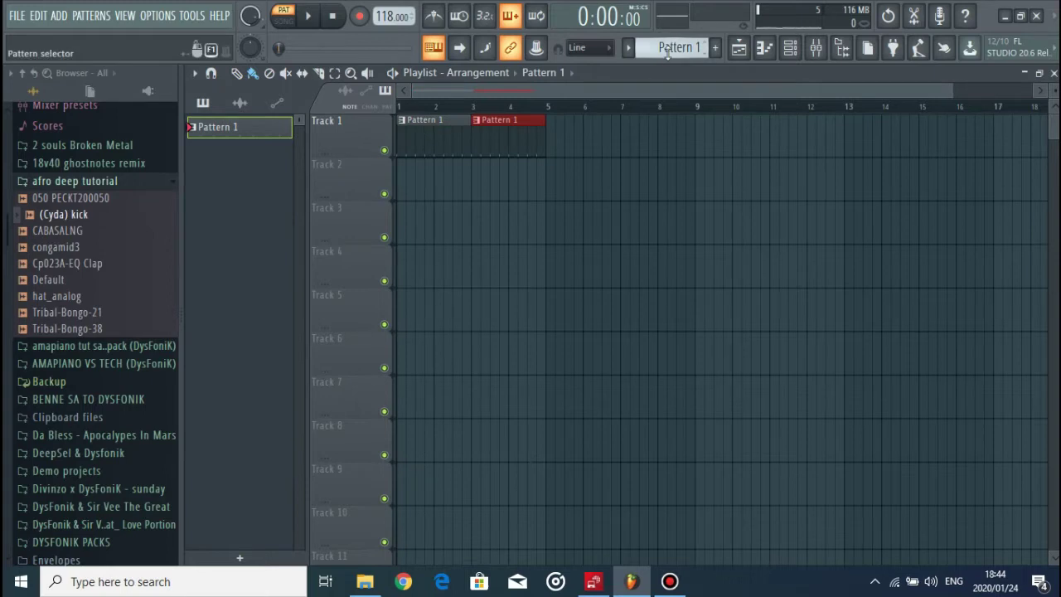
Step: Create Pattern 2 and place it on playlist Track 2 from bar 1 to bar 5
key("F4")
left_click(421, 184)
left_click_drag(398, 187, 545, 194)
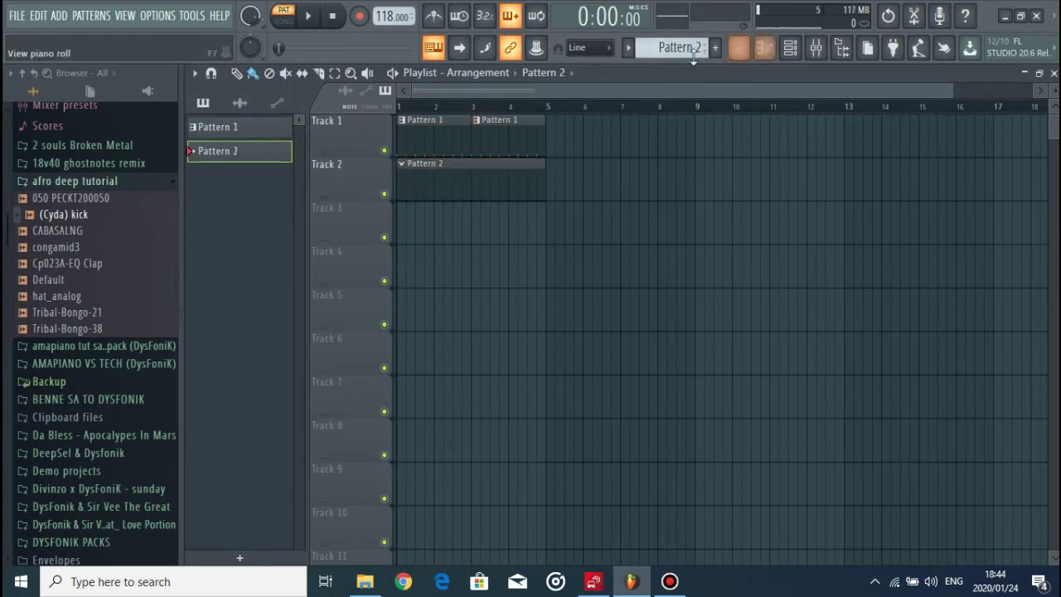
Step: Return to Pattern 1 and route the (Cyda) kick channel to mixer insert 1
scroll(693, 55, "up", 1)
left_click(789, 52)
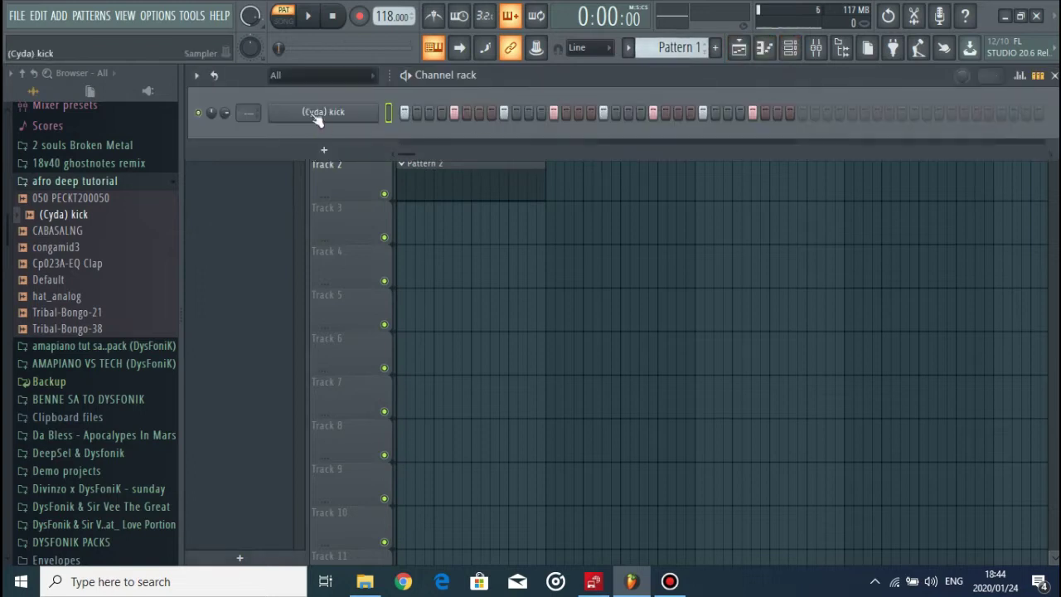
left_click(319, 113)
left_click(606, 184)
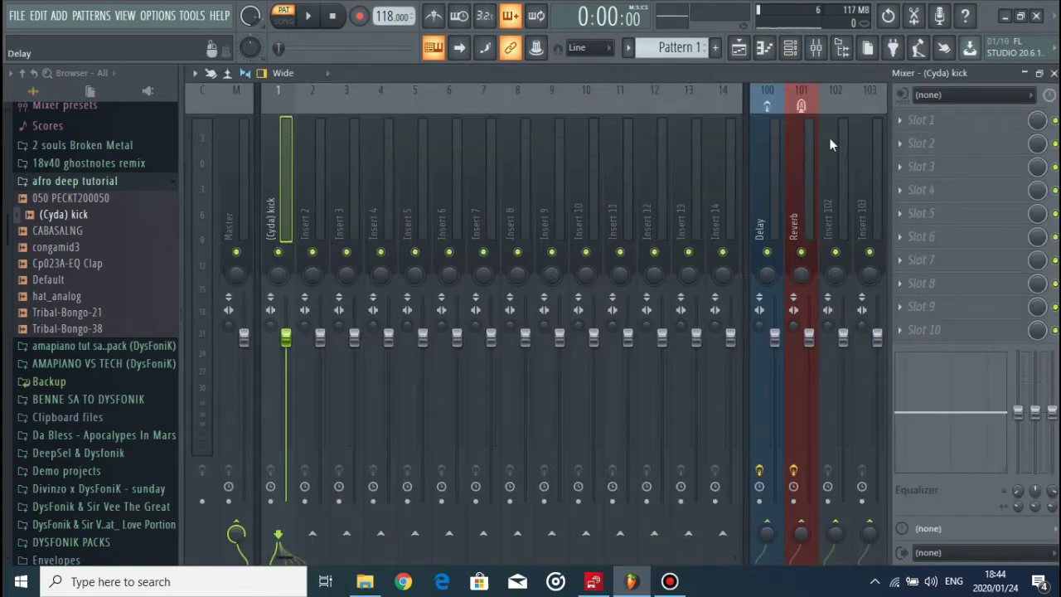
Step: Add Maximus to slot 1 of the kick's mixer insert, load its Punchy drums preset and close the plugin
left_click(922, 120)
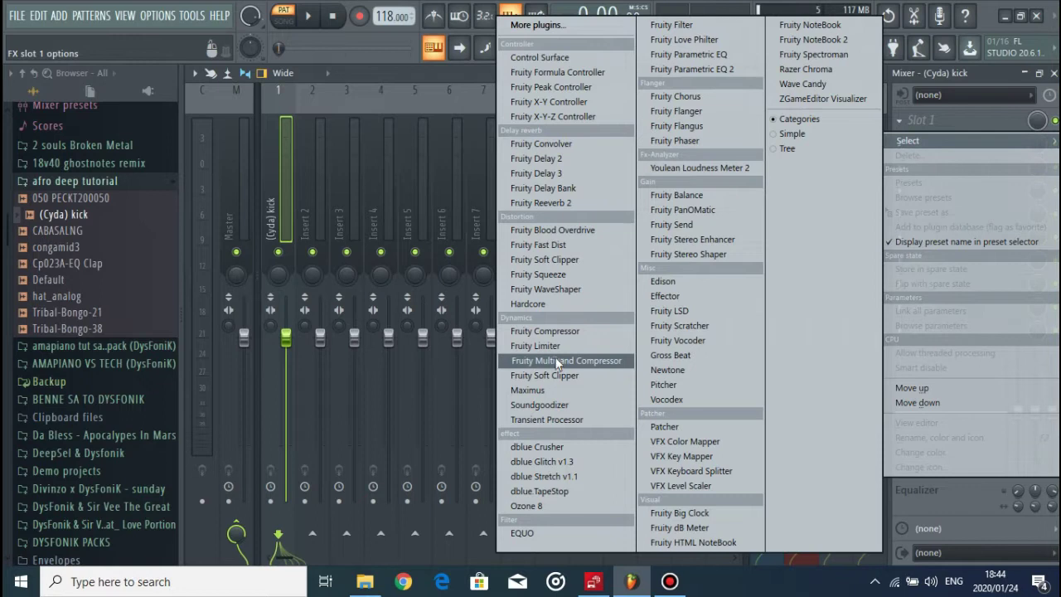
left_click(555, 390)
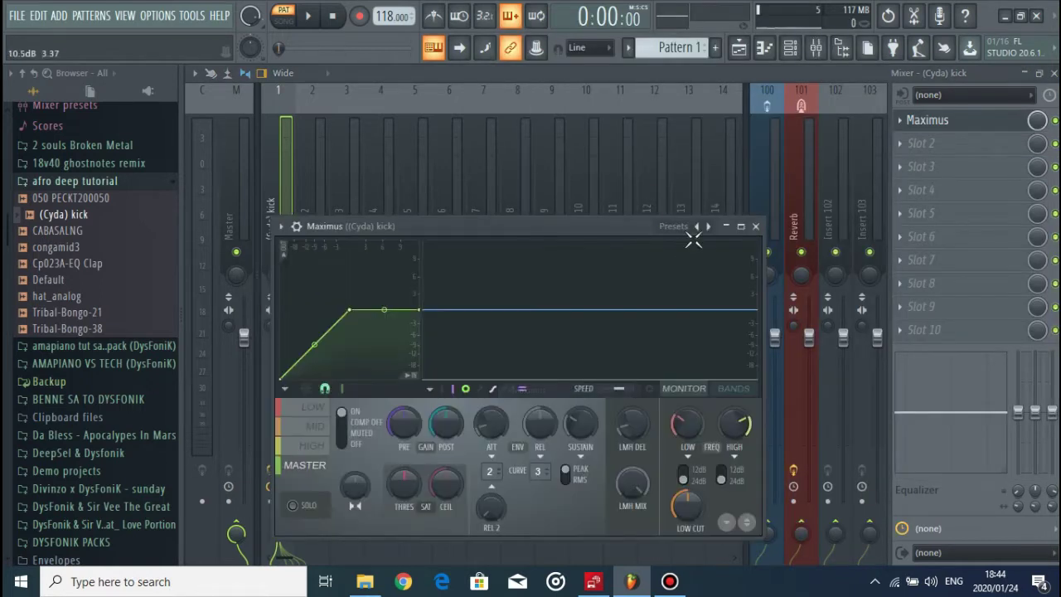
left_click(698, 228)
left_click(758, 356)
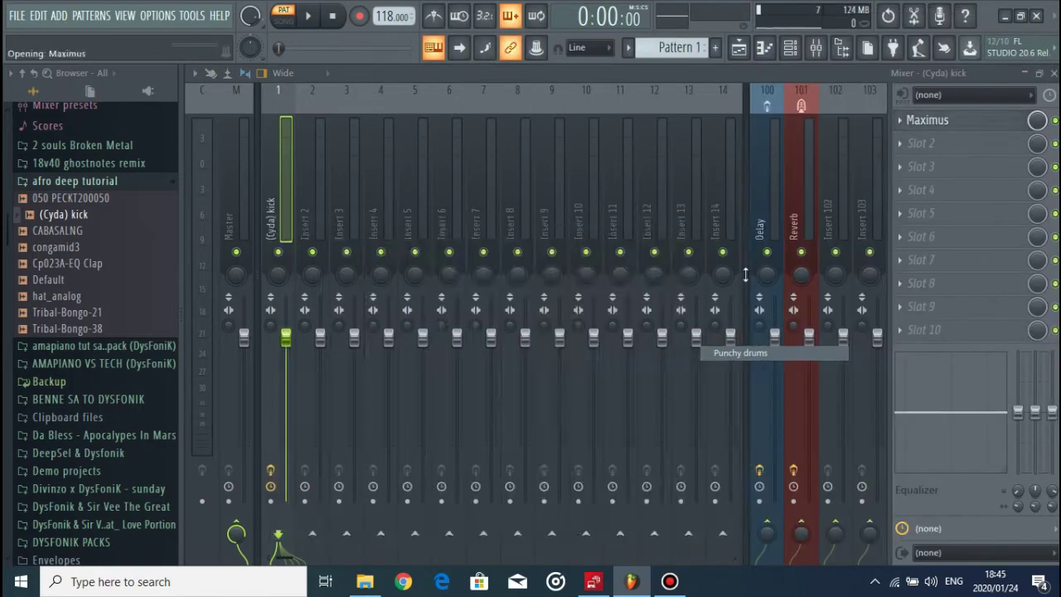
left_click(755, 228)
Step: Add Fruity Limiter to slot 10 of the Master mixer track and close the plugin
left_click(233, 180)
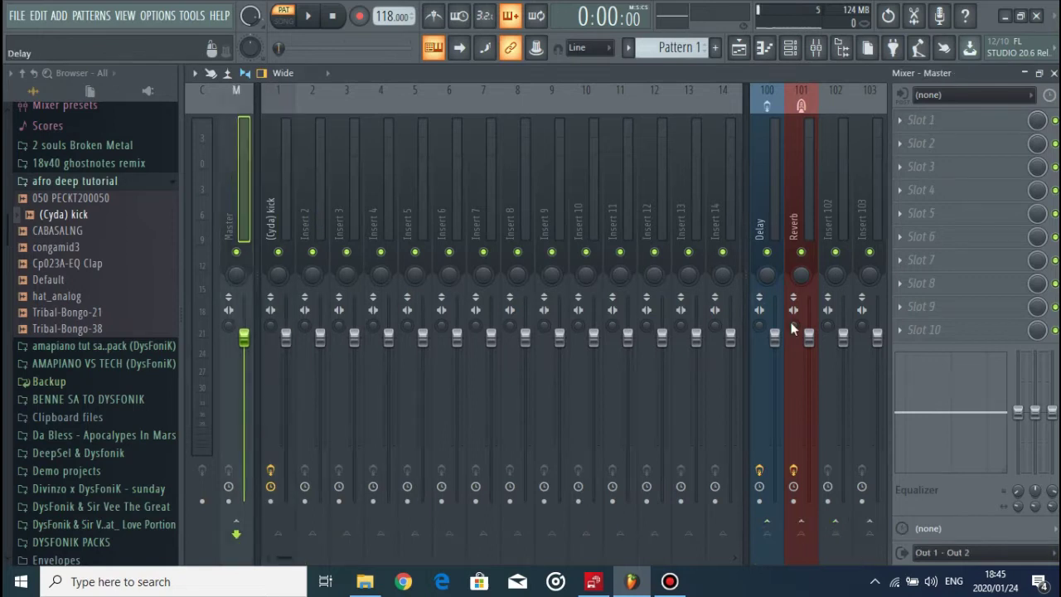
left_click(933, 329)
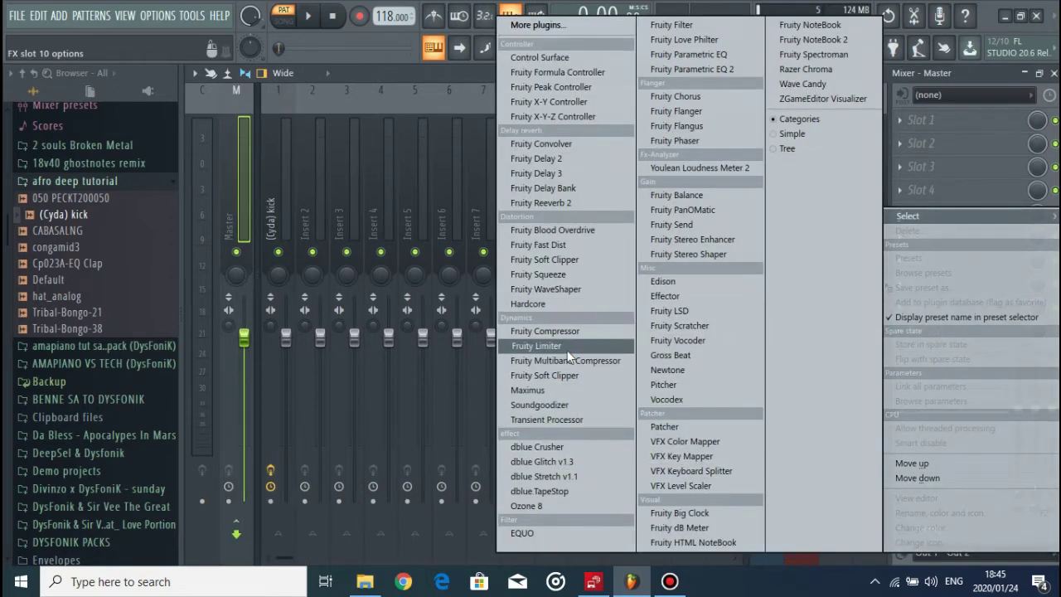
left_click(534, 346)
left_click(245, 154)
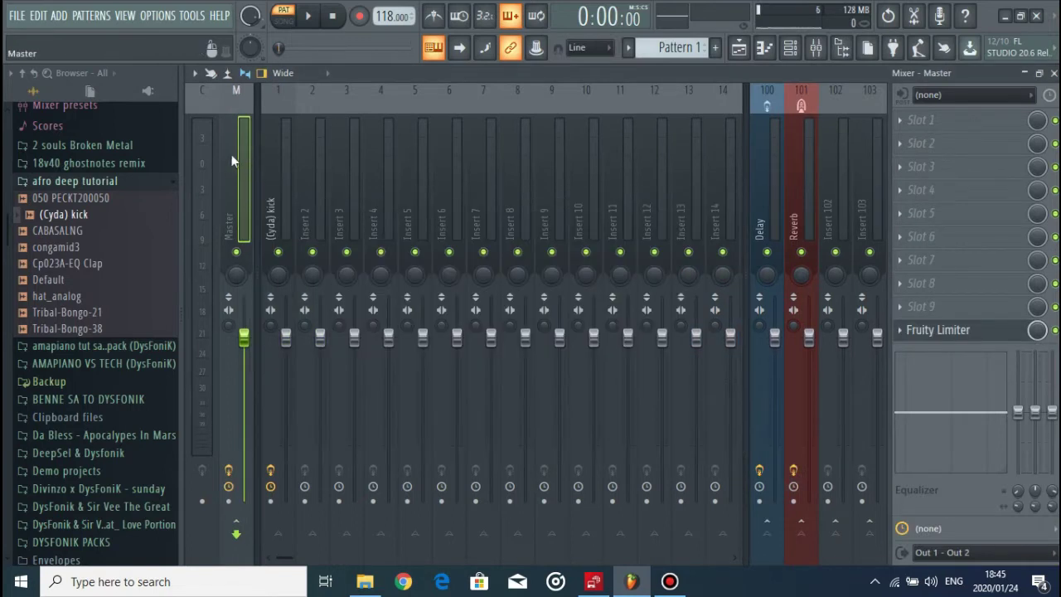
left_click(201, 168)
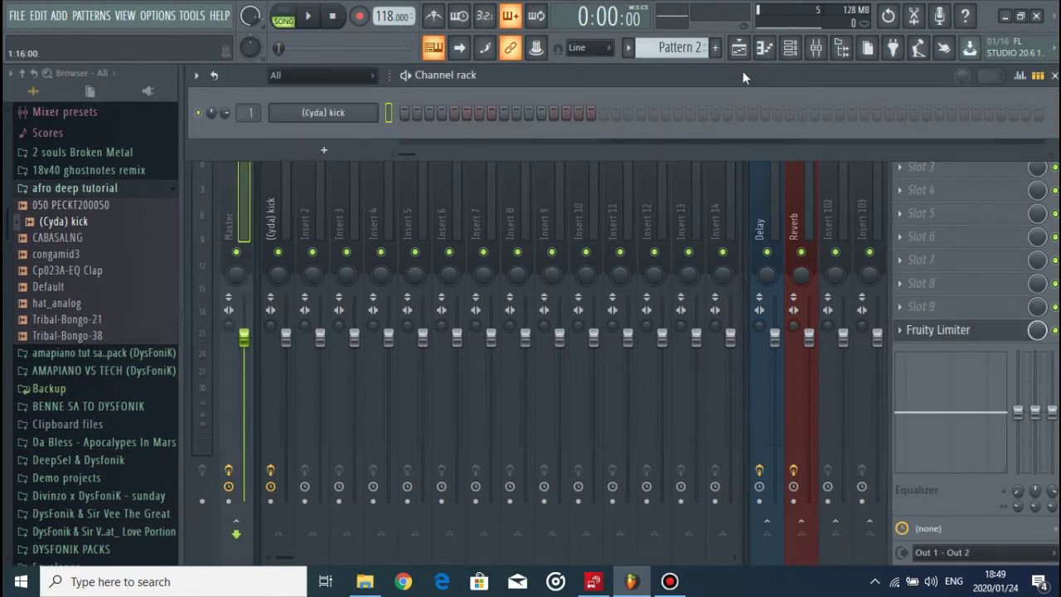
Step: Switch to Pattern 1 and play back the kick
scroll(659, 52, "up", 1)
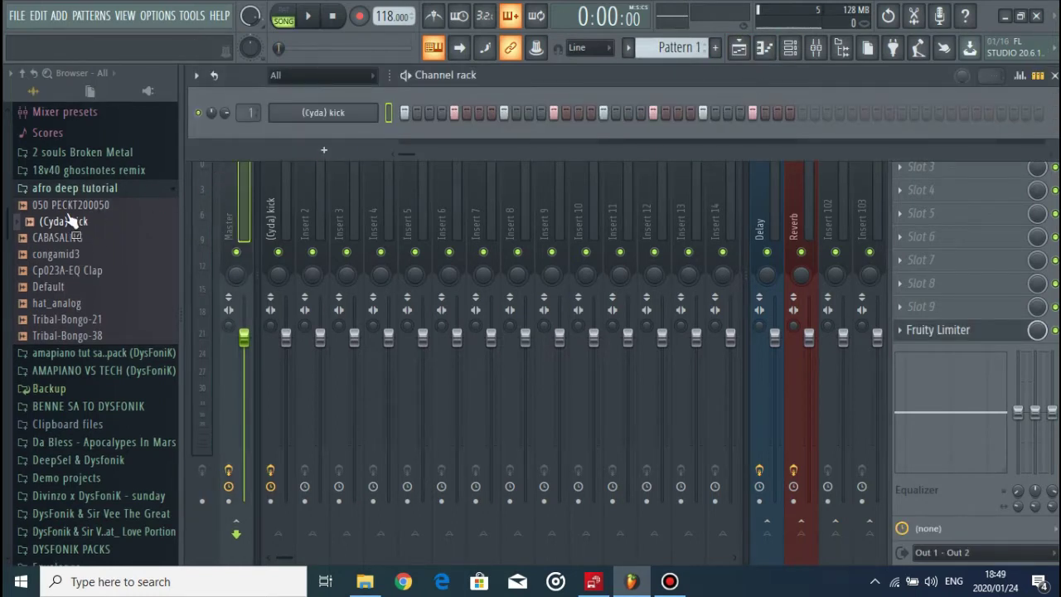
key("space")
key("space")
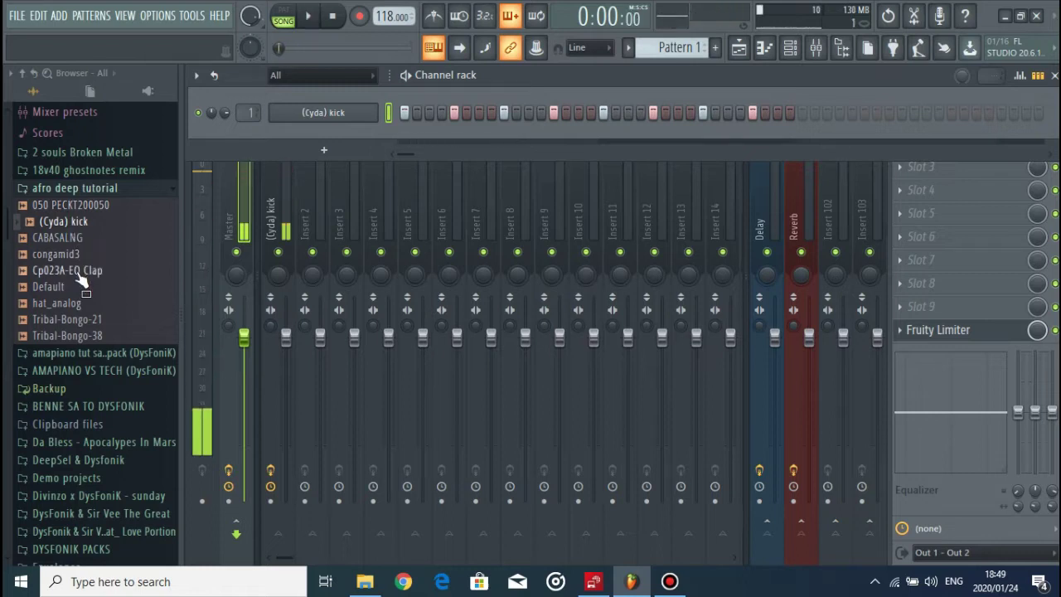
Step: Add the congamid3 sample as a new channel in Pattern 1 and place its hits on steps 4, 6 and 13
left_click_drag(78, 253, 345, 132)
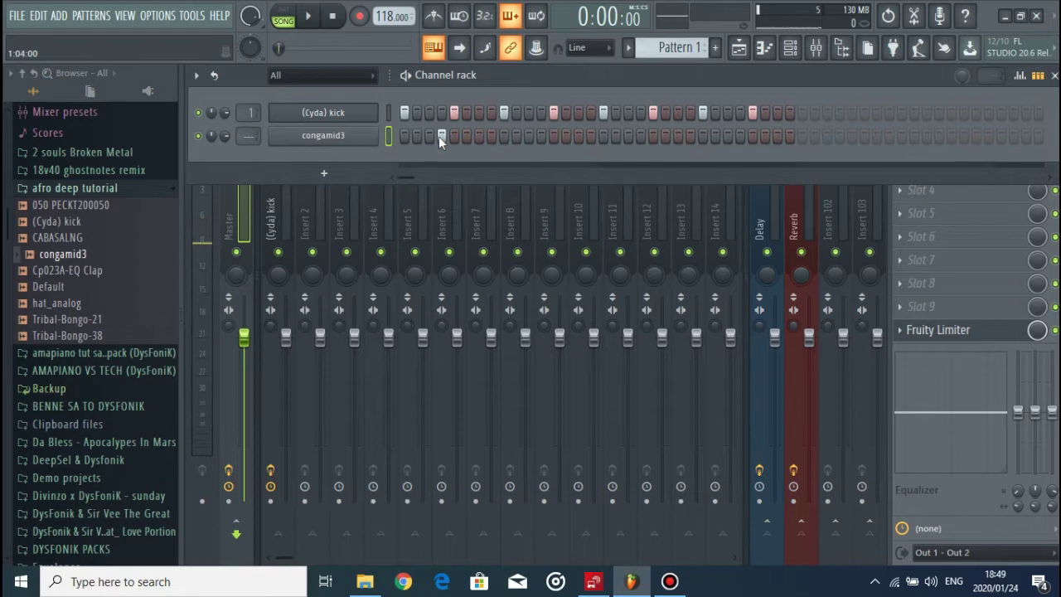
left_click(467, 138)
key("space")
key("space")
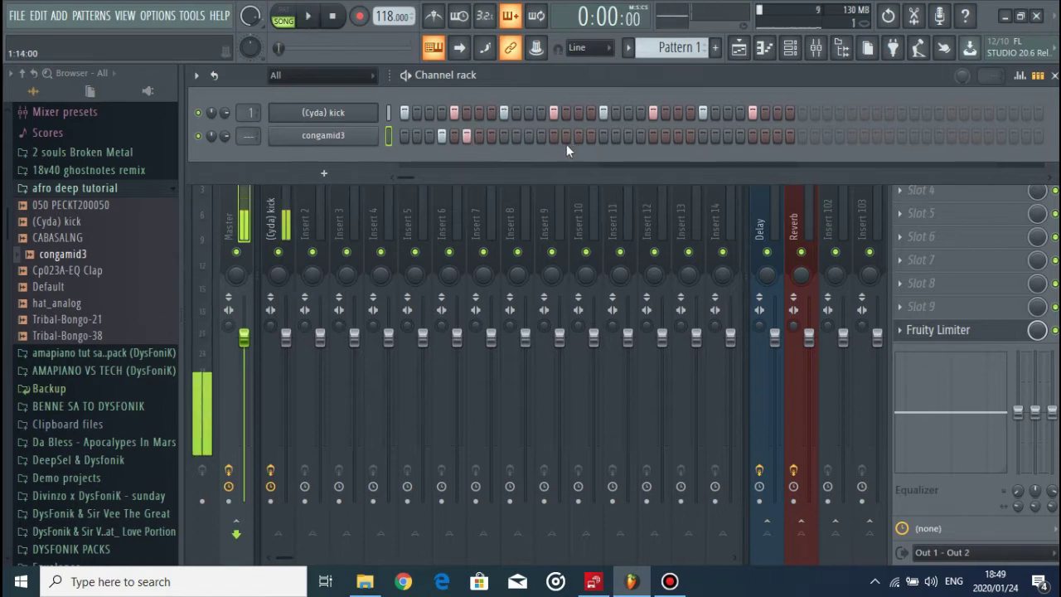
key("space")
left_click(567, 138)
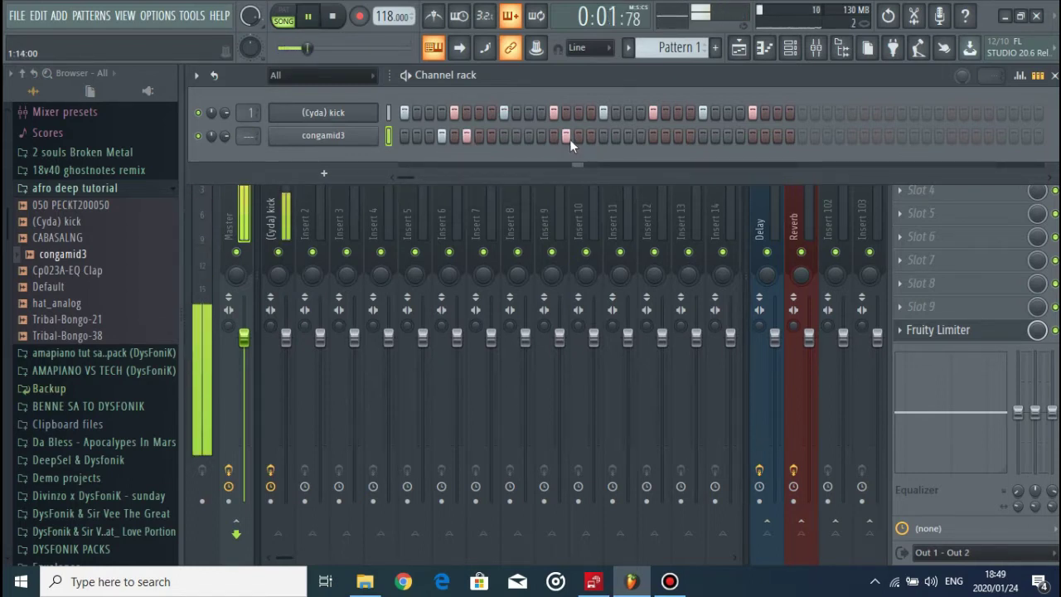
left_click(568, 138)
left_click(553, 136)
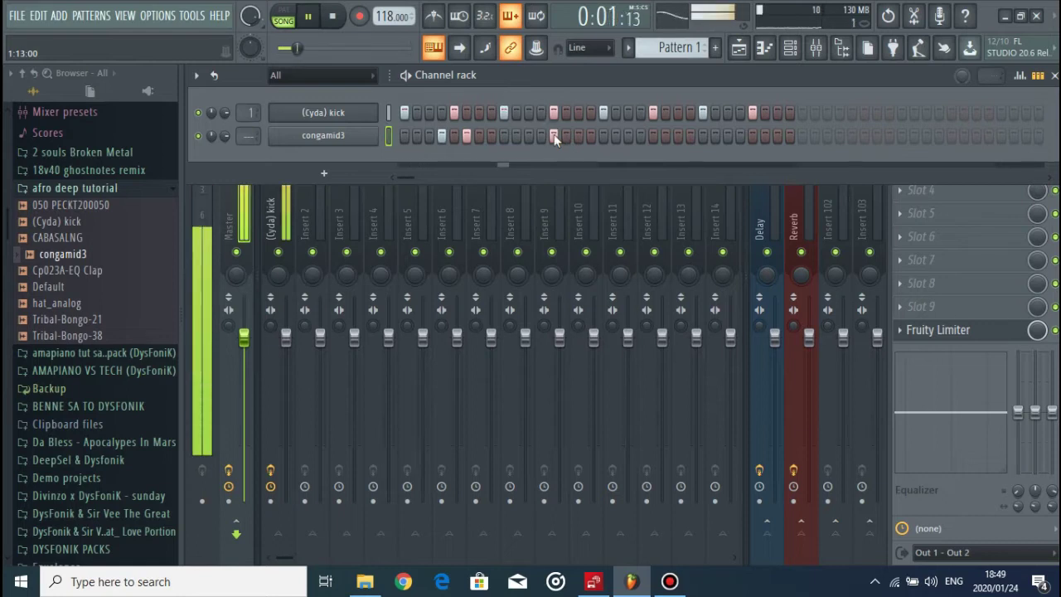
Step: Add kick hits on steps 11, 24 and 27 and congamid3 hits on steps 20, 22 and 29, playing back the pattern
key("space")
left_click(527, 112)
key("space")
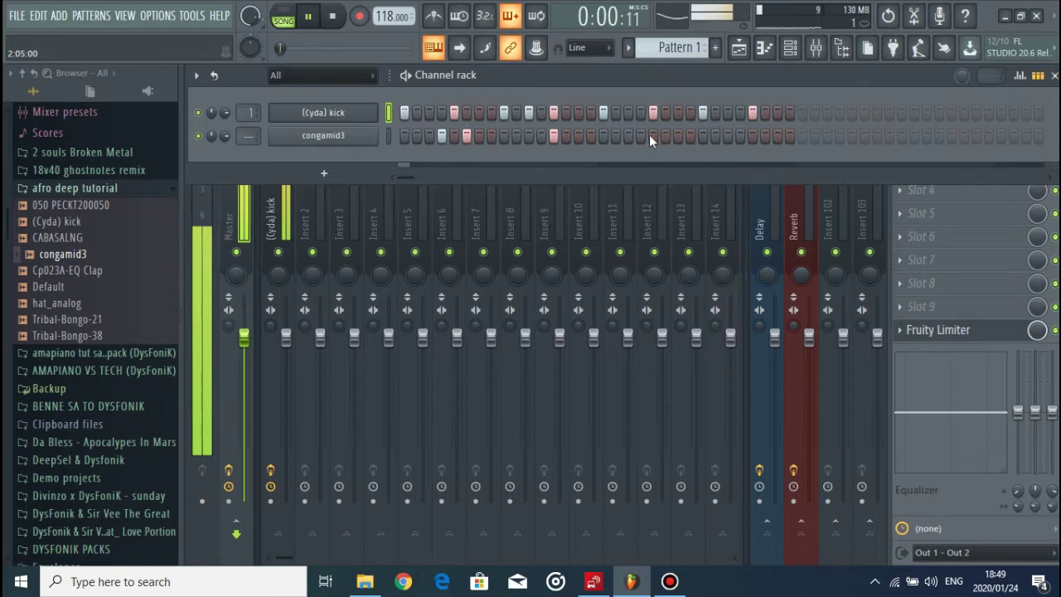
left_click(640, 136)
left_click(666, 136)
left_click(735, 112)
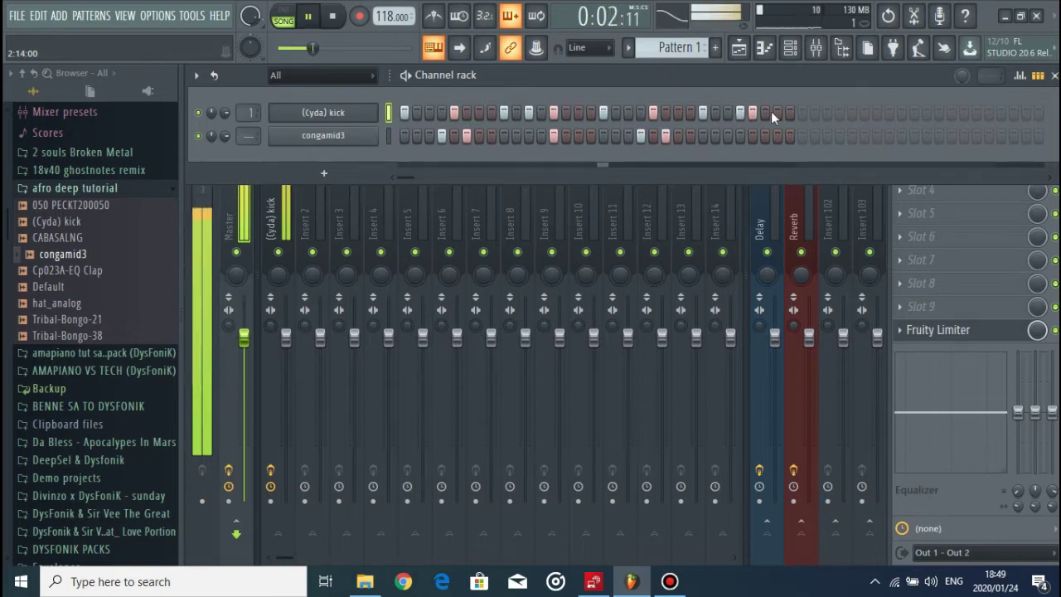
key("space")
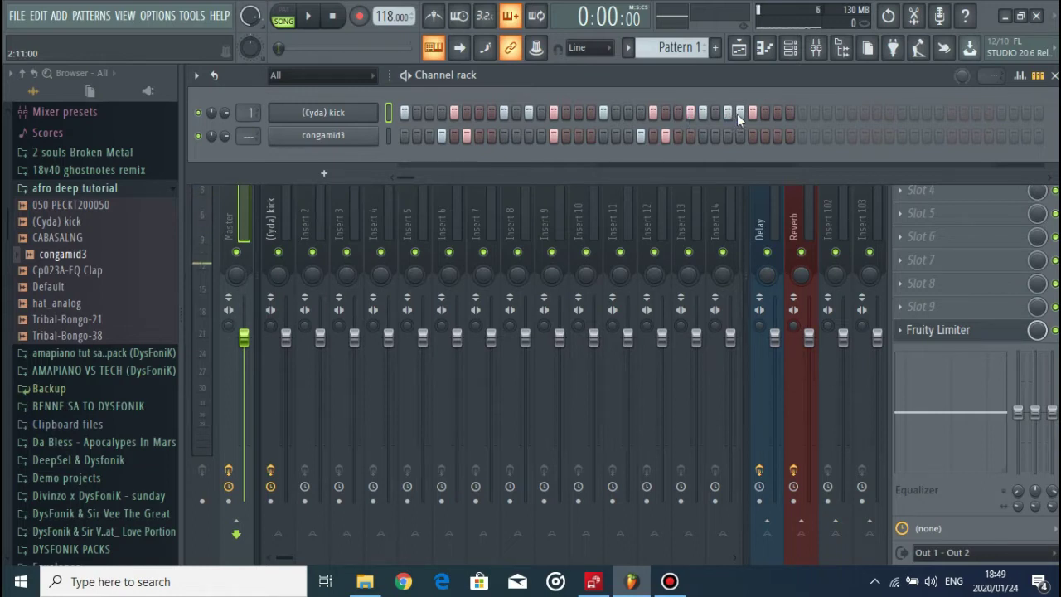
key("space")
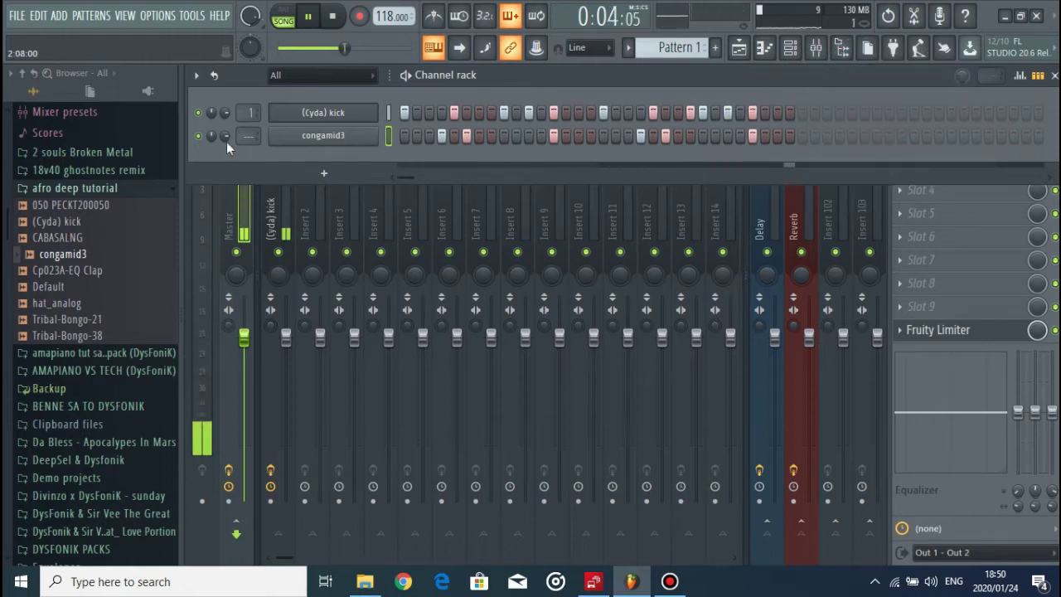
key("space")
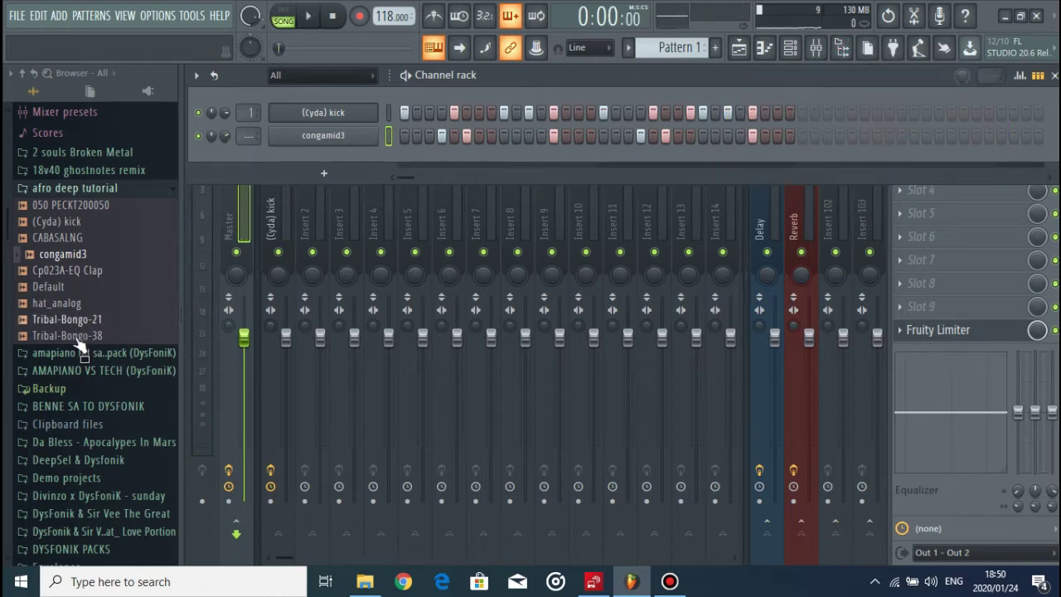
Step: Audition the pack samples and add 050 PECKT200050 as a channel with hits on steps 5 and 21
left_click(77, 336)
left_click(62, 254)
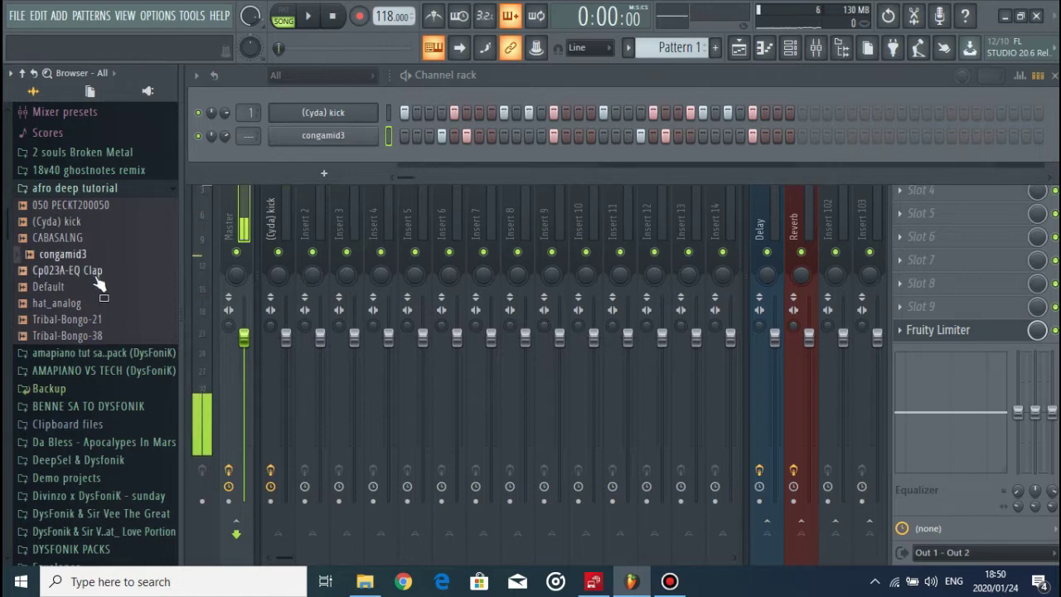
left_click(95, 272)
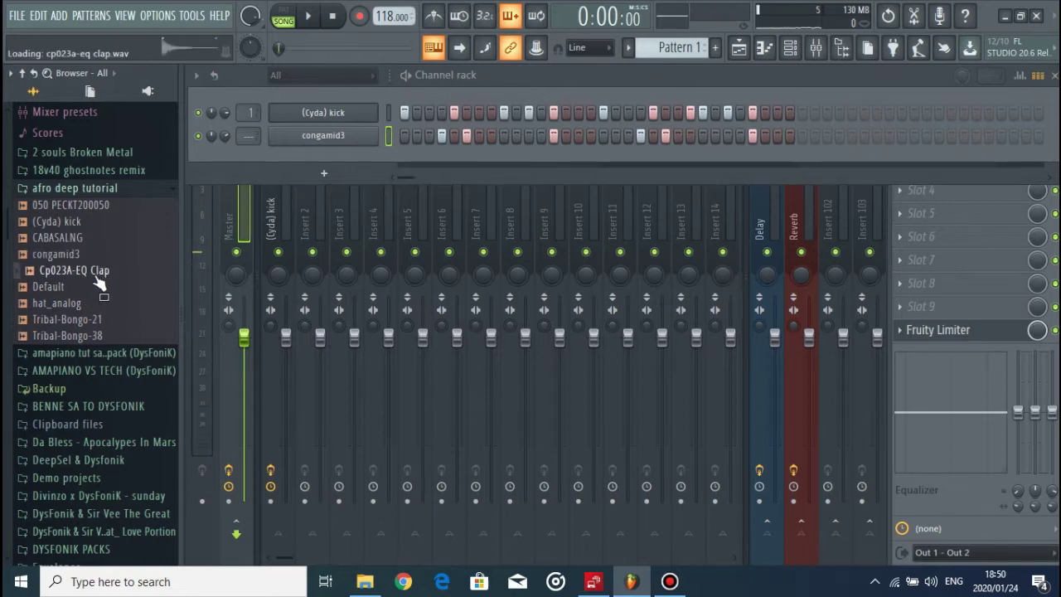
left_click(99, 219)
left_click(98, 206)
left_click_drag(98, 206, 334, 148)
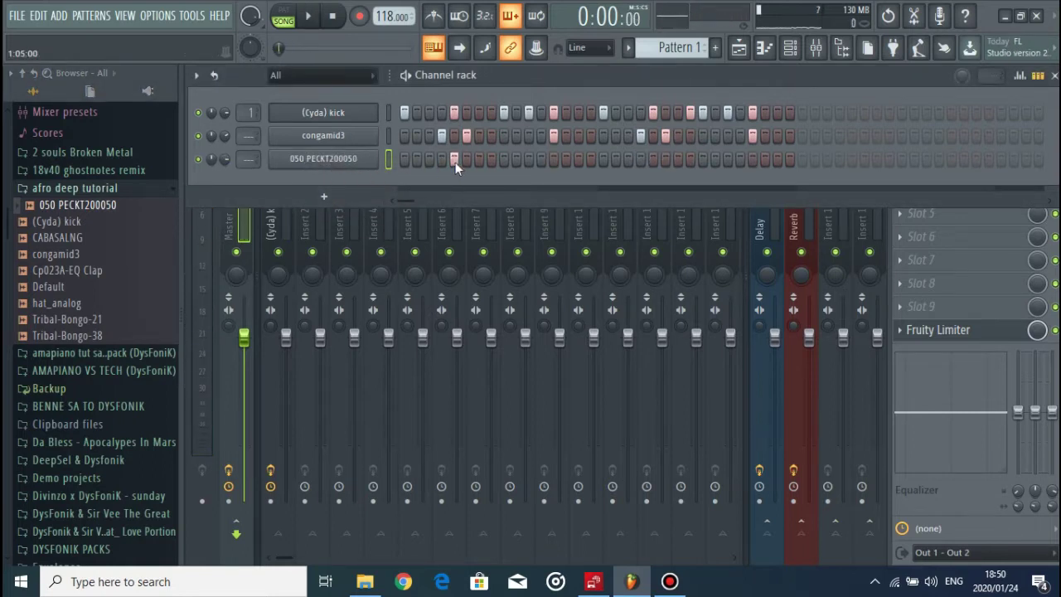
key("space")
left_click(653, 159)
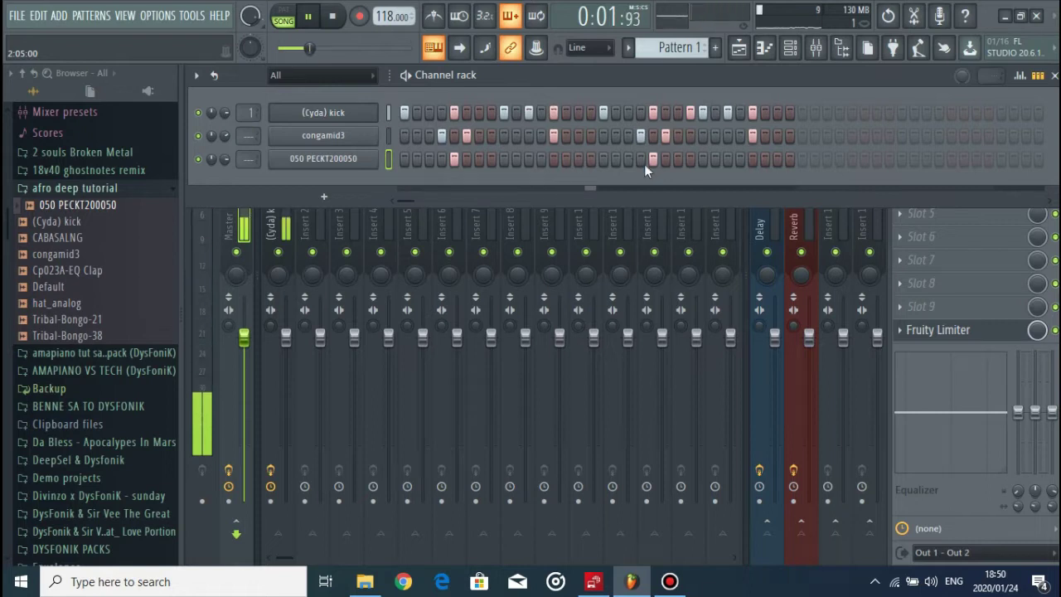
key("space")
Step: Add the Cp023A-EQ Clap channel, fill each 8 steps, shift the hits four steps later and play back the pattern
left_click_drag(67, 271, 351, 182)
right_click(357, 182)
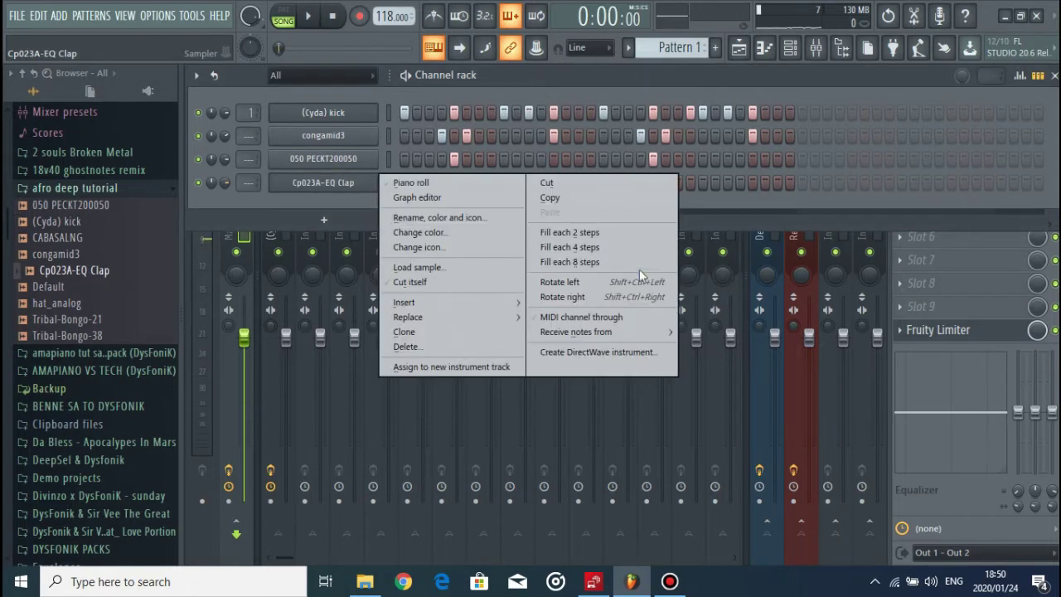
left_click(639, 262)
key("shift+Right")
key("shift+Right")
key("shift+Right")
key("shift+Right")
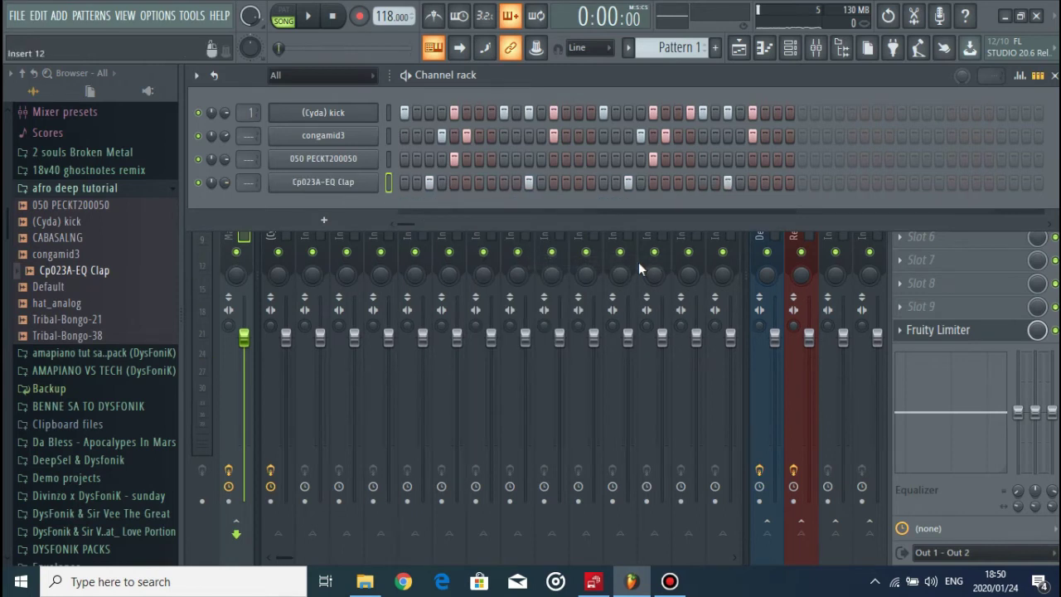
key("space")
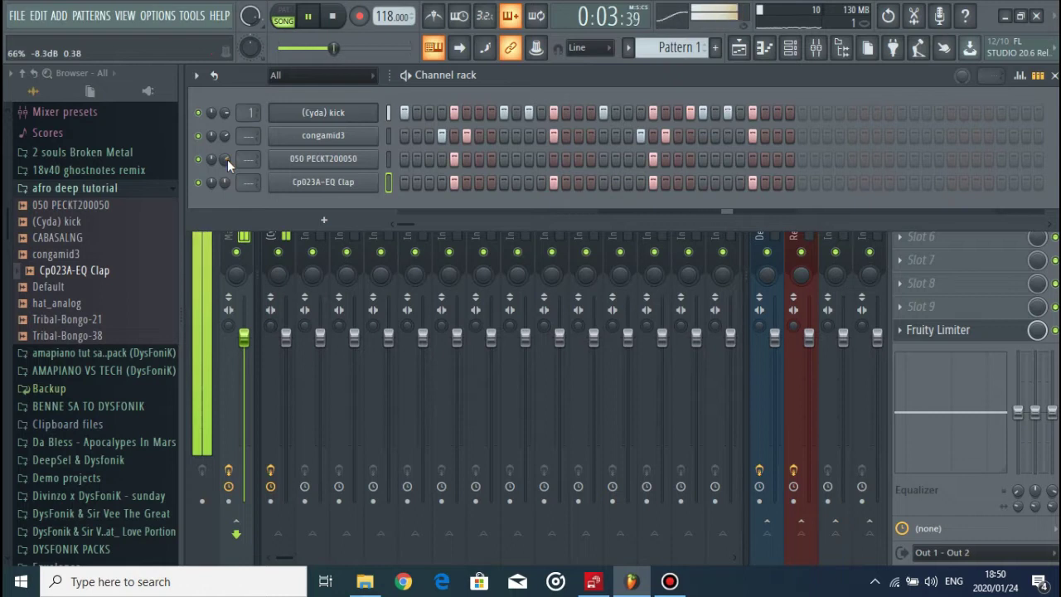
key("space")
Step: Route the Cp023A-EQ Clap and 050 PECKT200050 channels to mixer insert 2 and send that insert to the Reverb track at about 30%
left_click(332, 182)
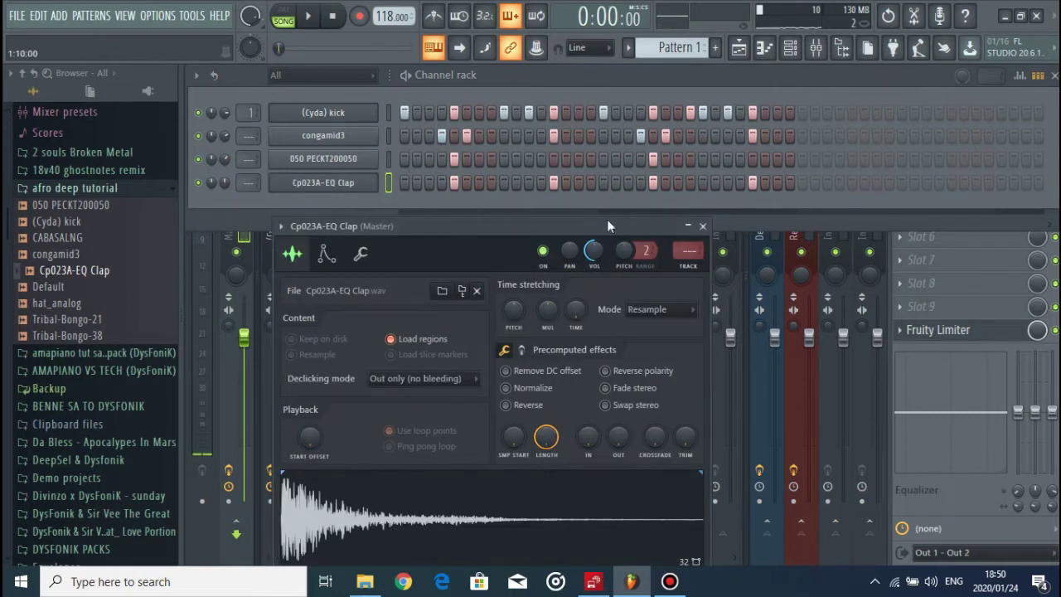
left_click(687, 267)
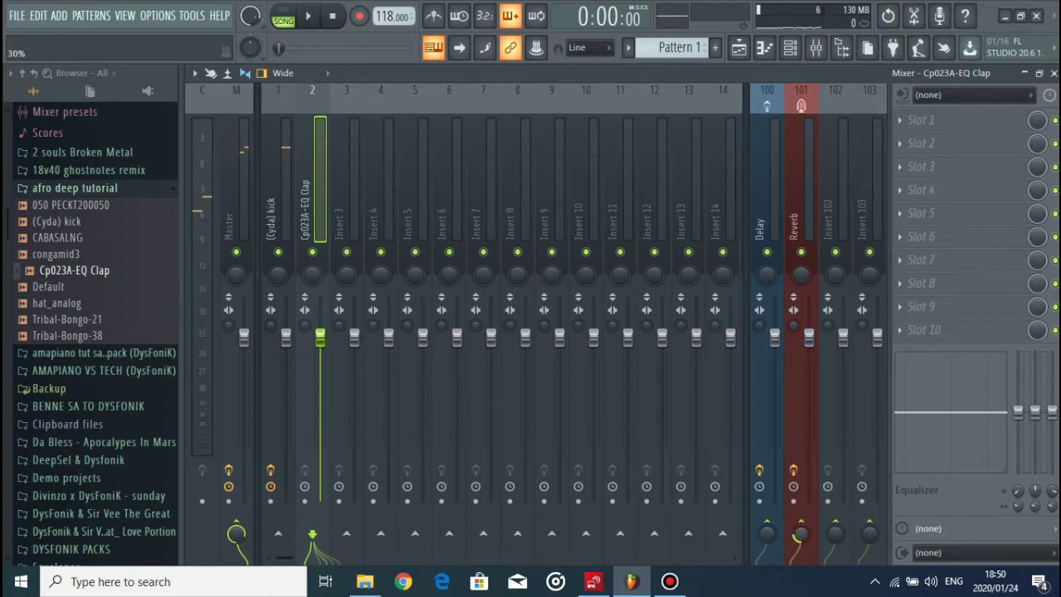
key("space")
left_click(790, 48)
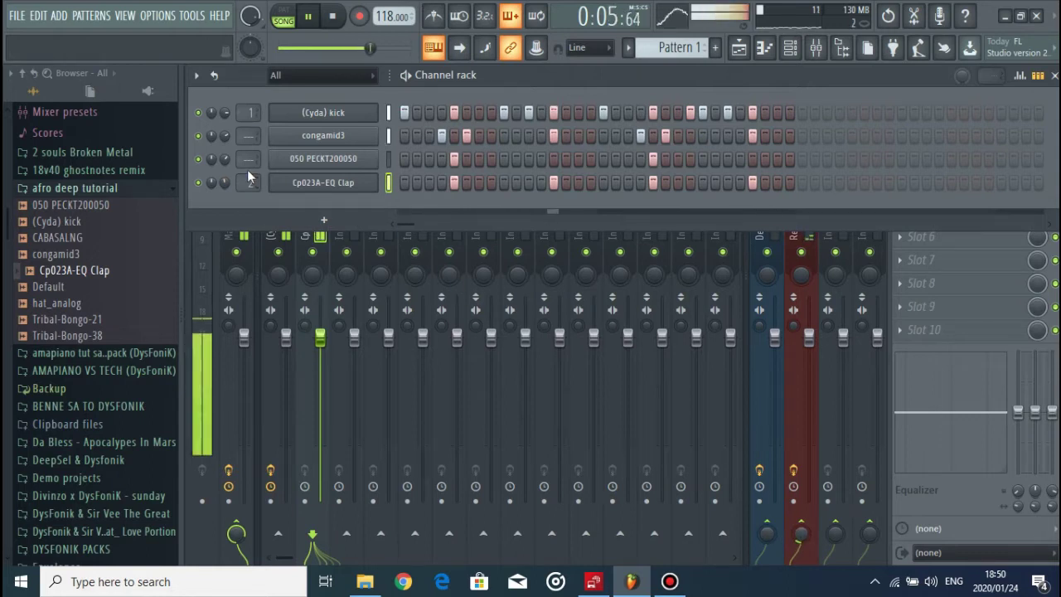
left_click_drag(247, 163, 247, 153)
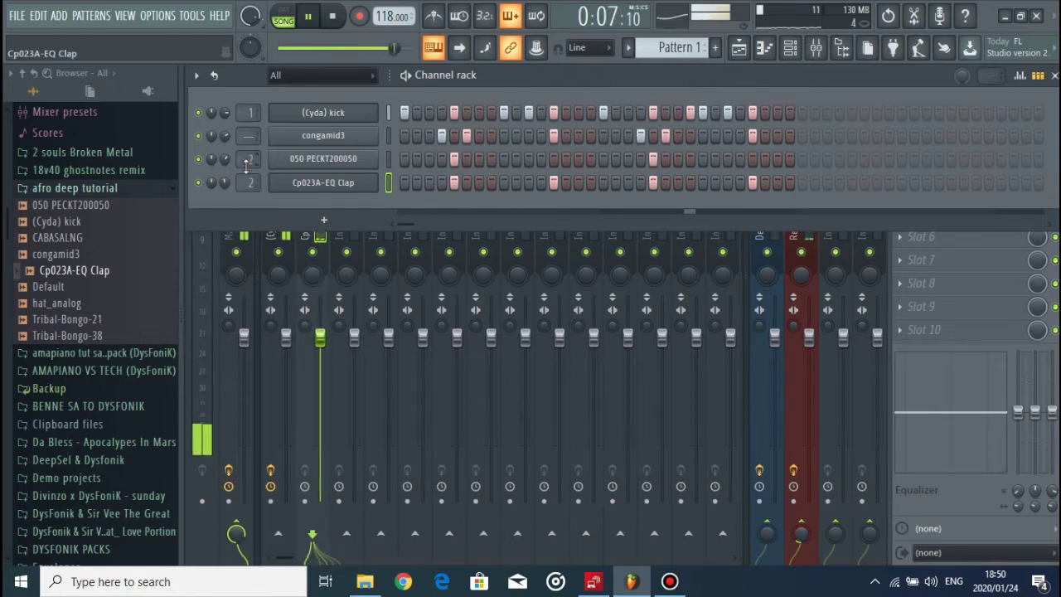
Step: Audition the bongo samples and add Tribal-Bongo-38 as a channel with hits on steps 7 and 11
left_click(107, 320)
left_click(106, 336)
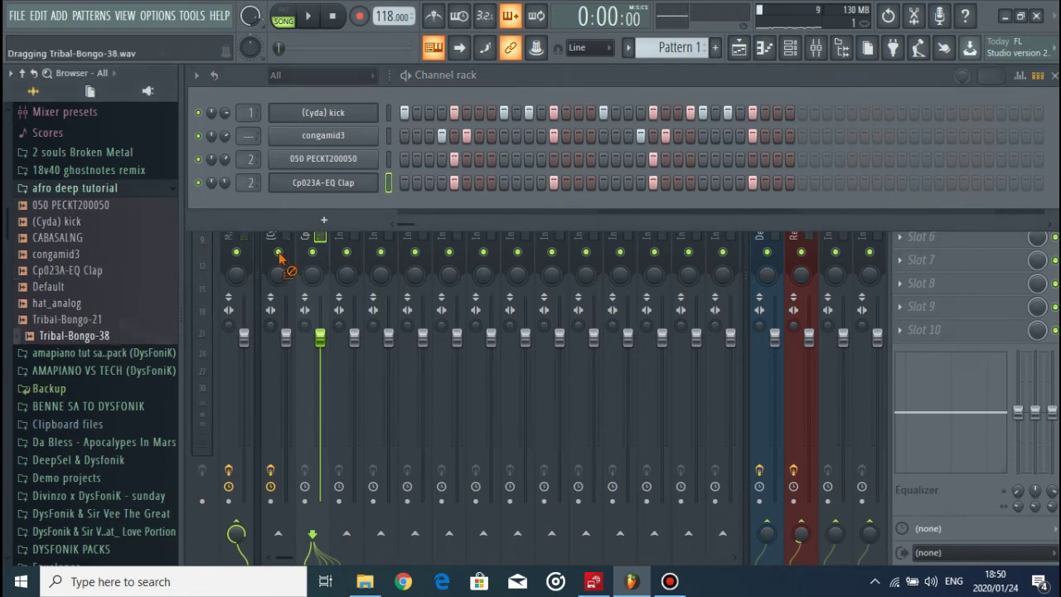
left_click_drag(280, 257, 278, 214)
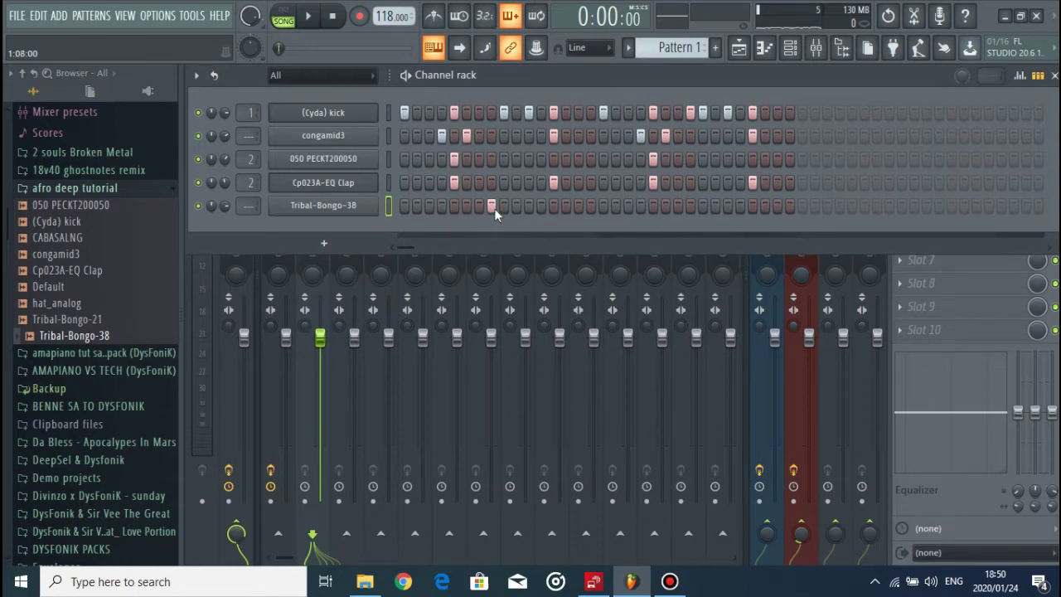
left_click(479, 205)
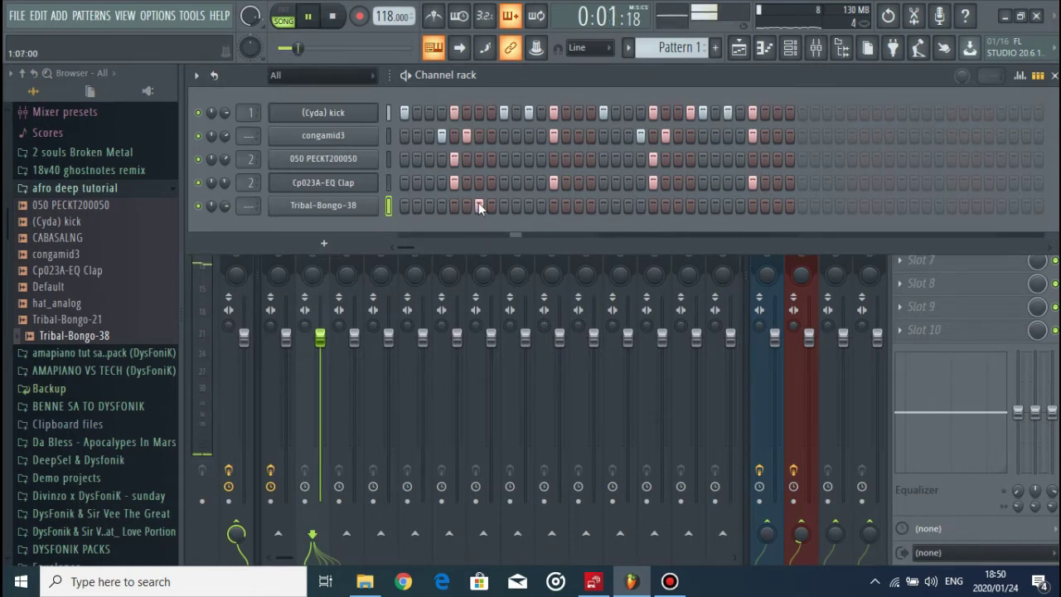
key("space")
left_click(528, 205)
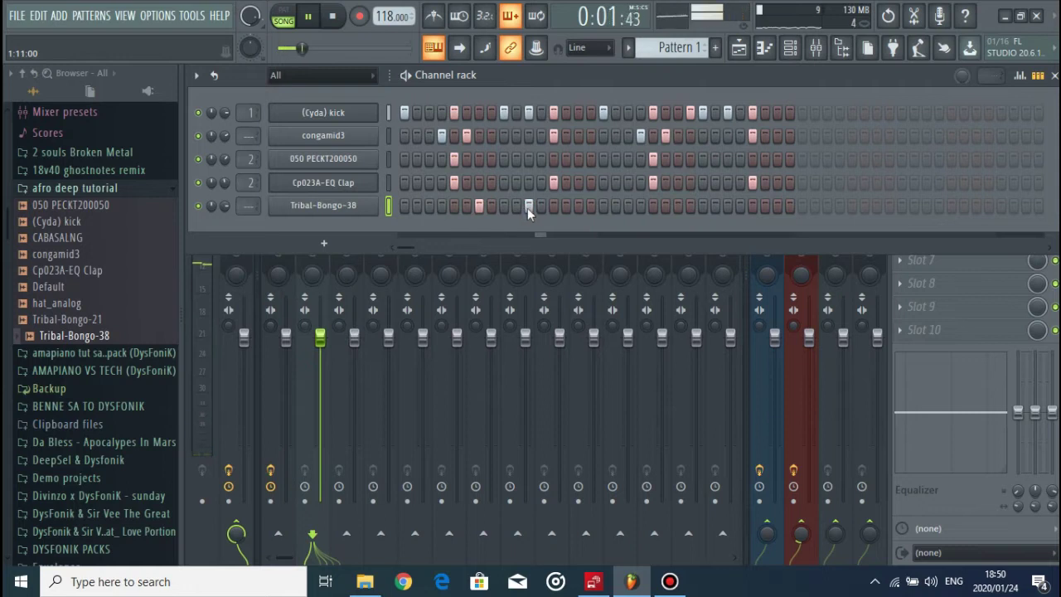
key("space")
Step: Duplicate the Tribal-Bongo-38 notes into the second bar in the piano roll and return to the channel rack
right_click(374, 204)
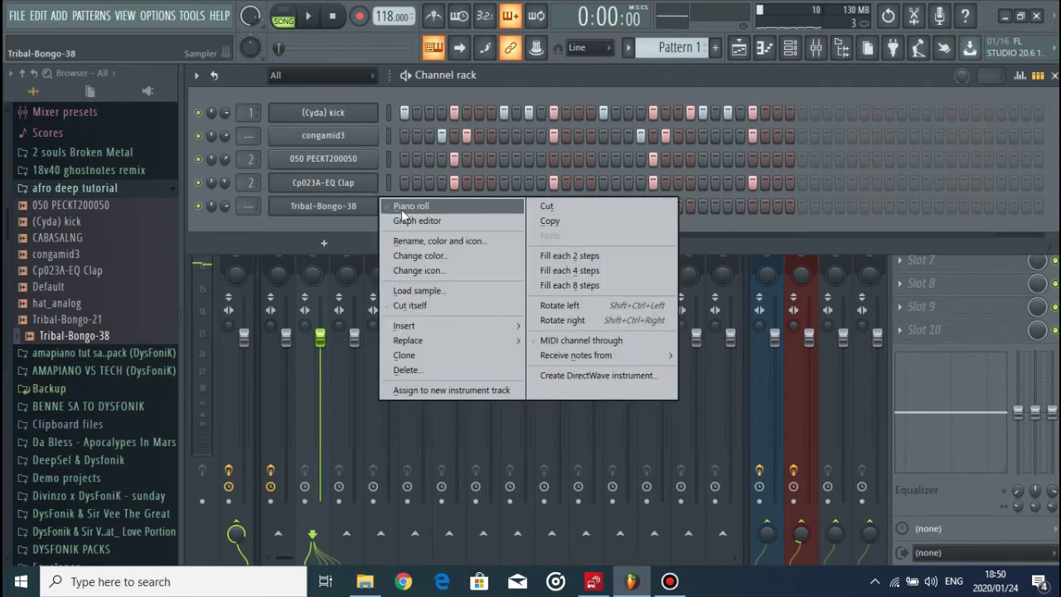
left_click(415, 205)
left_click_drag(419, 115, 619, 93)
left_click(789, 48)
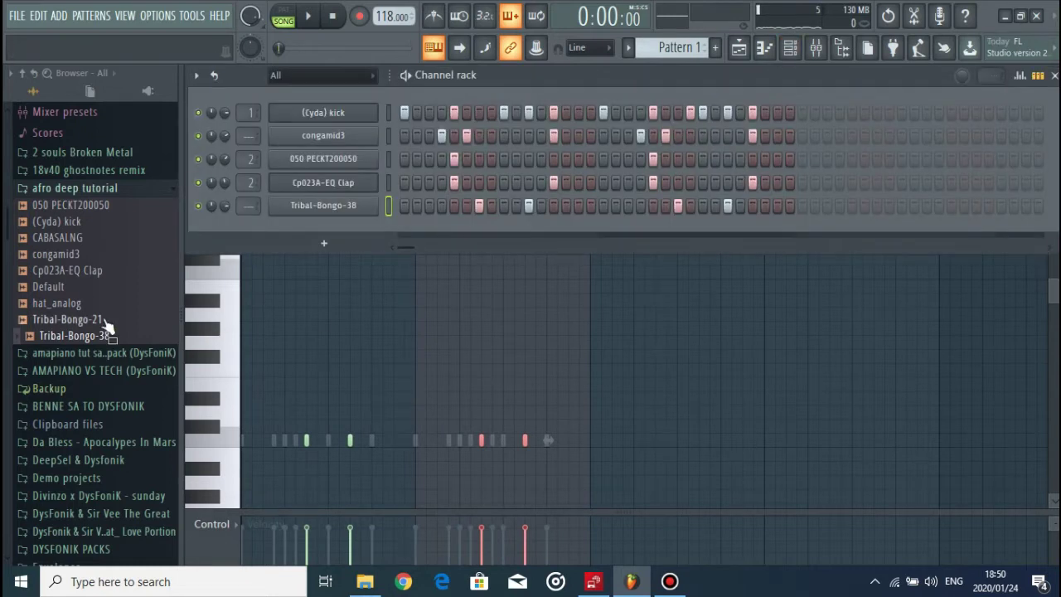
Step: Add Tribal-Bongo-21 as a new channel and place first-bar hits on steps 2, 5, 10, 11 and 15
left_click_drag(106, 325, 304, 225)
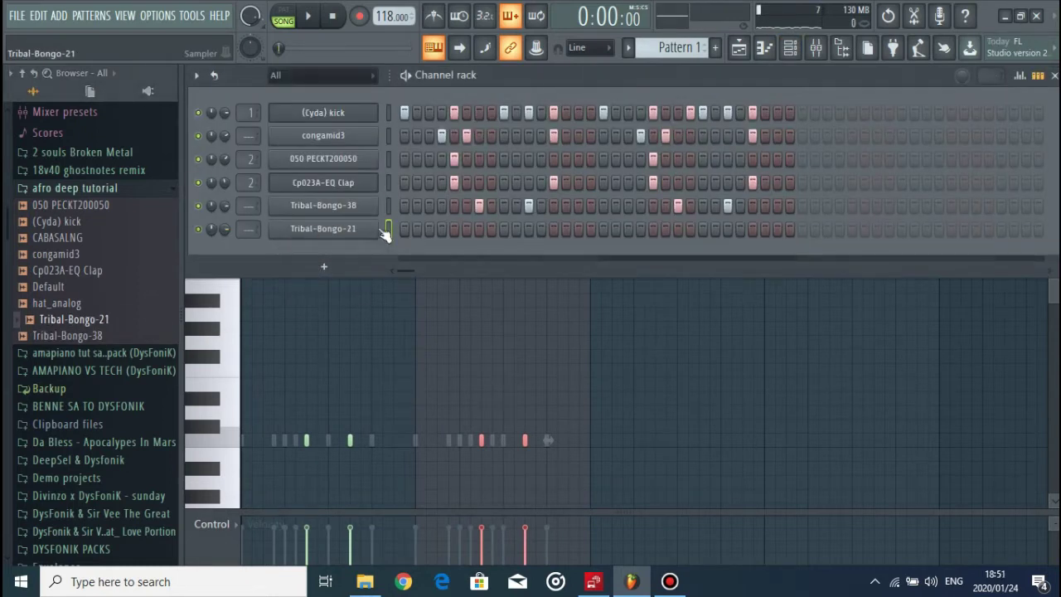
key("space")
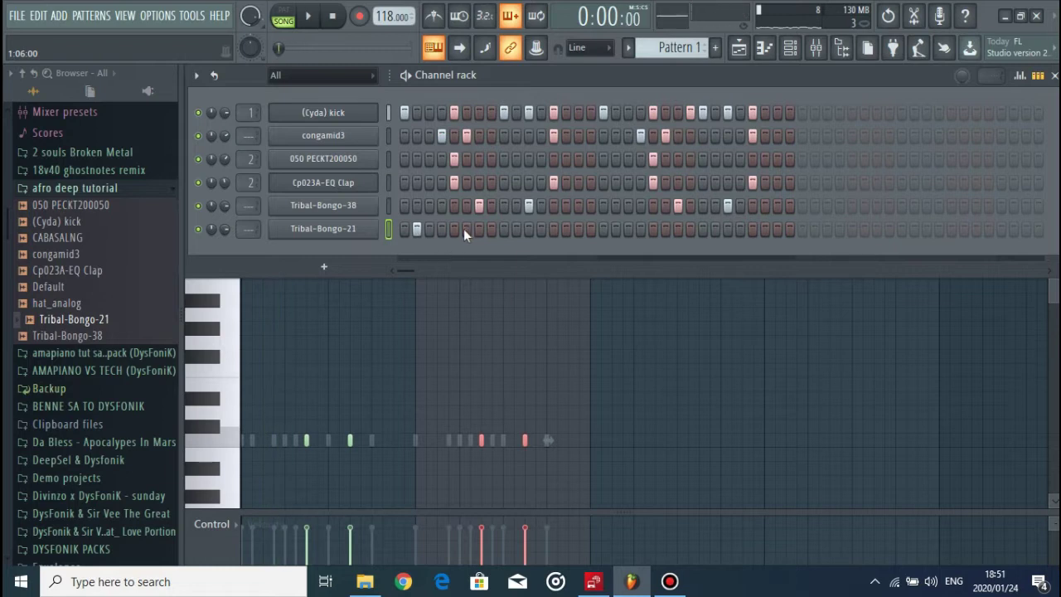
left_click(455, 229)
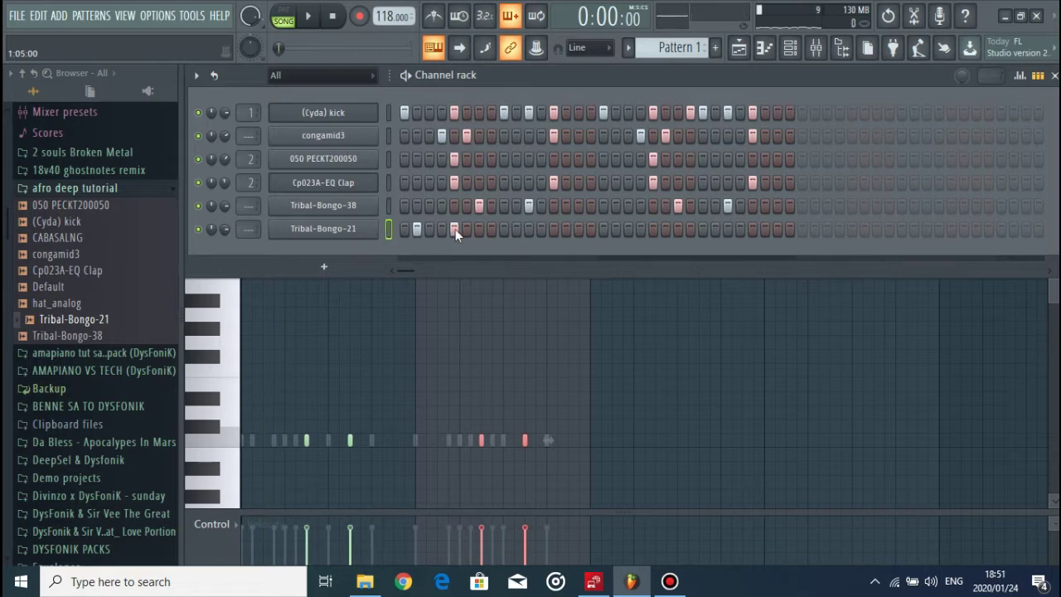
left_click(516, 229)
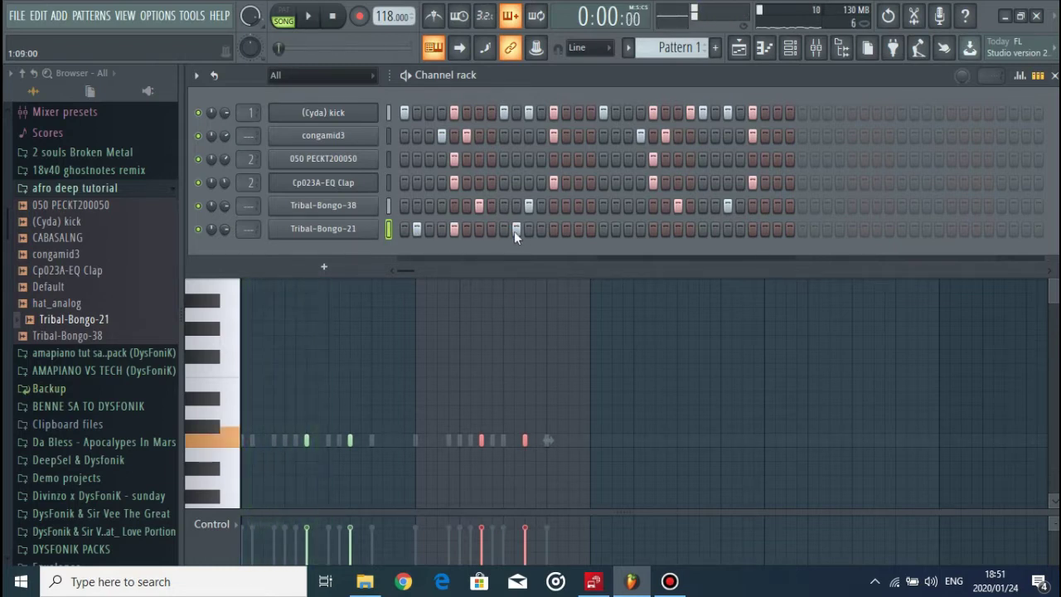
left_click(527, 231)
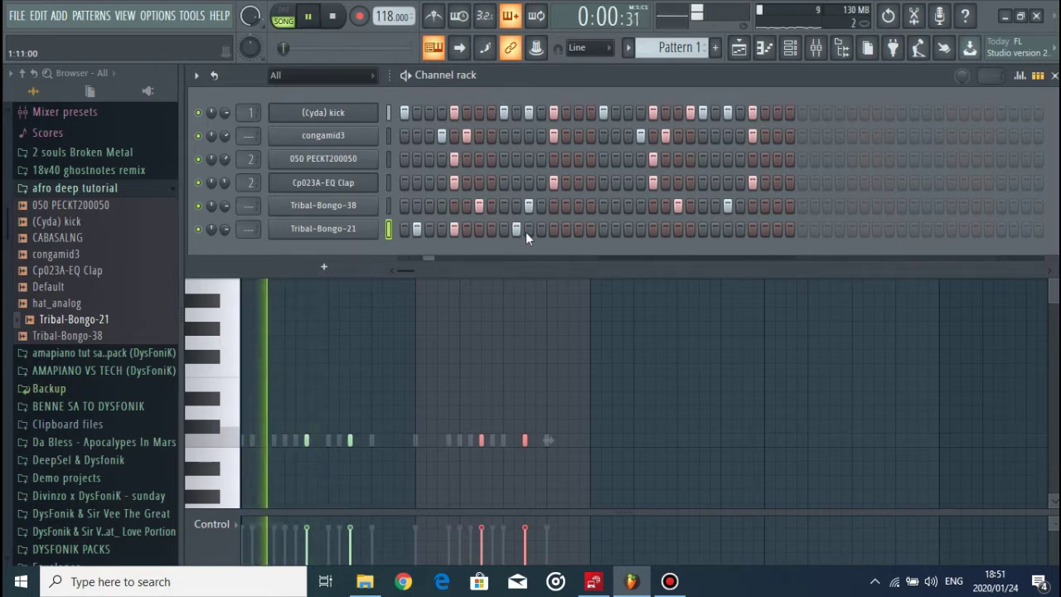
left_click(576, 230)
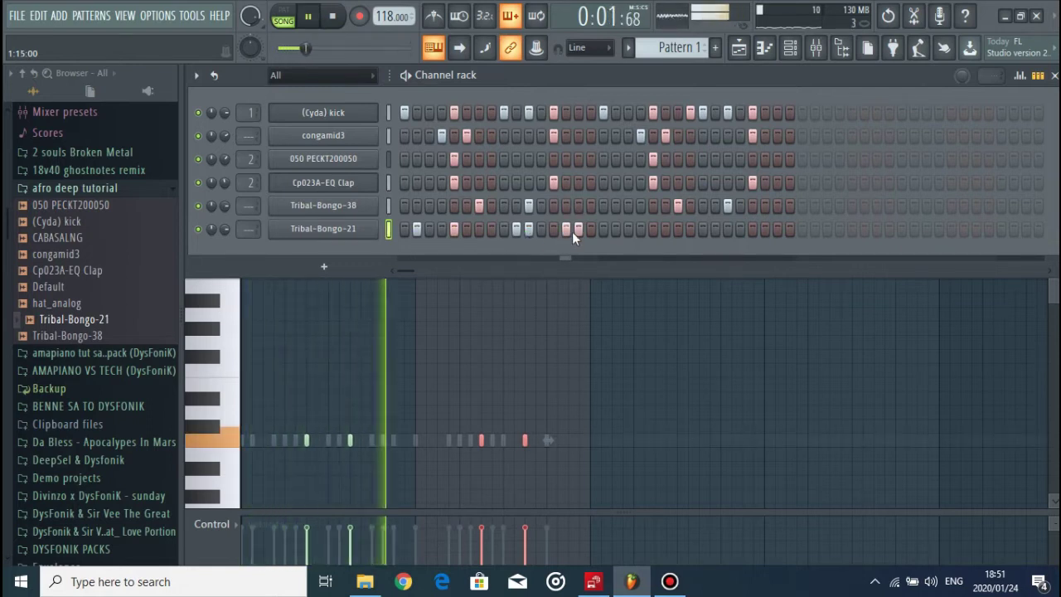
Step: Add second-bar Tribal-Bongo-21 hits on steps 19, 22 and 23 while playing back the pattern
left_click(626, 229)
key("space")
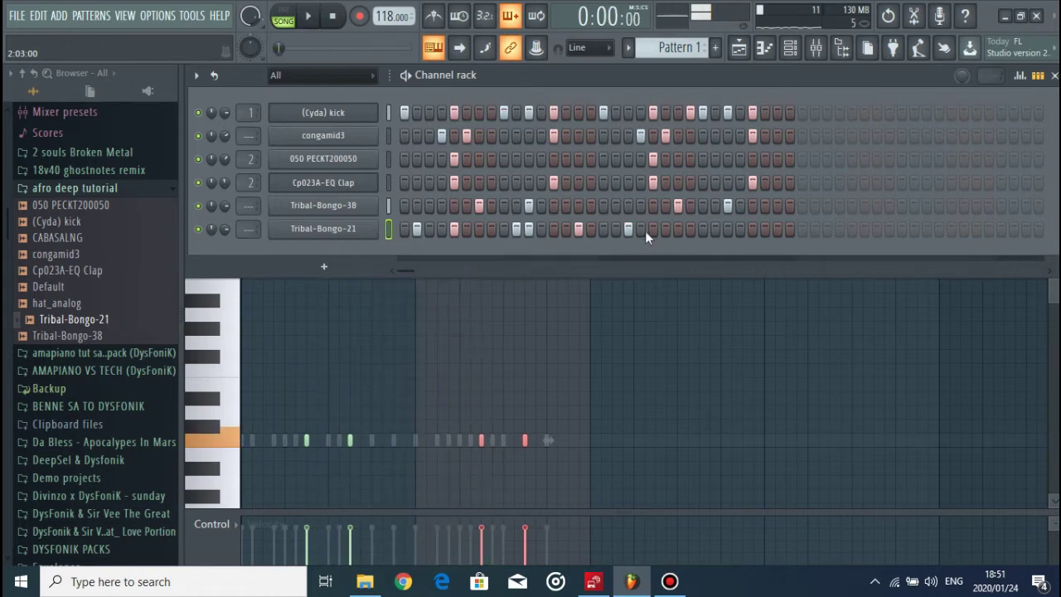
key("space")
left_click(667, 229)
left_click(676, 231)
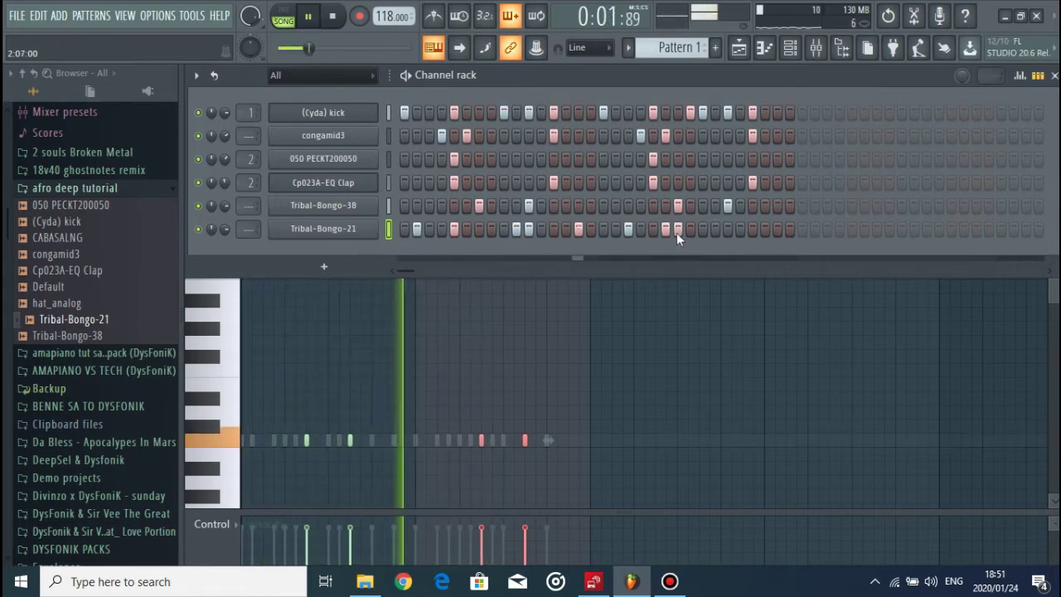
left_click(753, 230)
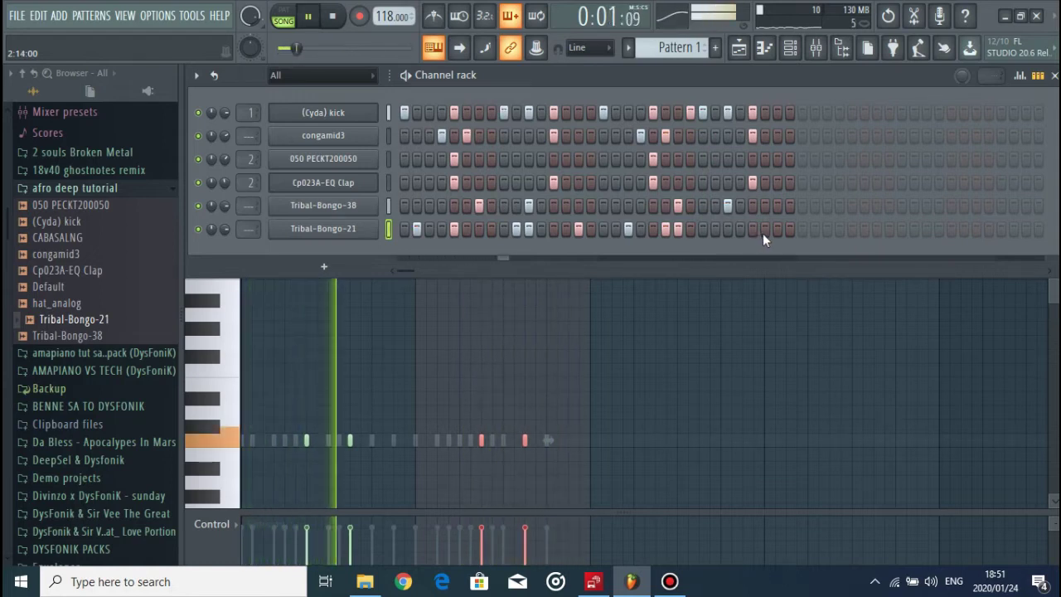
Step: Add one more Tribal-Bongo-21 hit on step 31 and stop the playback
left_click(778, 230)
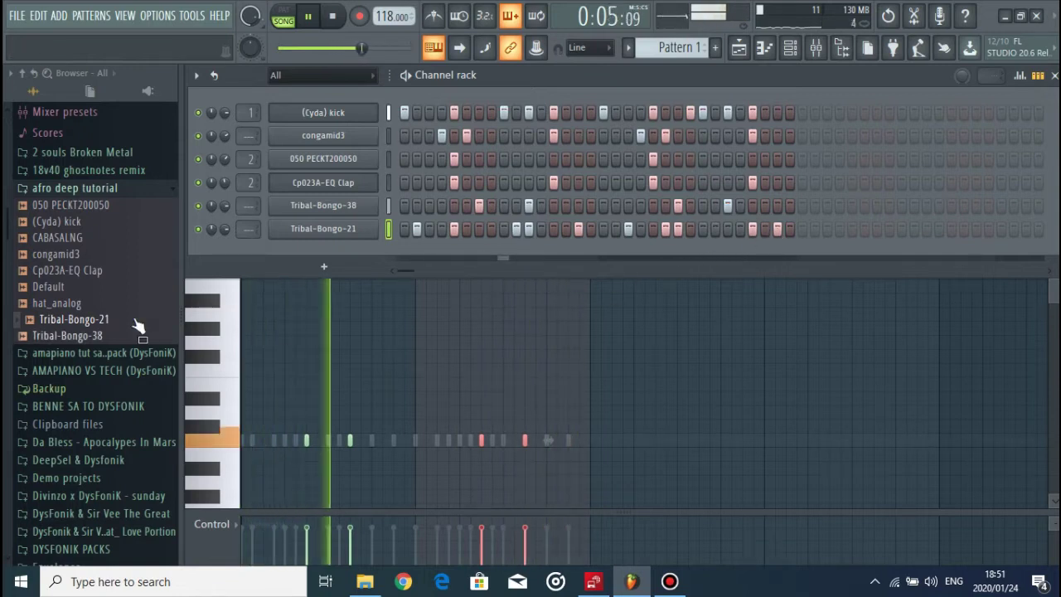
key("space")
Step: Add CABASALNG as a new channel, fill every 4 steps, shift the hits two steps later to start on step 3, and play the pattern
left_click_drag(58, 237, 311, 257)
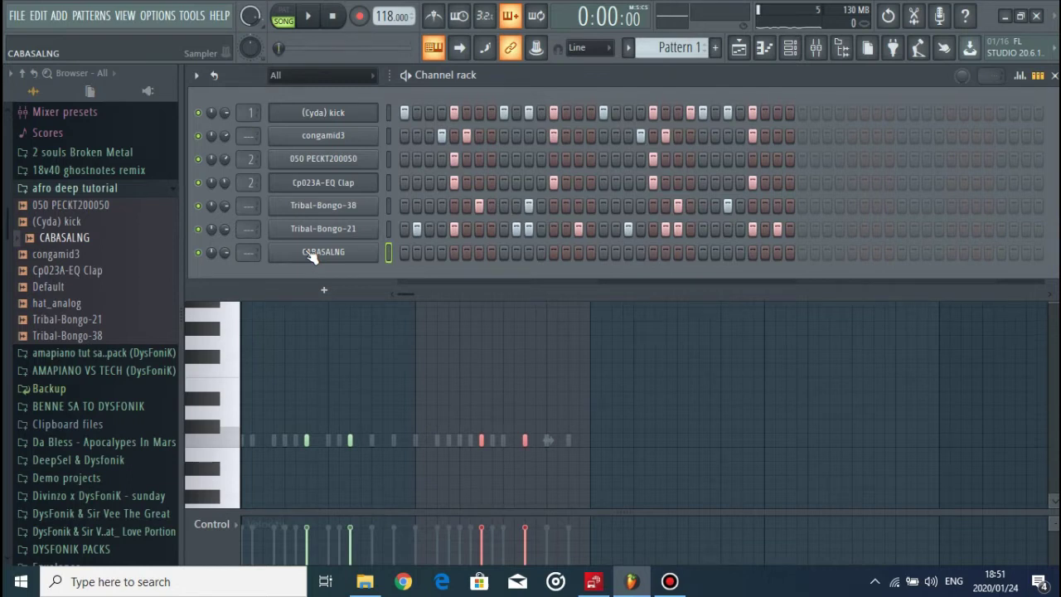
right_click(311, 256)
left_click(604, 323)
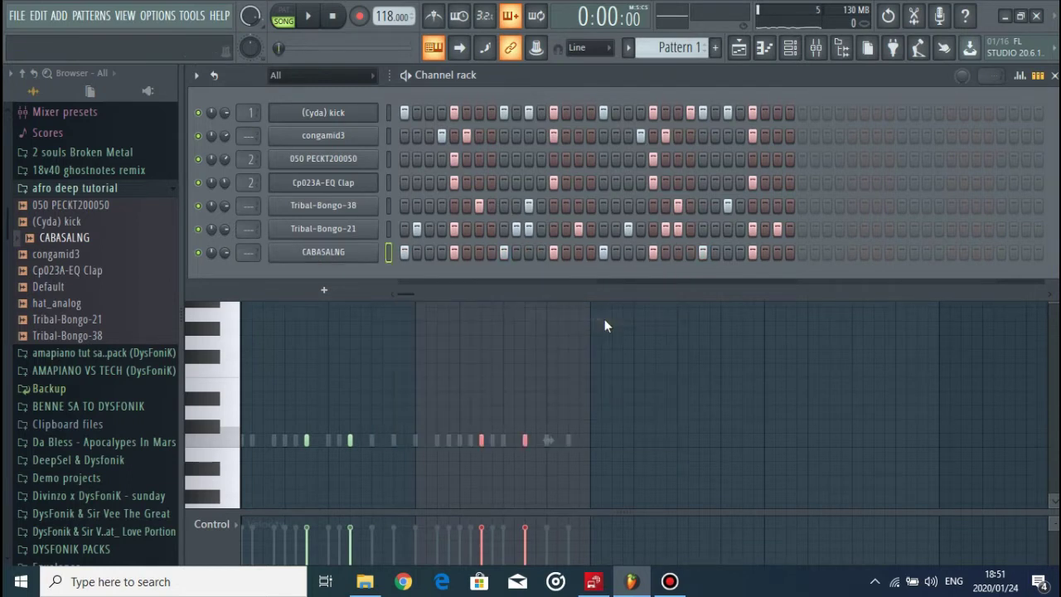
key("ctrl+shift+Right")
key("ctrl+shift+Right")
key("space")
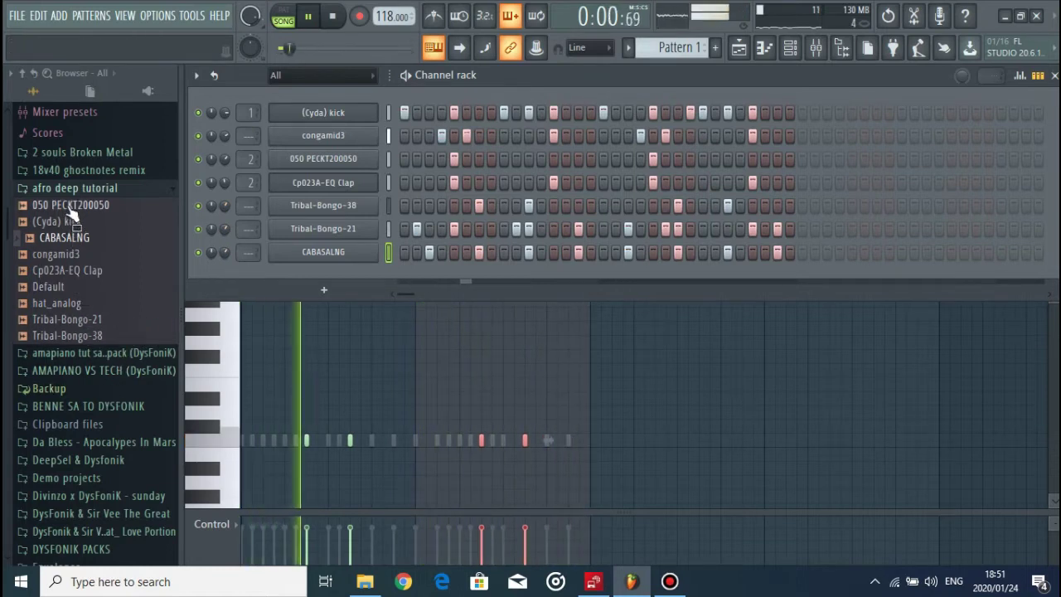
Step: Add hat_analog as a channel with hits every 4 steps starting on step 3, and pan CABASALNG and hat_analog in opposite directions
left_click_drag(58, 302, 343, 279)
right_click(345, 276)
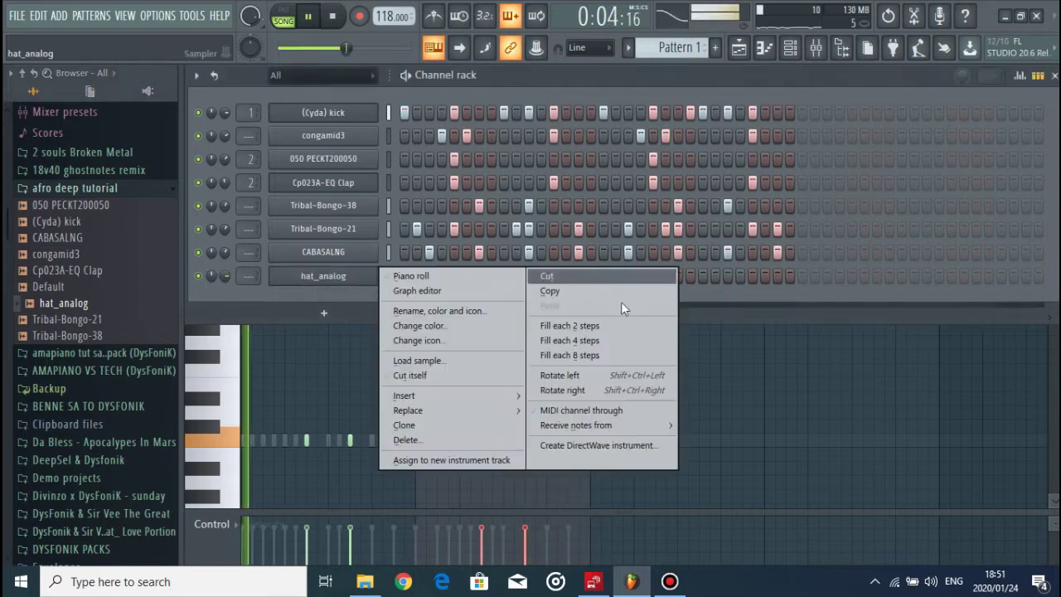
left_click(580, 344)
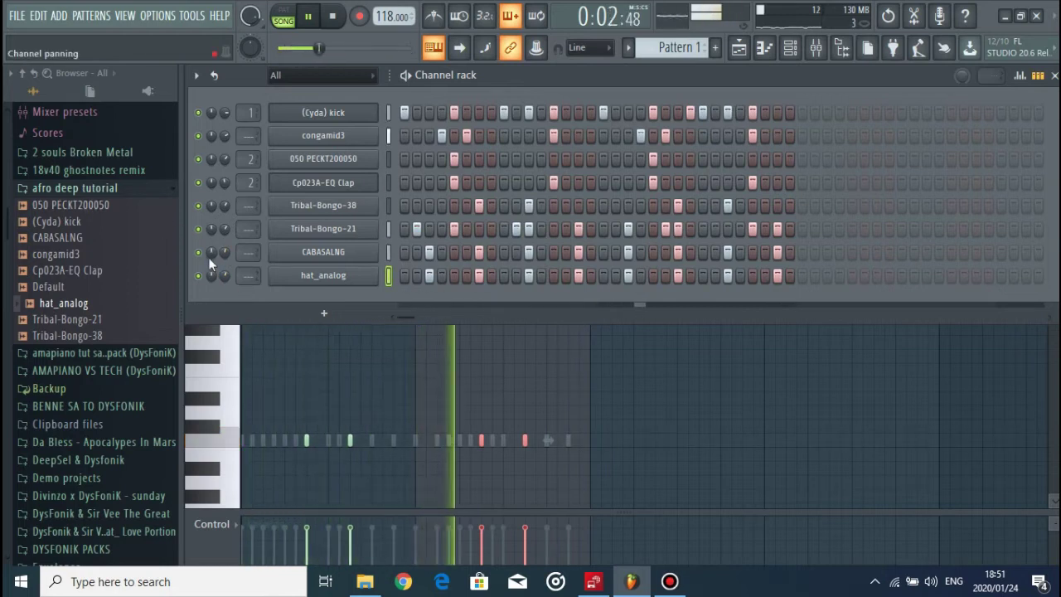
scroll(209, 258, "up", 4)
scroll(216, 277, "down", 4)
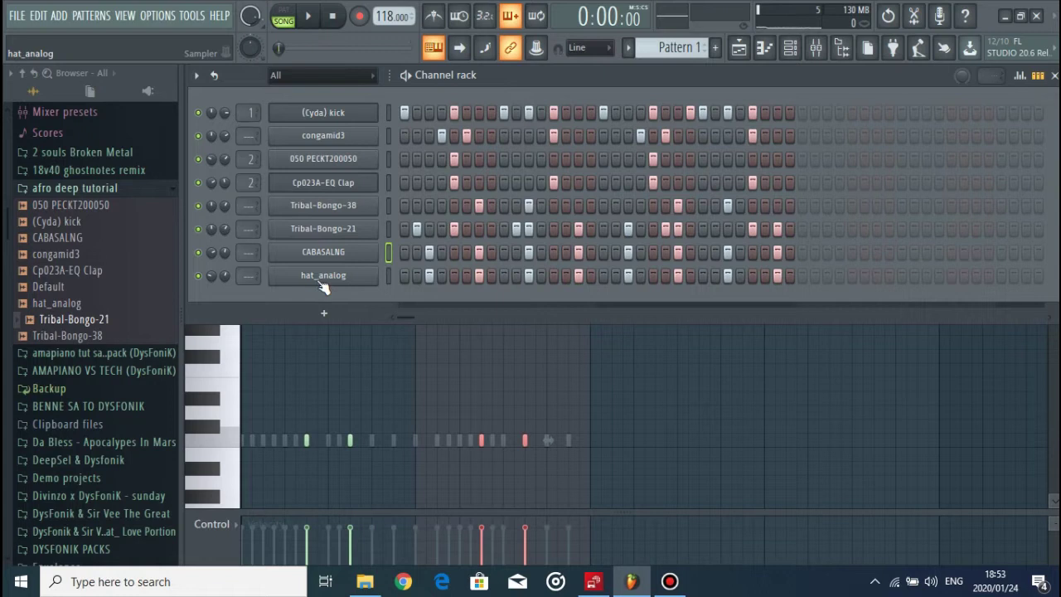
Step: Switch to Pattern 2 and add the ravity(S) synth as a new channel while the drums play, closing its window and stopping playback
scroll(655, 51, "down", 1)
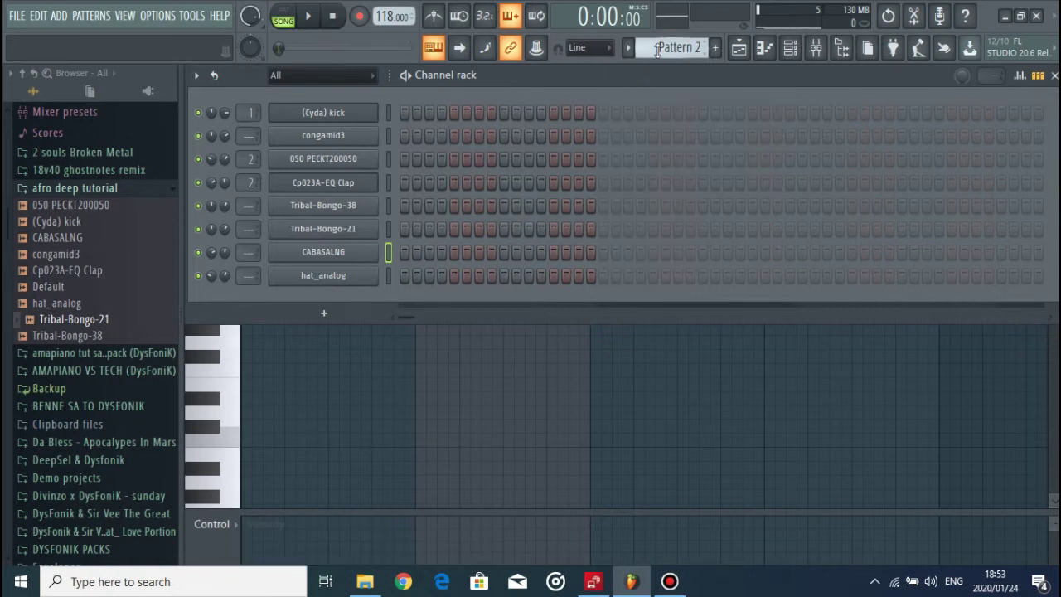
key("space")
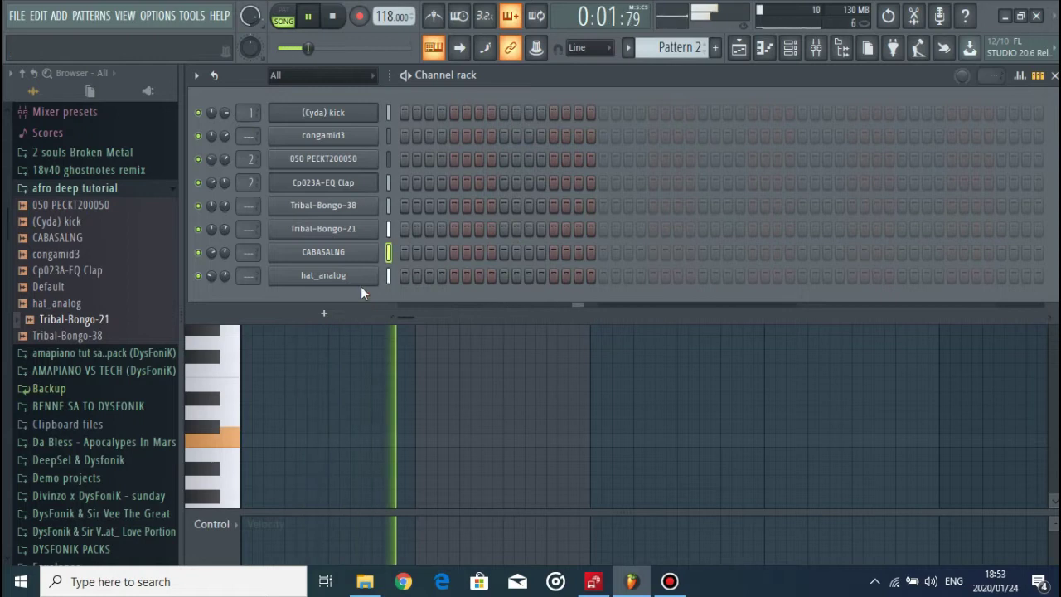
left_click(325, 314)
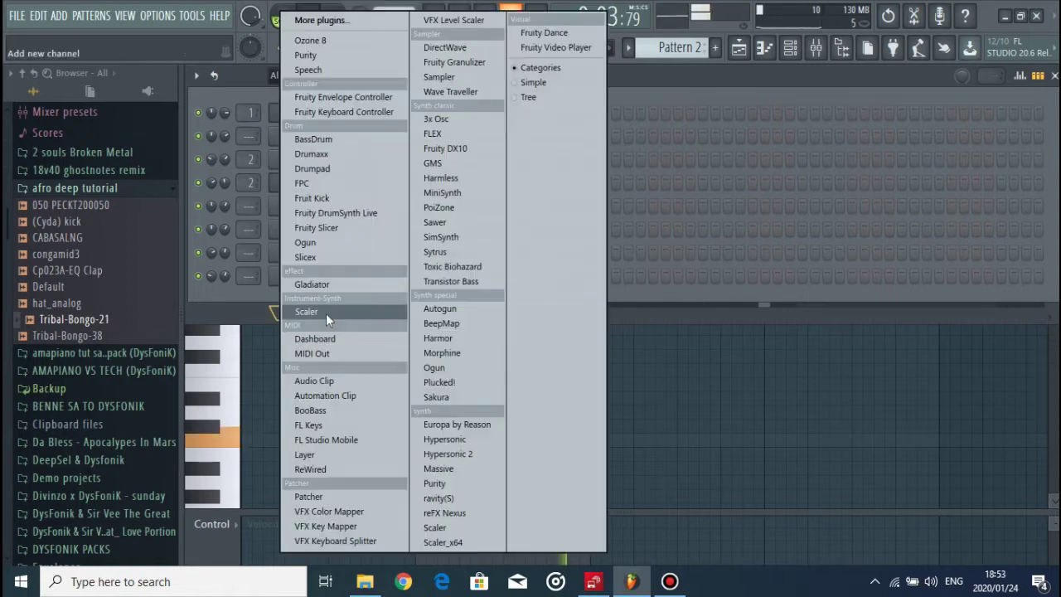
left_click(450, 498)
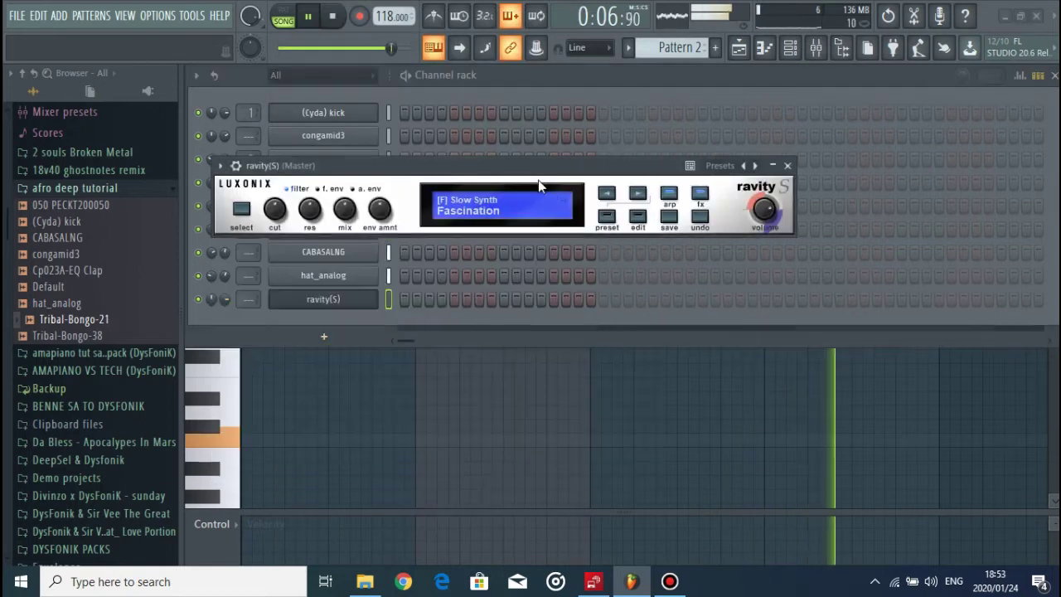
left_click(501, 85)
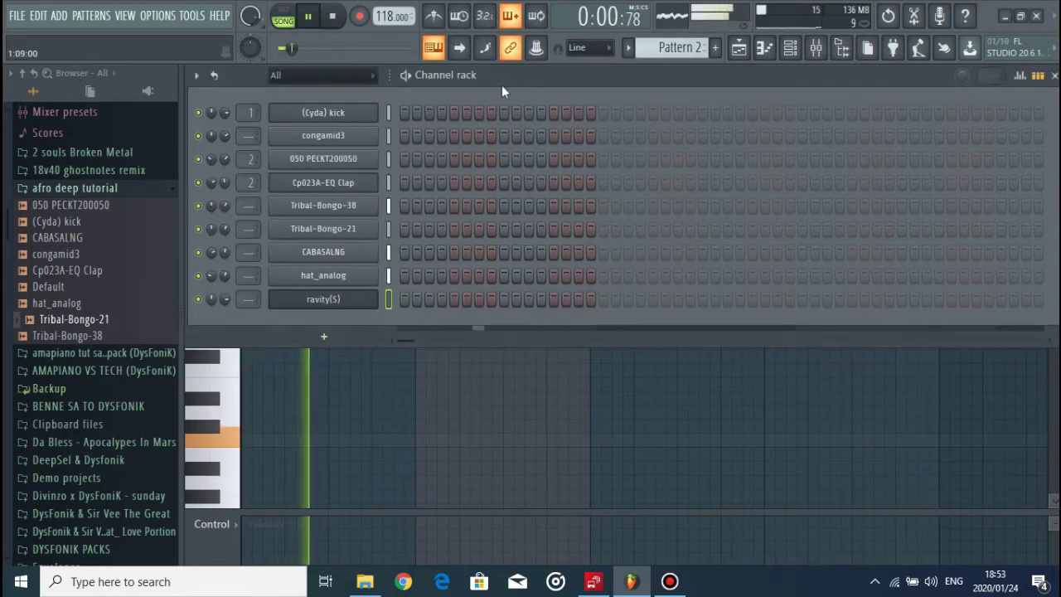
key("space")
Step: Browse the ravity(S) factory presets, select Accordion 2(Mod) from the Organ category and close the plugin window
left_click(327, 300)
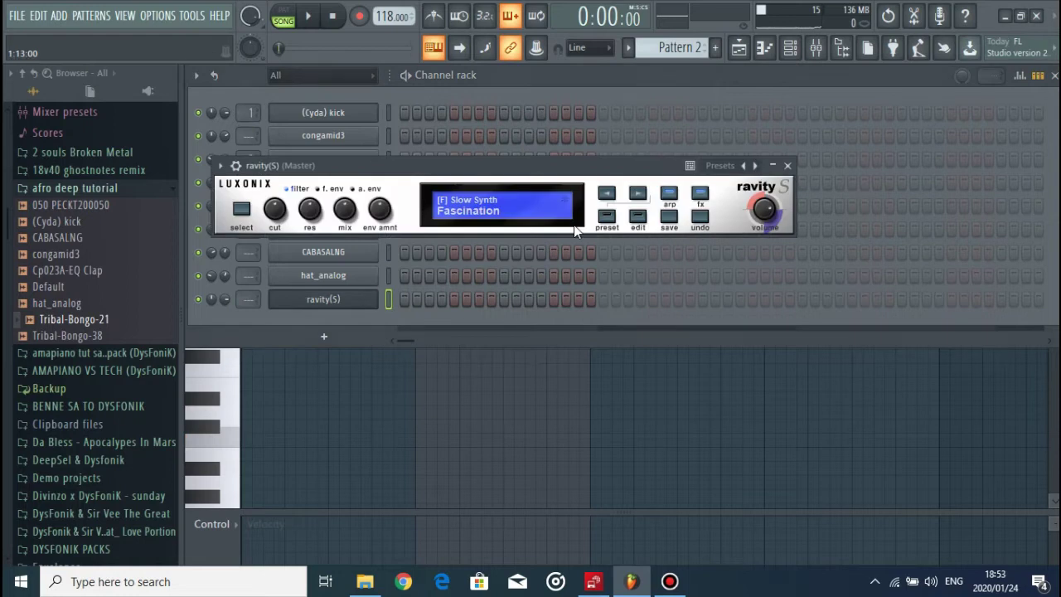
left_click(494, 206)
left_click(284, 386)
left_click(280, 362)
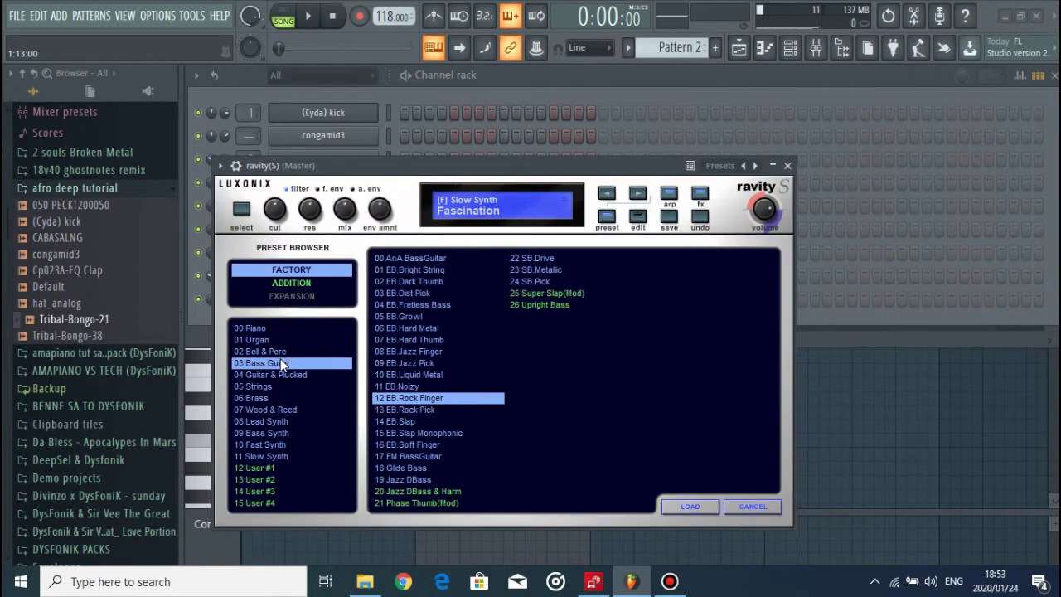
left_click(278, 339)
left_click(439, 422)
left_click(436, 434)
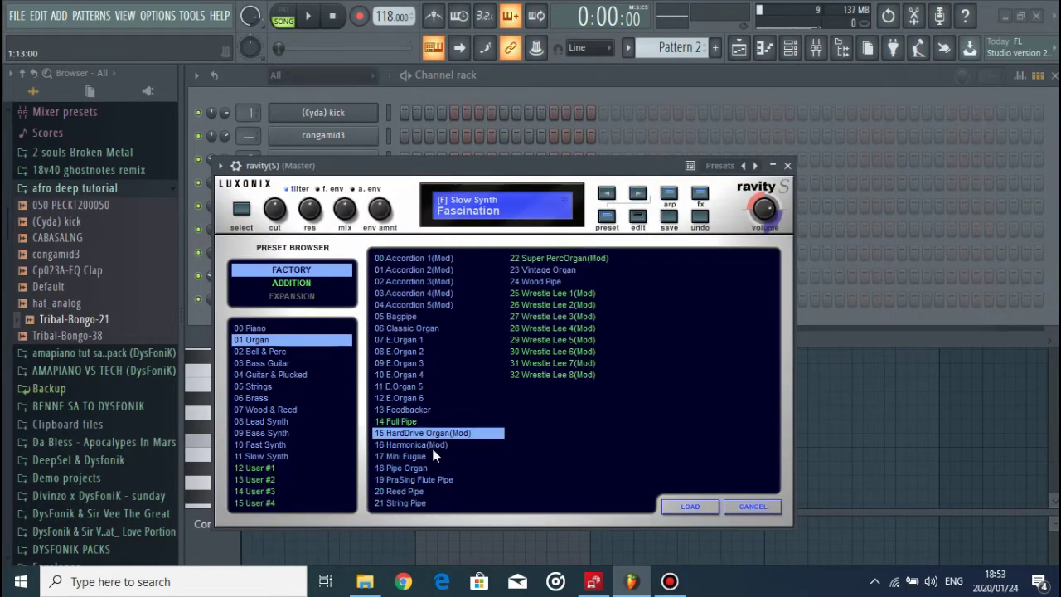
left_click(424, 282)
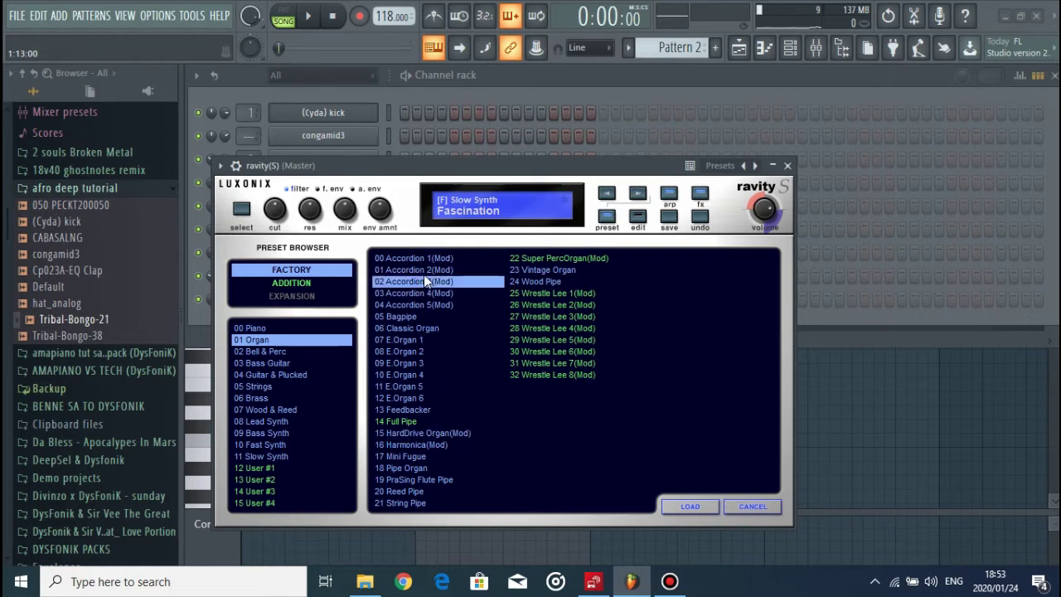
left_click(445, 271)
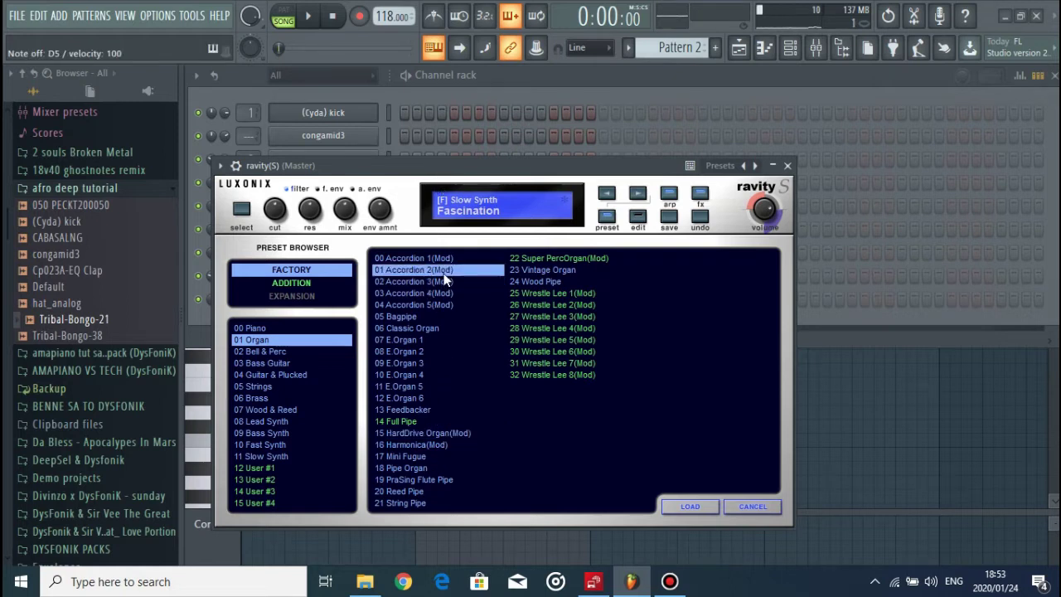
left_click(787, 166)
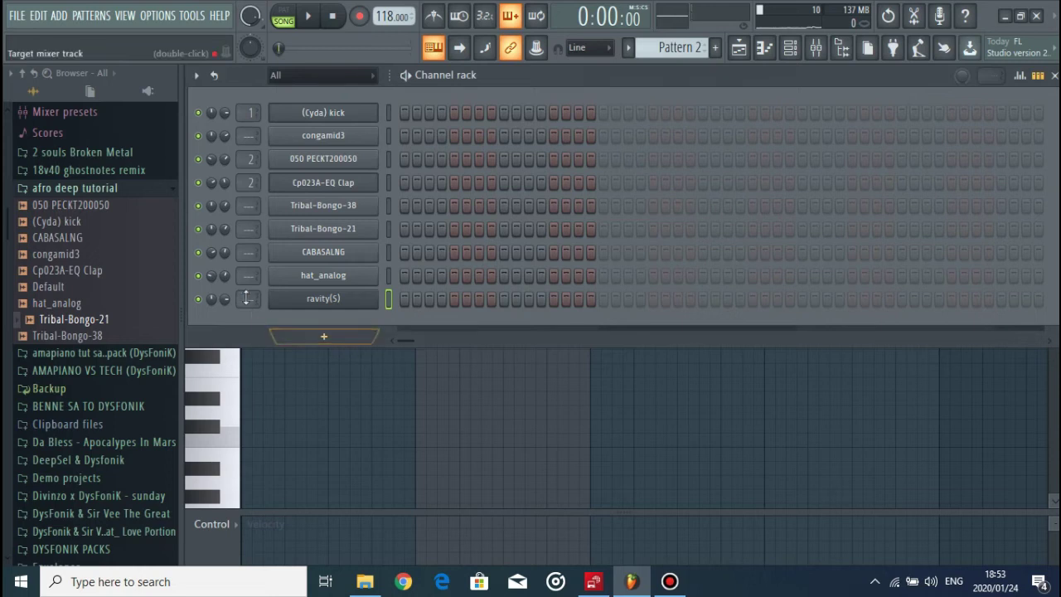
Step: Open the ravity(S) channel in the piano roll, clear the time selection and set the chord stamp to Minor 7th
right_click(356, 301)
left_click(454, 306)
scroll(427, 167, "up", 1)
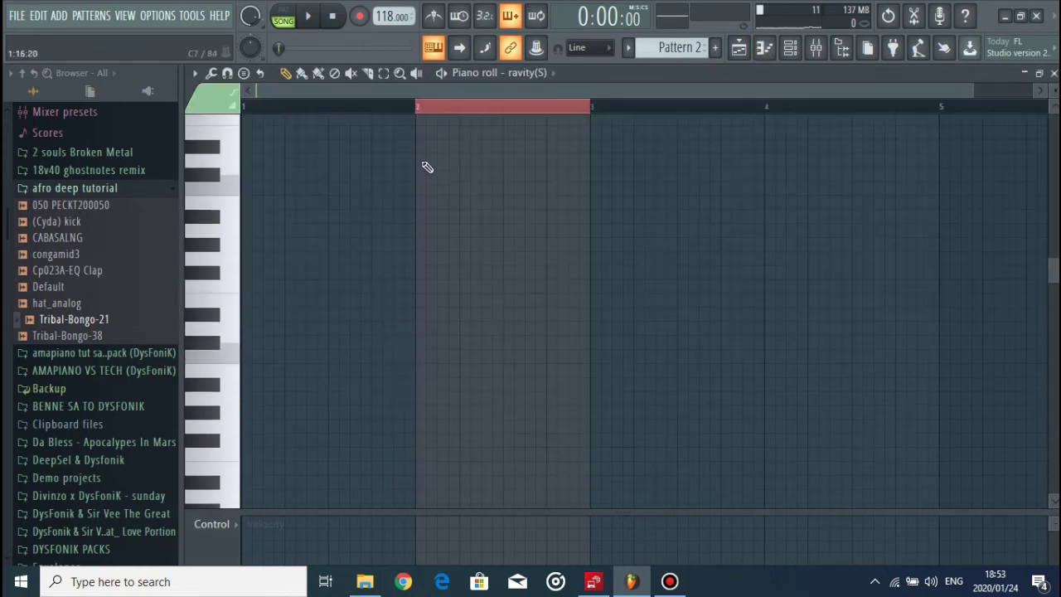
left_click(396, 116)
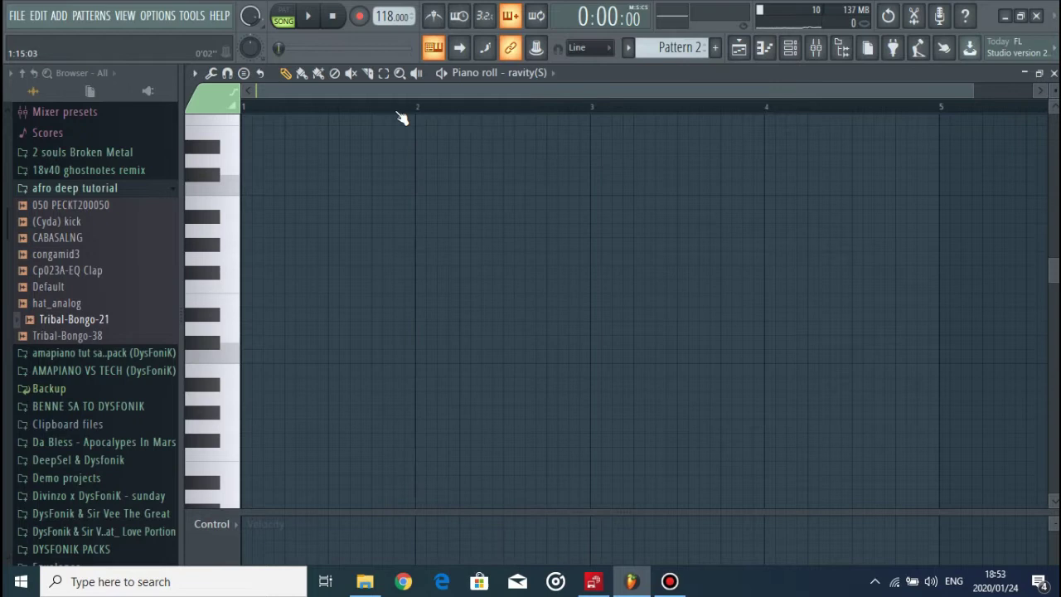
left_click(229, 73)
left_click(242, 75)
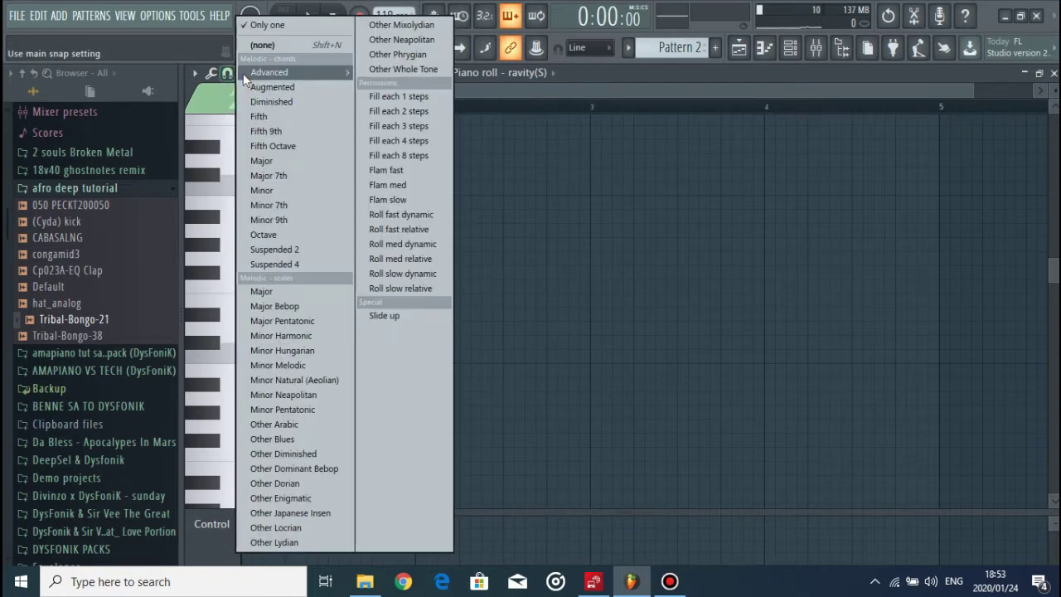
left_click(292, 206)
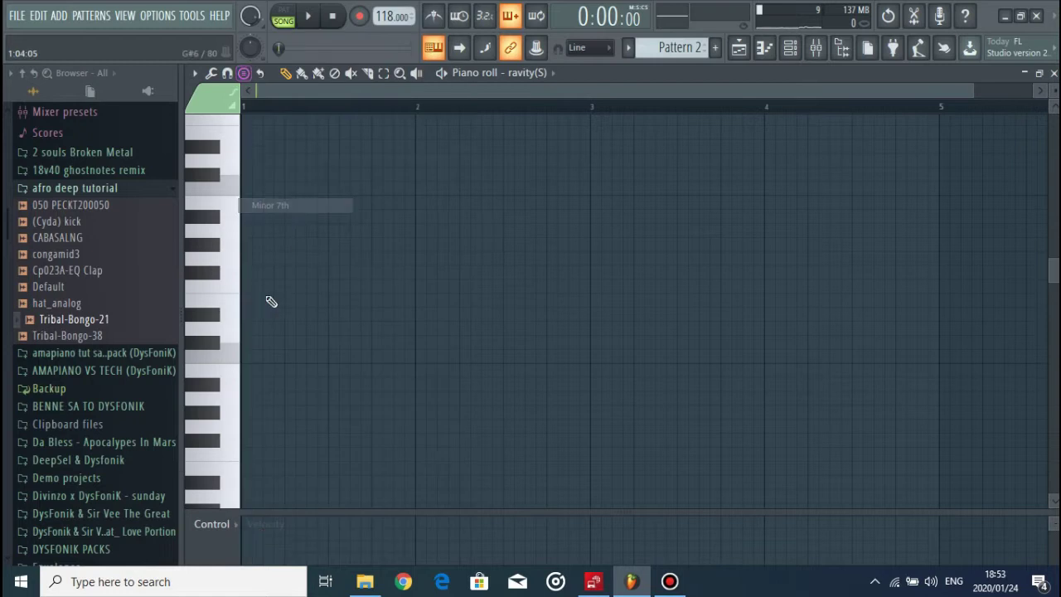
Step: Stamp a minor 7th chord at the start of bar 1 and lower it to root note B4, auditioning it along the way
left_click(267, 301)
left_click_drag(272, 301, 275, 492)
key("space")
key("space")
key("space")
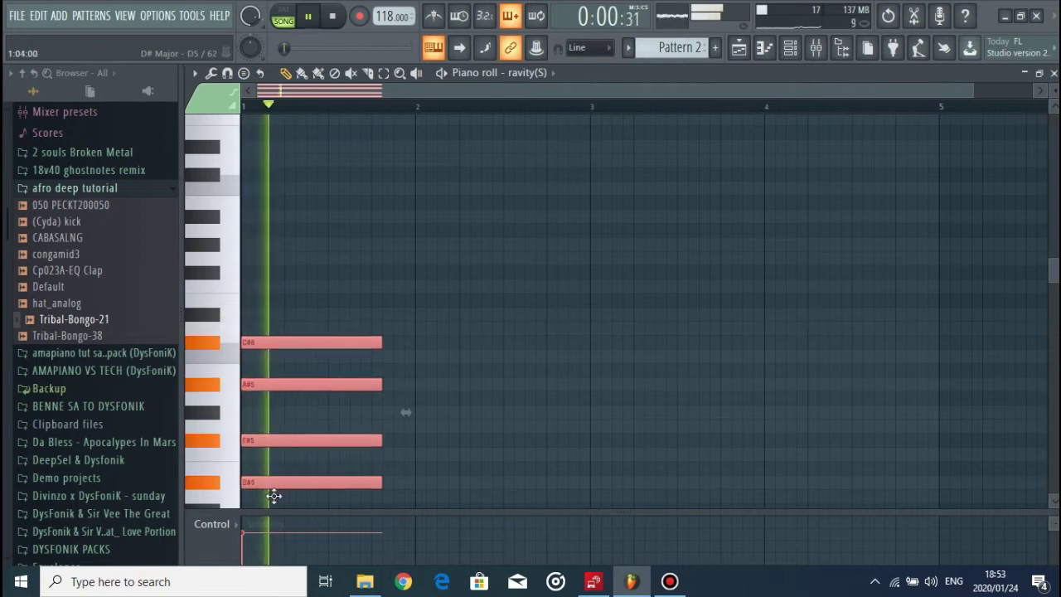
scroll(272, 456, "down", 2)
key("space")
left_click_drag(267, 401, 264, 454)
key("space")
key("space")
key("space")
key("space")
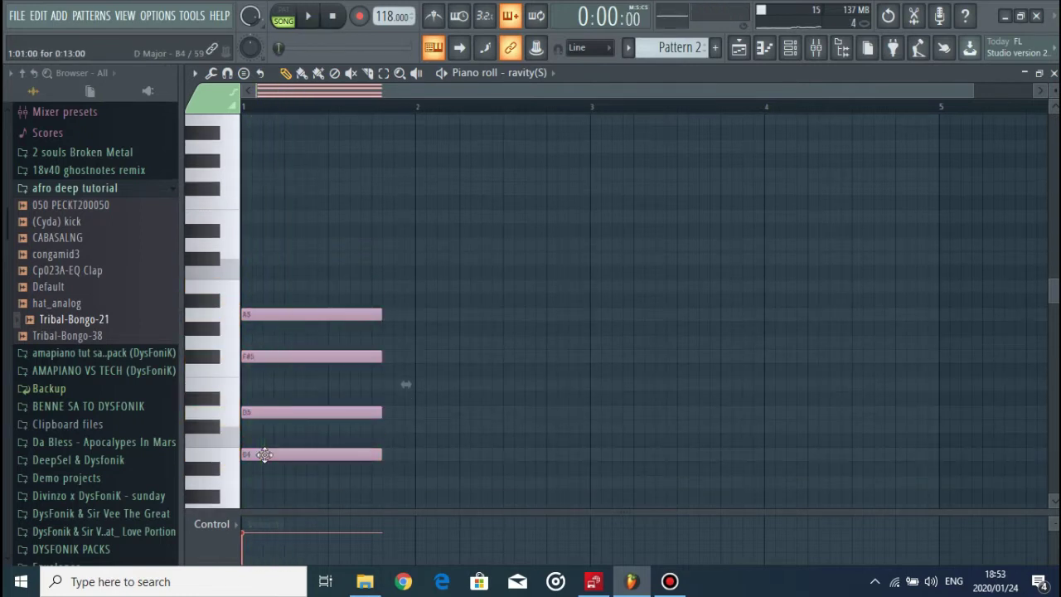
Step: Raise the whole chord one octave to root B5, audition it and lengthen its notes to fill bar 1
key("ctrl+a")
key("ctrl+Up")
key("space")
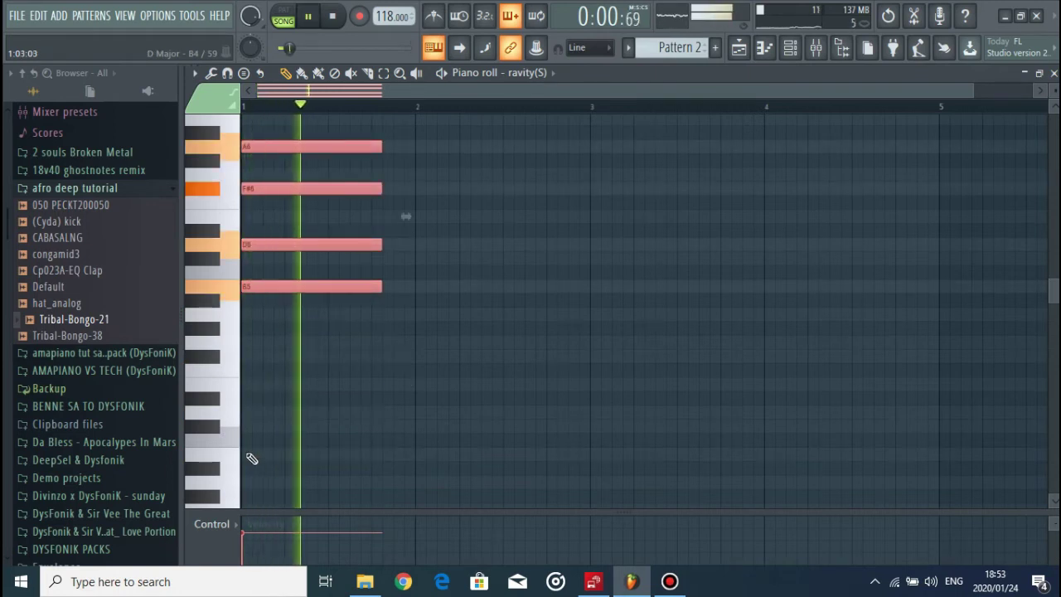
key("space")
left_click_drag(383, 286, 438, 295)
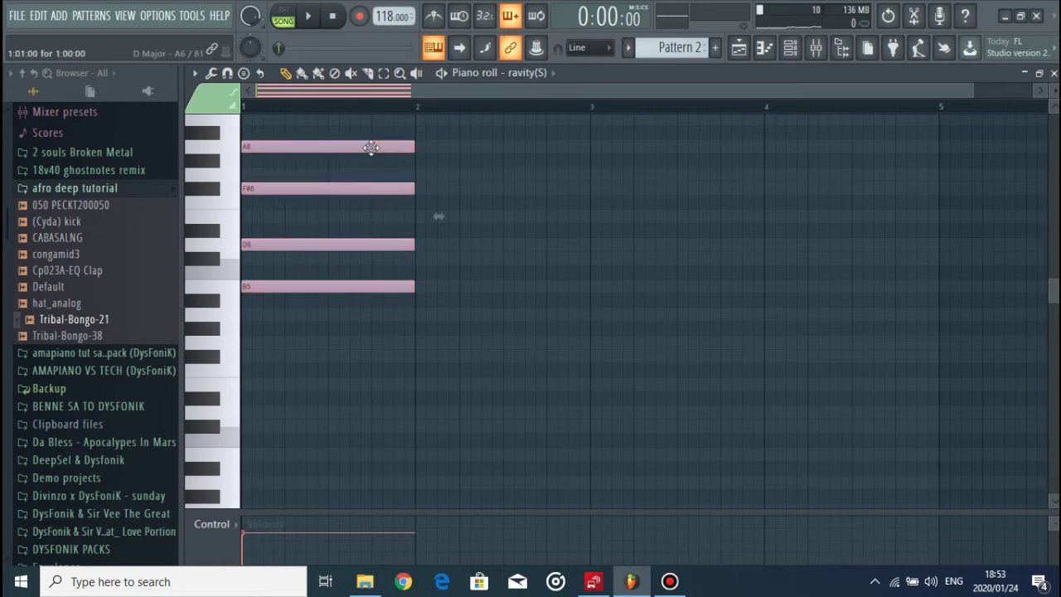
Step: Copy the minor 7th chord into bar 2 with its root on F#5 and play back both chords
left_click_drag(369, 146, 540, 217)
key("space")
key("space")
key("space")
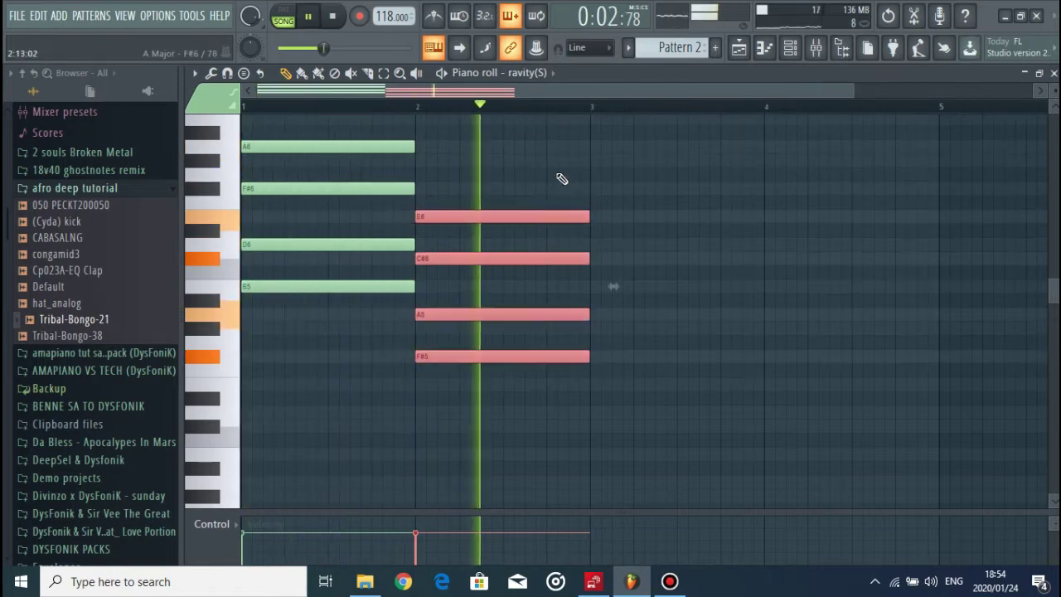
key("space")
Step: Duplicate the two-bar chord progression into bars 3 and 4, start playback and deselect the notes
key("ctrl+d")
key("ctrl+a")
key("ctrl+b")
key("space")
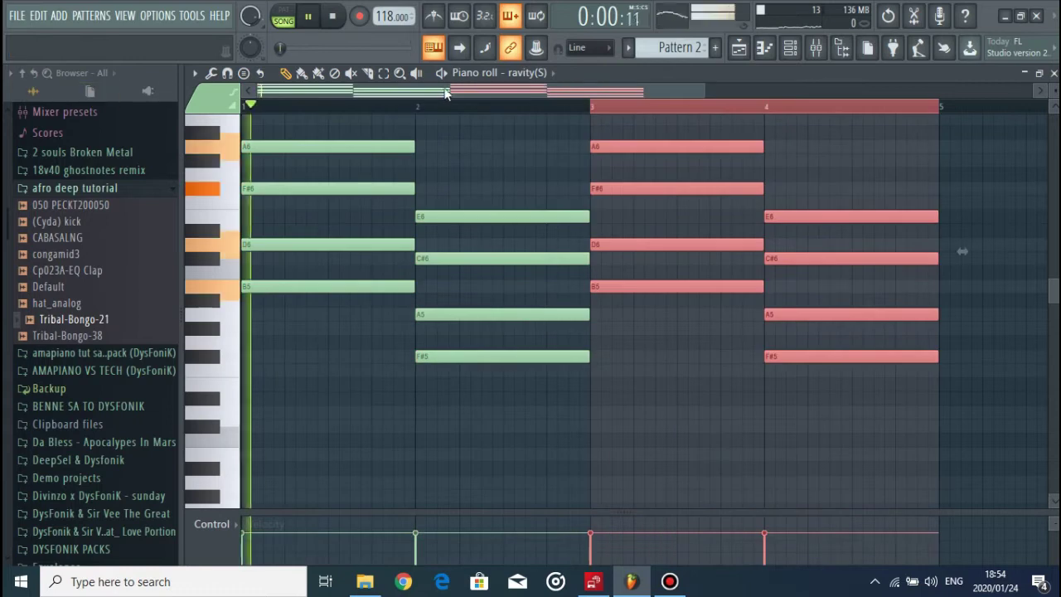
key("ctrl+d")
Step: Delay the bar 2 chord by two steps, trim its end to the start of bar 3, and extend the bar 1 chord to meet it
scroll(447, 107, "up", 4)
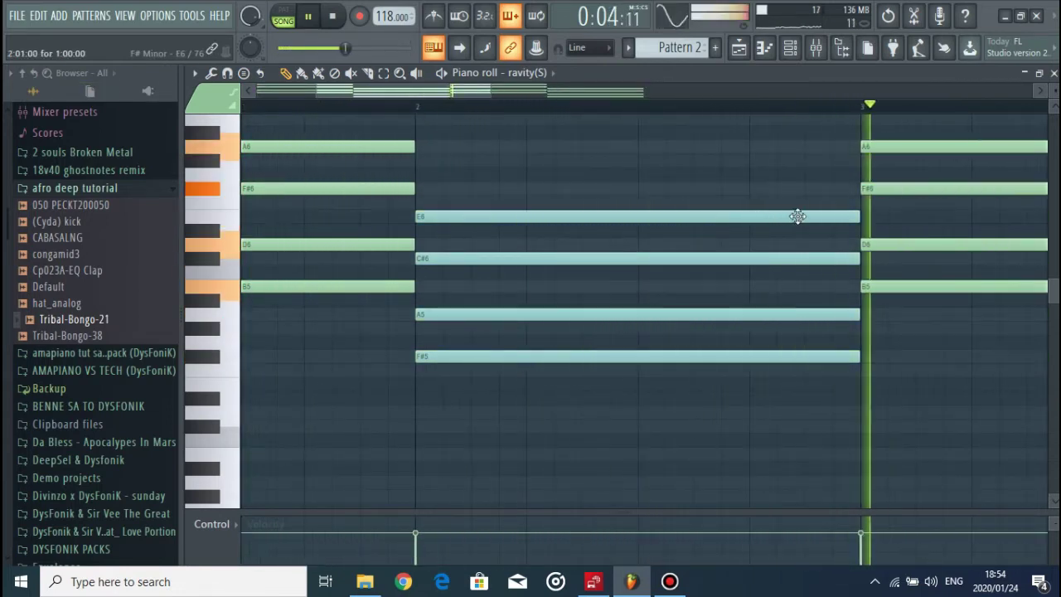
key("space")
left_click_drag(764, 220, 807, 220)
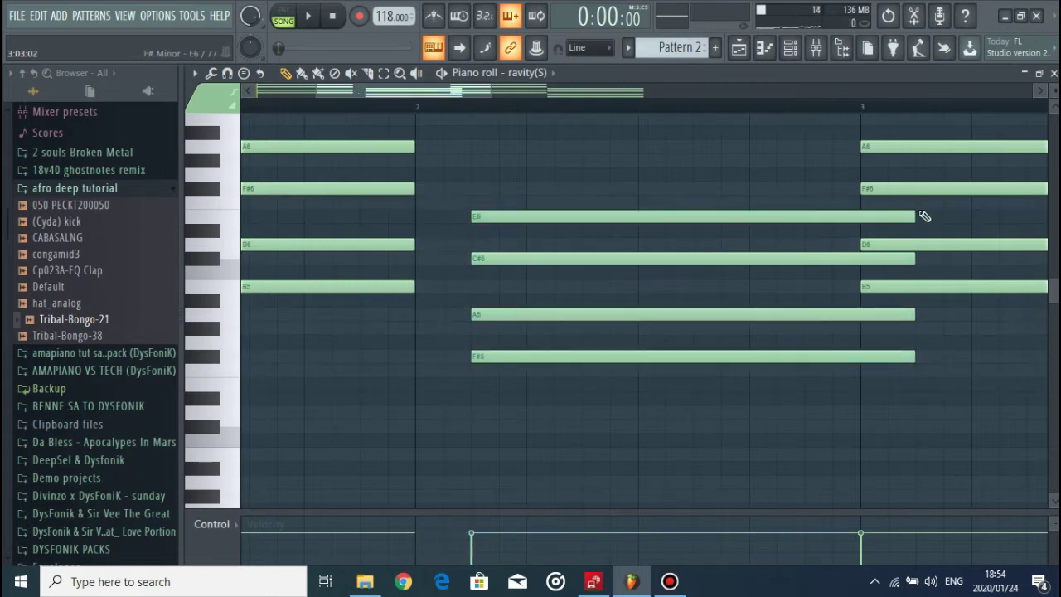
left_click_drag(922, 218, 859, 216)
key("space")
left_click_drag(393, 188, 471, 191)
scroll(501, 111, "down", 4)
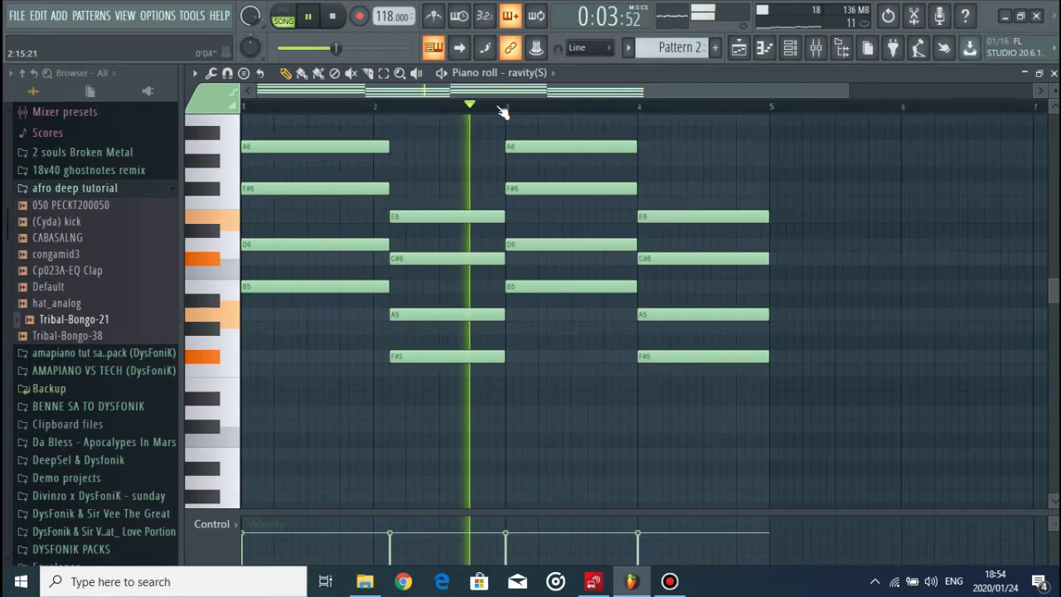
Step: Stop playback and apply the Strumizer to all chords with Preserve end and Chop chords enabled
key("space")
key("alt+s")
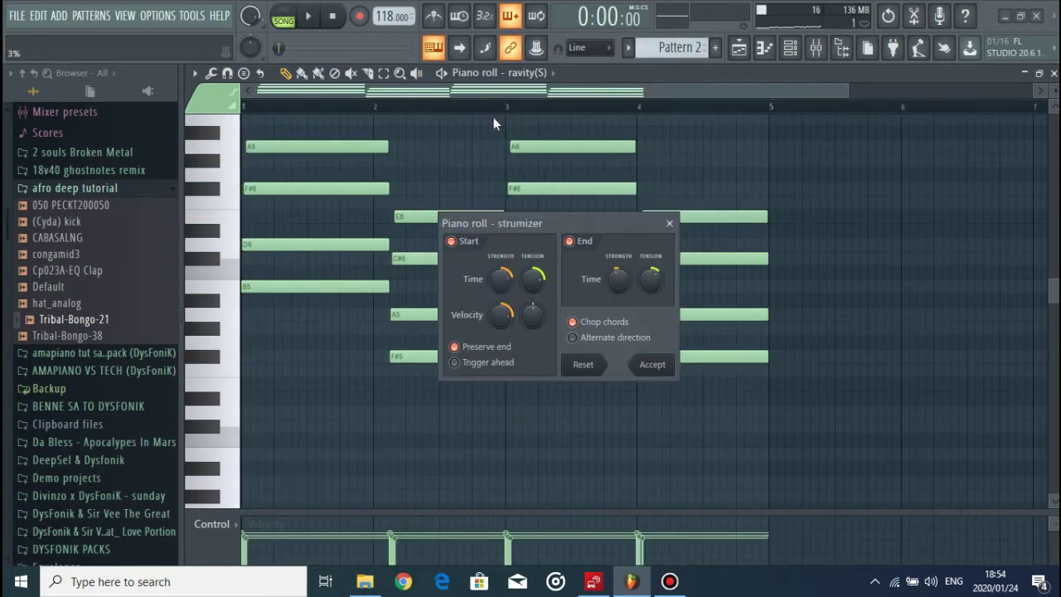
left_click_drag(503, 222, 498, 161)
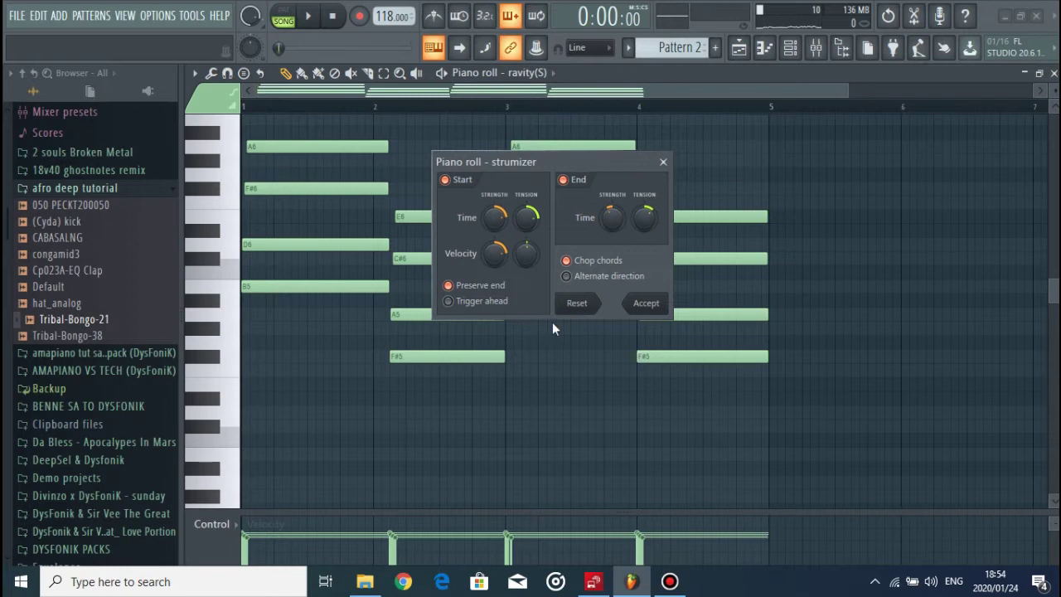
left_click(644, 304)
mouse_move(536, 518)
left_mouse_down()
mouse_move(535, 261)
mouse_move(547, 507)
left_mouse_up()
scroll(672, 319, "down", 2)
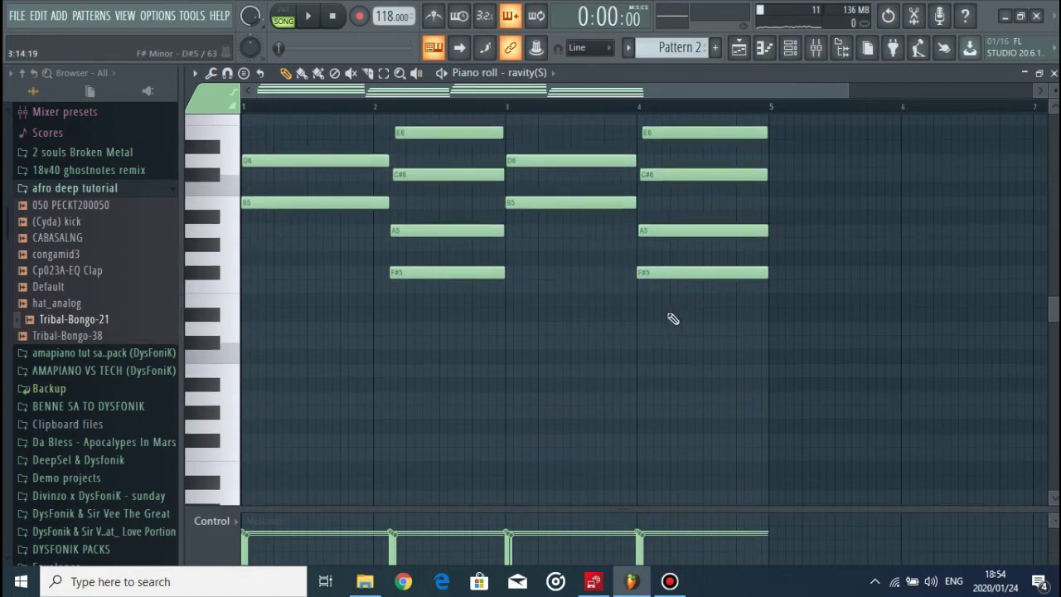
key("alt+s")
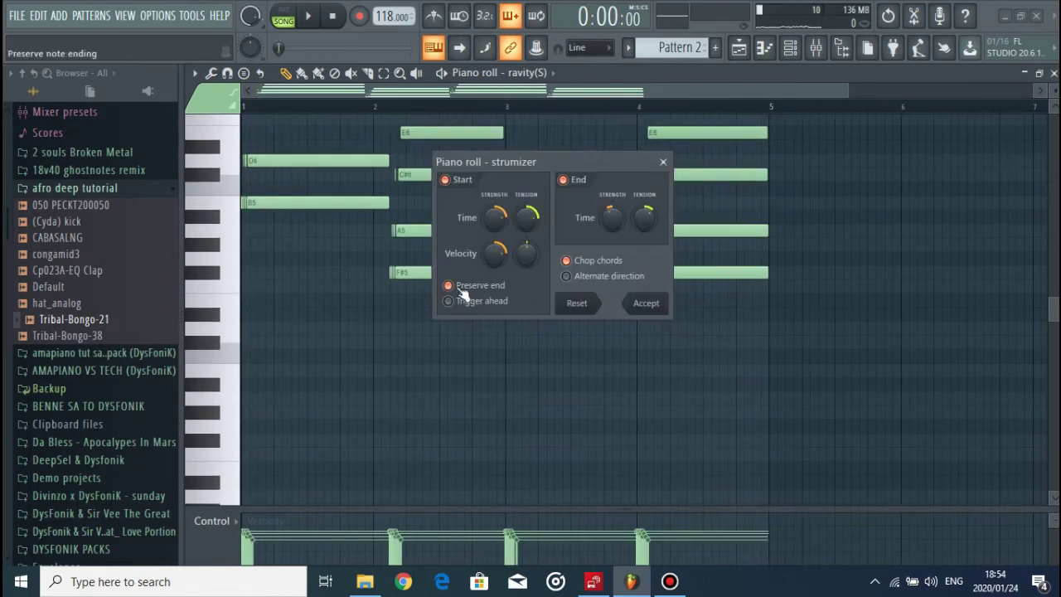
left_click(668, 163)
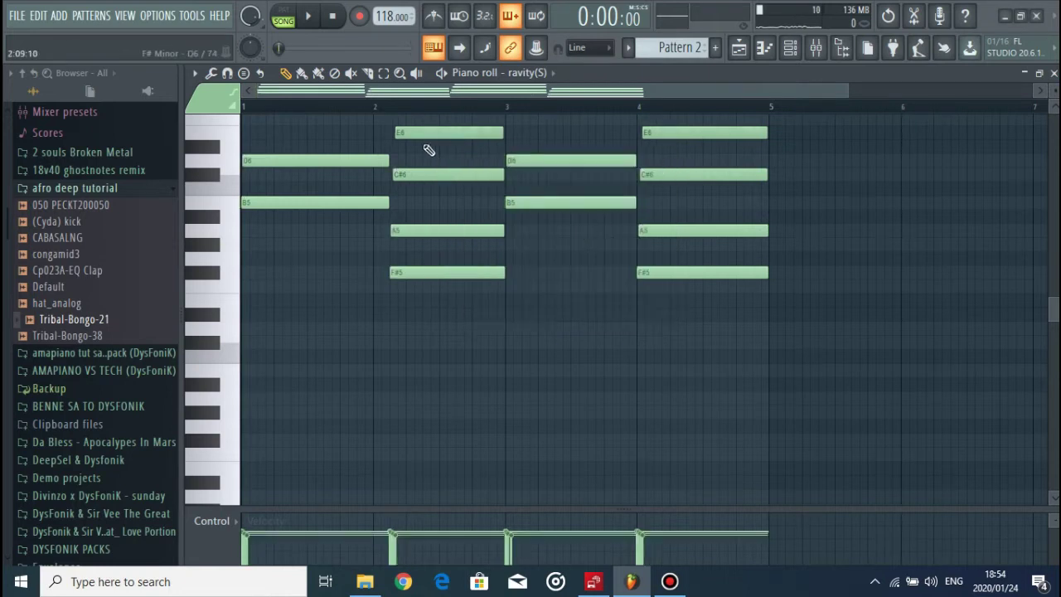
Step: Inspect the strummed note starts around bar 3 and undo the applied strum
scroll(508, 112, "up", 3)
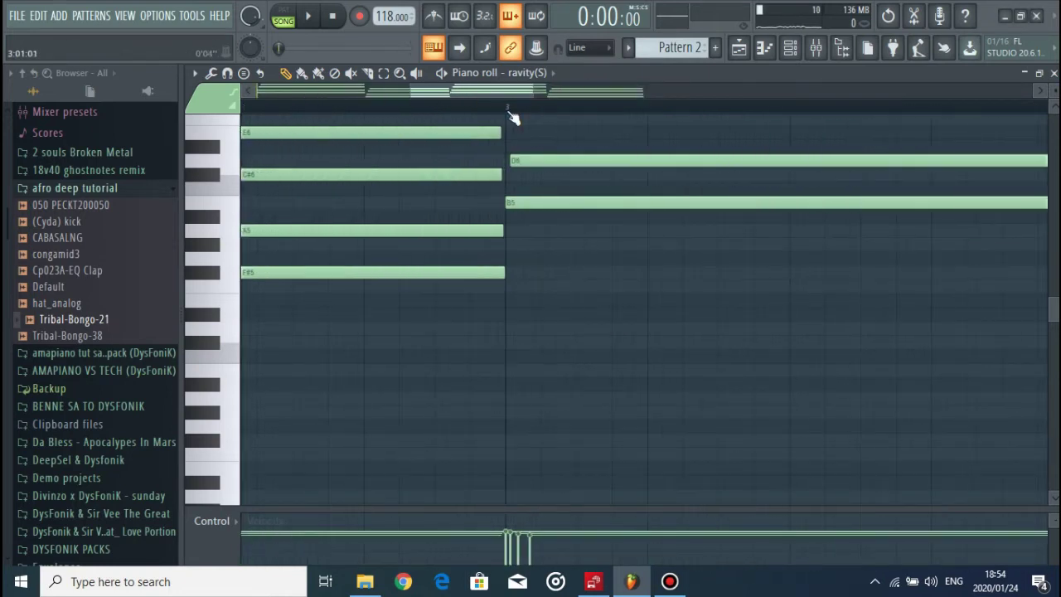
scroll(512, 118, "down", 2)
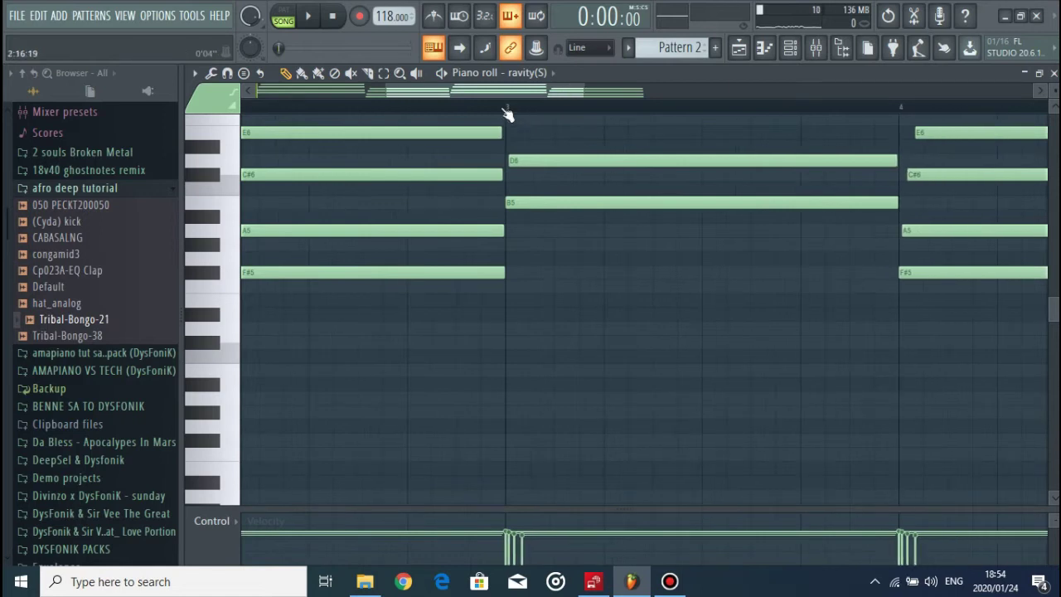
key("ctrl+z")
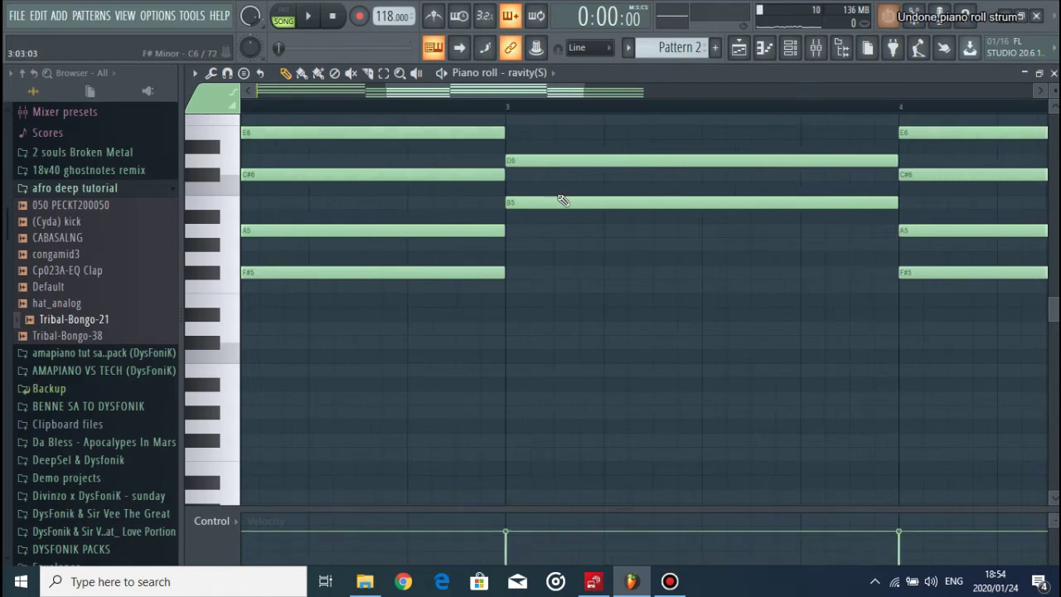
Step: Strum all chords with end time strength at zero, an adjusted start time strength and velocity strength at 50%, and play them back
key("alt+s")
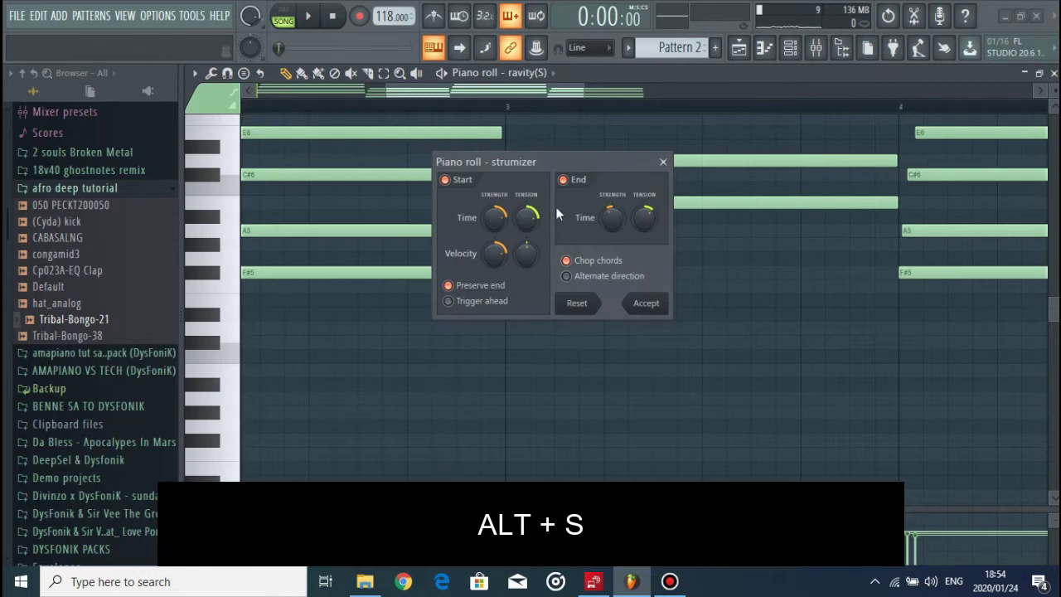
left_click_drag(566, 162, 642, 238)
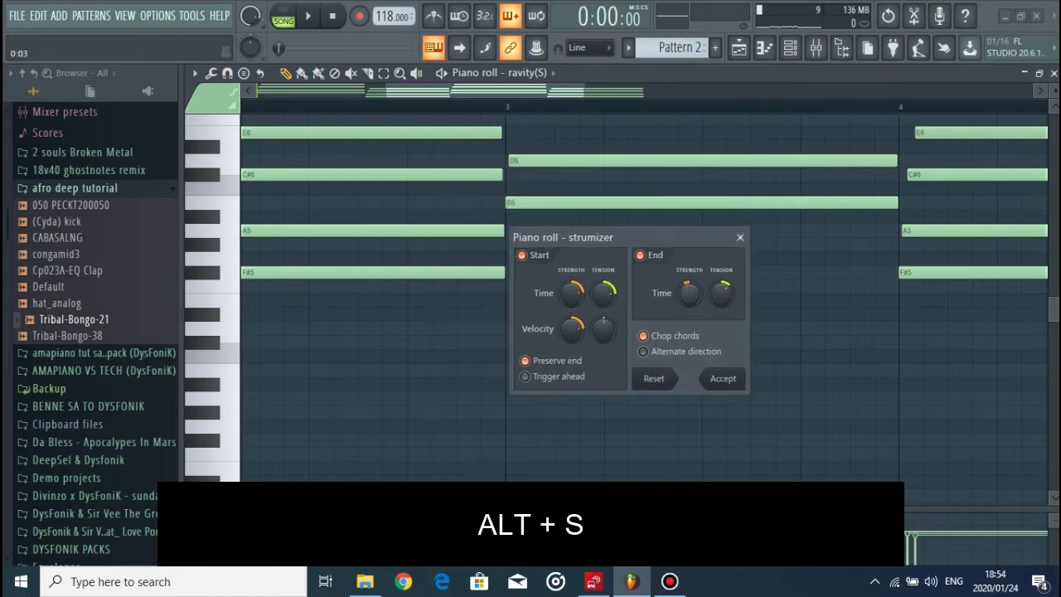
left_click_drag(688, 292, 689, 298)
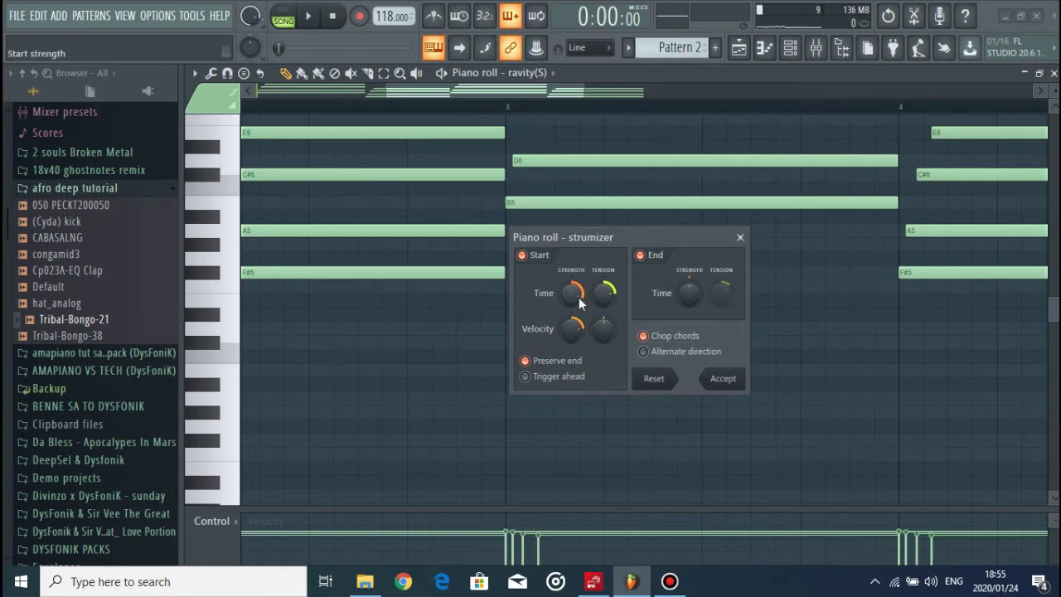
scroll(579, 303, "down", 2)
scroll(569, 340, "up", 2)
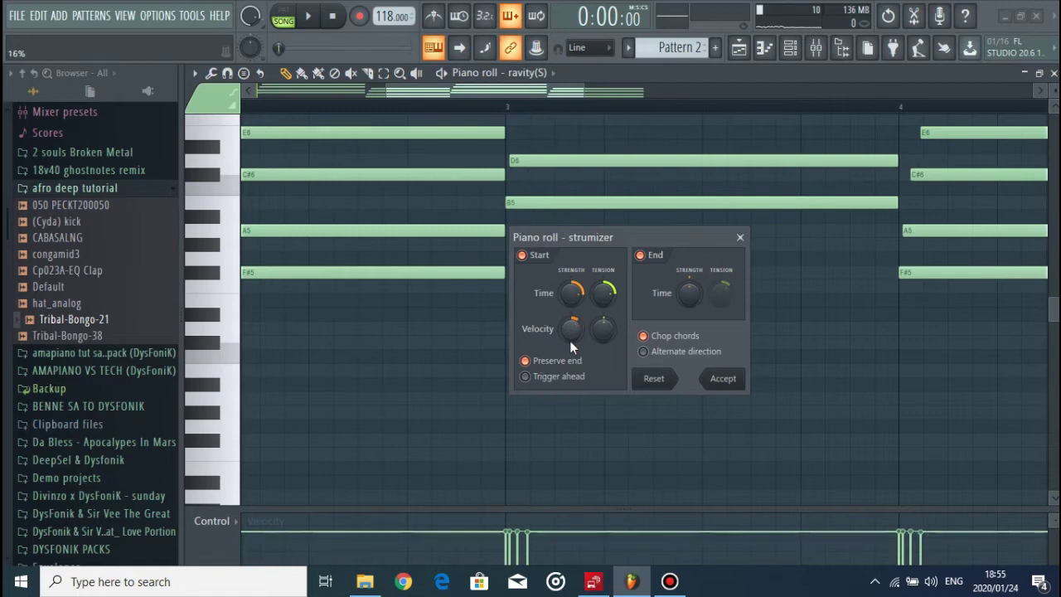
scroll(570, 340, "up", 10)
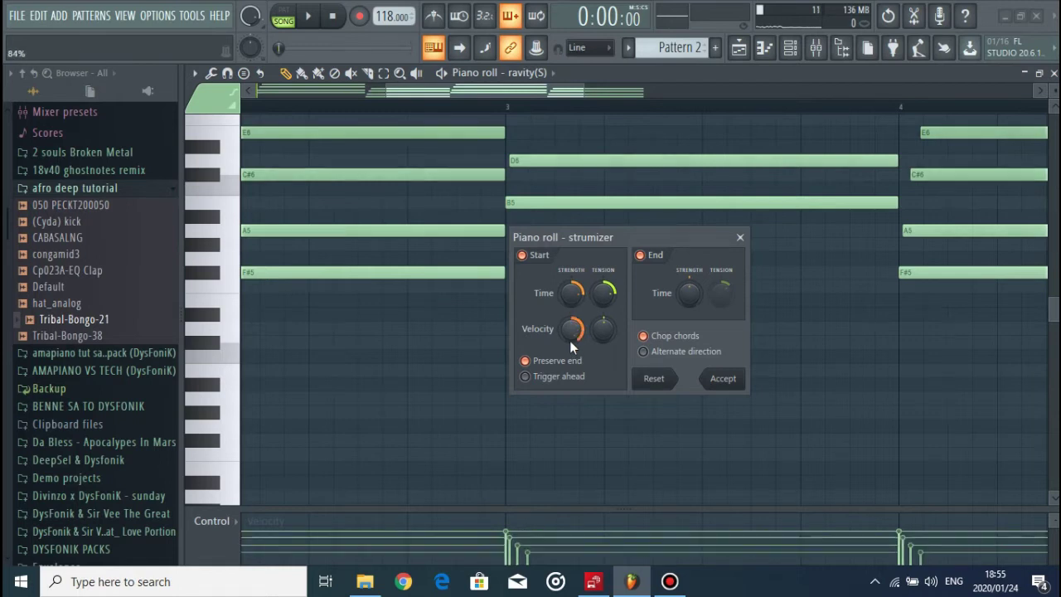
scroll(570, 340, "down", 5)
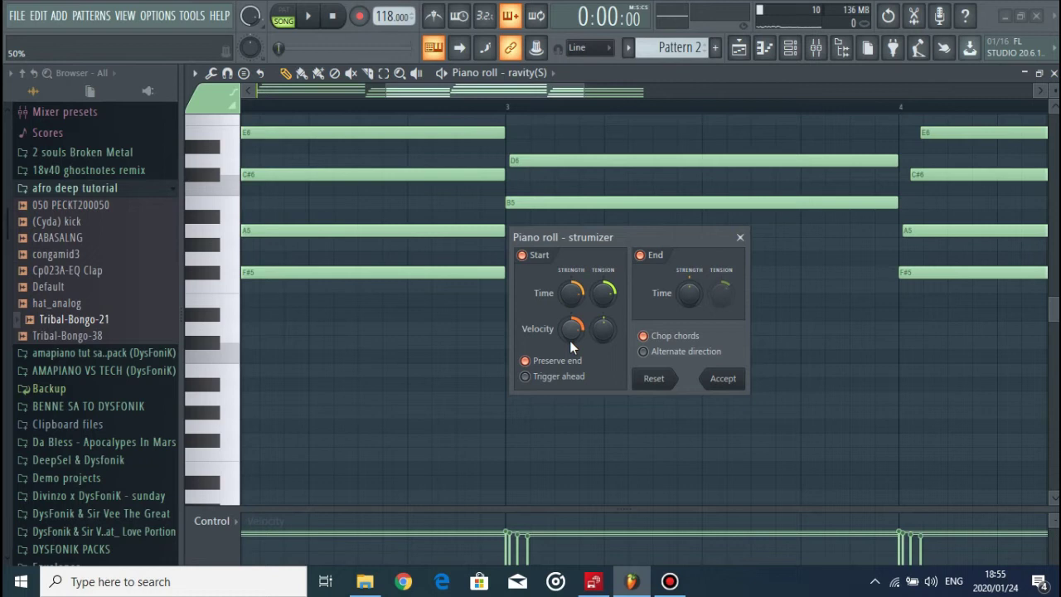
left_click(744, 377)
key("space")
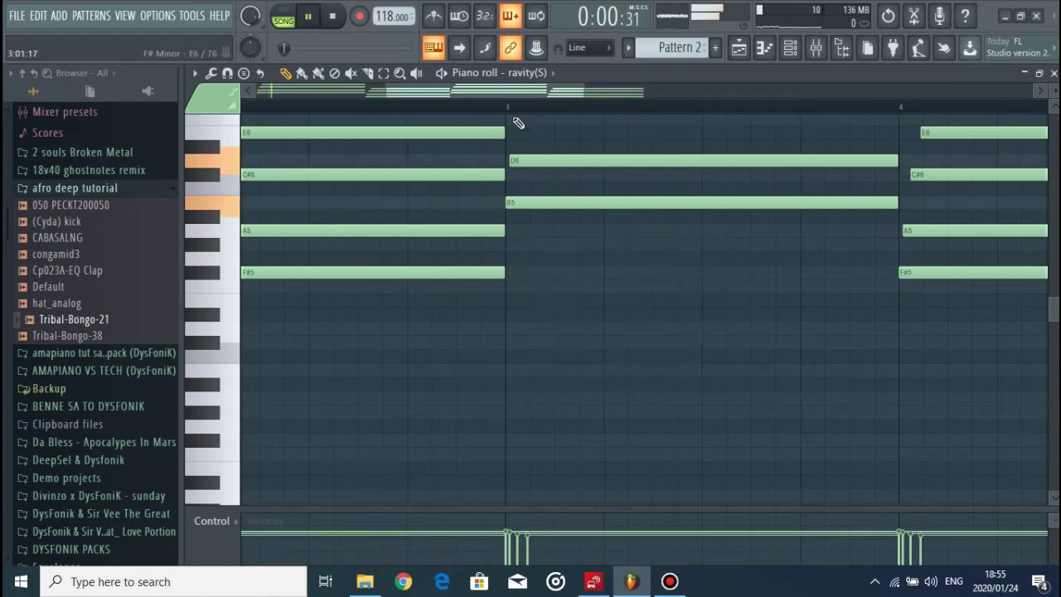
scroll(509, 107, "down", 5)
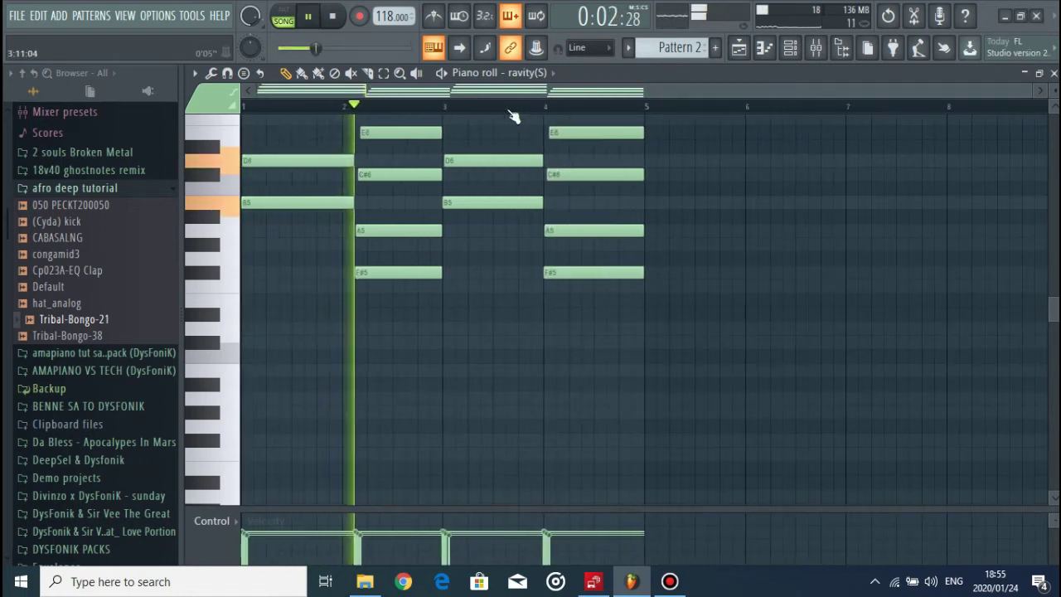
Step: Stop playback, route the ravity(S) channel to mixer insert 3 and load Fruity Parametric EQ 2 in its first effect slot
left_click(790, 47)
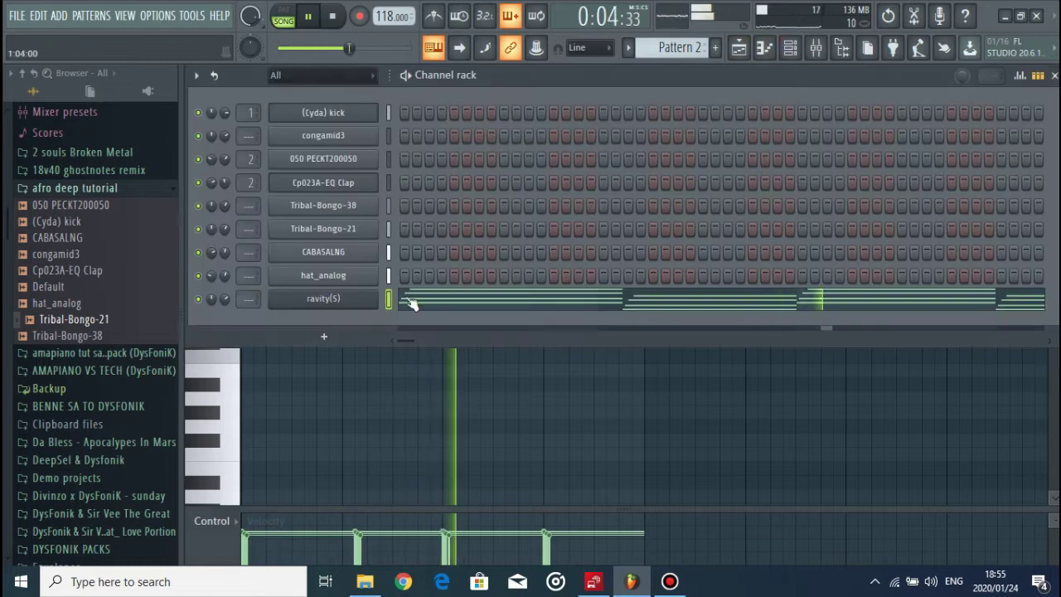
key("space")
left_click(373, 299)
left_click(236, 165)
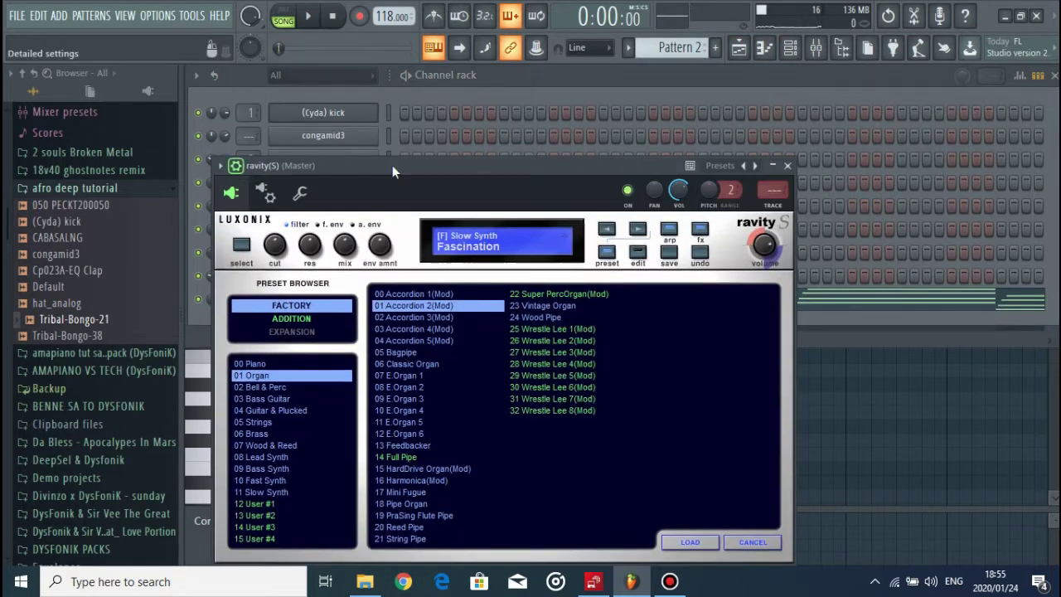
key("ctrl+l")
left_click(921, 117)
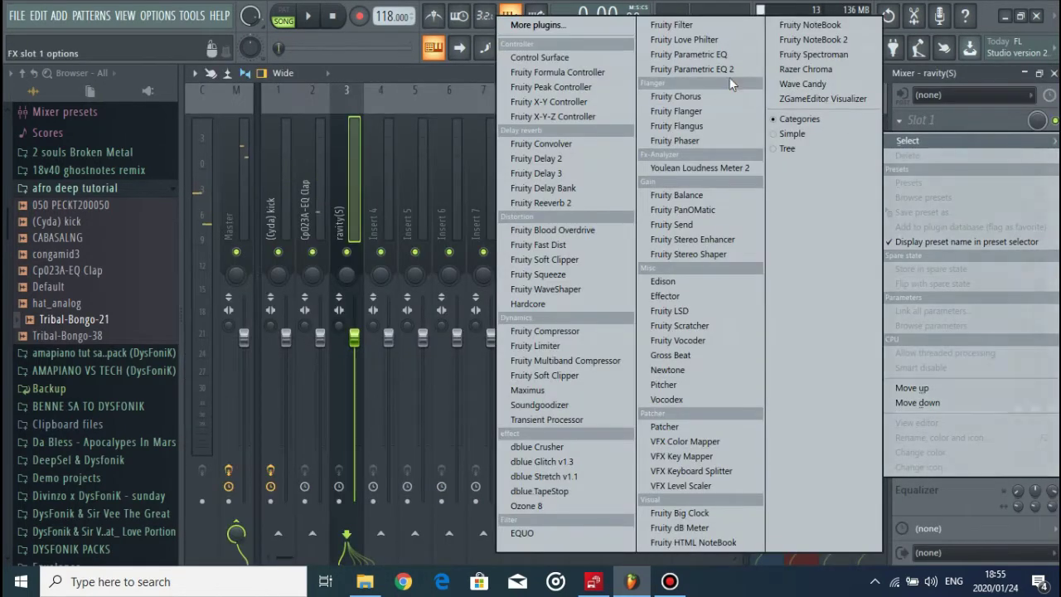
left_click(727, 73)
Step: During playback, cut the lows with band 1 at about 150 Hz, -16.4 dB and the highs with band 7 at about 8089 Hz, -17 dB
key("space")
left_click_drag(284, 288, 303, 334)
left_click_drag(471, 270, 462, 334)
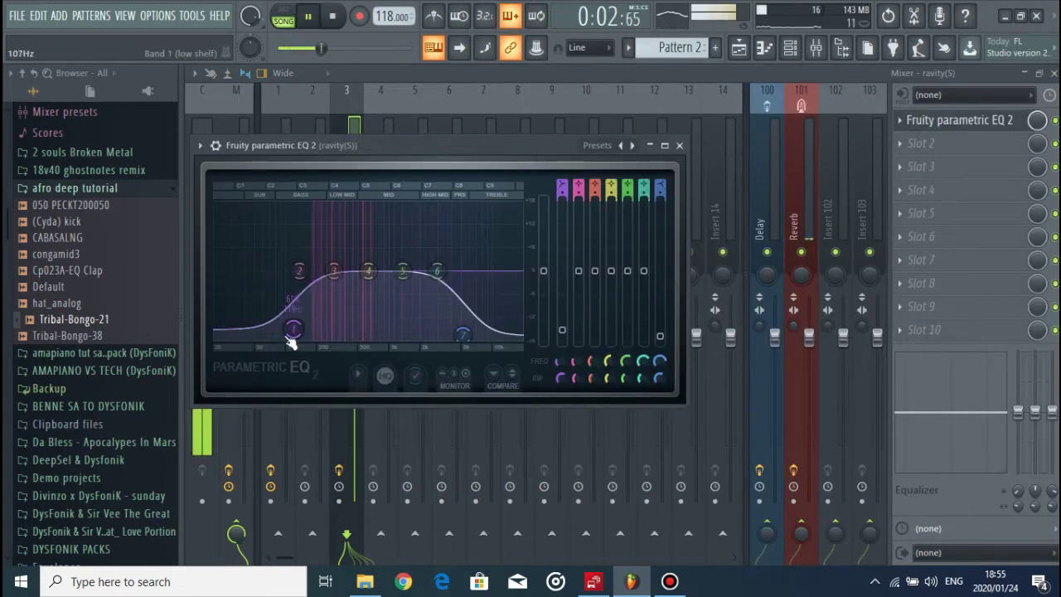
scroll(297, 329, "up", 2)
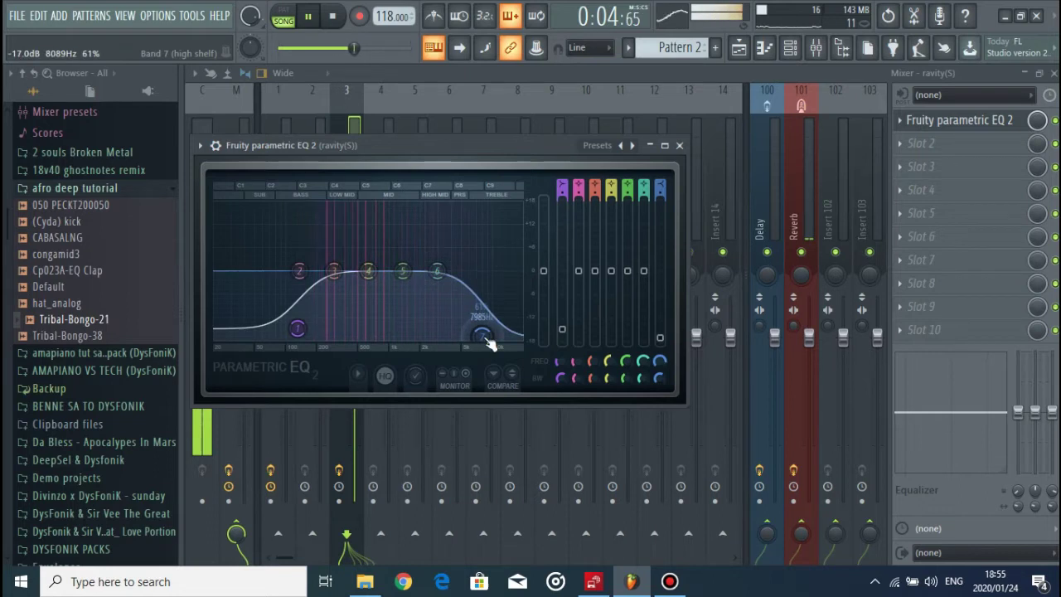
left_click_drag(298, 328, 304, 334)
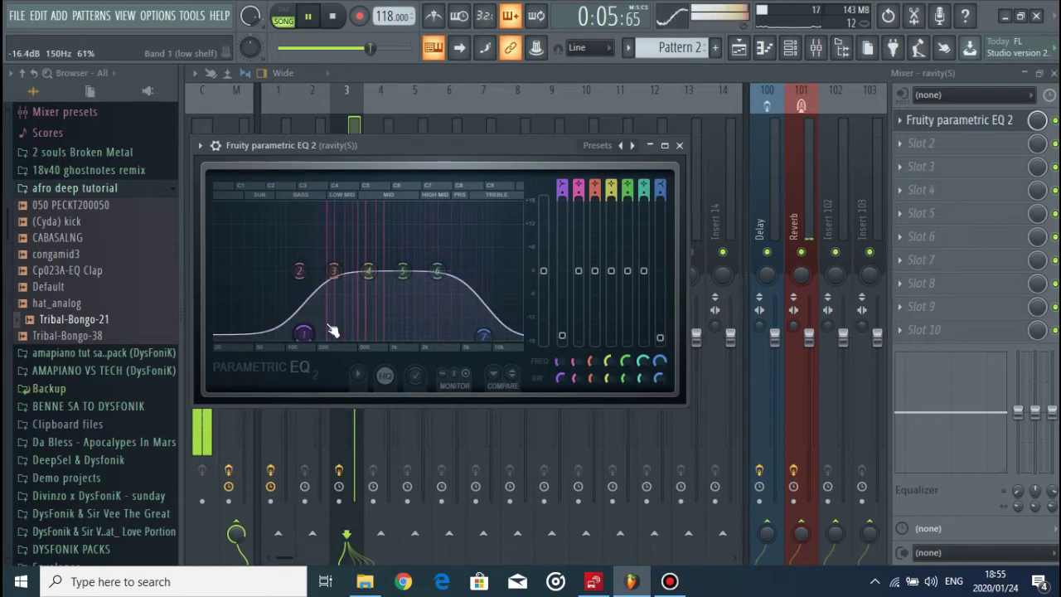
Step: Add a Purity channel and load the Tekrain FX preset from its Slow Synth category
left_click(789, 49)
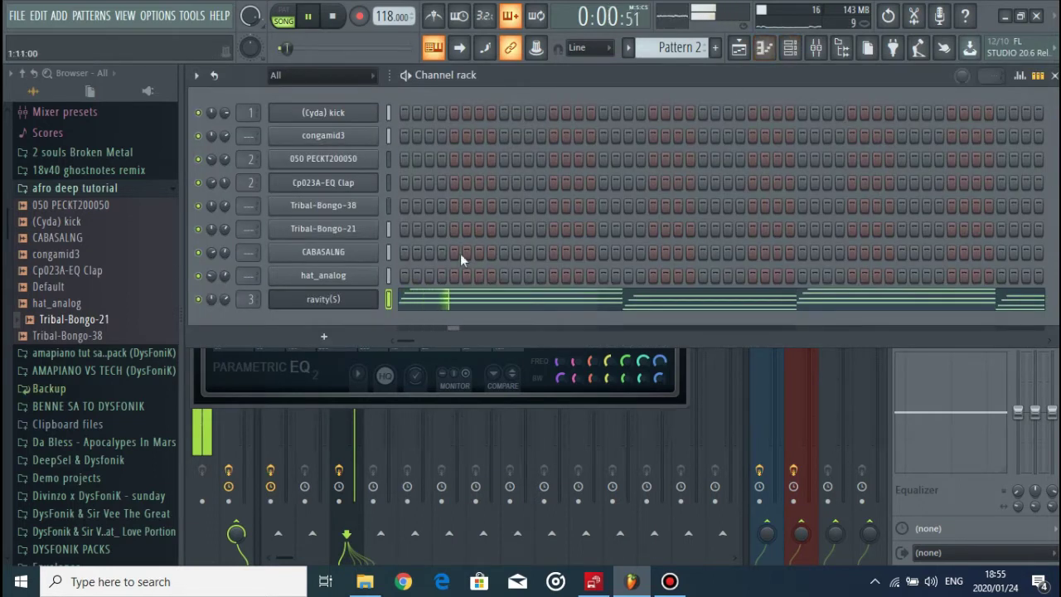
left_click(324, 335)
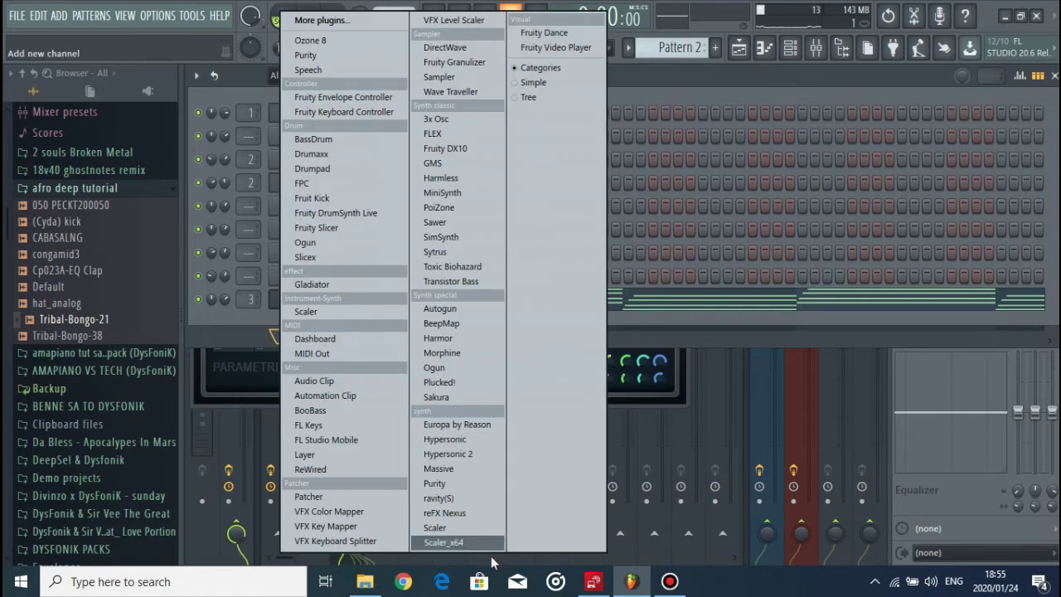
left_click(456, 485)
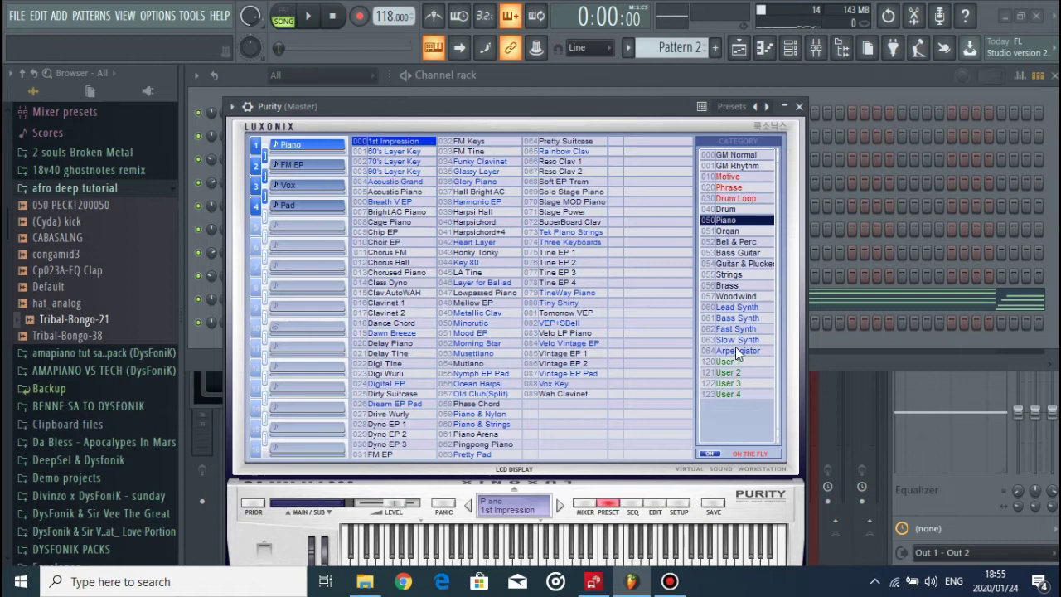
left_click(736, 341)
left_click(651, 213)
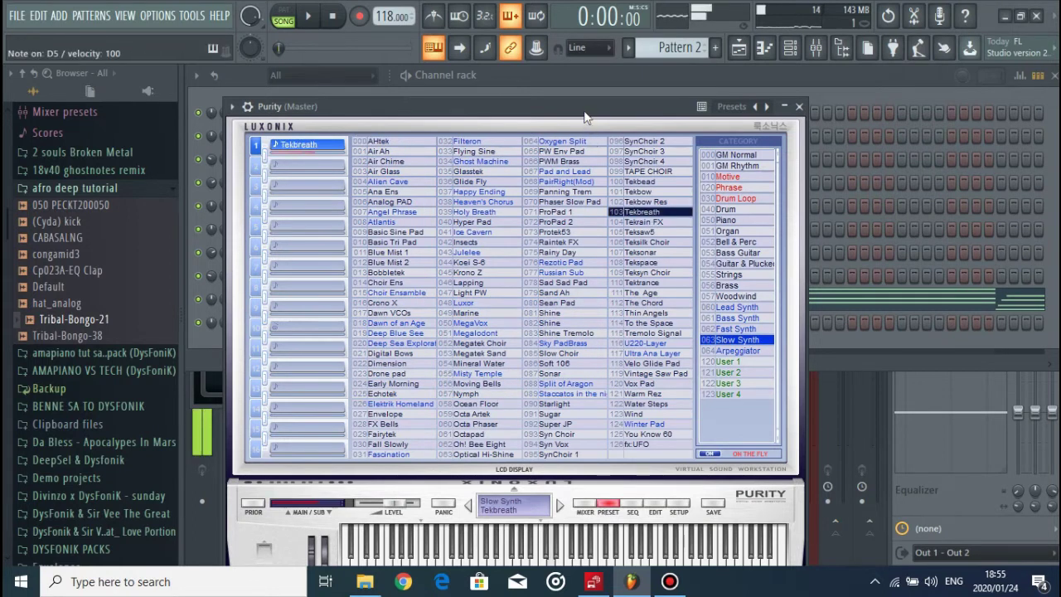
left_click(641, 222)
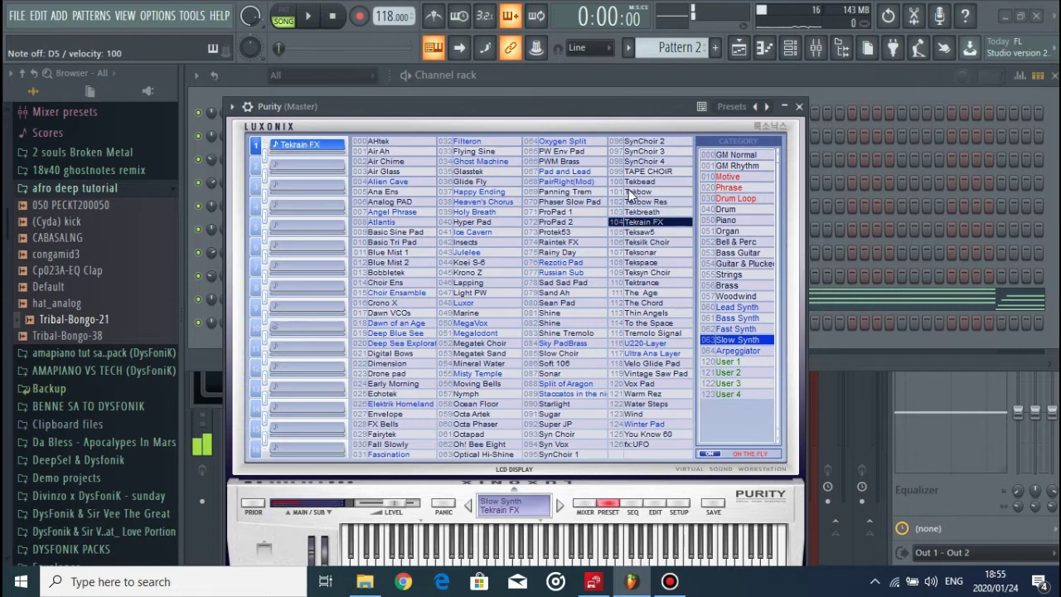
left_click(799, 107)
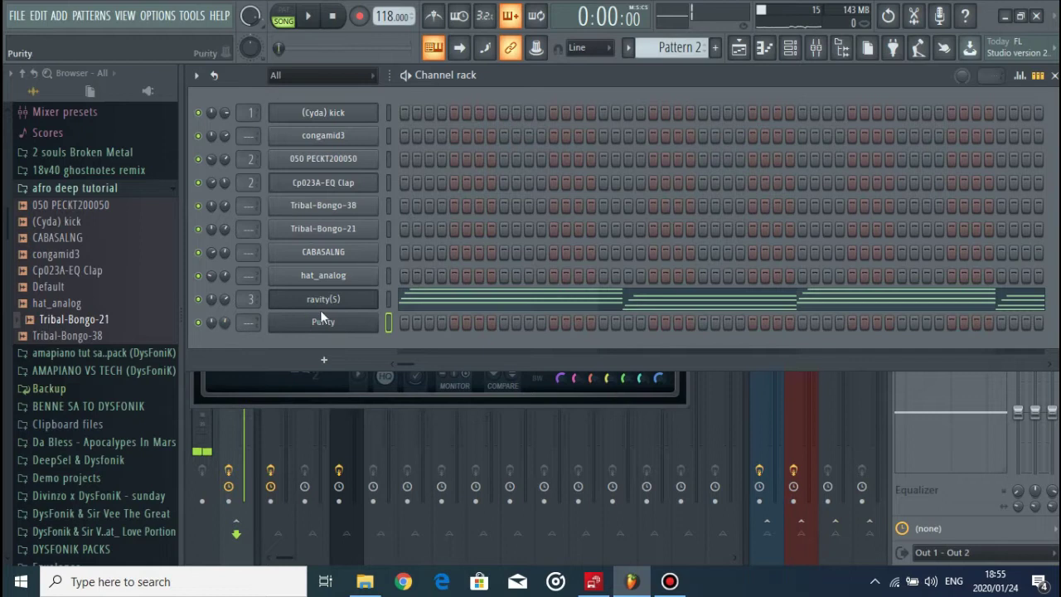
Step: Copy the ravity(S) chord notes into the Purity channel and briefly play both layers together
left_click(389, 301)
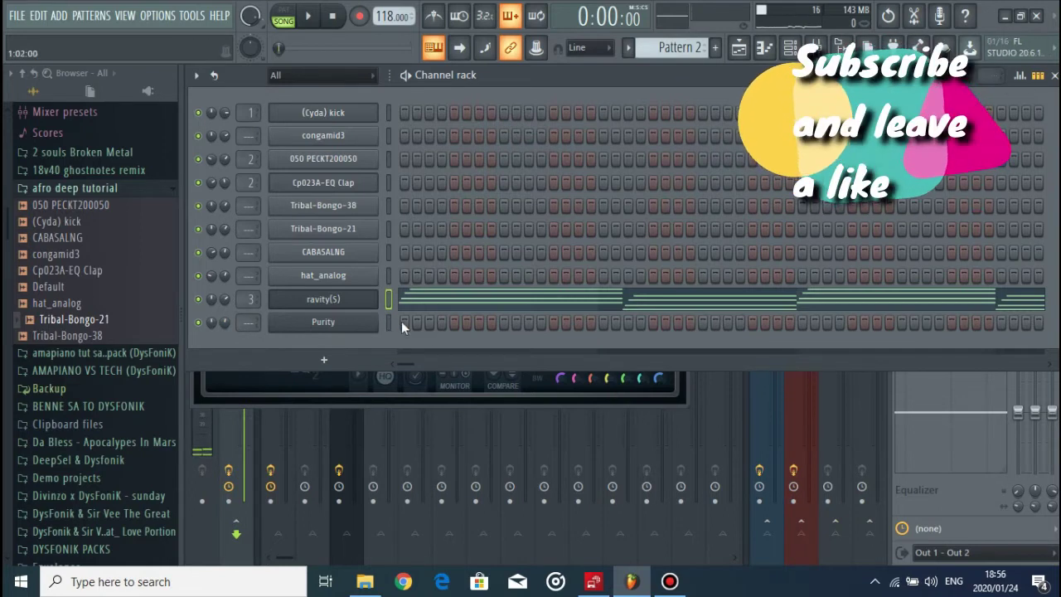
left_click(388, 322)
left_click(426, 330)
key("space")
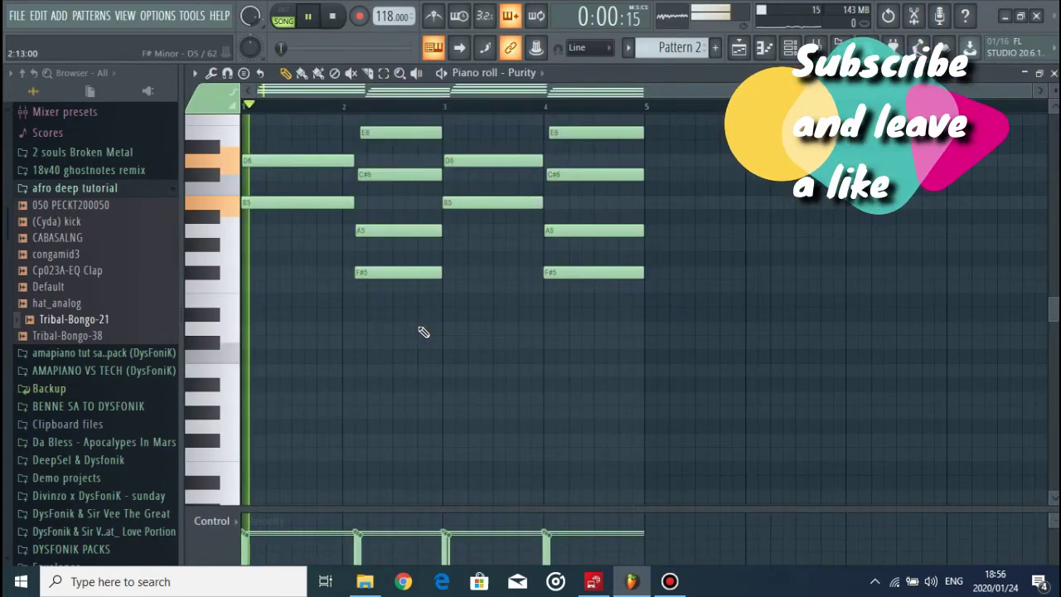
key("space")
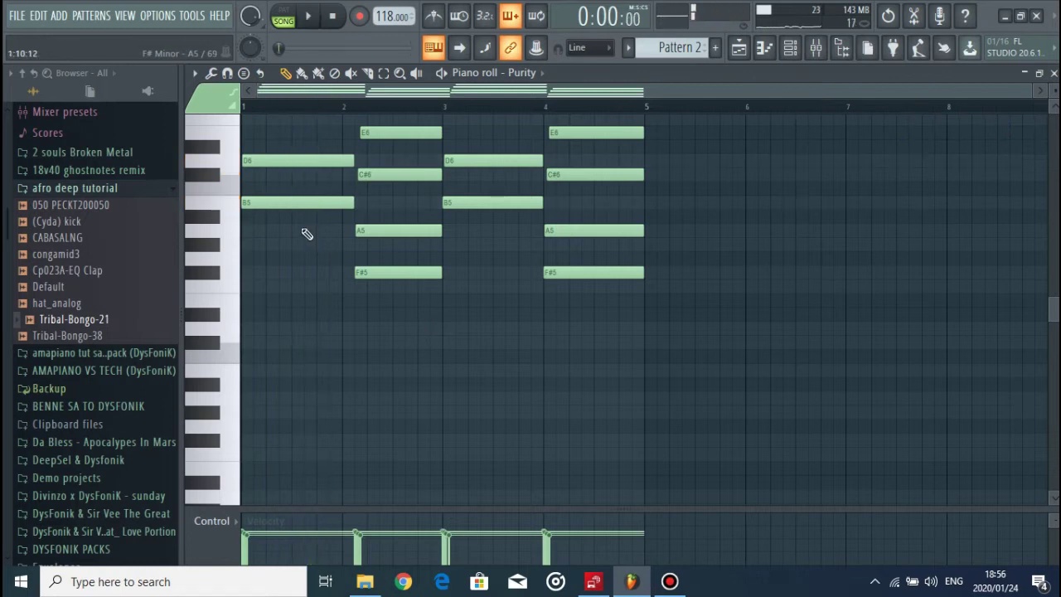
Step: Transpose the Purity chords to one octave below the ravity(S) chords and set the Purity channel volume to 34% during playback
key("alt+m")
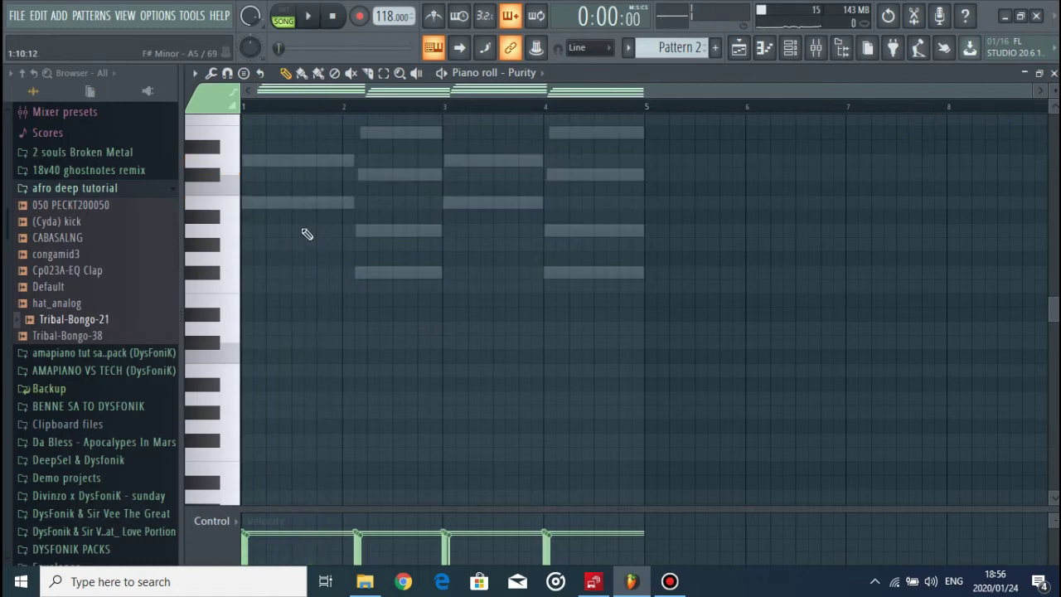
scroll(305, 234, "up", 3)
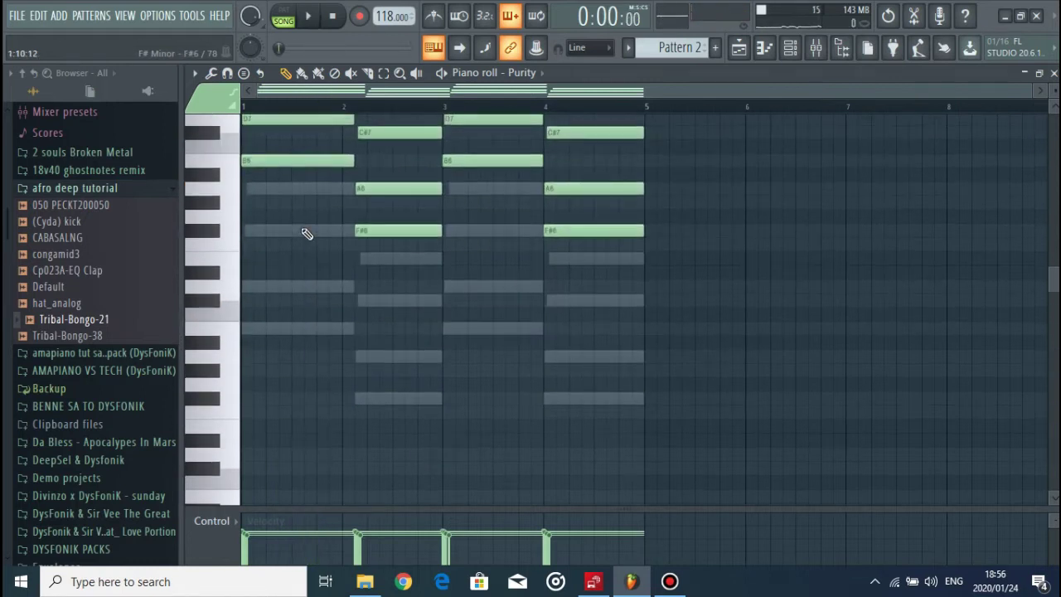
key("ctrl+Down")
key("ctrl+Down")
key("space")
scroll(296, 253, "down", 4)
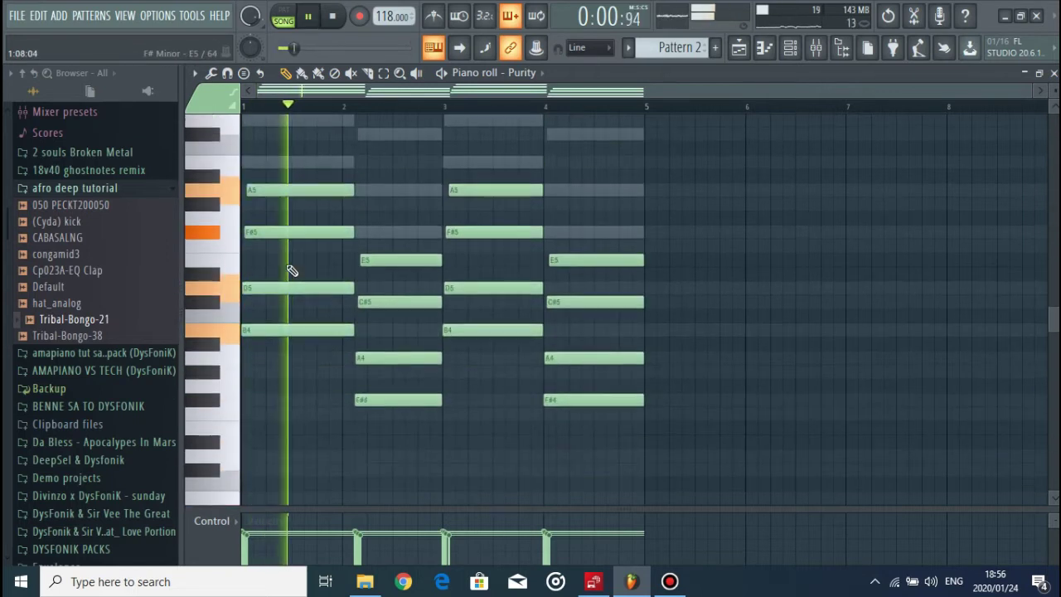
key("F6")
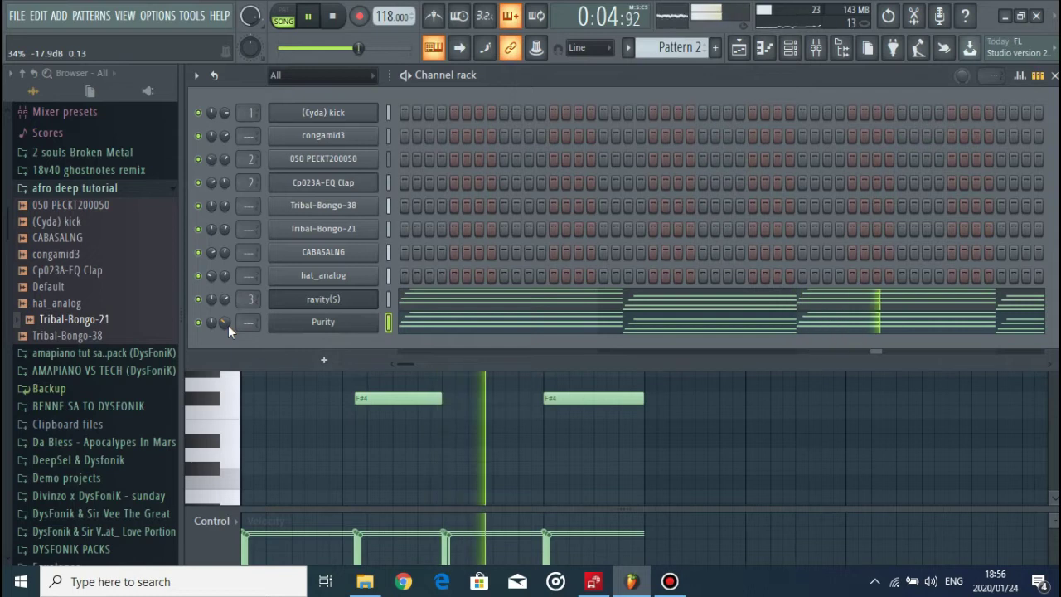
key("space")
Step: Add a GMS synthesizer channel to the channel rack
left_click(336, 362)
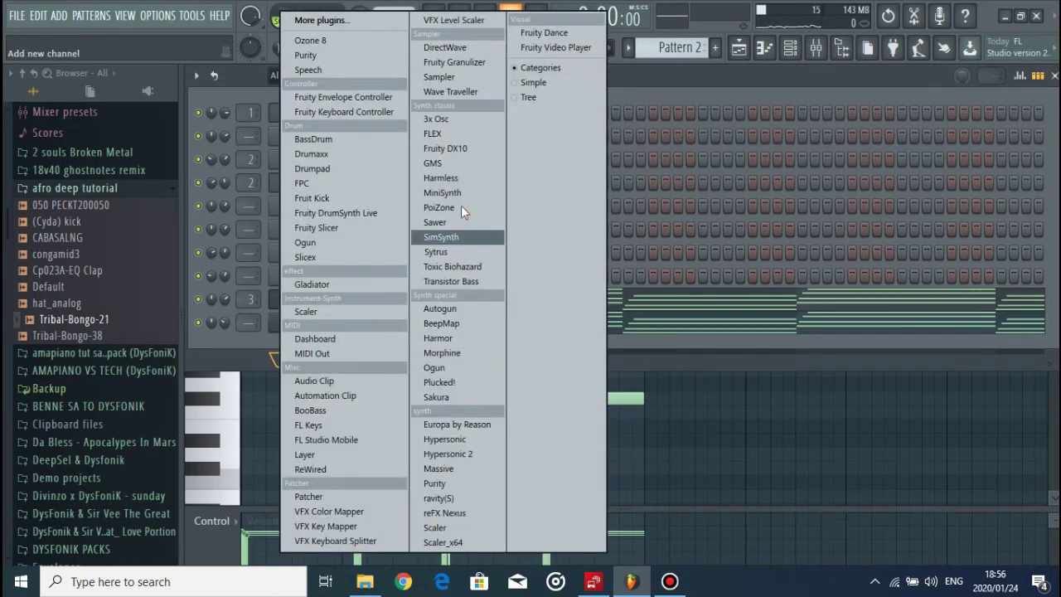
left_click(454, 163)
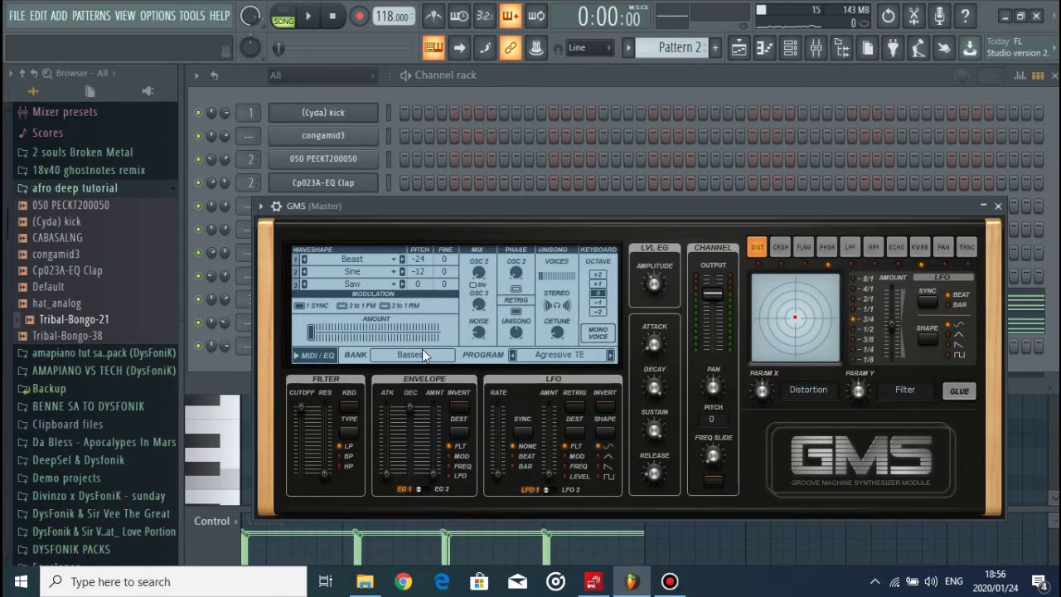
Step: Load the Pad 1 MC program from the Pads & Textures bank in GMS and open the GMS channel's piano roll
left_click(422, 354)
left_click(502, 362)
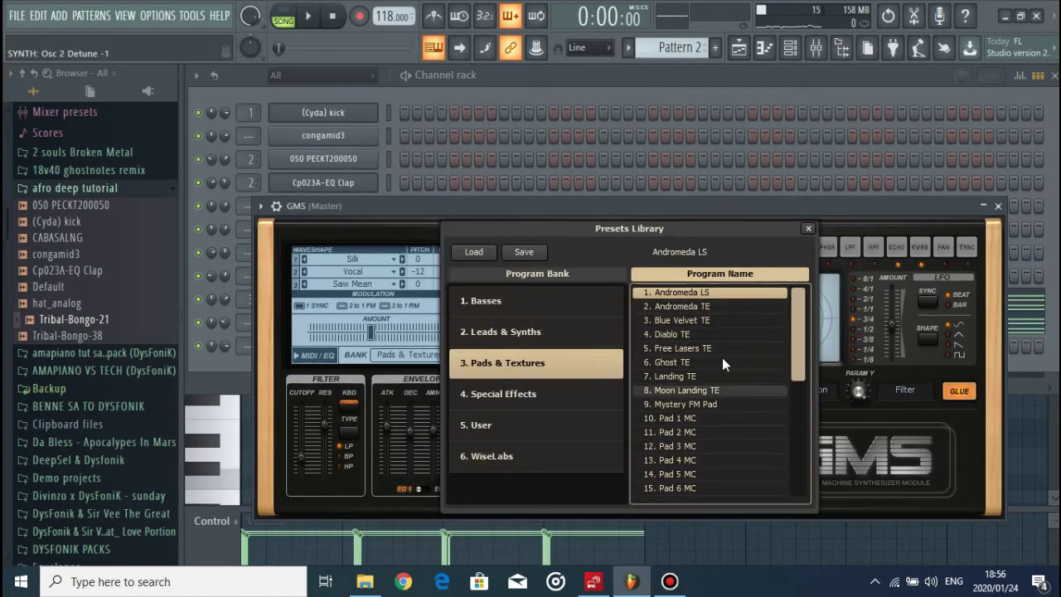
left_click(729, 418)
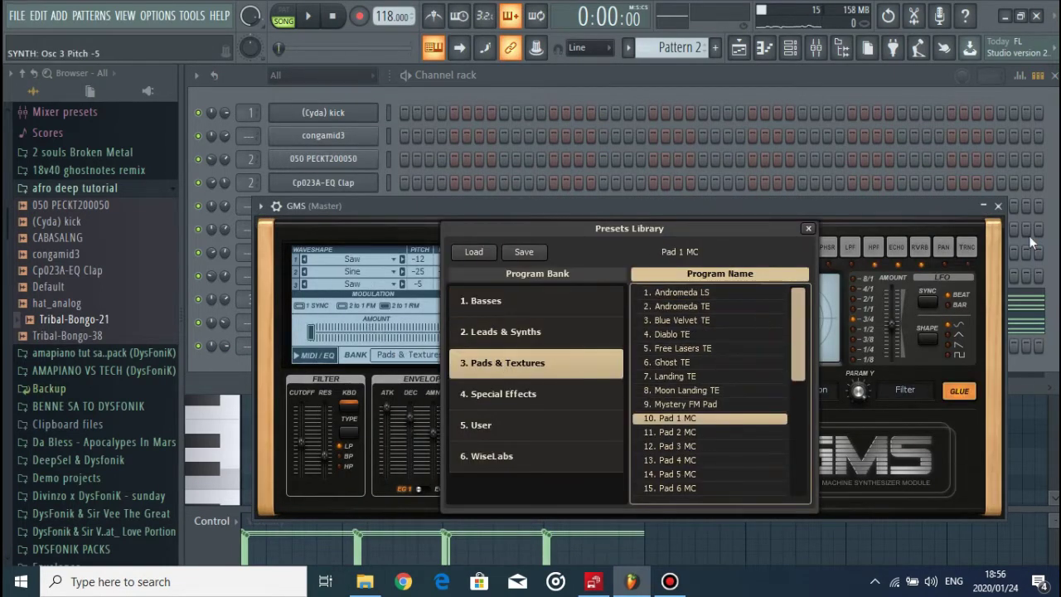
left_click(999, 206)
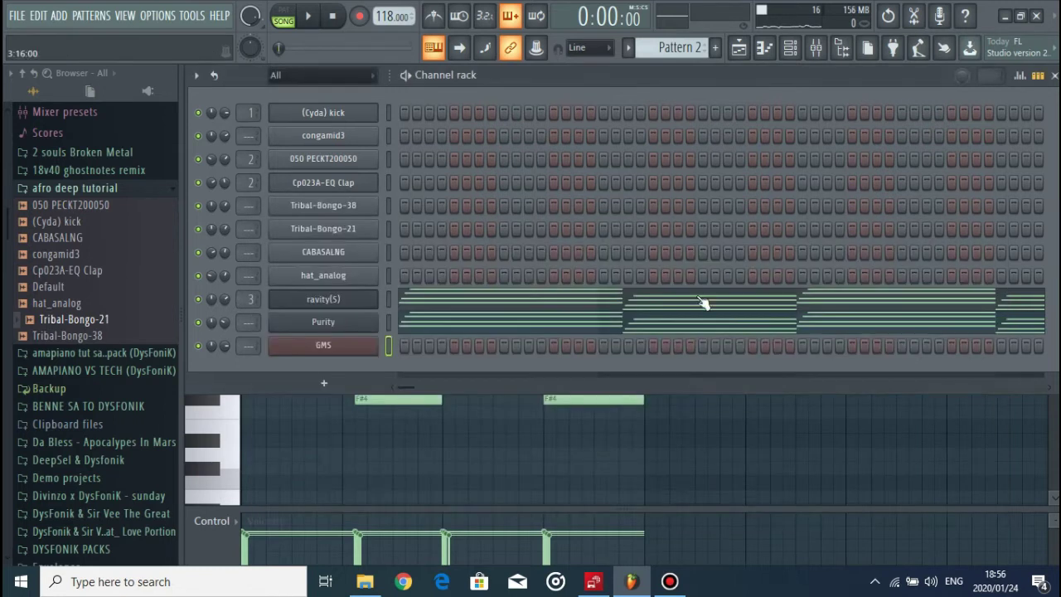
left_click(323, 346)
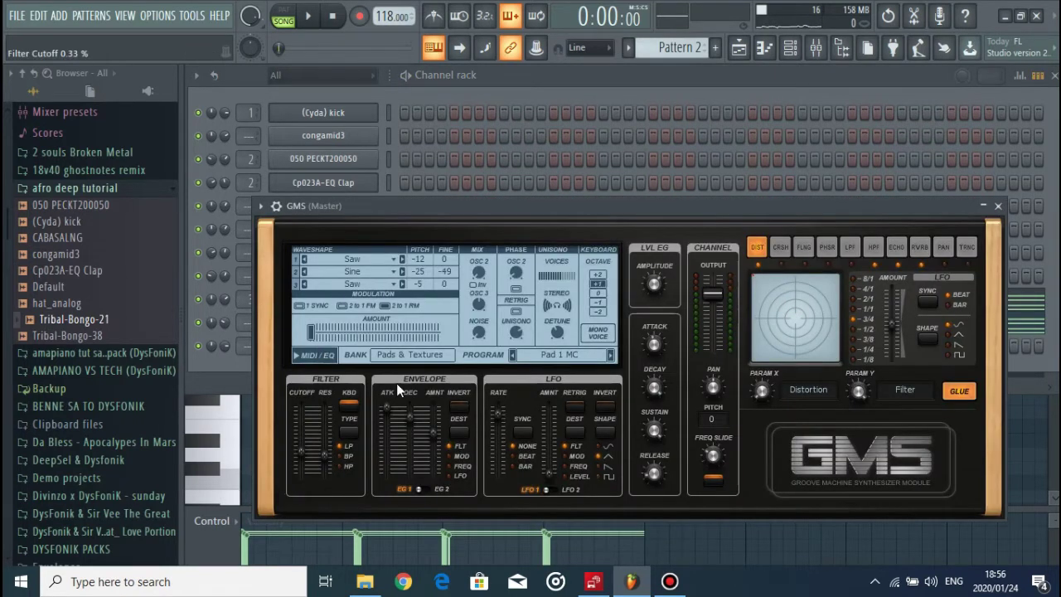
left_click(998, 207)
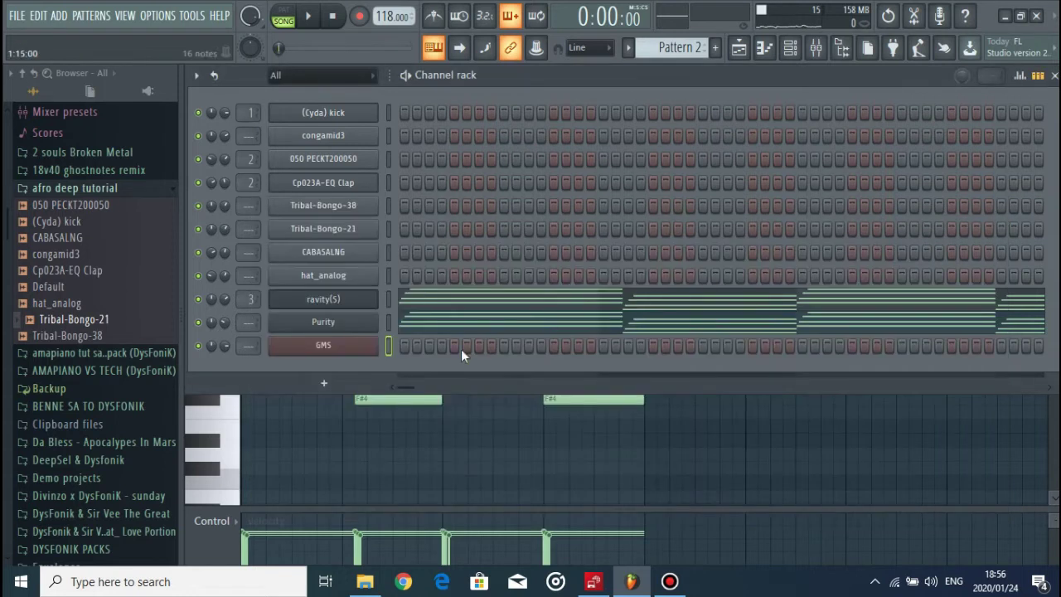
right_click(359, 350)
left_click(423, 345)
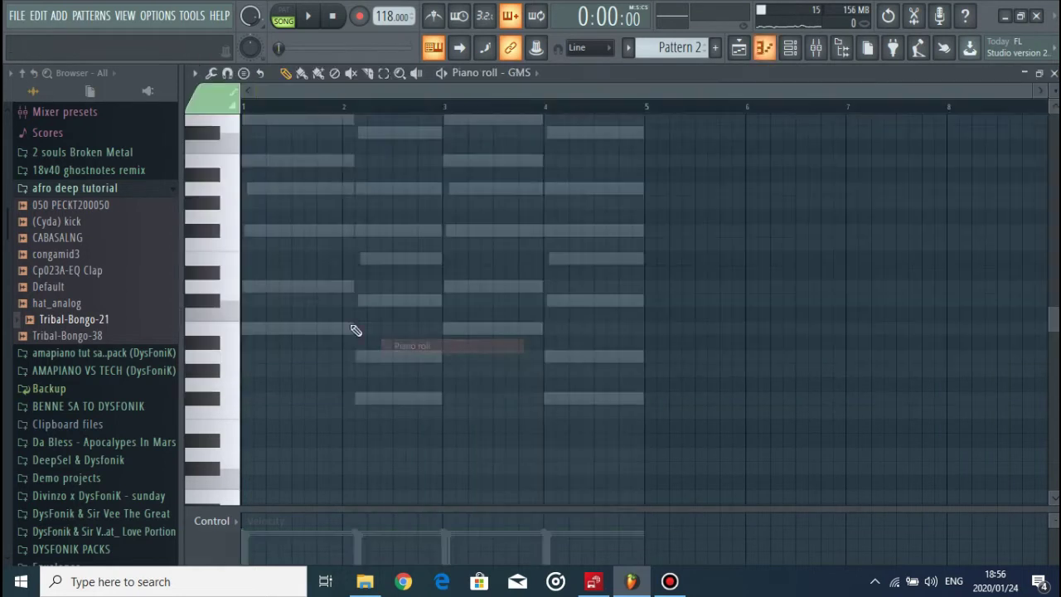
left_click(243, 72)
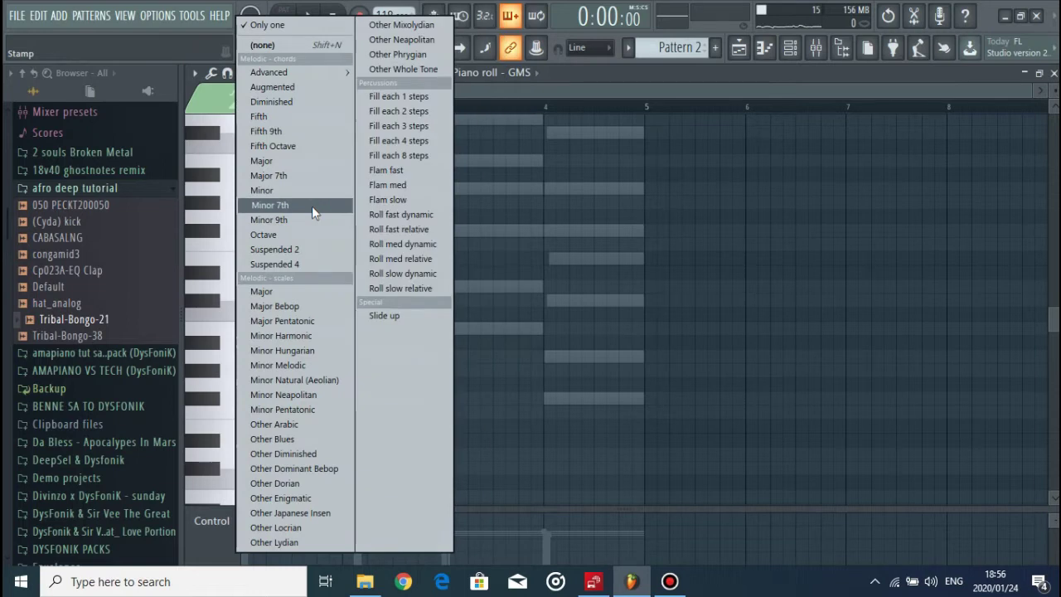
left_click(312, 204)
left_click(262, 328)
left_click_drag(262, 328, 253, 332)
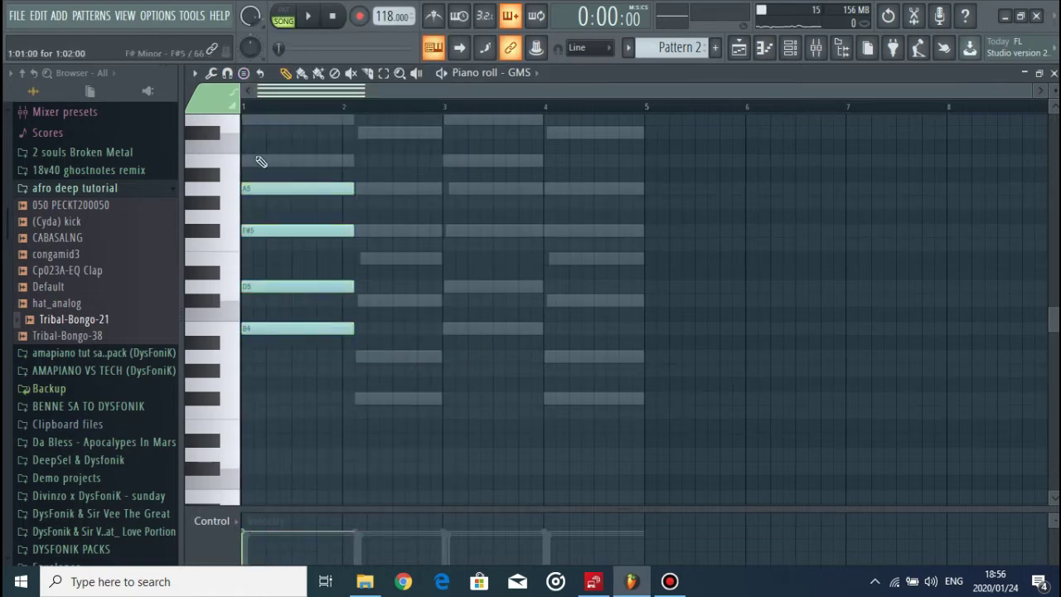
key("ctrl+z")
Step: Stamp a Minor chord on B4 at the start of bar 1 and stretch it to last four bars
left_click(243, 73)
left_click(279, 189)
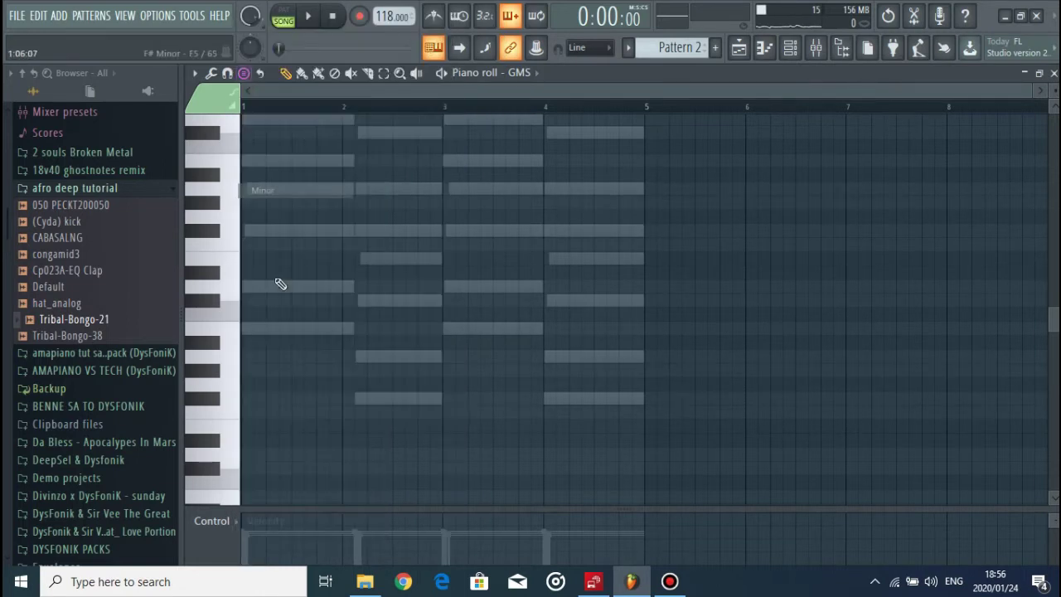
left_click(254, 326)
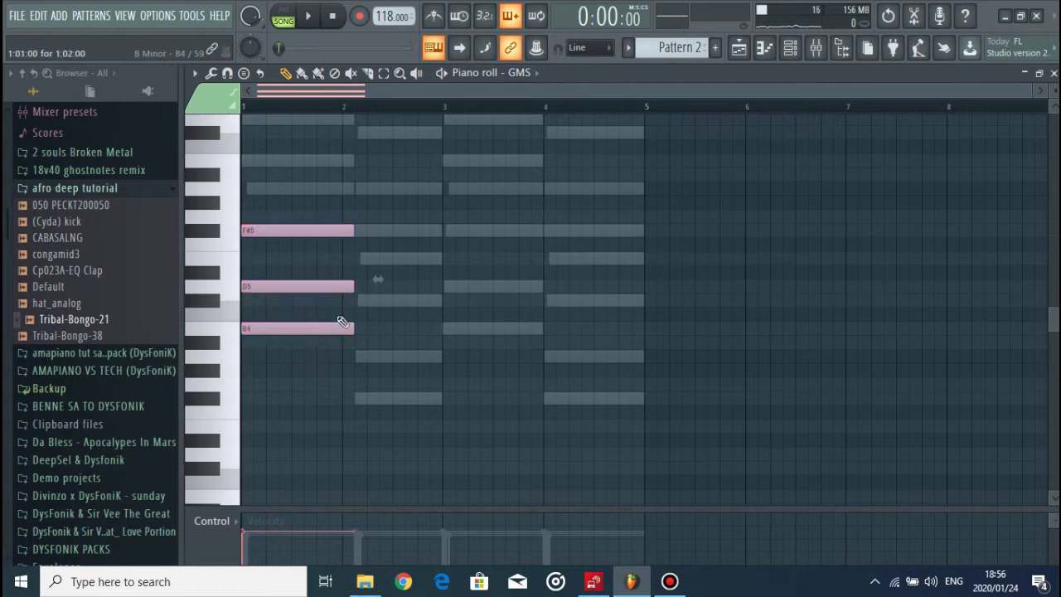
left_click_drag(362, 328, 594, 339)
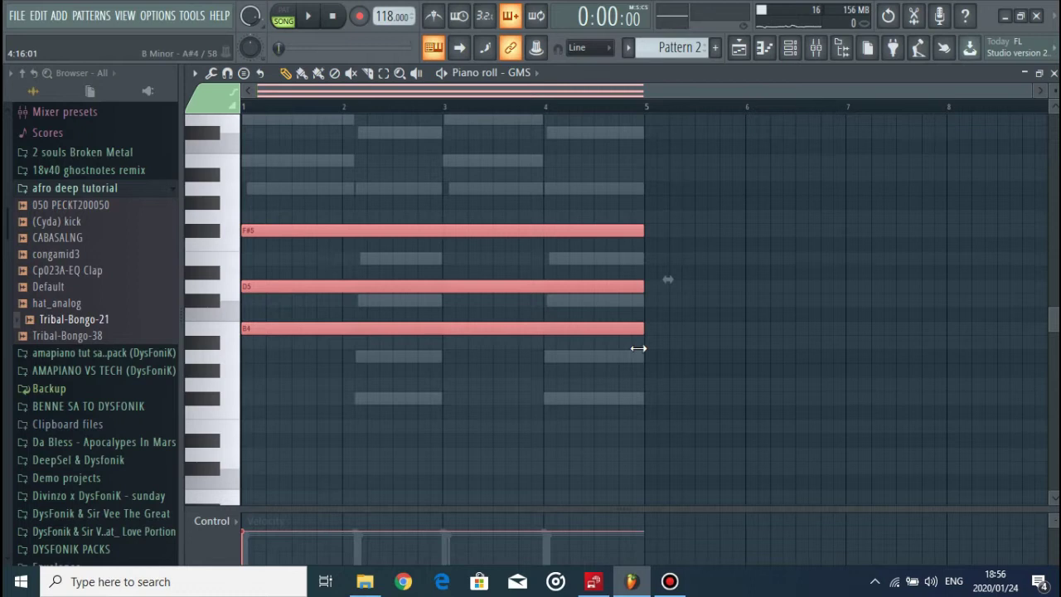
key("ctrl+d")
Step: Play the pattern with the sustained GMS chord and lower the GMS channel volume in the channel rack
key("space")
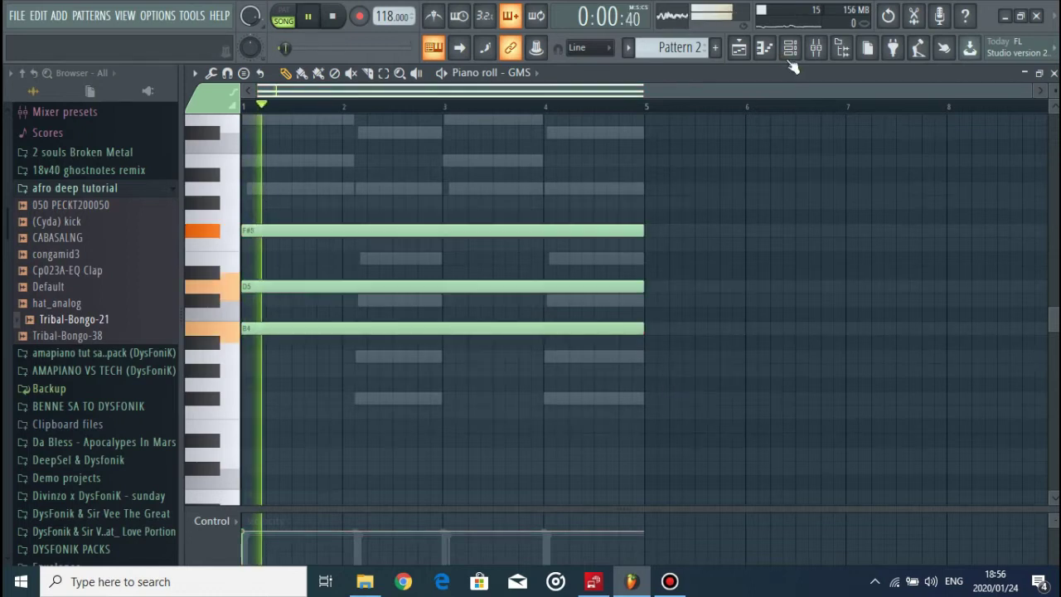
left_click(790, 47)
key("space")
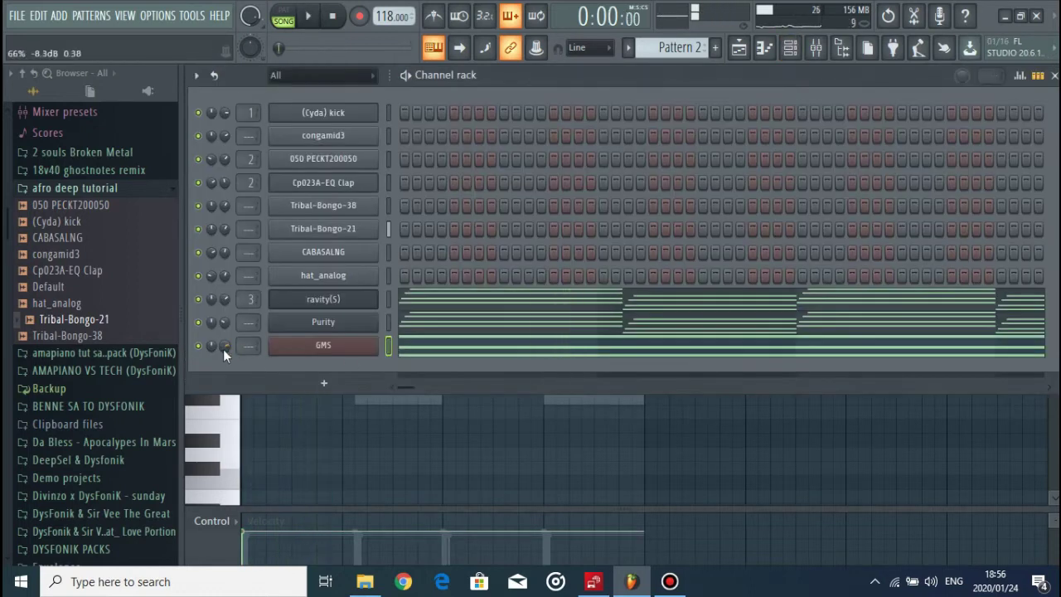
key("space")
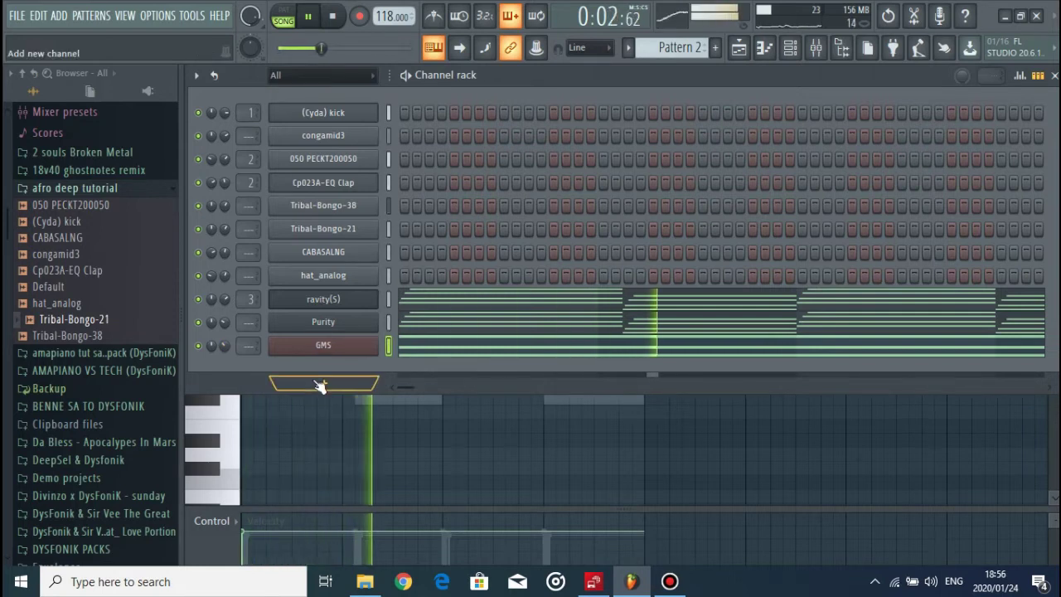
left_click(320, 384)
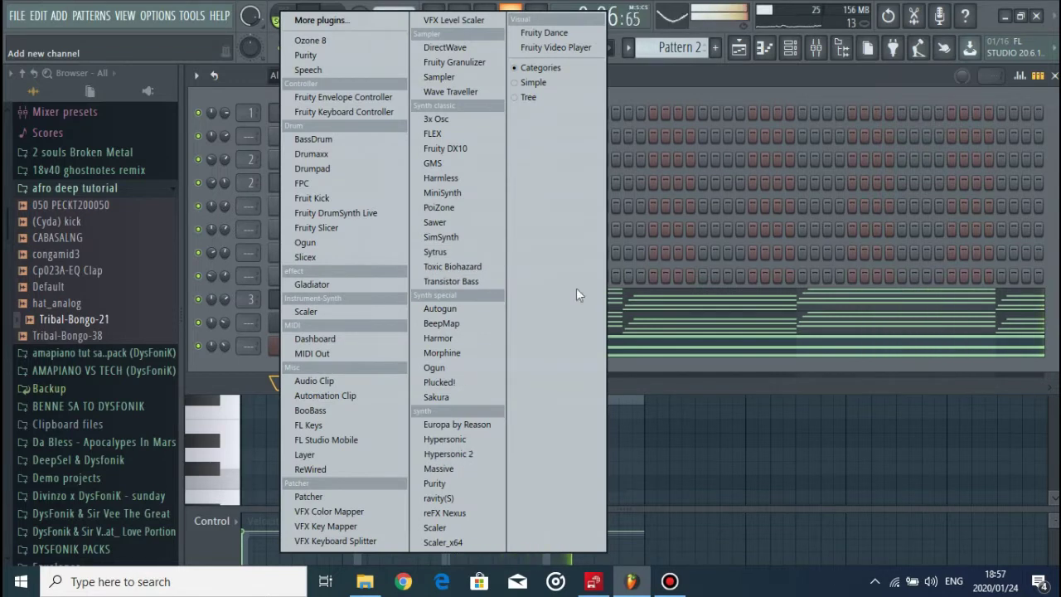
left_click(651, 208)
key("space")
Step: Add a Sytrus channel and load its Cavebell pad preset from the Bell category
left_click(342, 386)
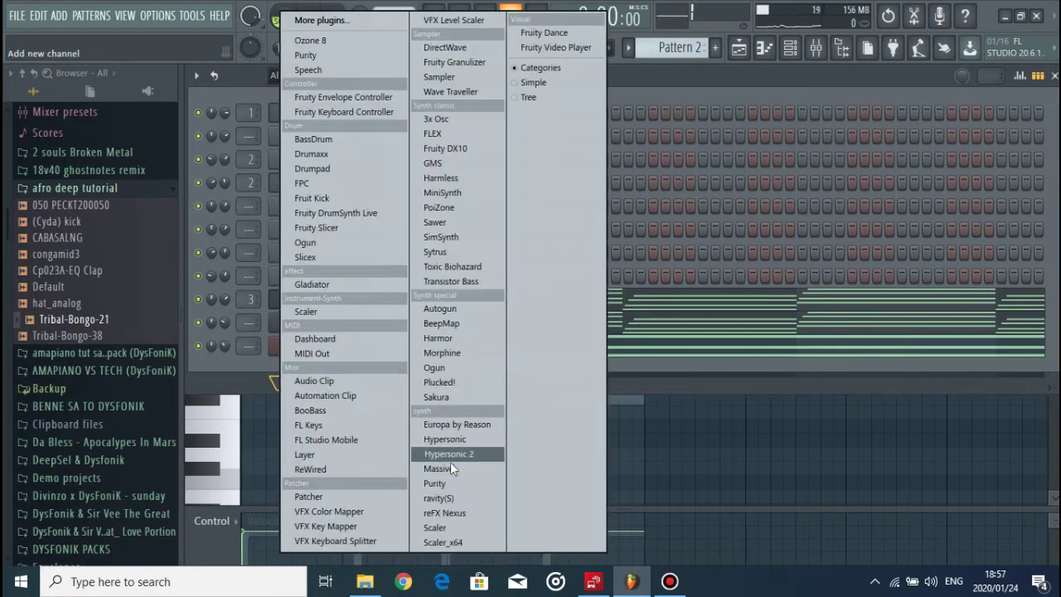
left_click(456, 259)
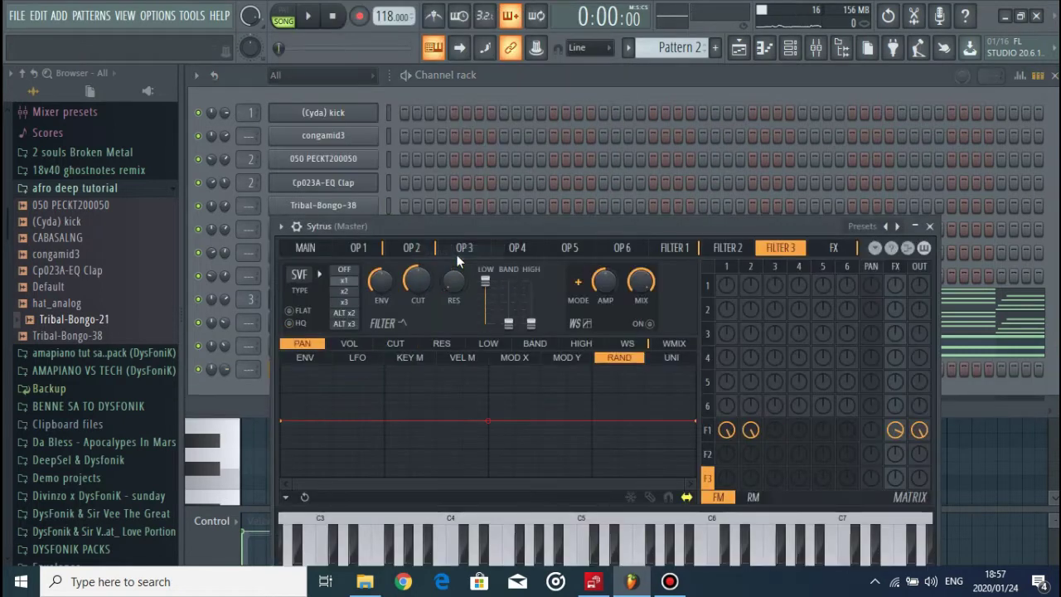
right_click(897, 226)
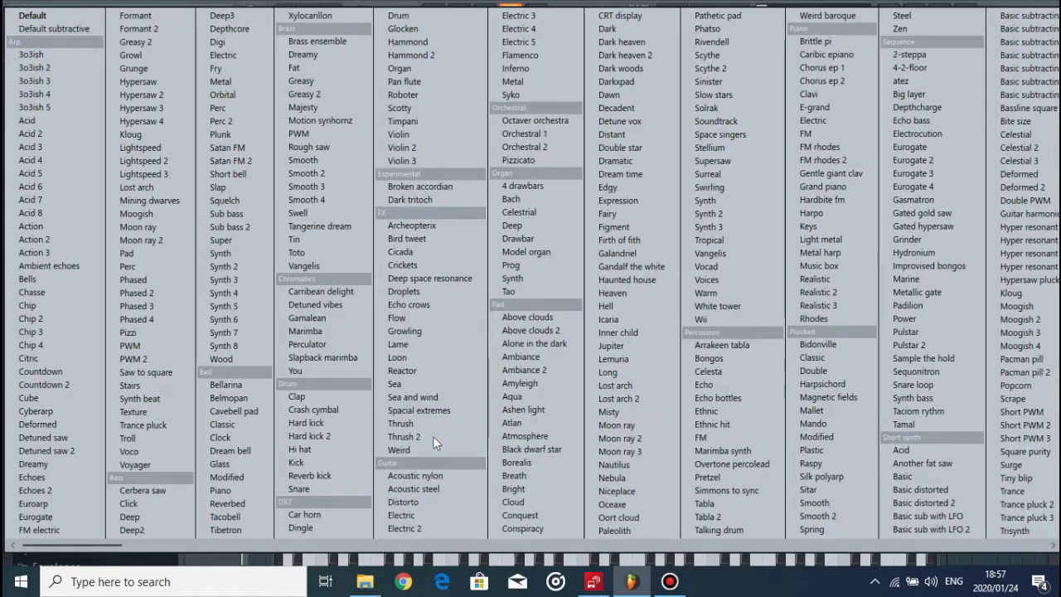
left_click(251, 400)
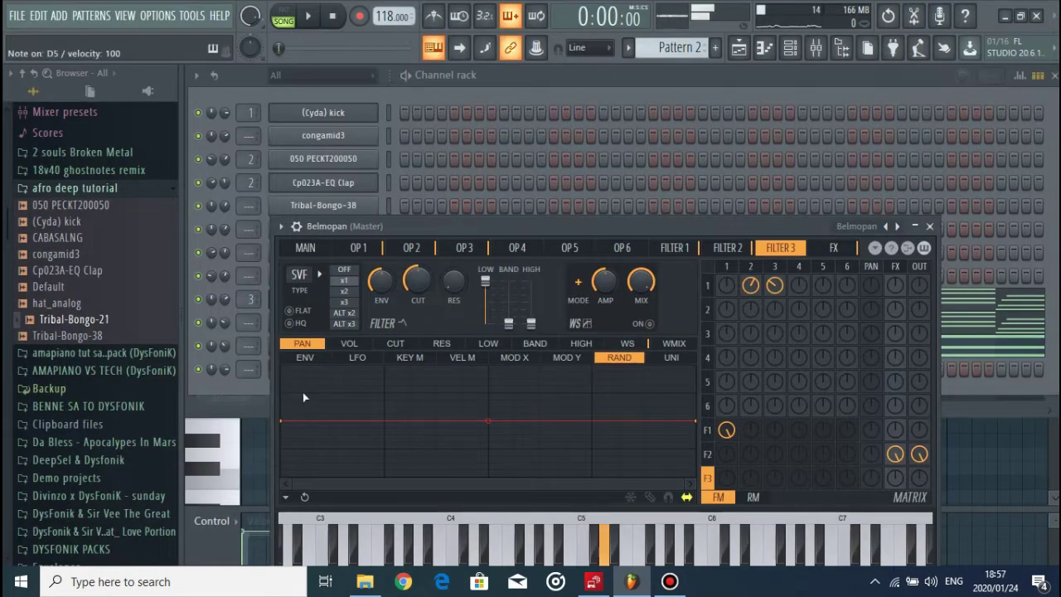
left_click(894, 228)
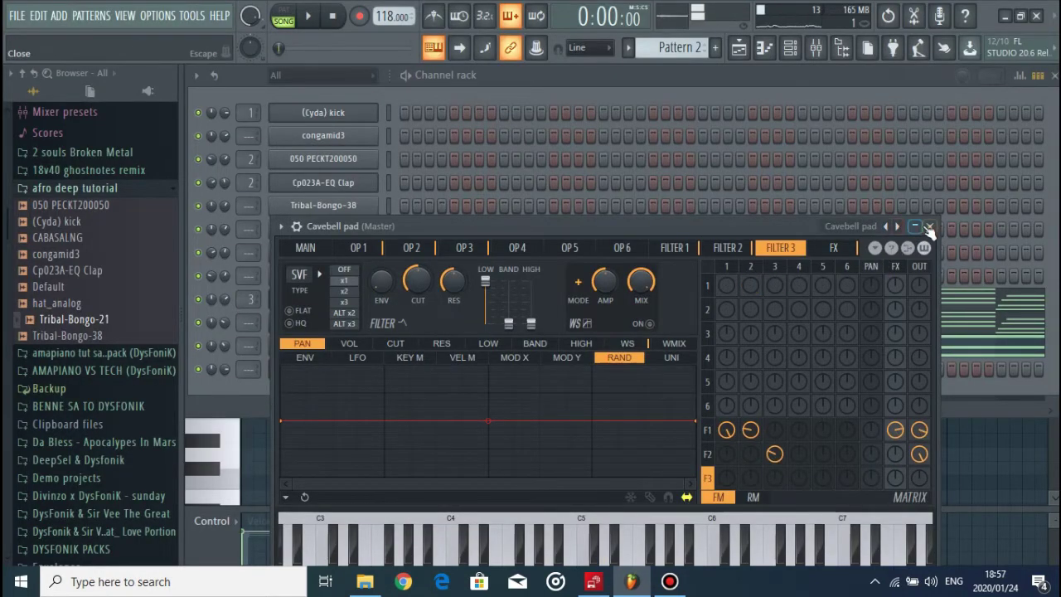
key("Escape")
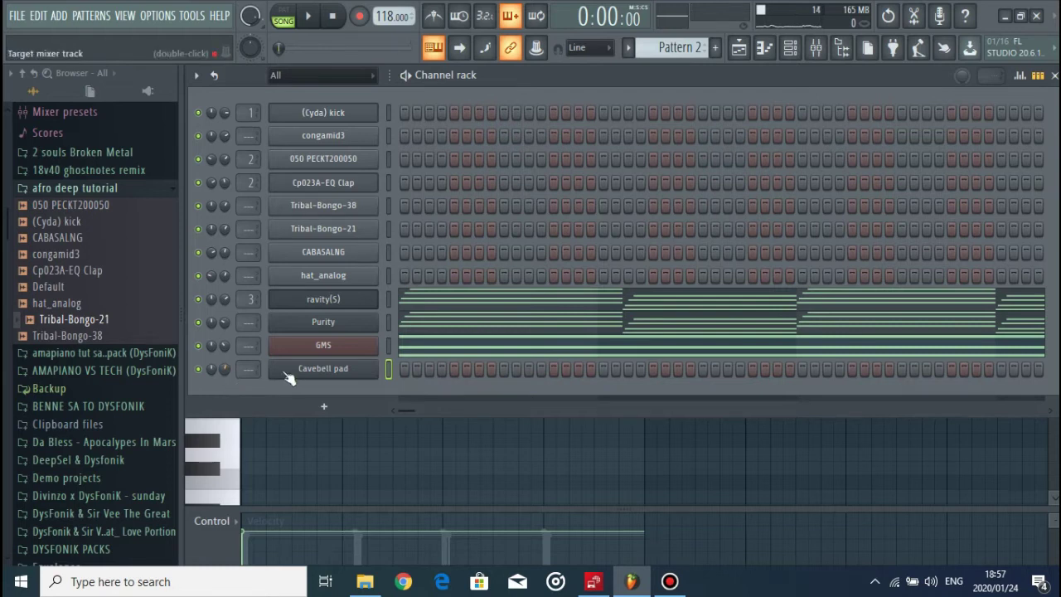
Step: Place a one-step D6 note at step 3 of bar 1 in the Cavebell pad's piano roll and audition it
right_click(377, 368)
left_click(423, 369)
left_click(282, 287)
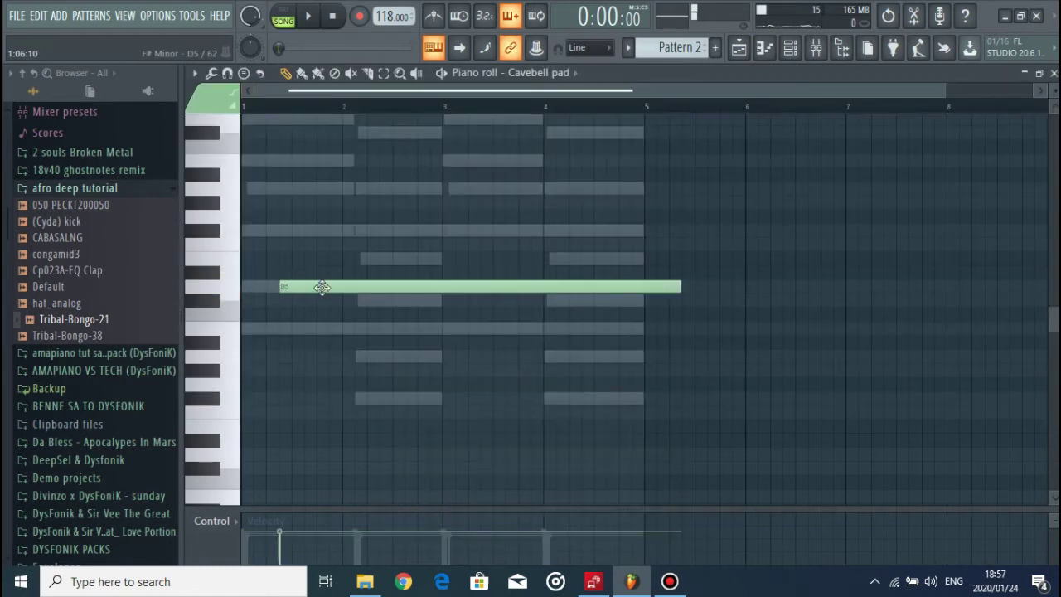
left_click_drag(669, 286, 255, 184)
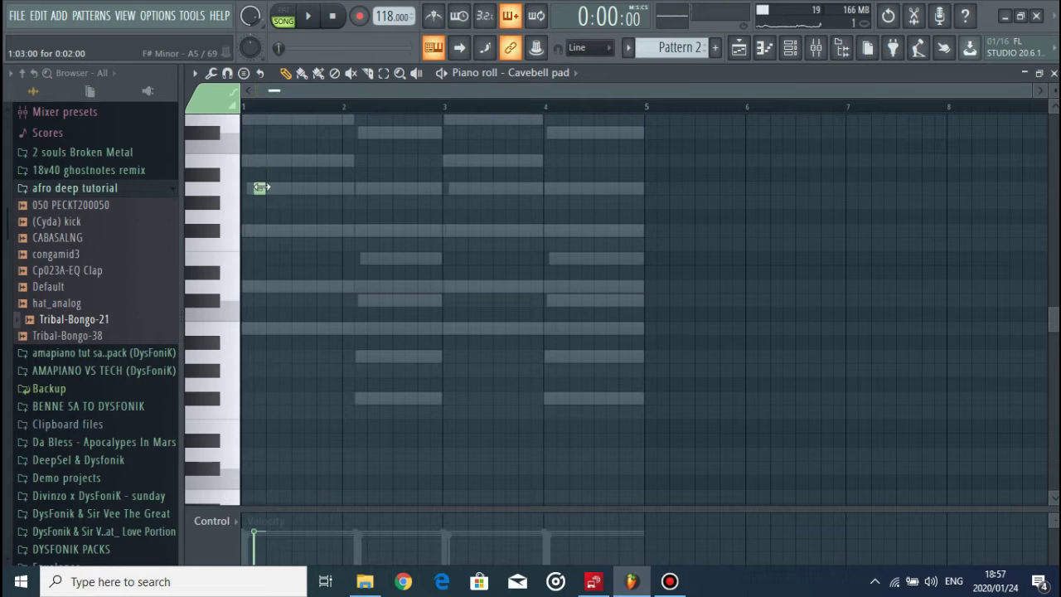
scroll(268, 192, "up", 3)
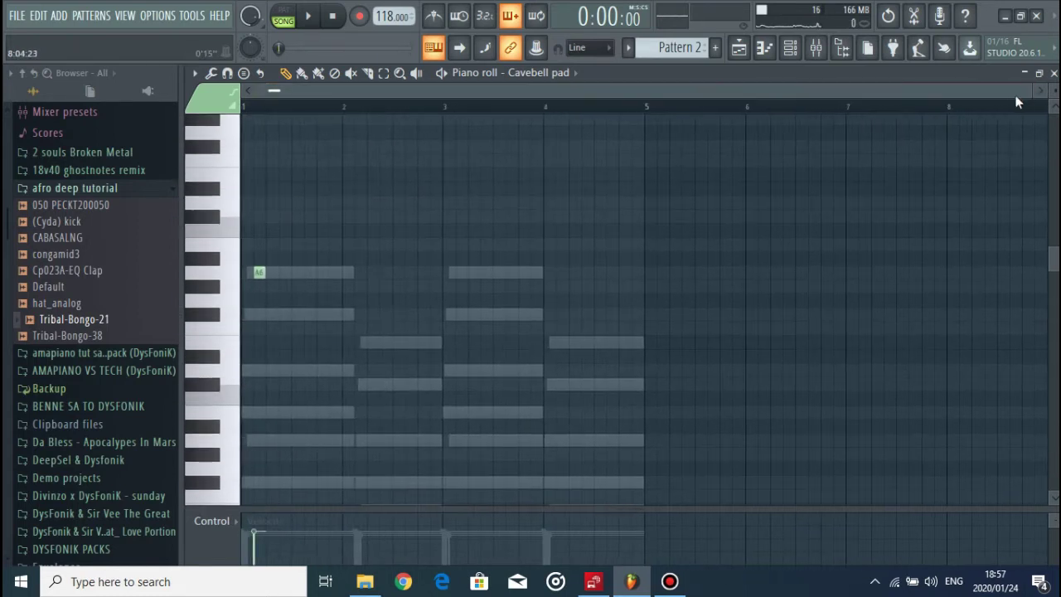
left_click_drag(1027, 96, 566, 93)
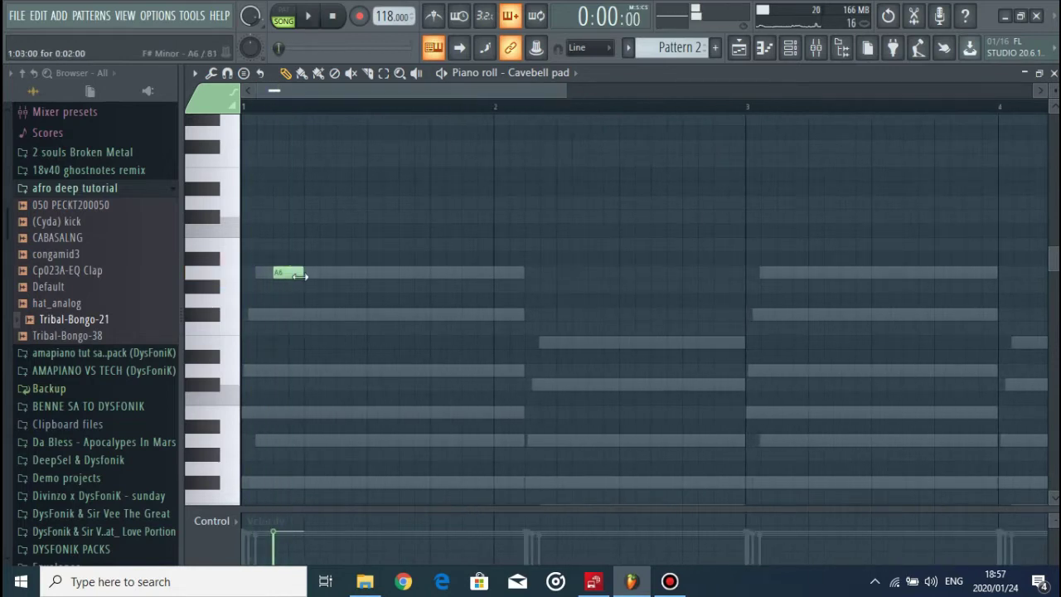
left_click_drag(280, 325, 282, 378)
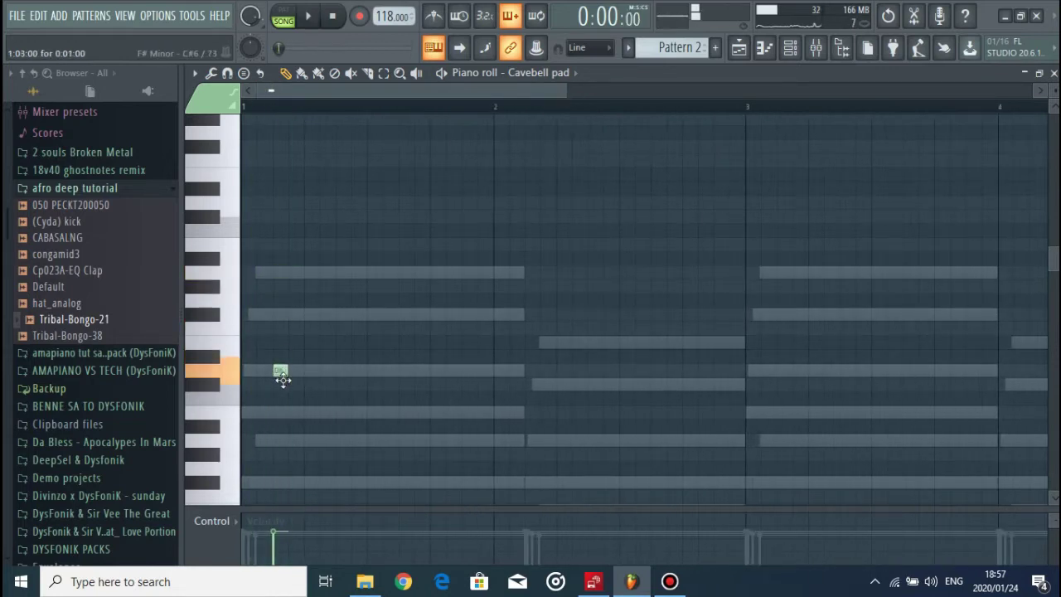
key("space")
key("space")
Step: Add one-step notes in bar 1, D6 at step 5 and B5 at steps 8 and 10, checking them during playback
left_click(306, 371)
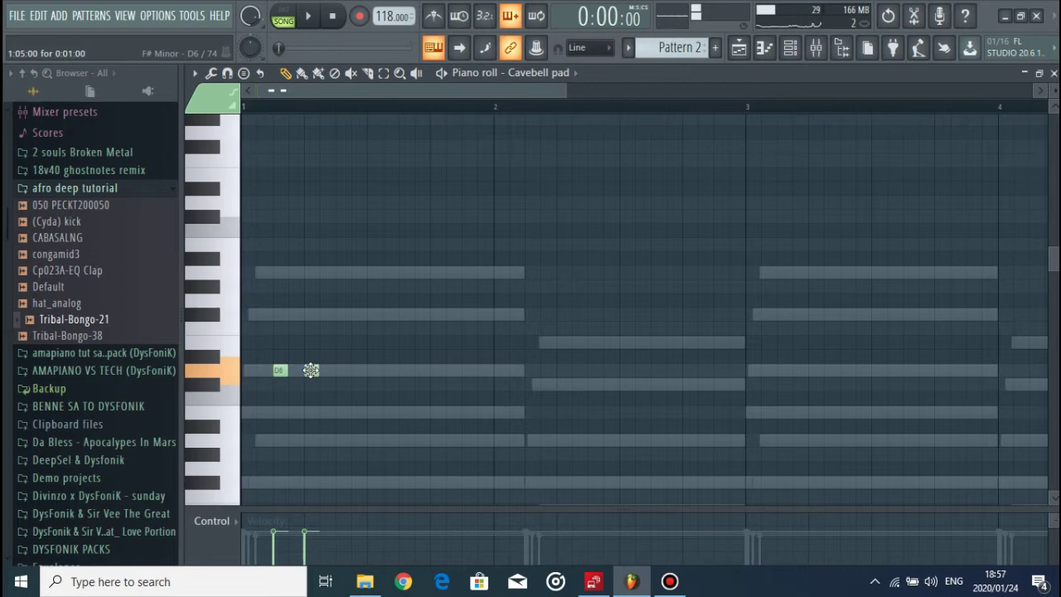
key("space")
key("space")
left_click(357, 413)
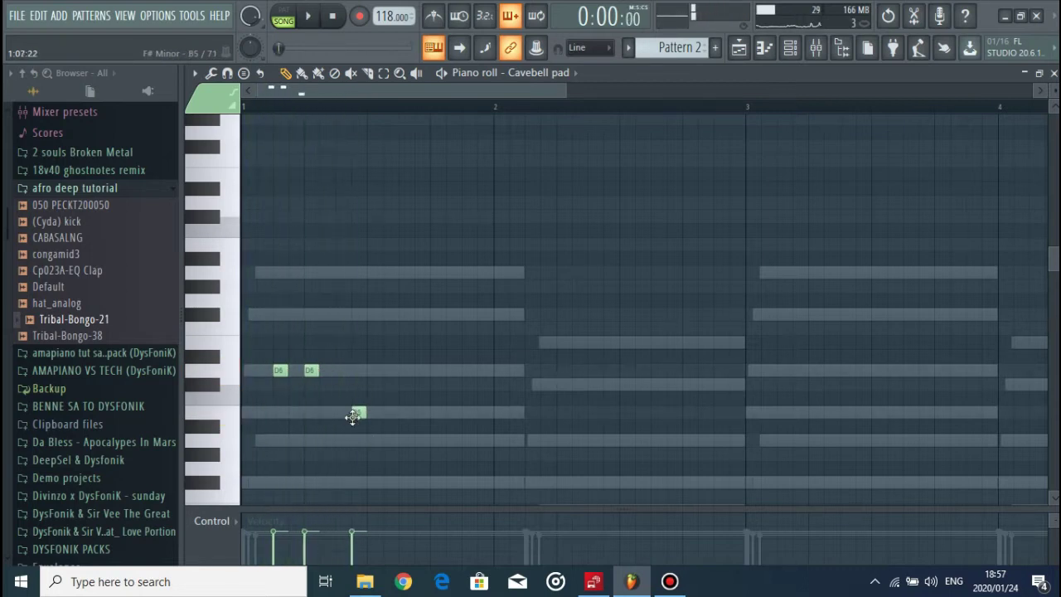
key("space")
left_click(404, 413)
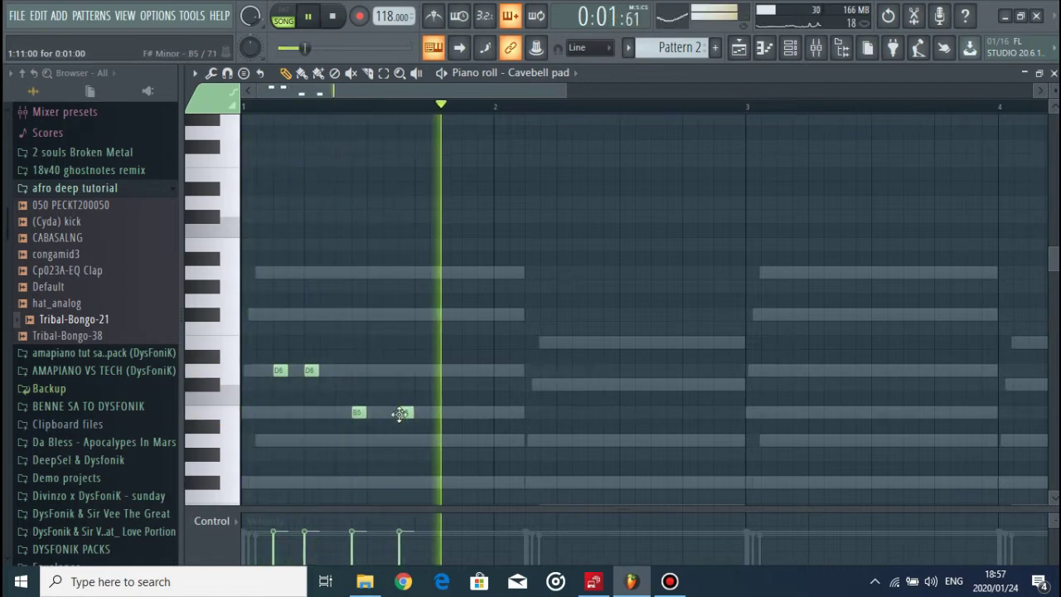
left_click_drag(404, 414, 389, 413)
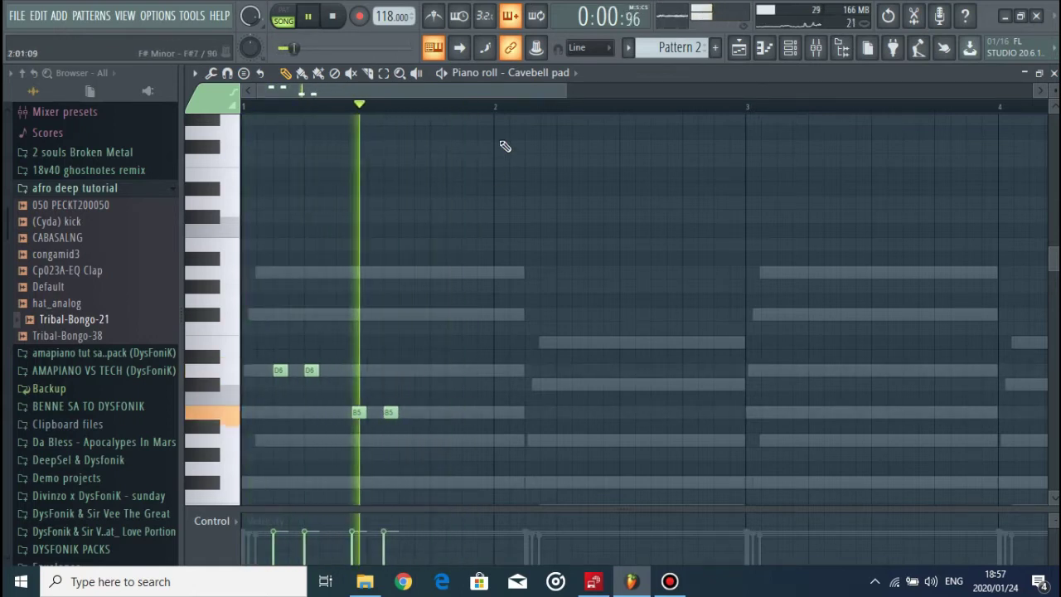
Step: Duplicate the Cavebell pad melody from bar 1 into bars 2, 3 and 4
left_click_drag(497, 107, 115, 119)
key("ctrl+b")
scroll(367, 111, "down", 4)
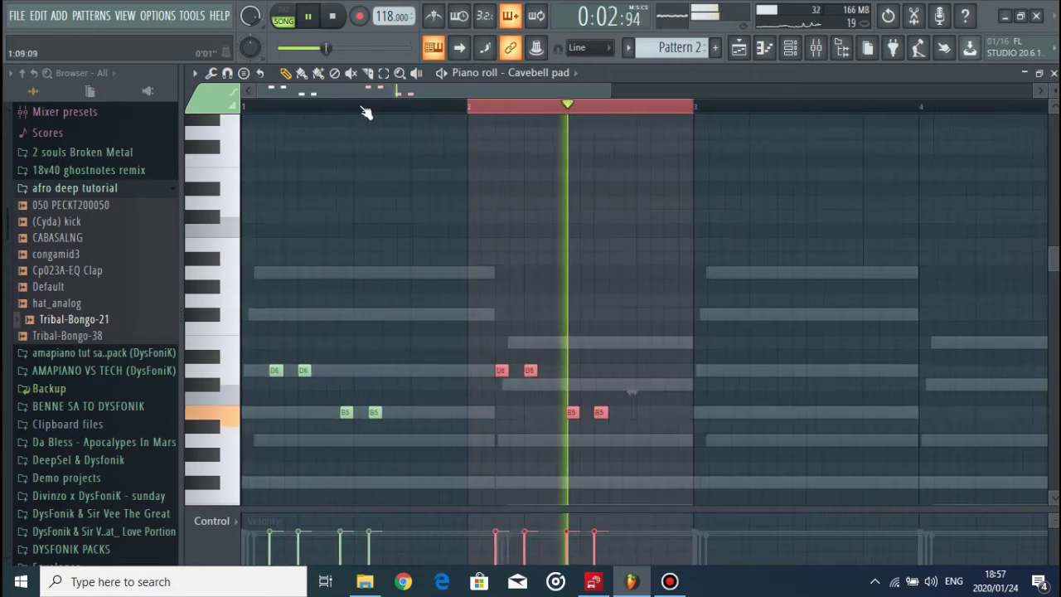
key("ctrl+b")
key("ctrl+b")
key("ctrl+d")
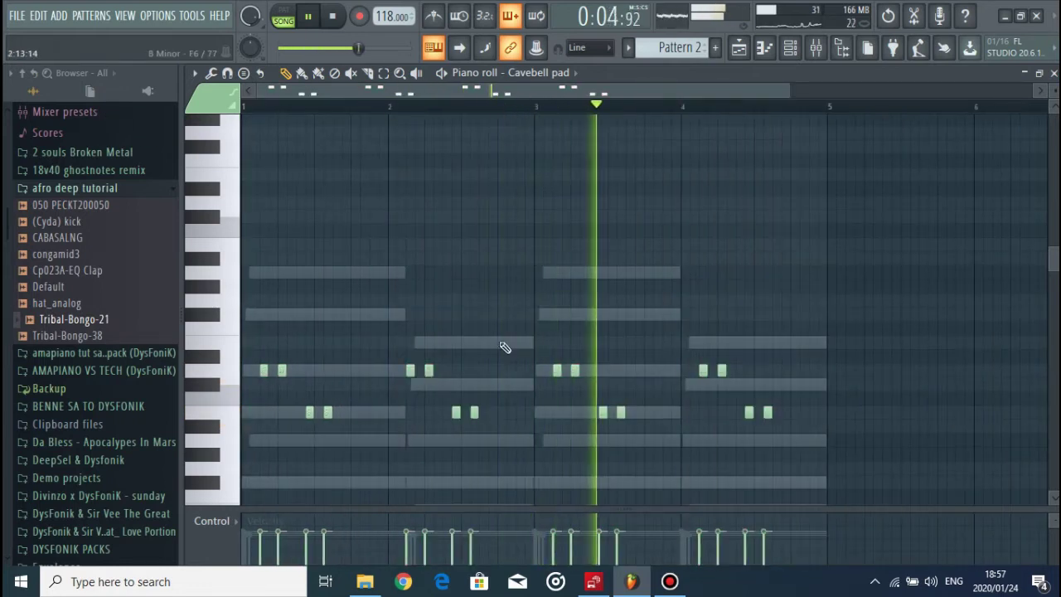
Step: Shift the last B5 note in bars 2 and 4 one step later and return to the channel rack with playback stopped
left_click_drag(474, 413, 484, 413)
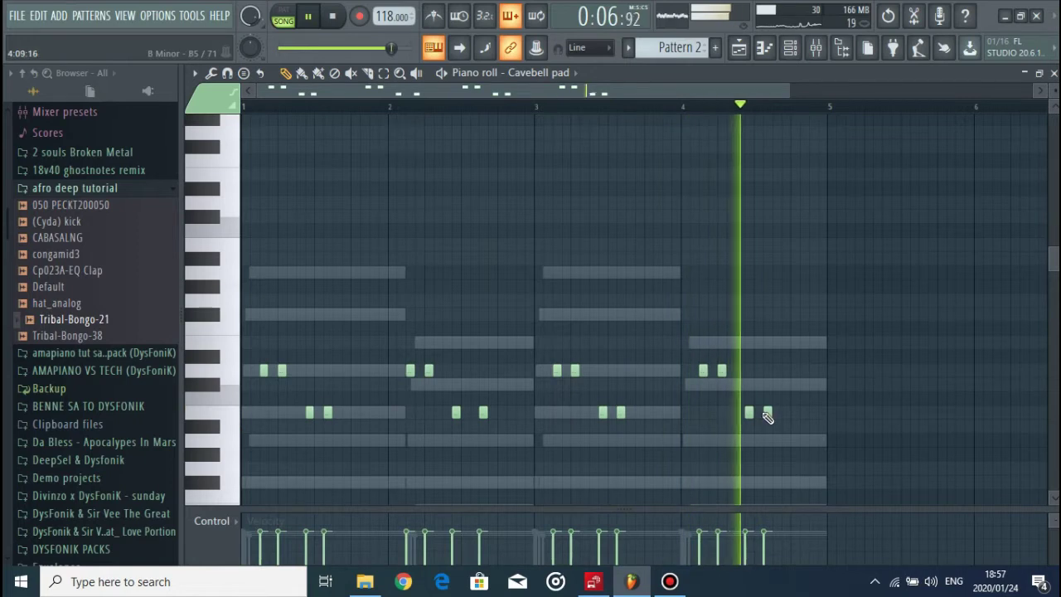
left_click_drag(768, 412, 776, 413)
left_click(790, 52)
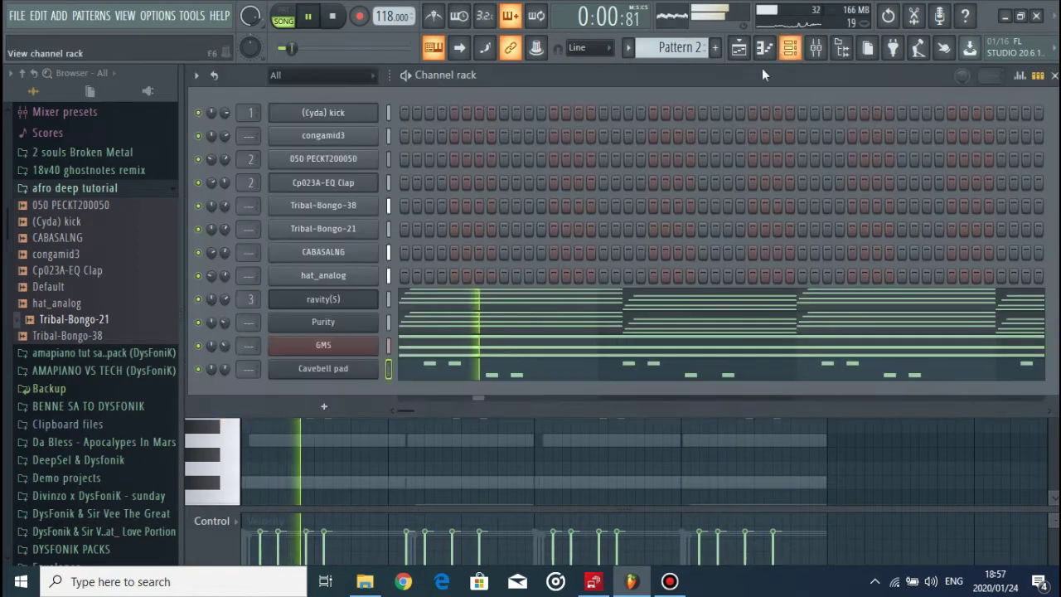
key("space")
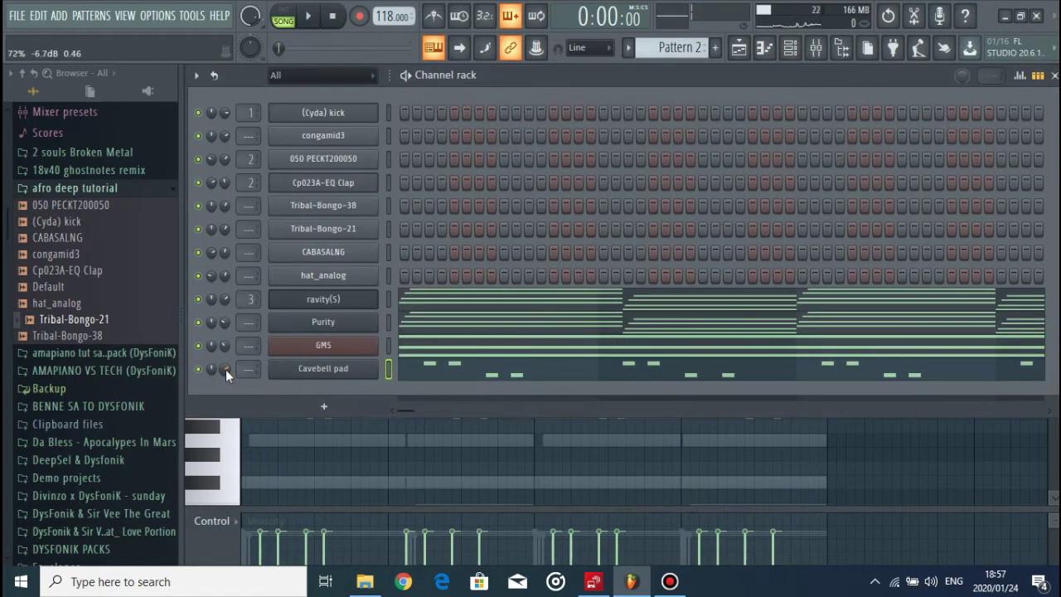
Step: Play back the pattern to check the Cavebell pad melody against the other layers
key("space")
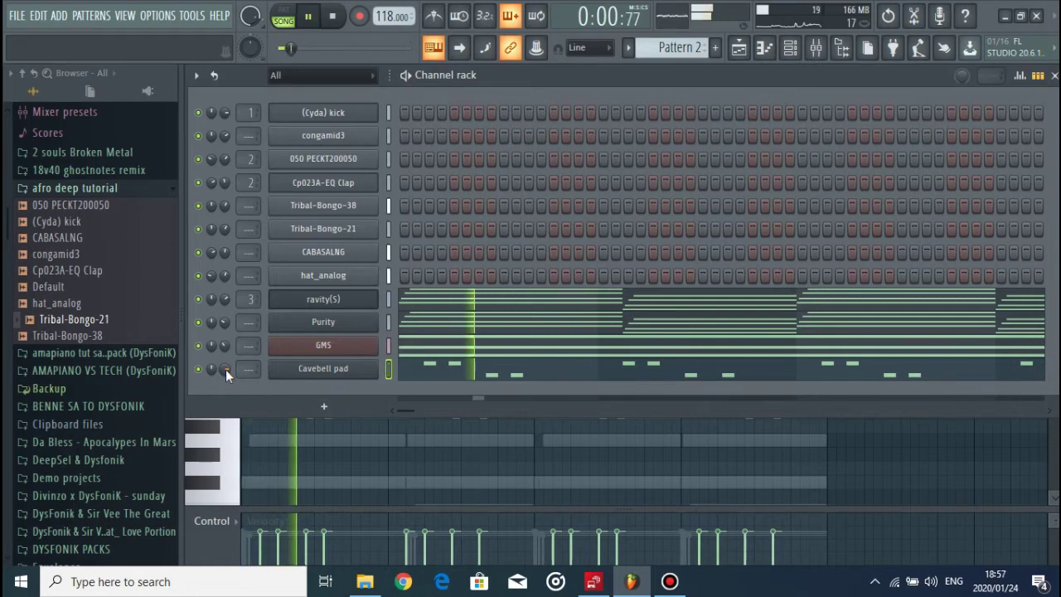
key("F9")
left_click(585, 374)
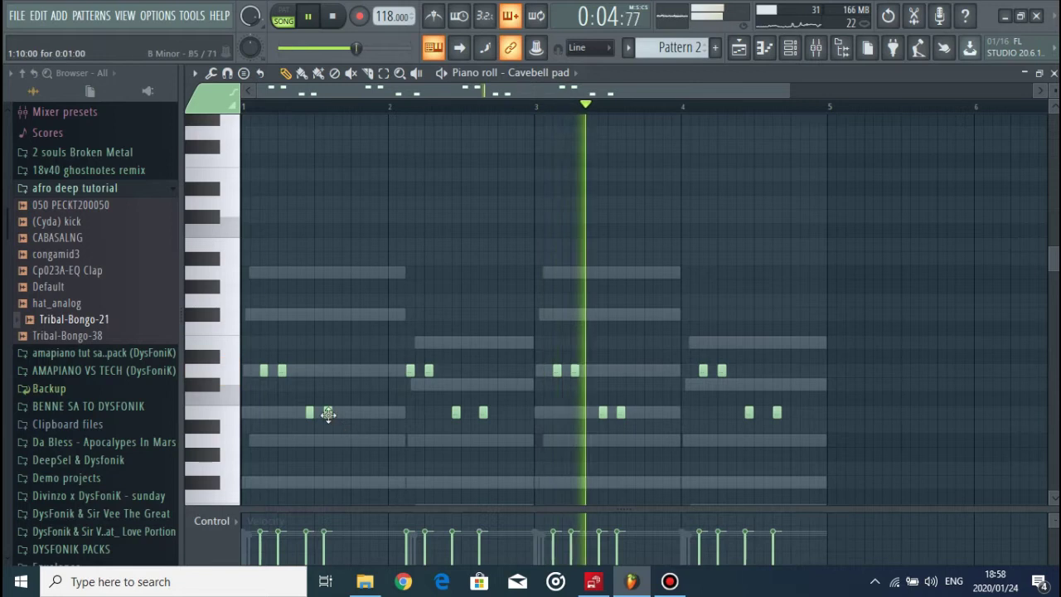
key("space")
left_click(791, 48)
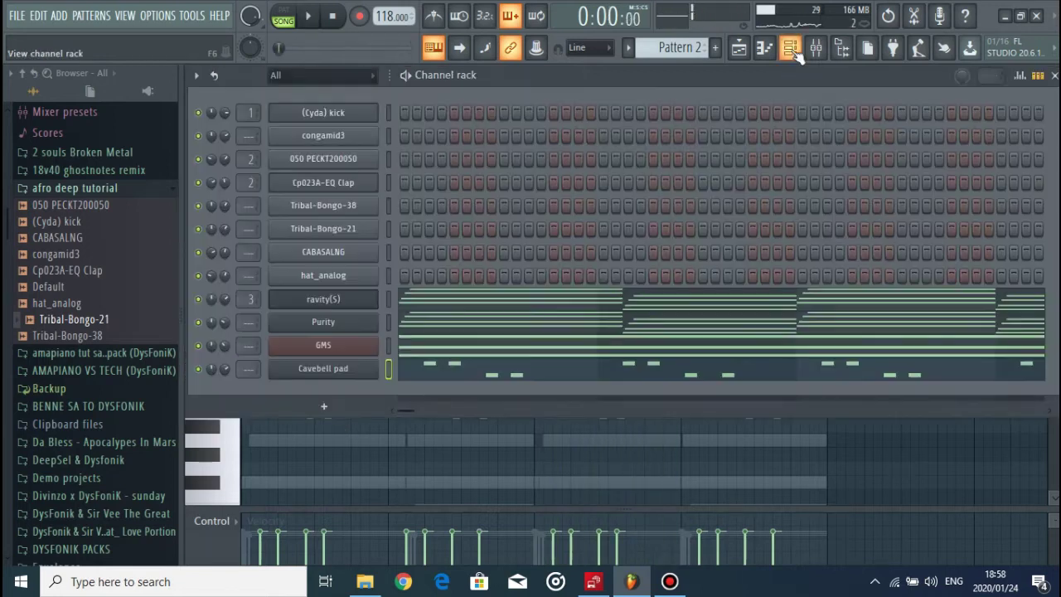
Step: Add a second ravity(S) instrument channel and load the factory Bass Synth preset 37 Sqr Env
left_click(323, 407)
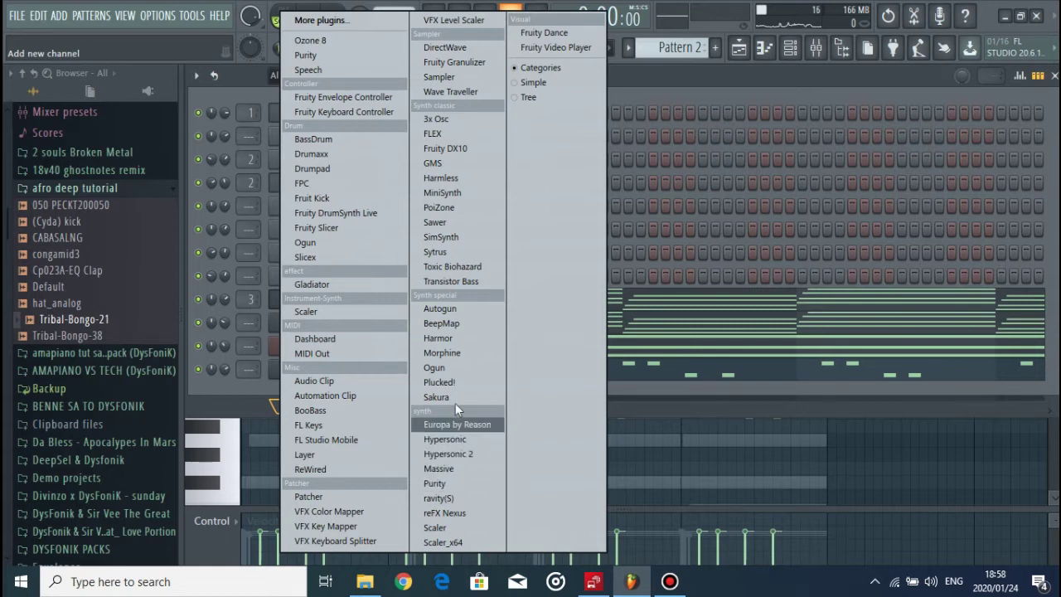
left_click(642, 258)
left_click(324, 406)
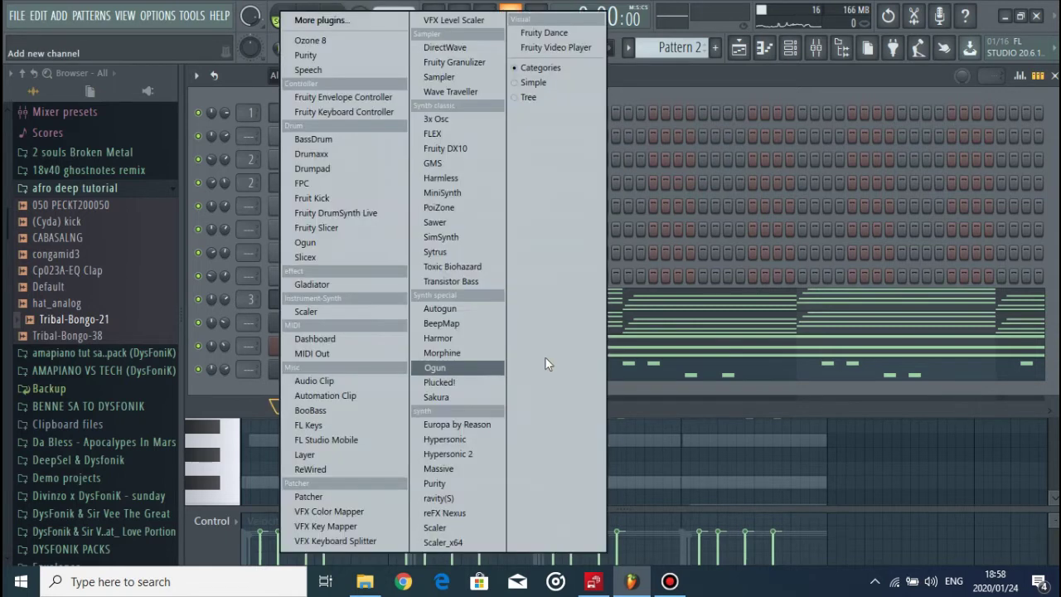
left_click(453, 495)
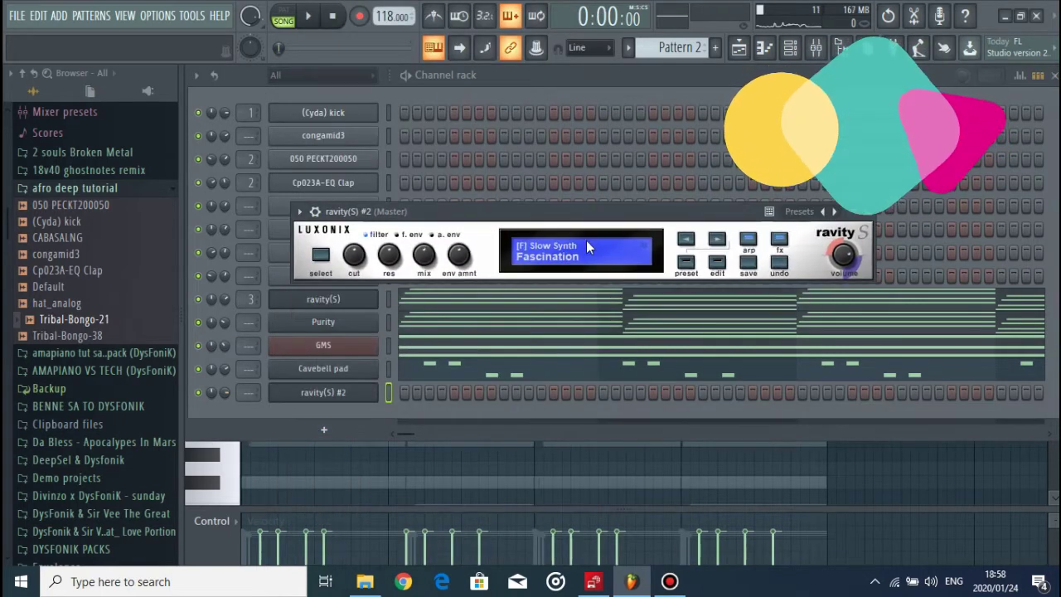
left_click(572, 251)
left_click(362, 479)
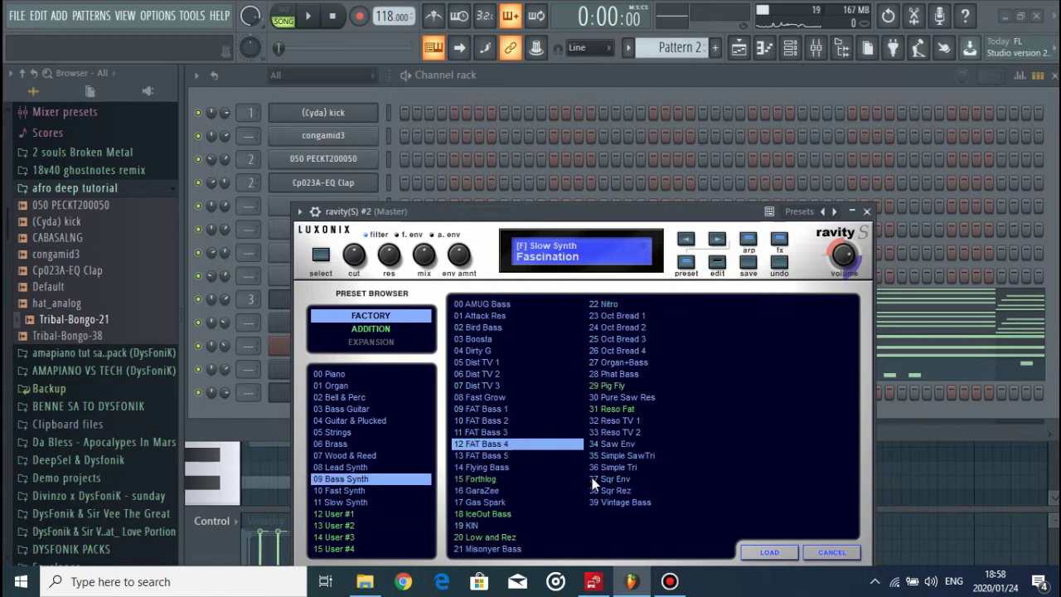
left_click(610, 479)
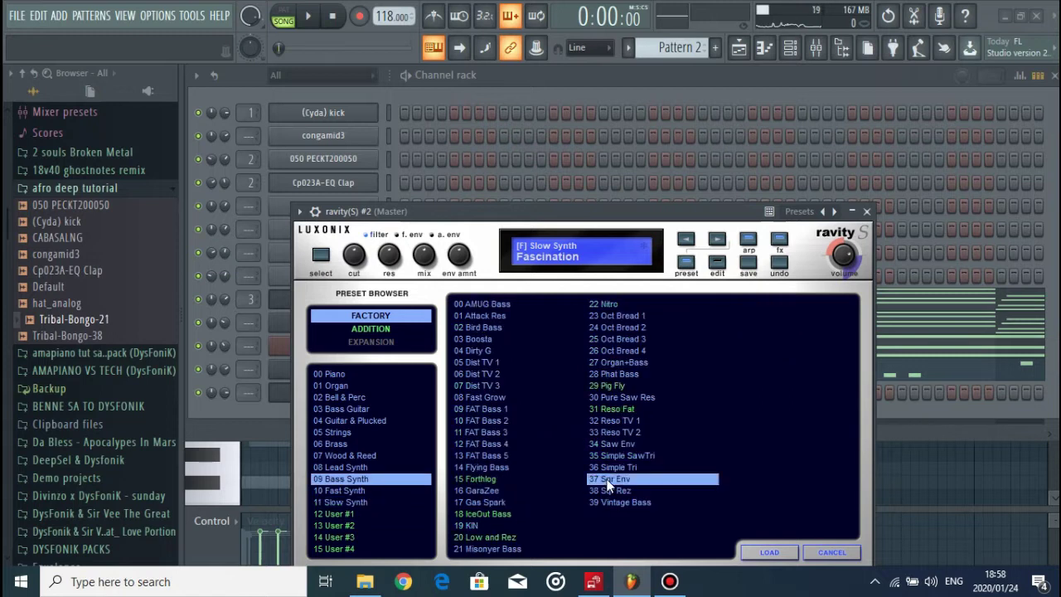
left_click(867, 212)
Step: Place one-step B4 notes at steps 3 and 5 of bar 1 in the second ravity(S) channel's piano roll and audition them
right_click(385, 396)
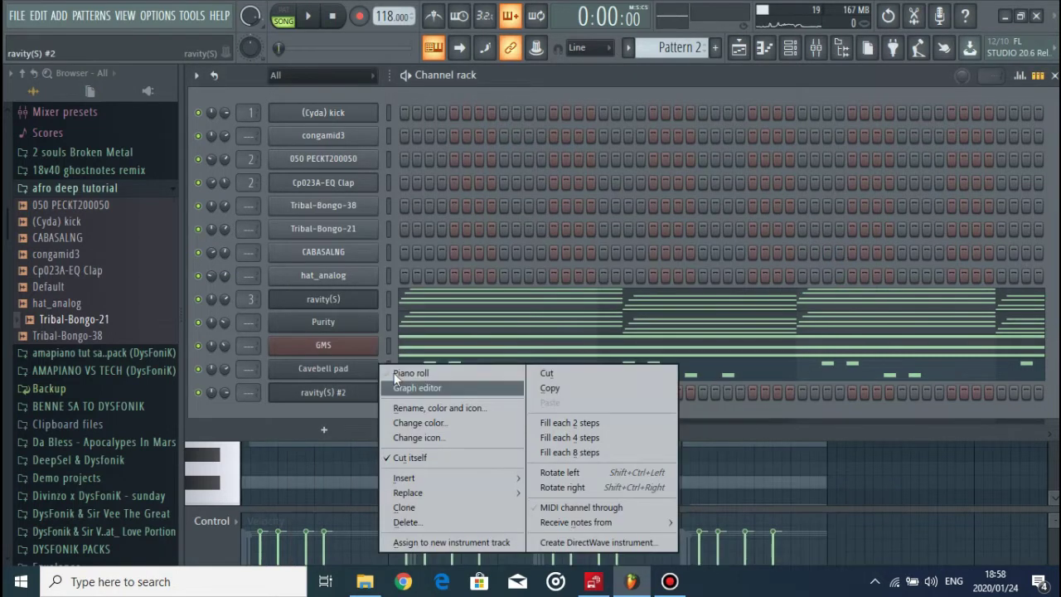
left_click(397, 371)
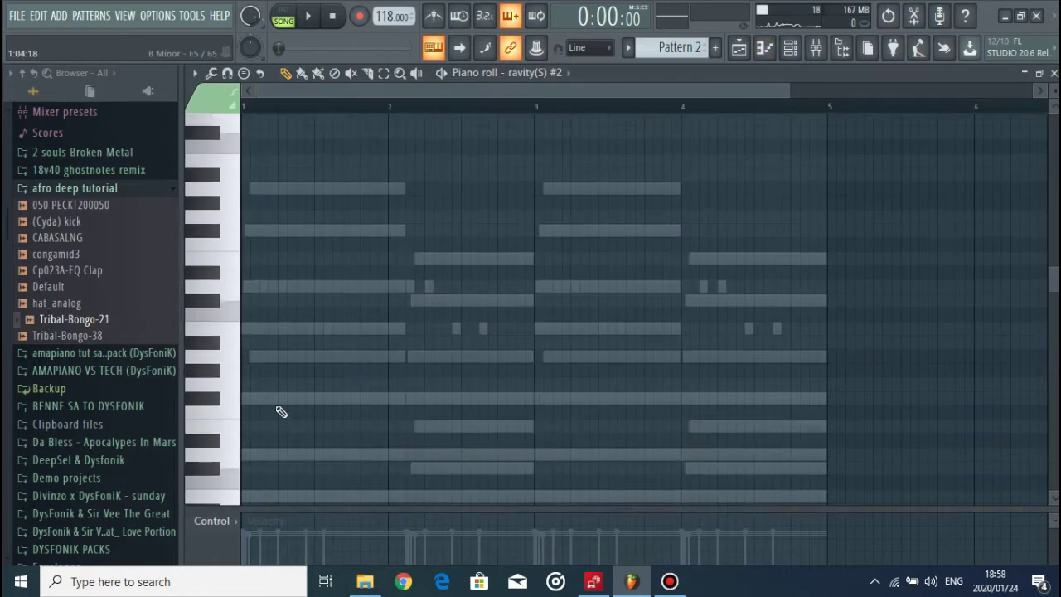
scroll(273, 406, "down", 4)
left_click(254, 329)
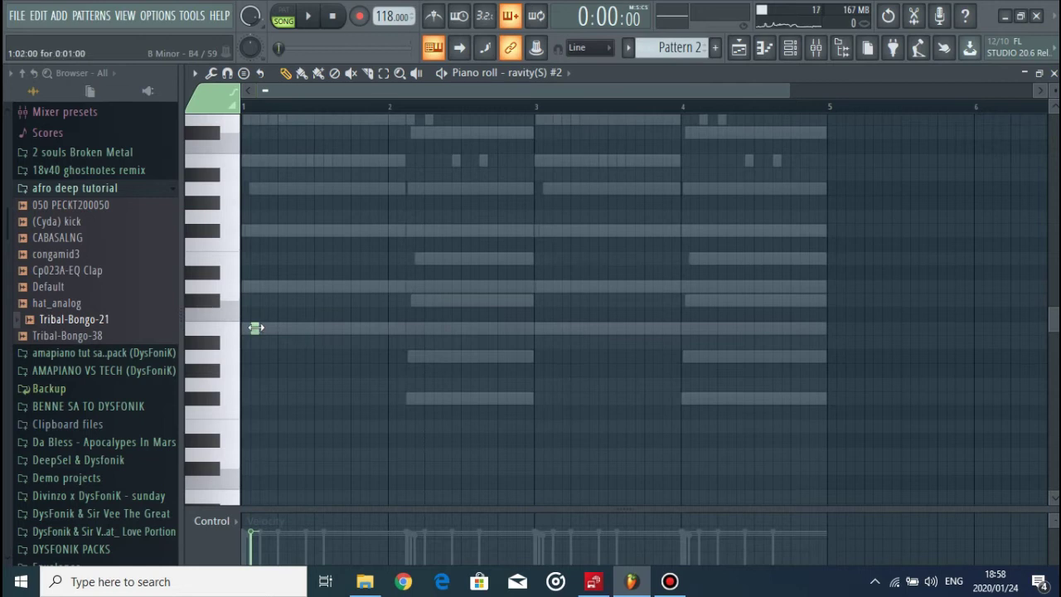
left_click_drag(786, 88, 377, 89)
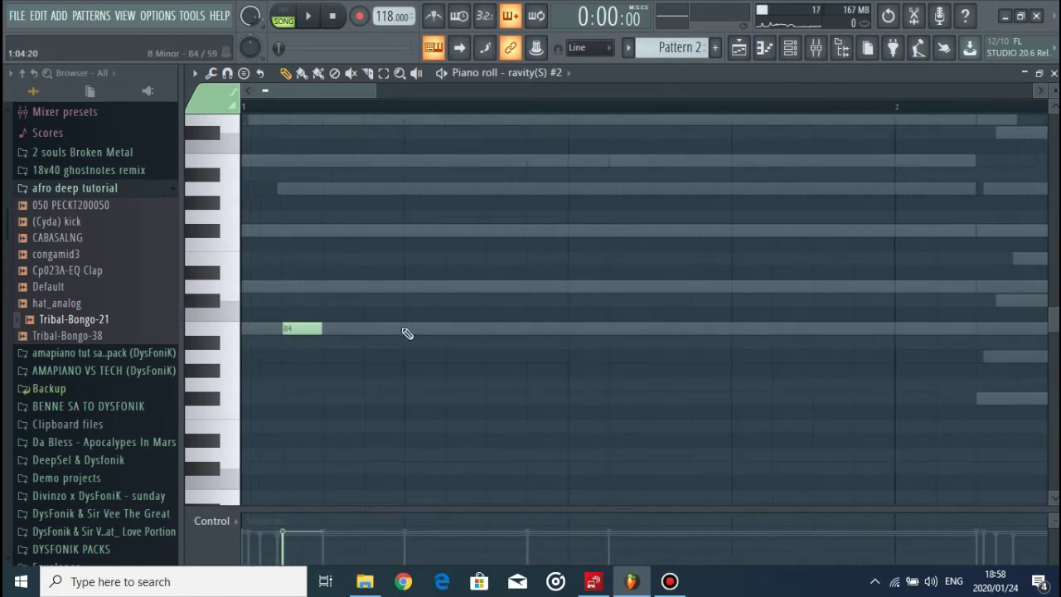
left_click_drag(286, 330, 327, 330)
key("space")
key("space")
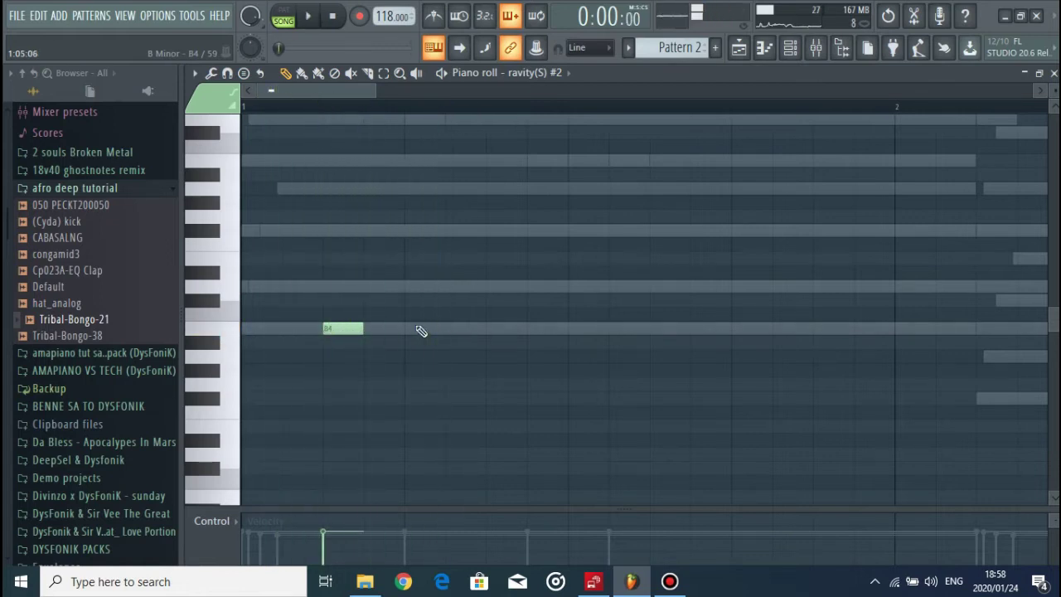
left_click(419, 329)
key("space")
key("space")
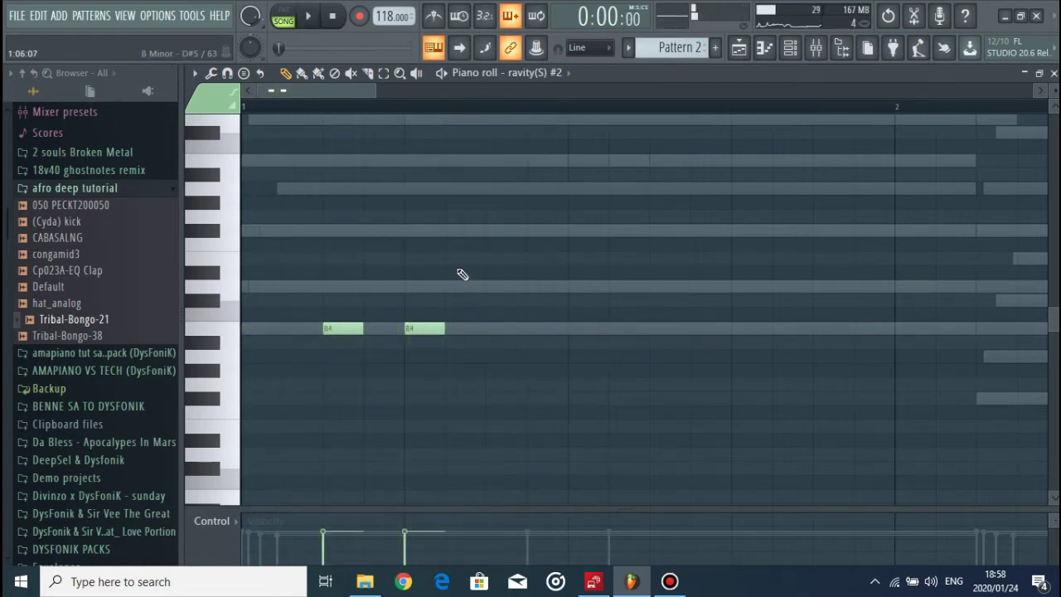
Step: Add one-step notes in bar 1 of the bass line, D5 at step 8 and F#5 at step 10, checking them during playback
left_click_drag(452, 258, 511, 288)
key("space")
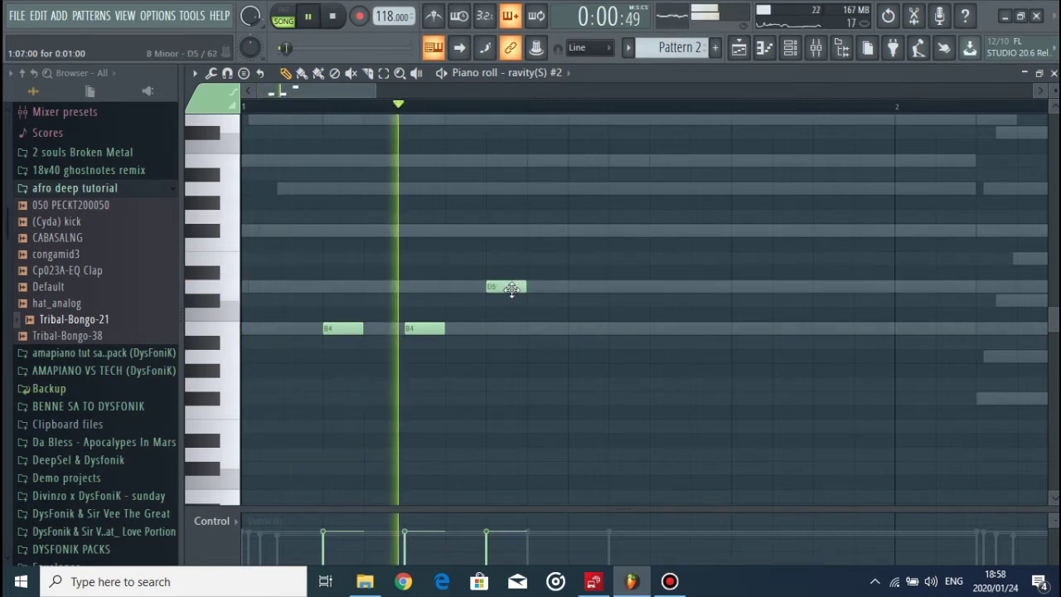
key("space")
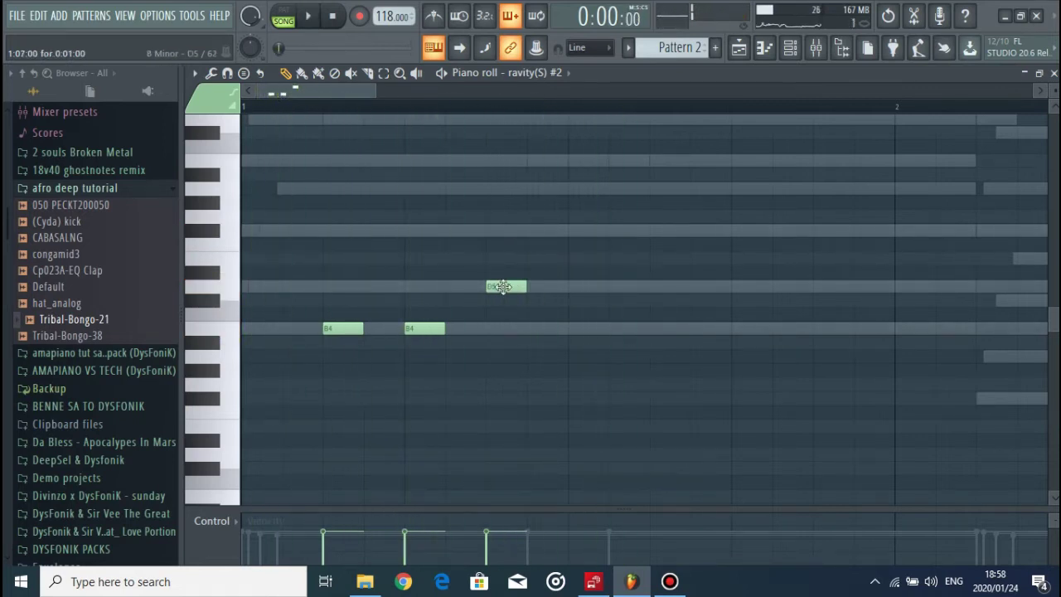
left_click_drag(502, 287, 535, 284)
key("space")
left_click(617, 231)
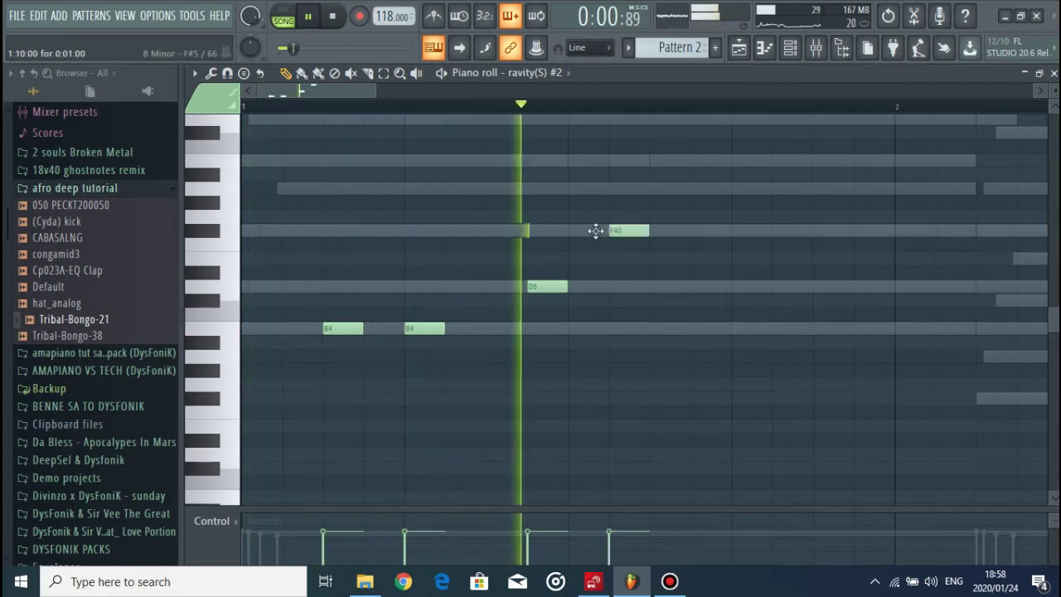
key("space")
mouse_move(624, 232)
left_mouse_down()
mouse_move(621, 208)
mouse_move(621, 234)
left_mouse_up()
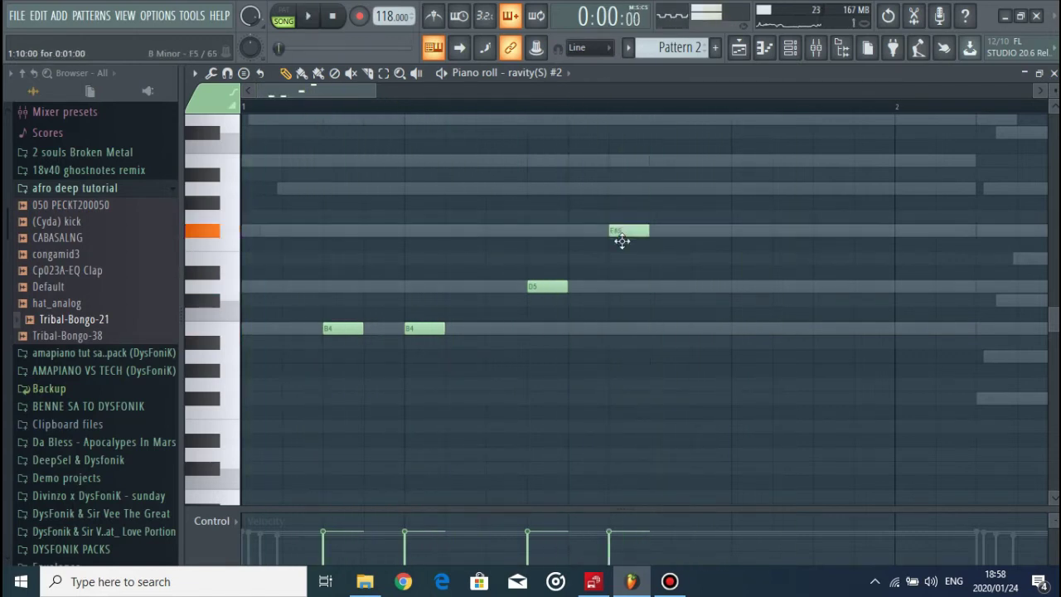
Step: Finish bar 1 of the bass line with one-step B4 notes at steps 12 and 15
key("space")
left_click(745, 328)
key("space")
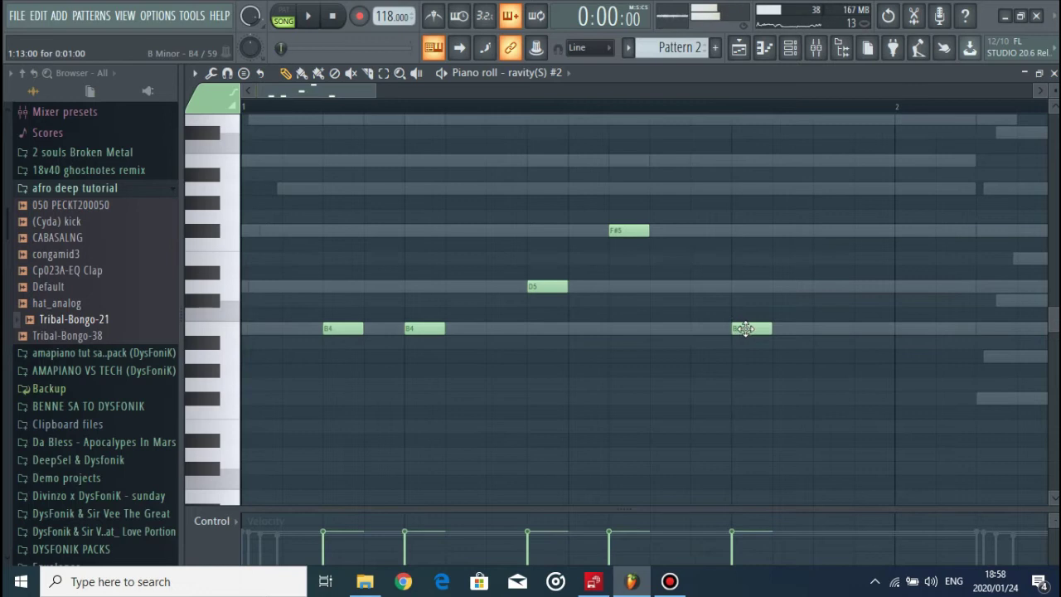
left_click_drag(736, 328, 695, 328)
key("space")
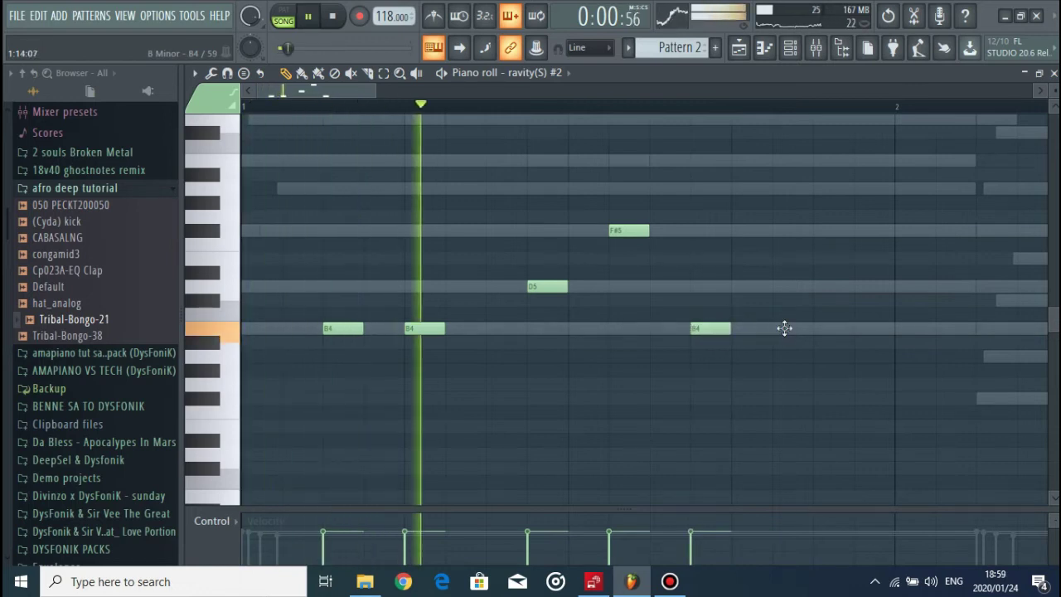
left_click(788, 328)
left_click_drag(788, 328, 830, 328)
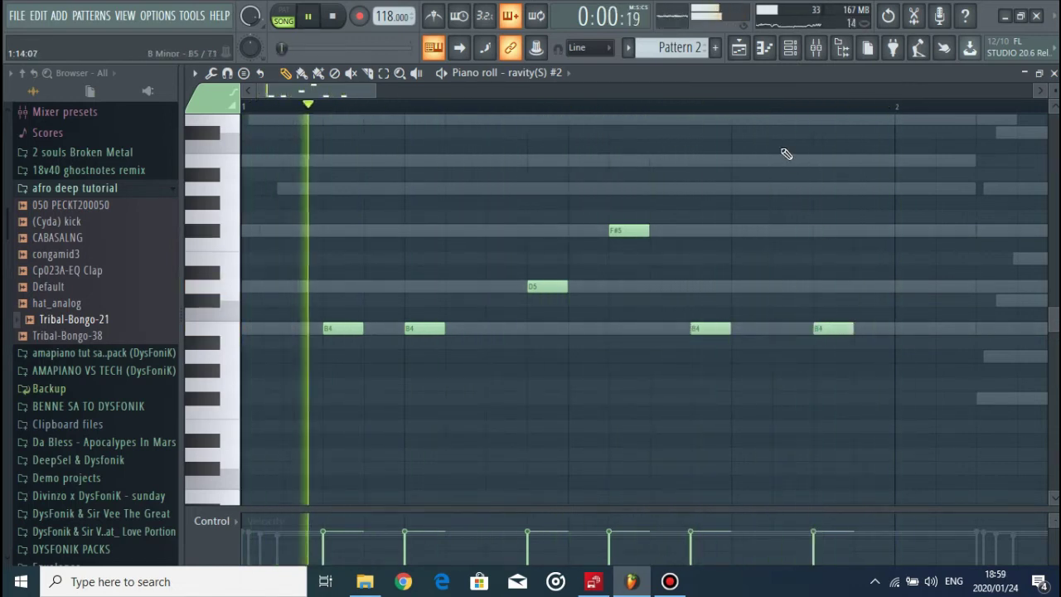
Step: Add one-step A4 notes at steps 3, 5 and 8 of bar 2 in the bass line
scroll(756, 108, "down", 1)
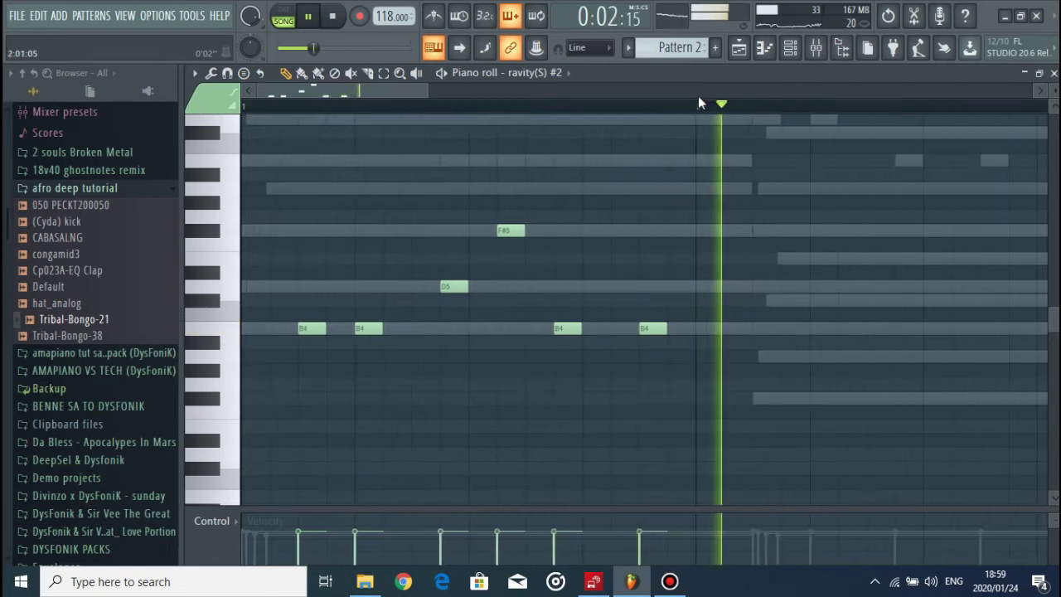
scroll(698, 97, "down", 3)
key("space")
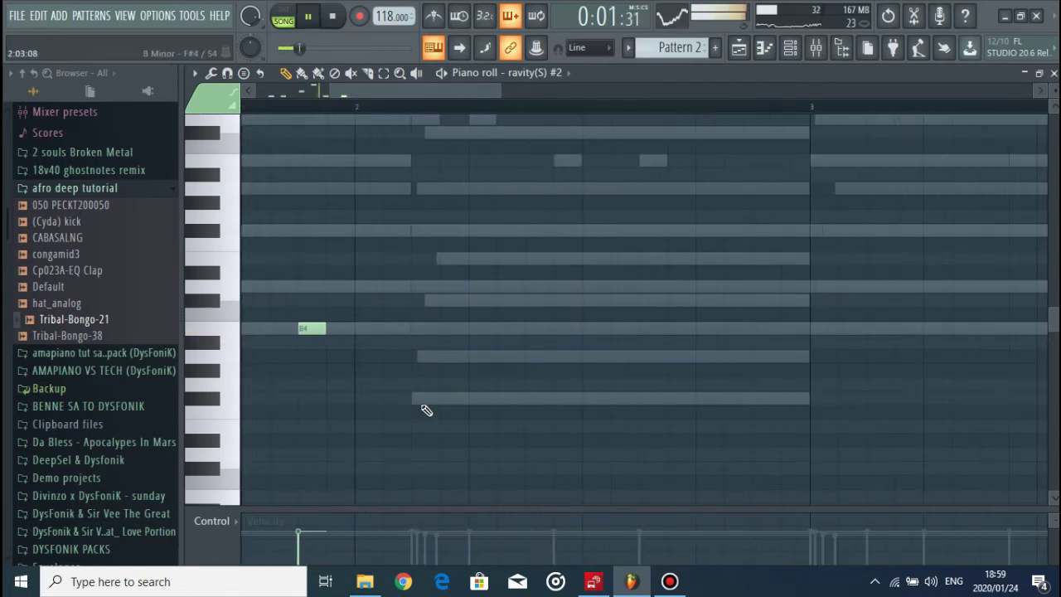
left_click(427, 357)
key("space")
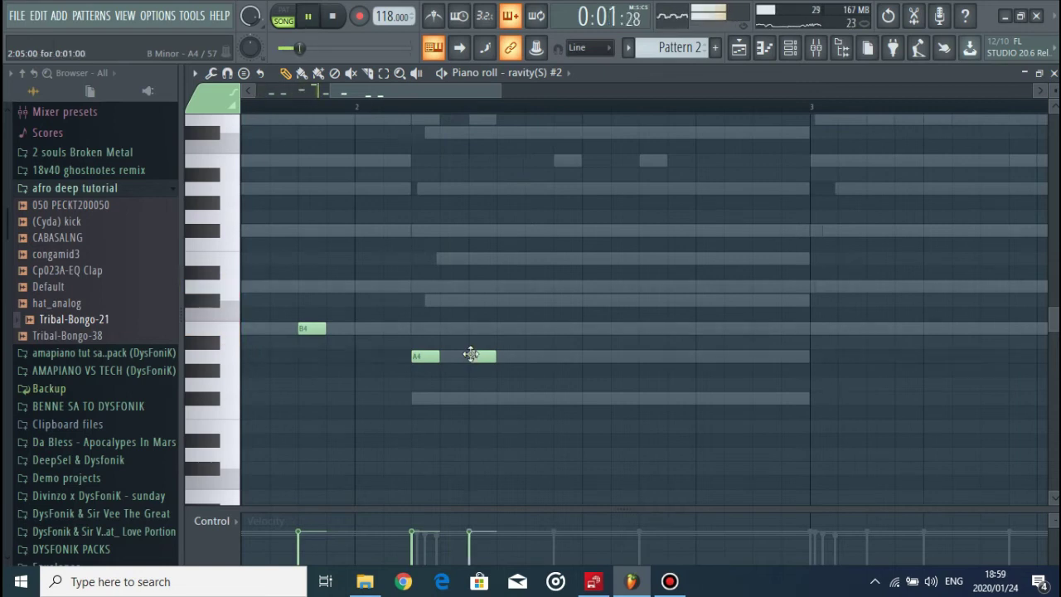
left_click(567, 358)
Step: Add one-step B4 notes at steps 10, 12 and 15 of bar 2 and audition the two-bar bass line
left_click(613, 329)
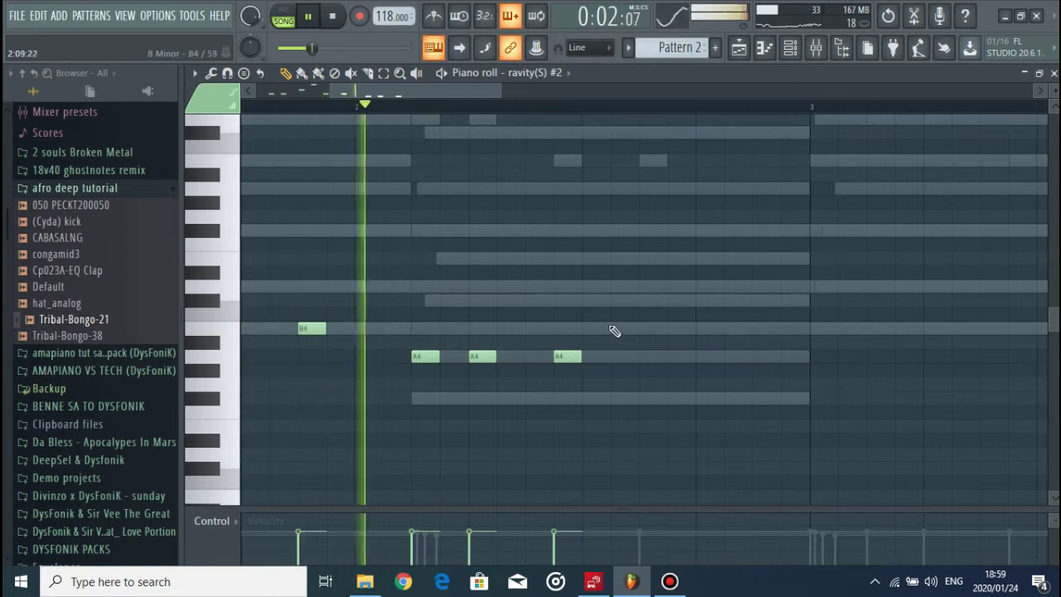
left_click(654, 330)
key("space")
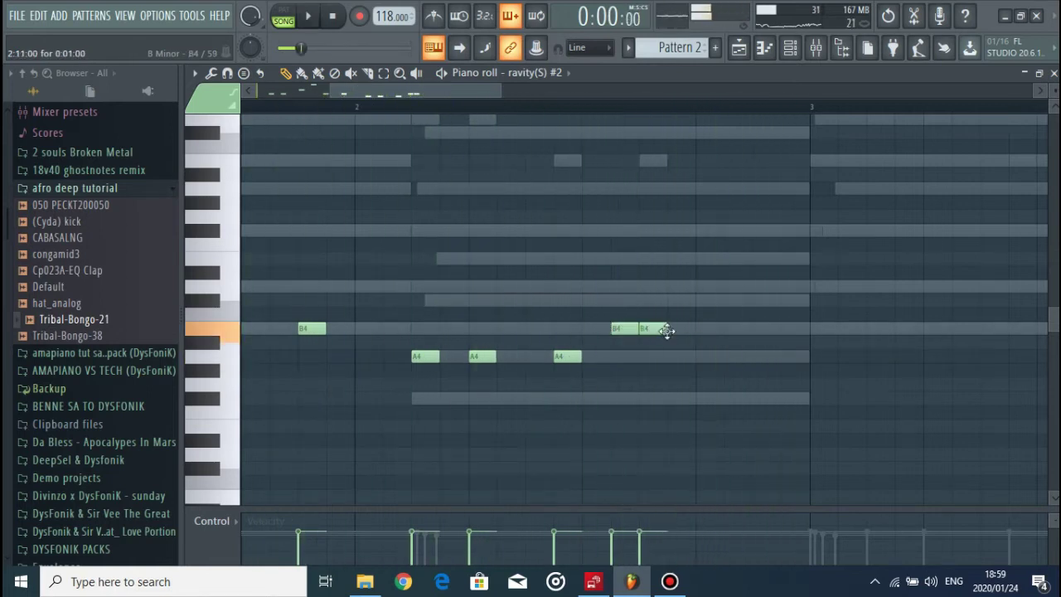
left_click(756, 330)
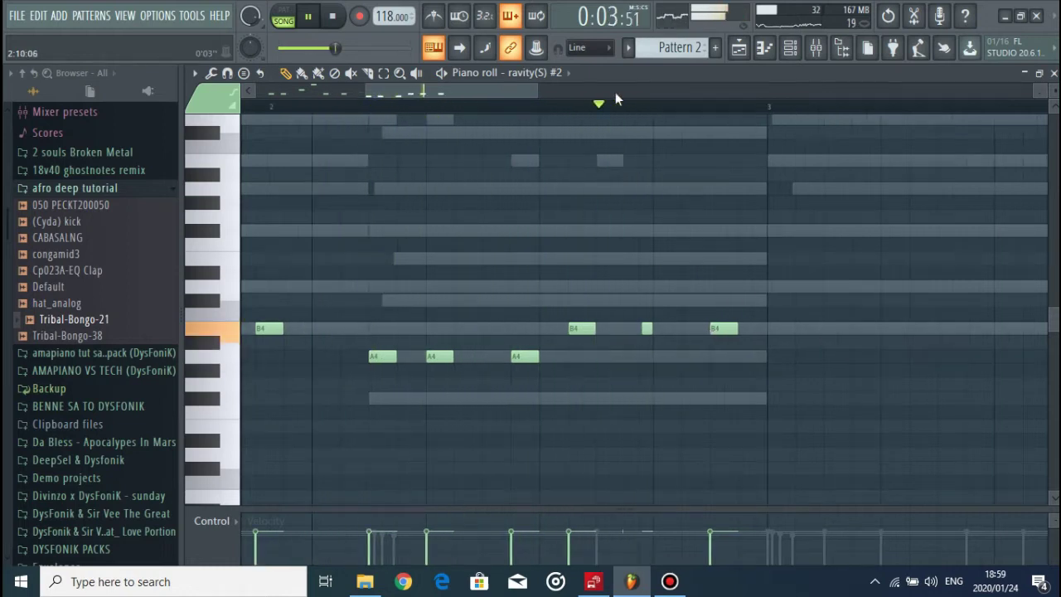
scroll(616, 109, "down", 5)
key("space")
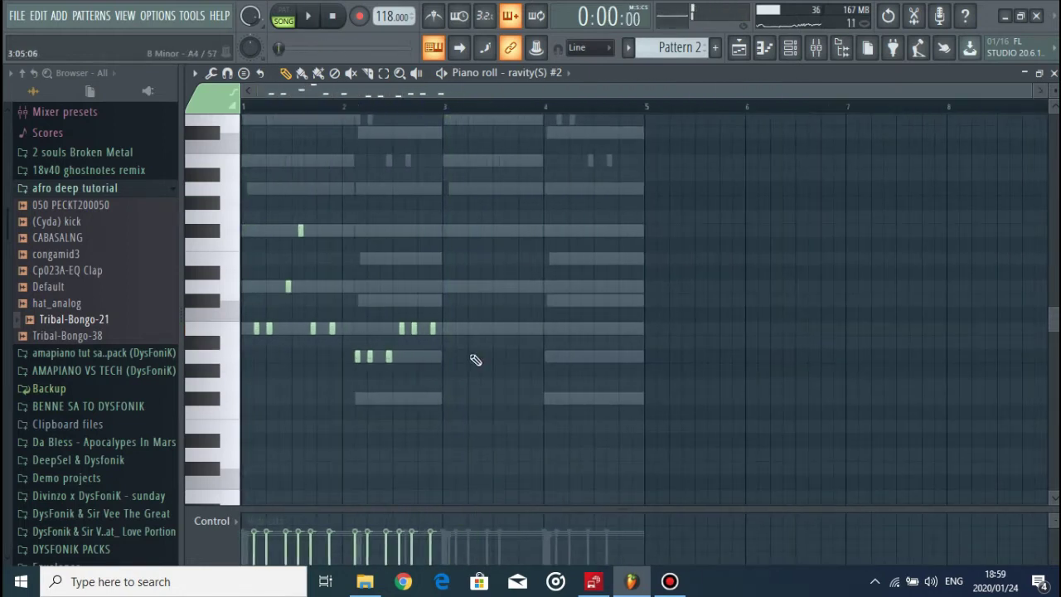
Step: Transpose the two-bar bass line down one octave and play it with the full pattern
left_click_drag(1031, 86, 529, 122)
key("ctrl+Down")
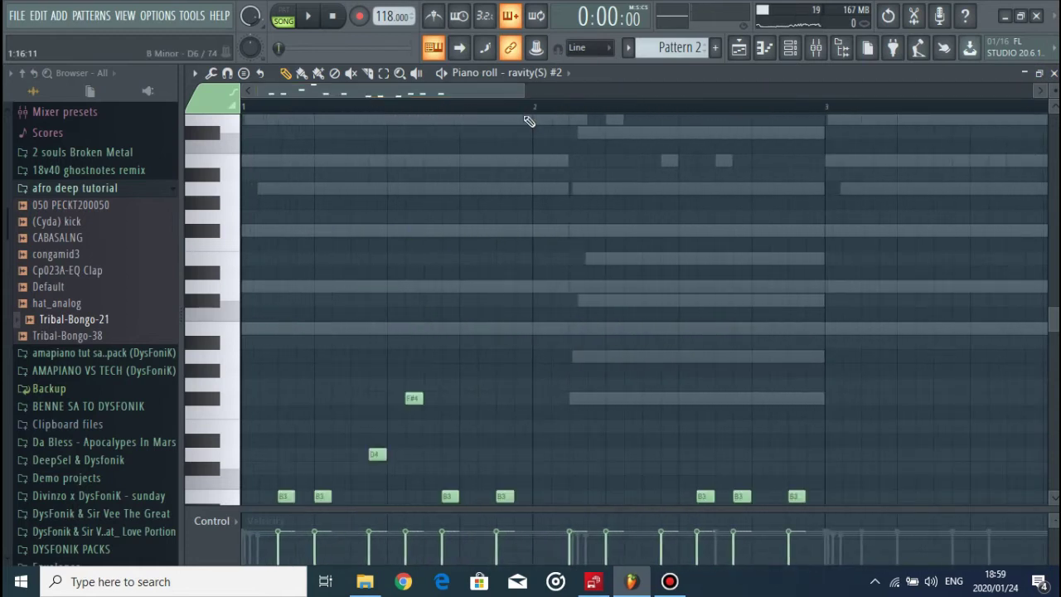
key("space")
left_click(792, 47)
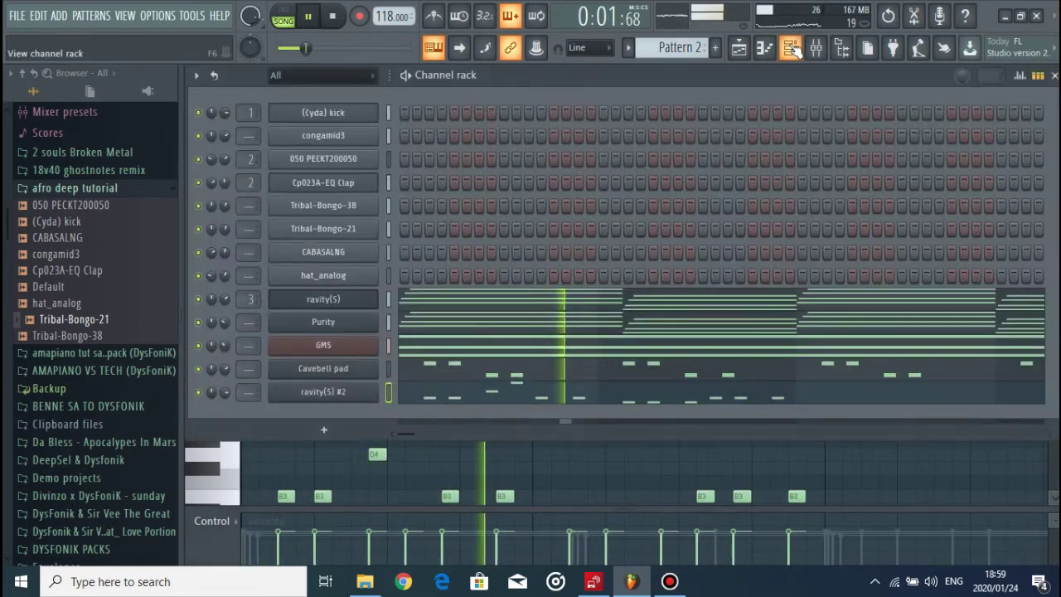
Step: Duplicate the two-bar bass line into bars 3 and 4 and return to the channel rack
key("F9")
left_click(527, 398)
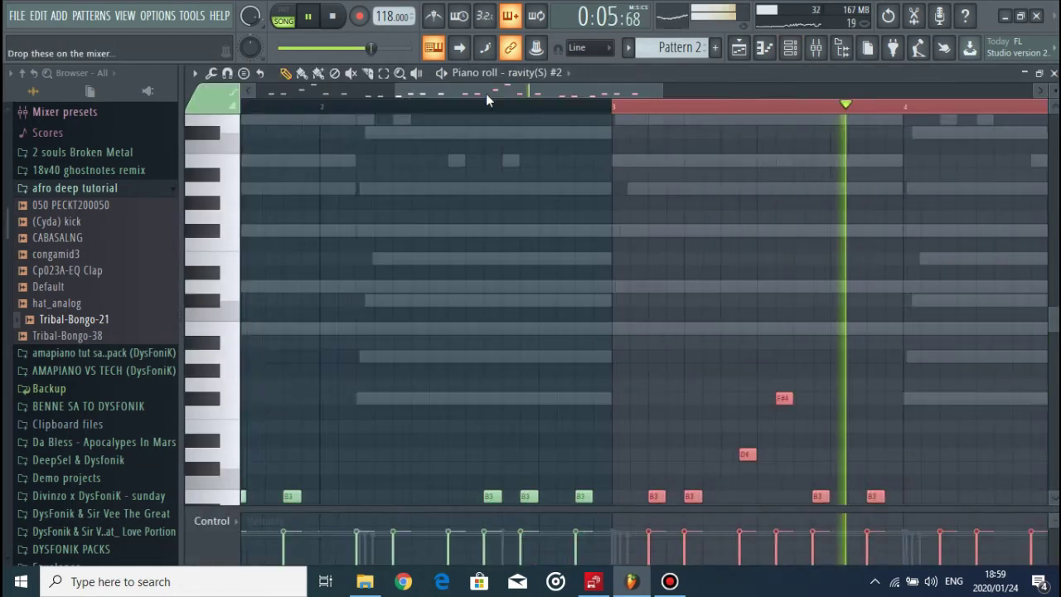
left_click(790, 48)
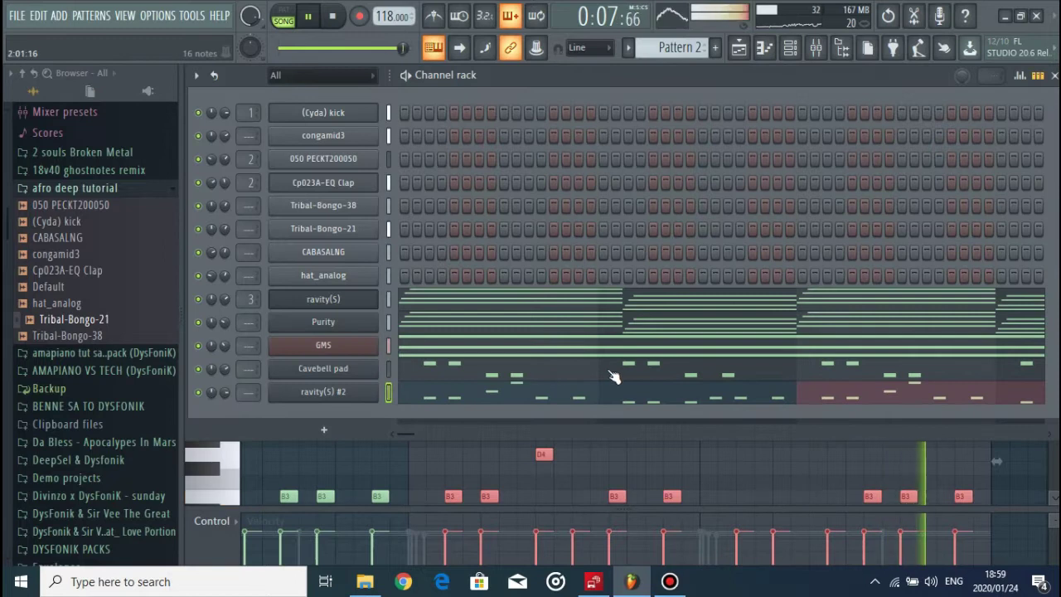
key("F9")
left_click(355, 430)
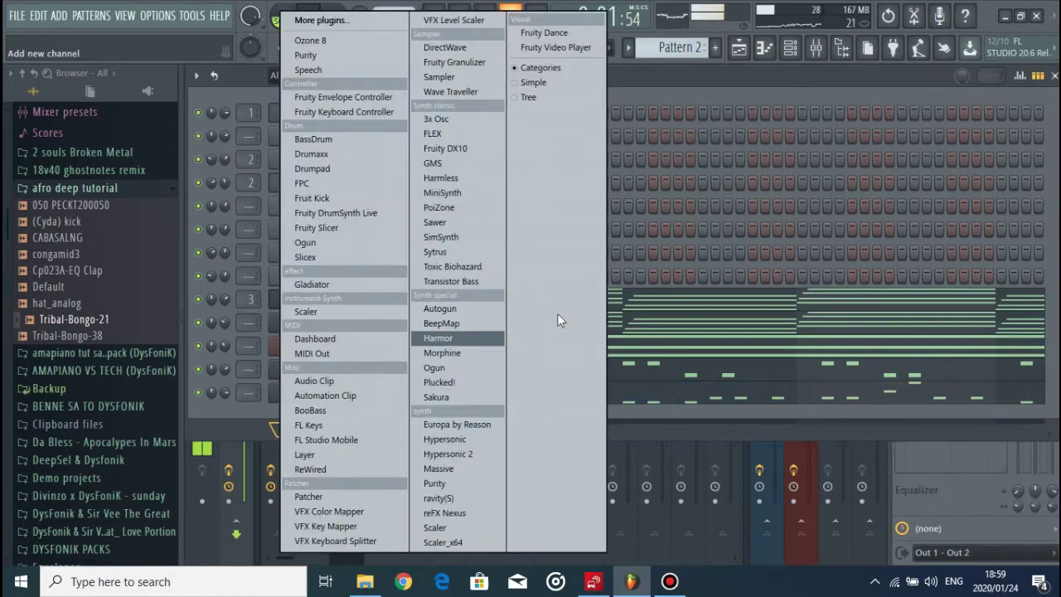
key("Escape")
Step: Lower the filter envelope decay of layer 1 in the second ravity(S) to about 0.6 sec
left_click(343, 393)
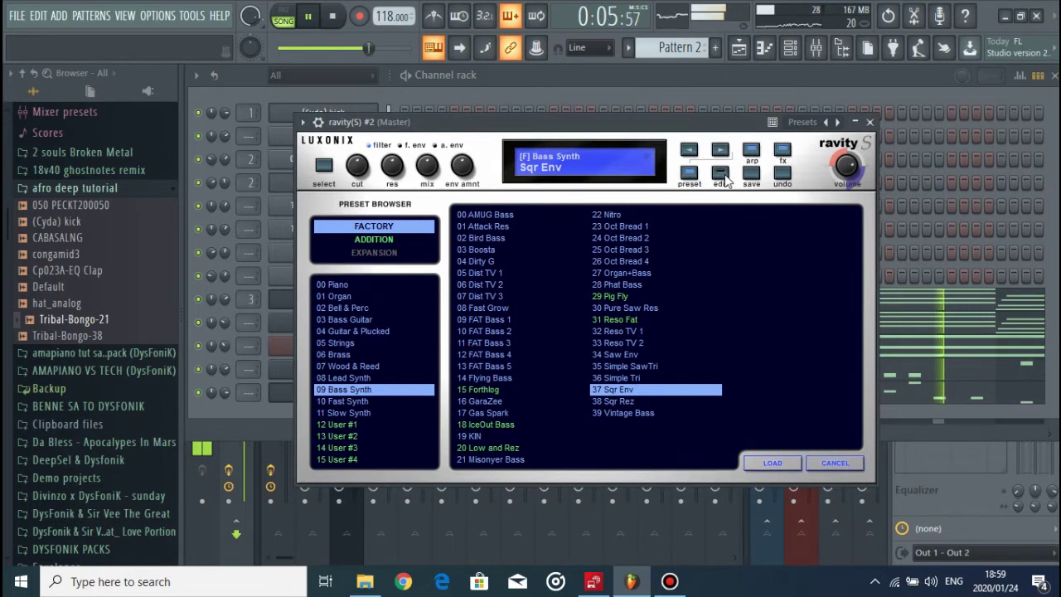
left_click(693, 177)
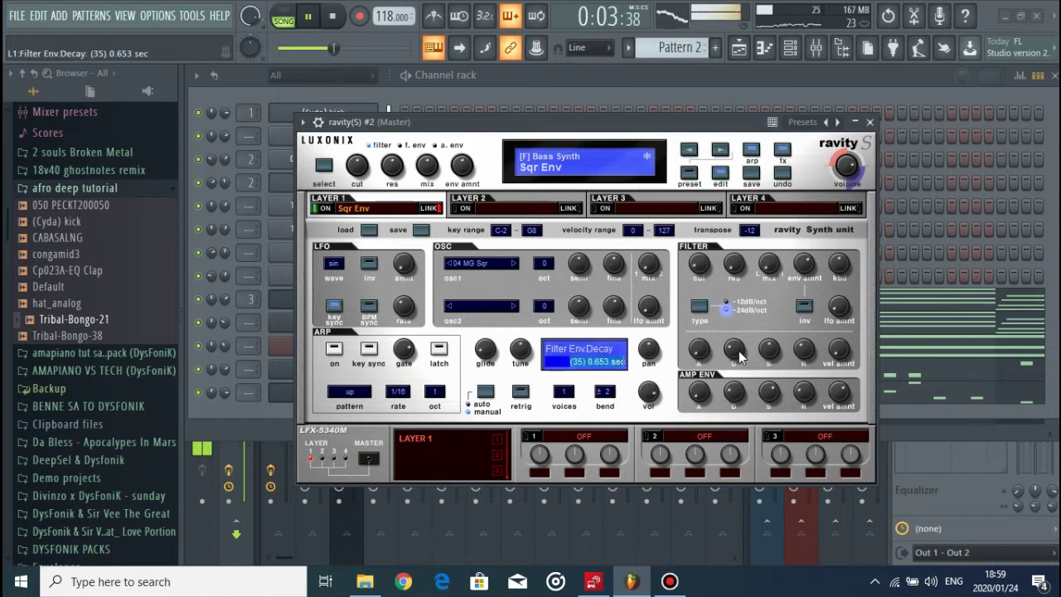
left_click_drag(739, 351, 740, 365)
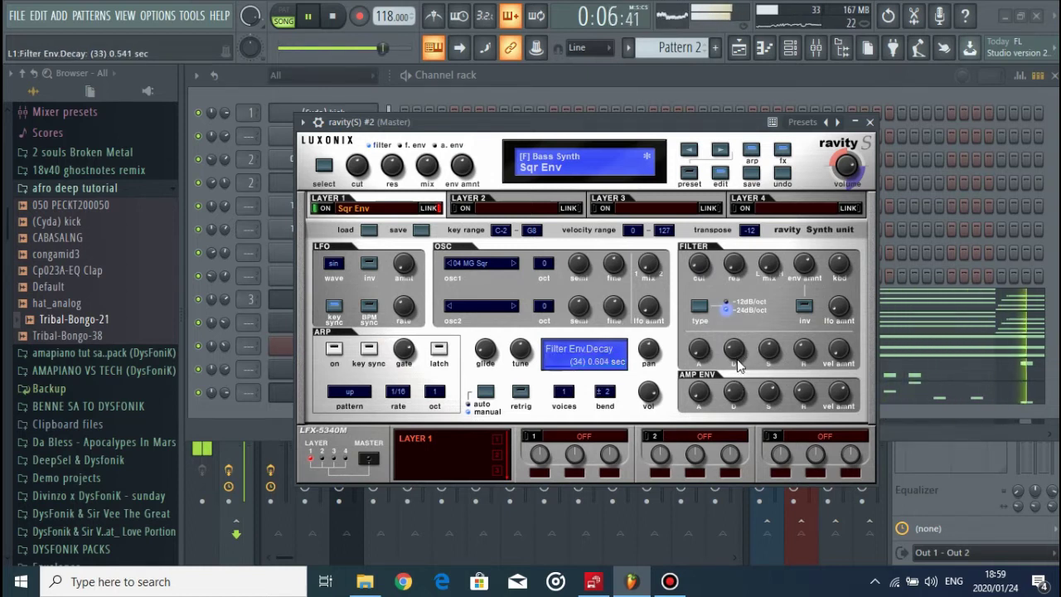
left_click(869, 122)
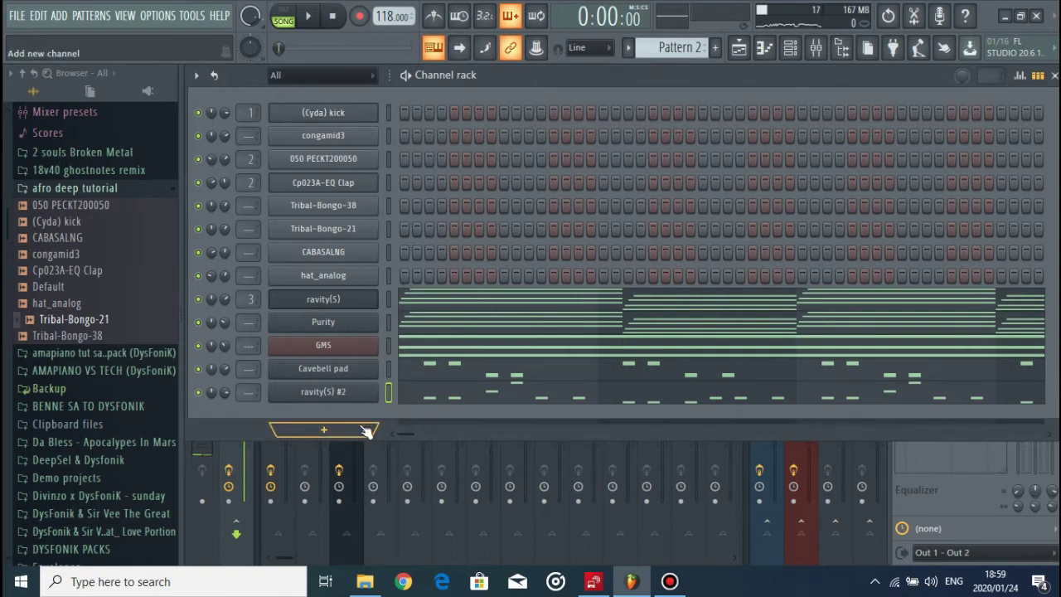
Step: Reopen the second ravity(S) instrument and show its detailed channel settings
left_click(322, 393)
left_click(317, 123)
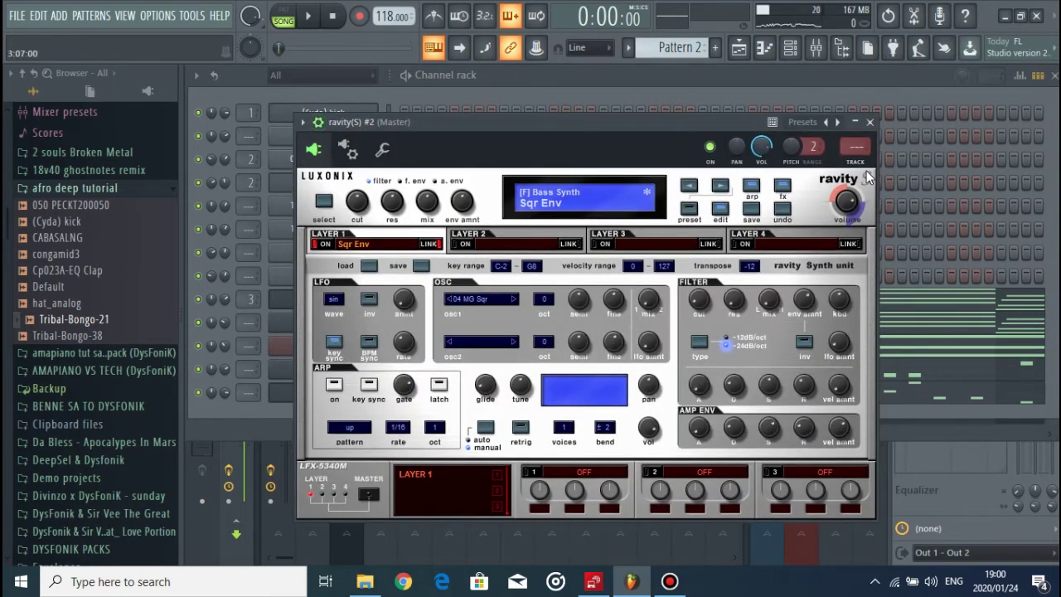
Step: Add Fruity Parametric EQ 2 to slot 1 of the ravity(S) #2 mixer track and adjust two of its bands during playback
left_click(862, 165)
left_click(920, 120)
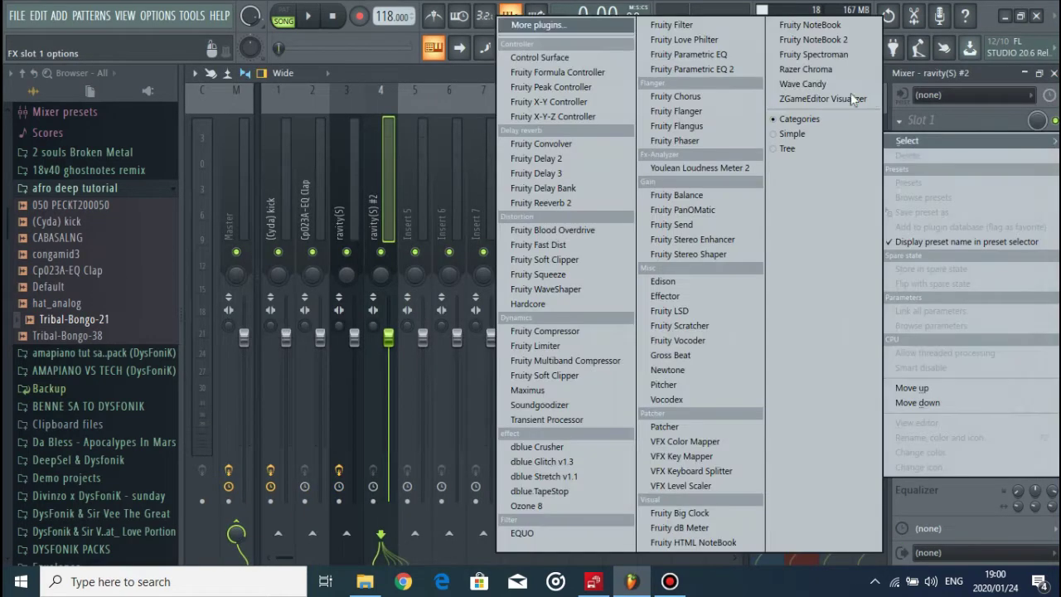
left_click(742, 69)
key("space")
left_click_drag(512, 310, 443, 367)
left_click_drag(305, 310, 256, 325)
left_click(719, 186)
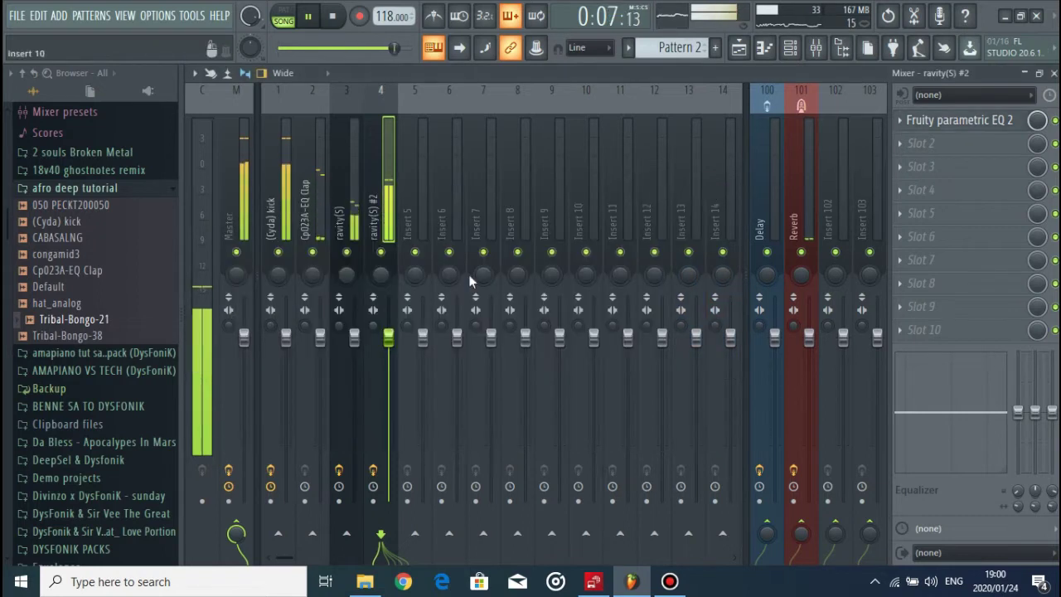
key("space")
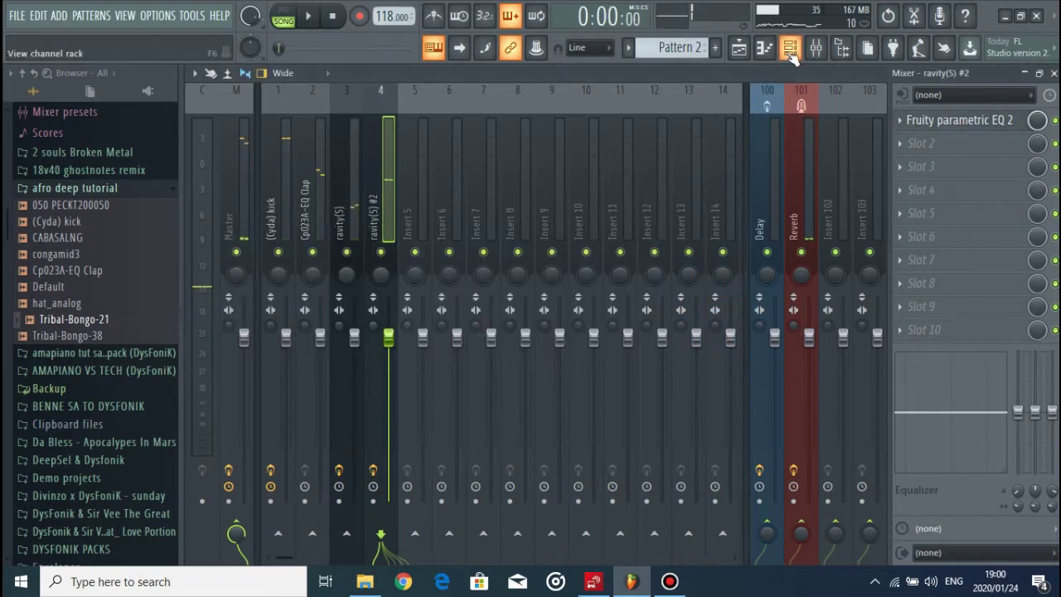
Step: Add a new Purity instrument channel to the channel rack and move its window fully into view
left_click(790, 50)
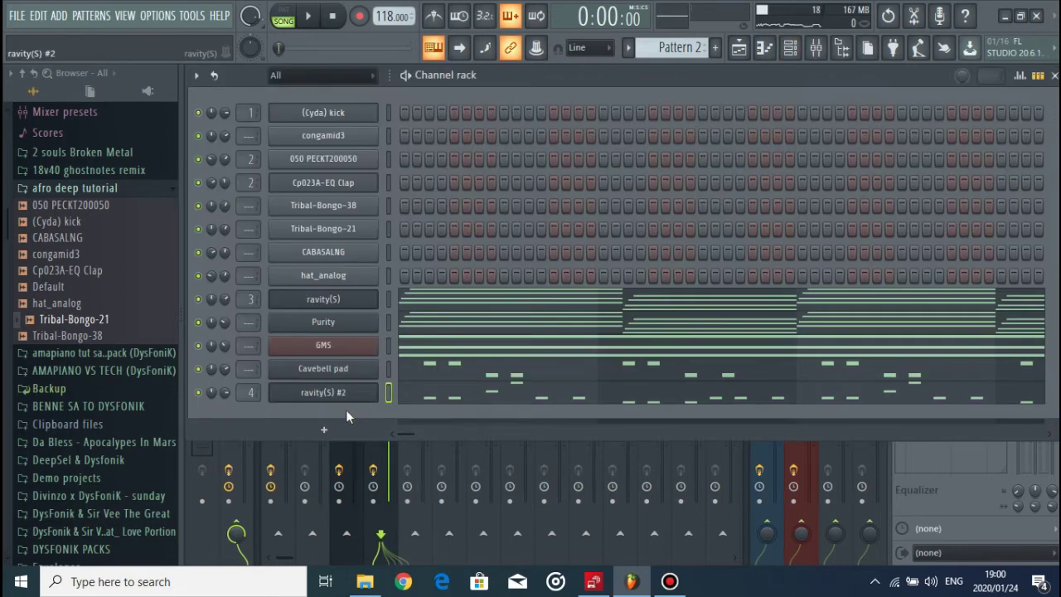
left_click(347, 434)
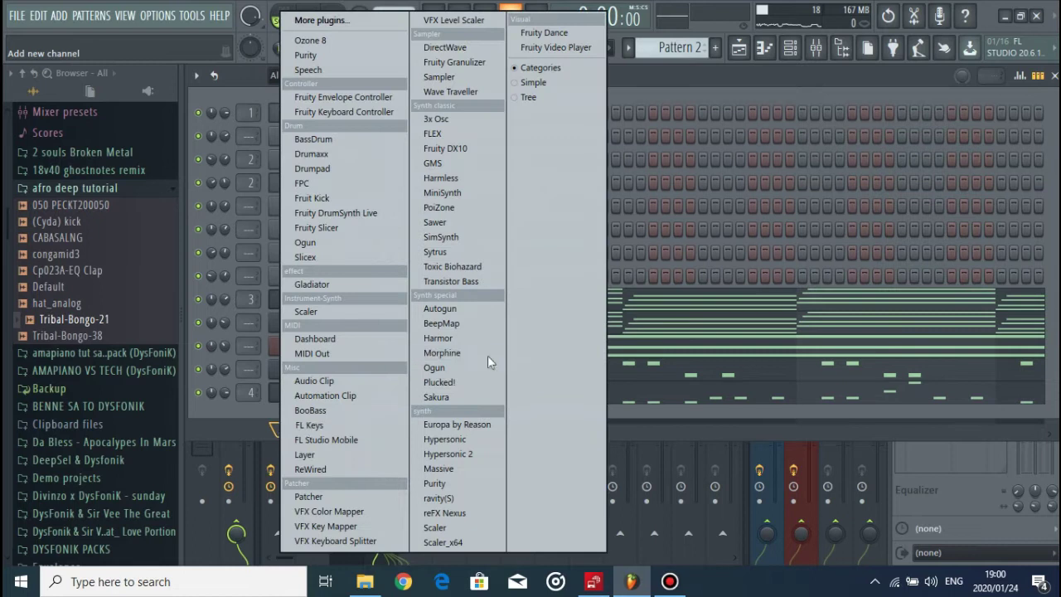
left_click(447, 484)
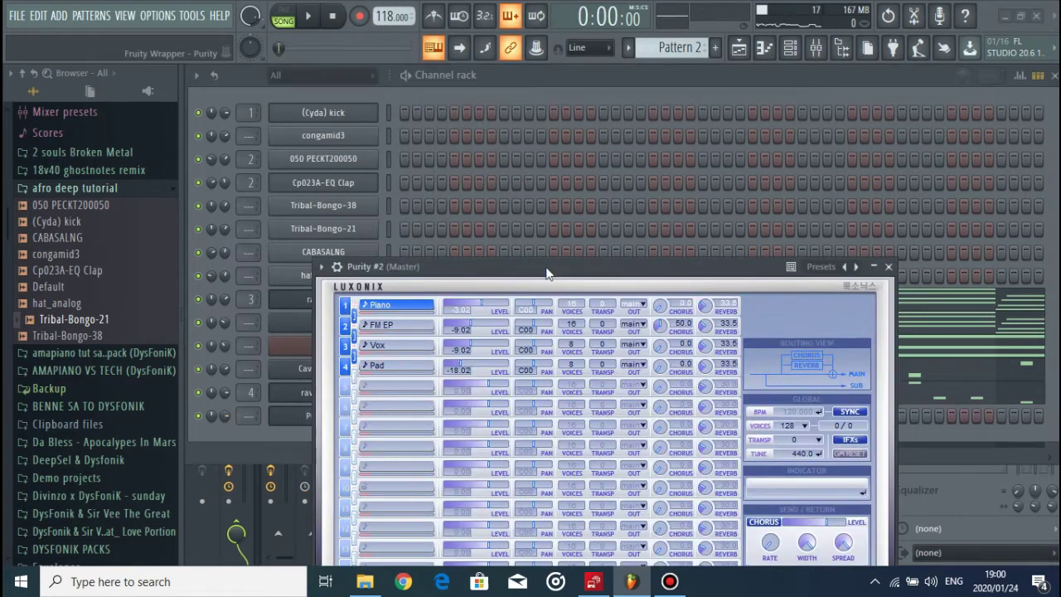
left_click_drag(543, 270, 543, 127)
Step: Load the Mellow EP preset from Purity's Piano category and close the instrument window
left_click(693, 526)
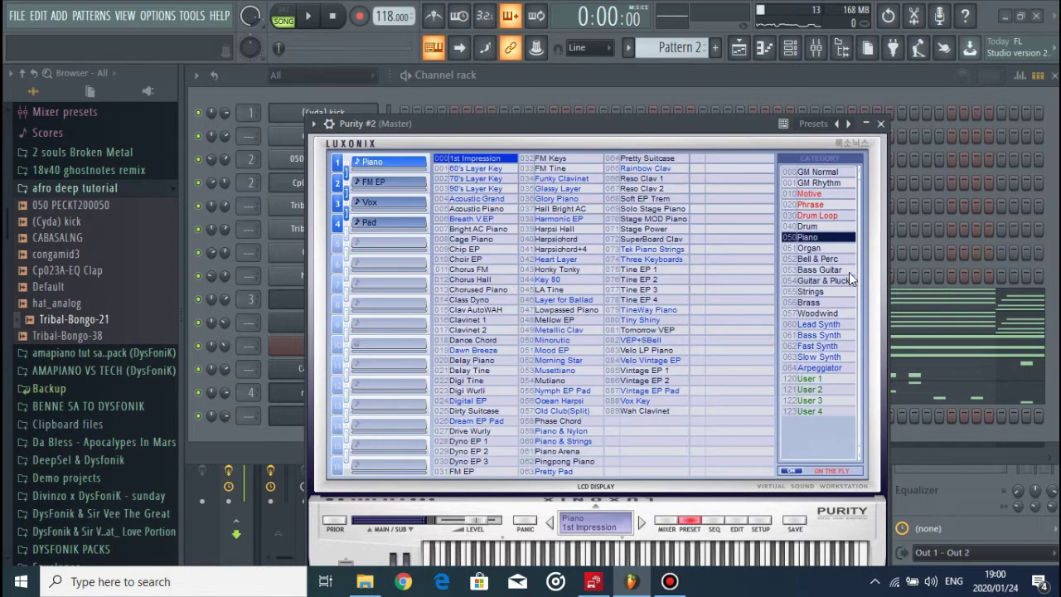
left_click(551, 331)
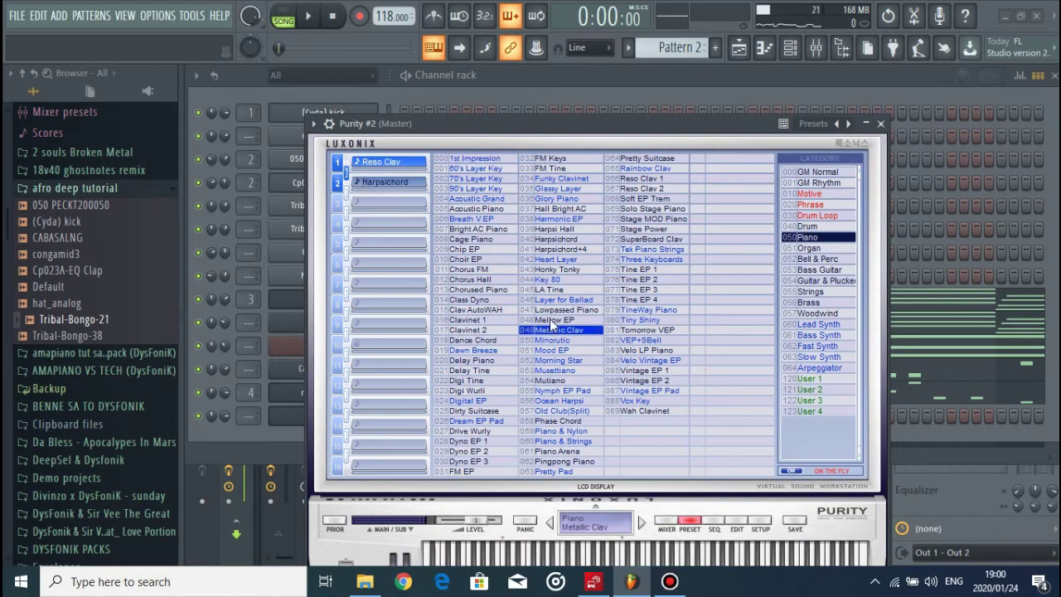
left_click(554, 321)
left_click(882, 124)
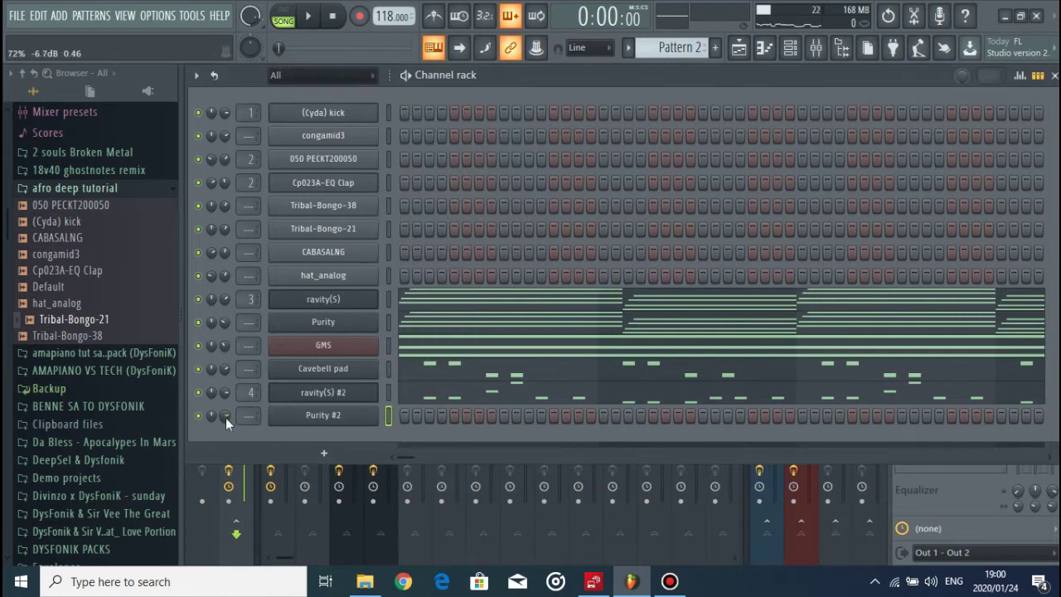
Step: Open the piano roll of Purity #2 and place D6 notes at steps 3 and 5 of bar 1
right_click(328, 415)
left_click(288, 441)
right_click(343, 414)
left_click(399, 374)
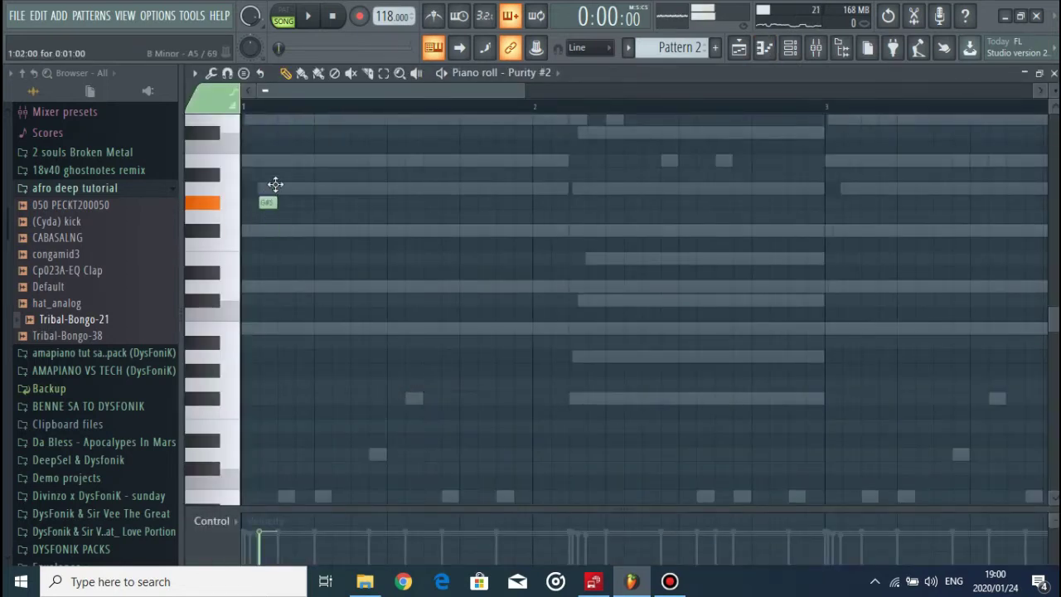
scroll(273, 199, "up", 2)
left_click_drag(267, 233, 267, 191)
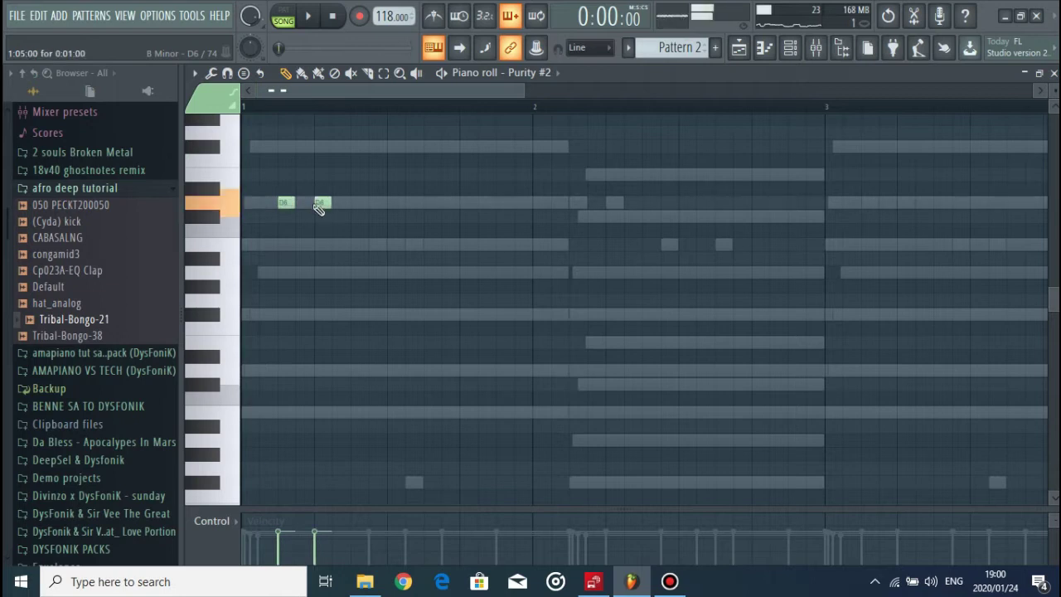
Step: Place F#6 notes at steps 6 and 8 of bar 1, checking their timing with playback
key("space")
left_click(332, 146)
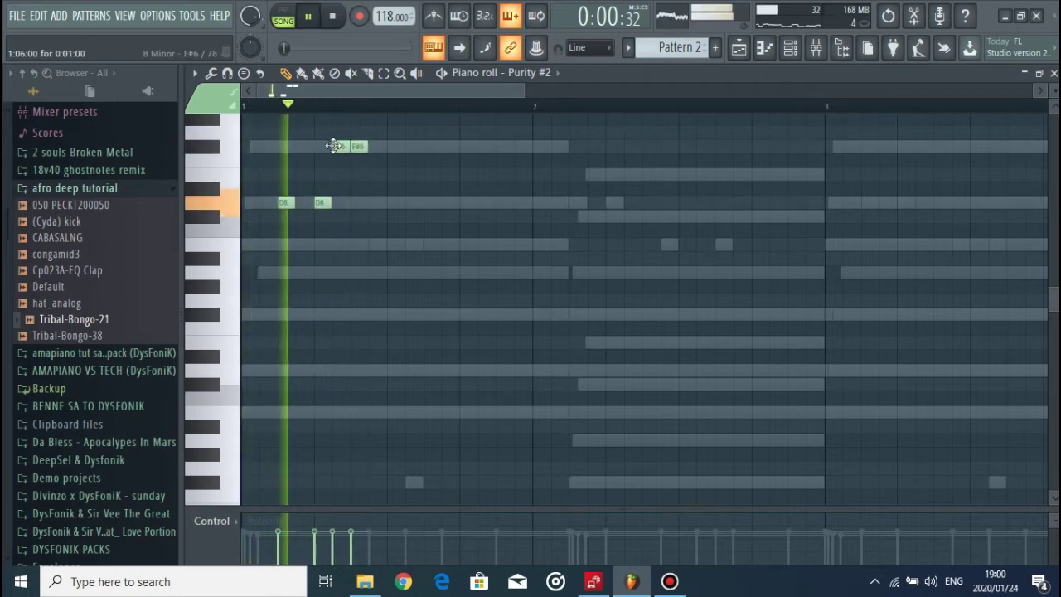
key("space")
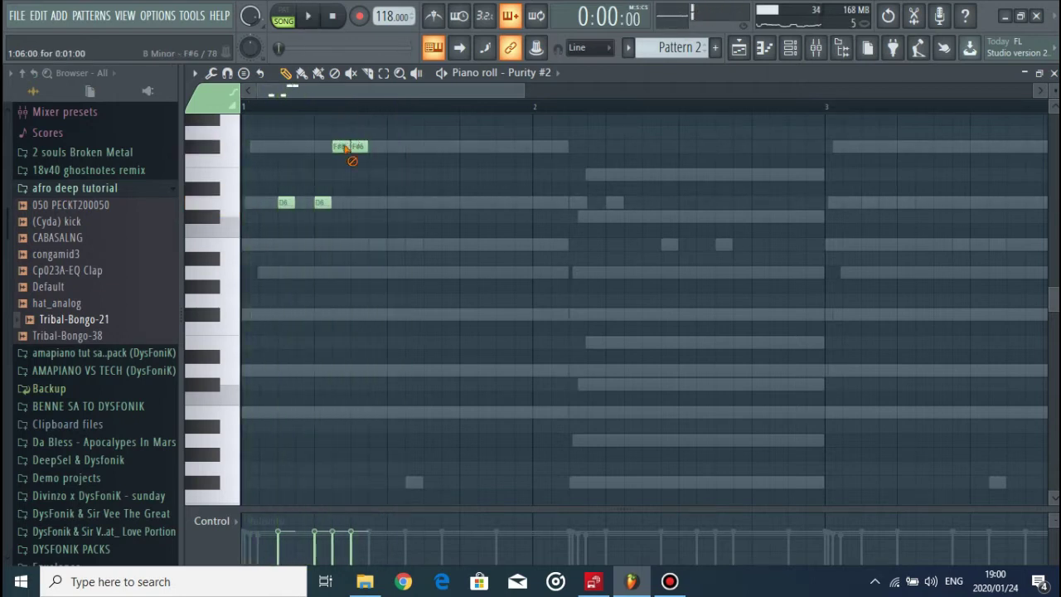
left_click(375, 148)
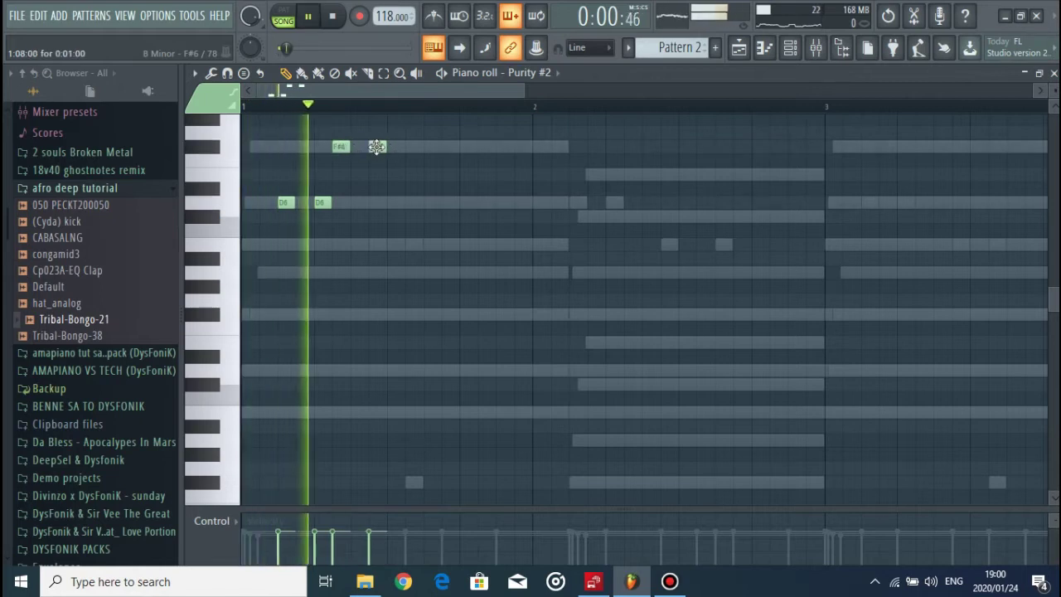
Step: Add an A6 note at step 10 and an F#6 note at step 14 of bar 1
scroll(426, 171, "up", 1)
scroll(407, 170, "up", 2)
left_click(408, 228)
key("space")
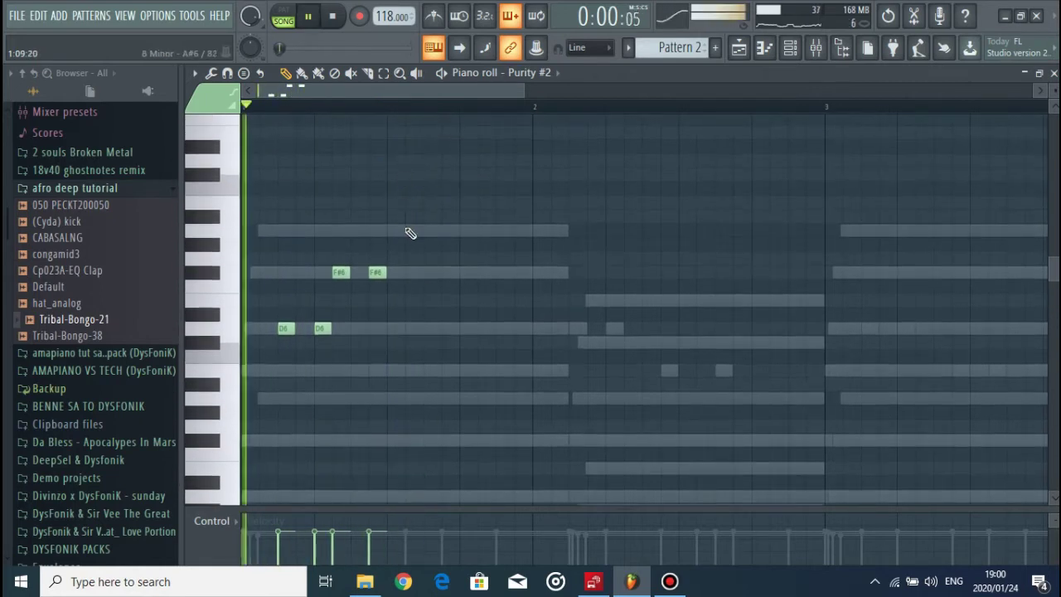
left_click(486, 272)
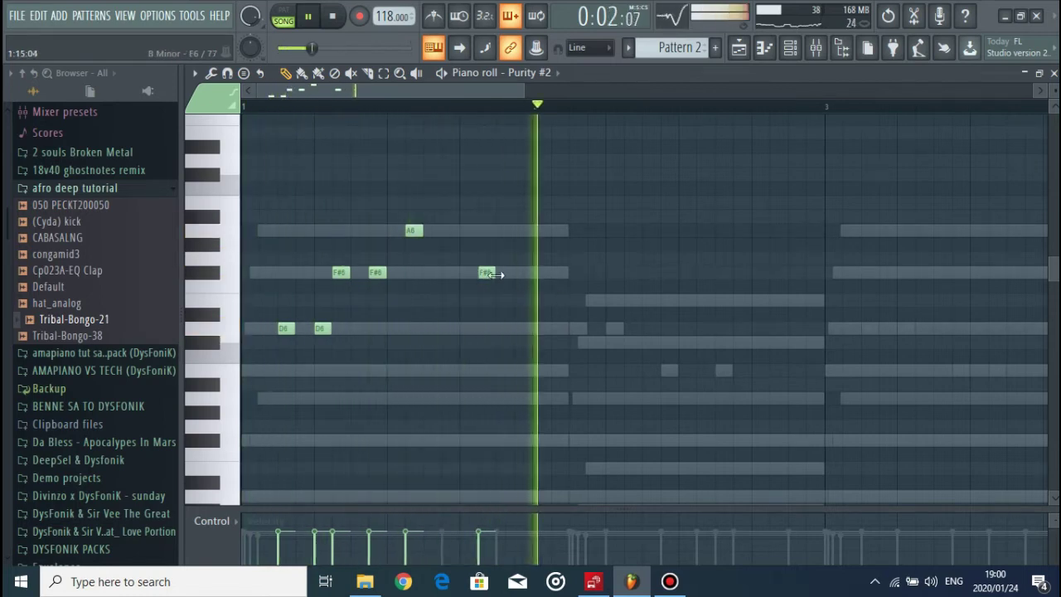
Step: Place two E6 notes at steps 3 and 5 of bar 2, auditioning the melody against the track
left_click(554, 329)
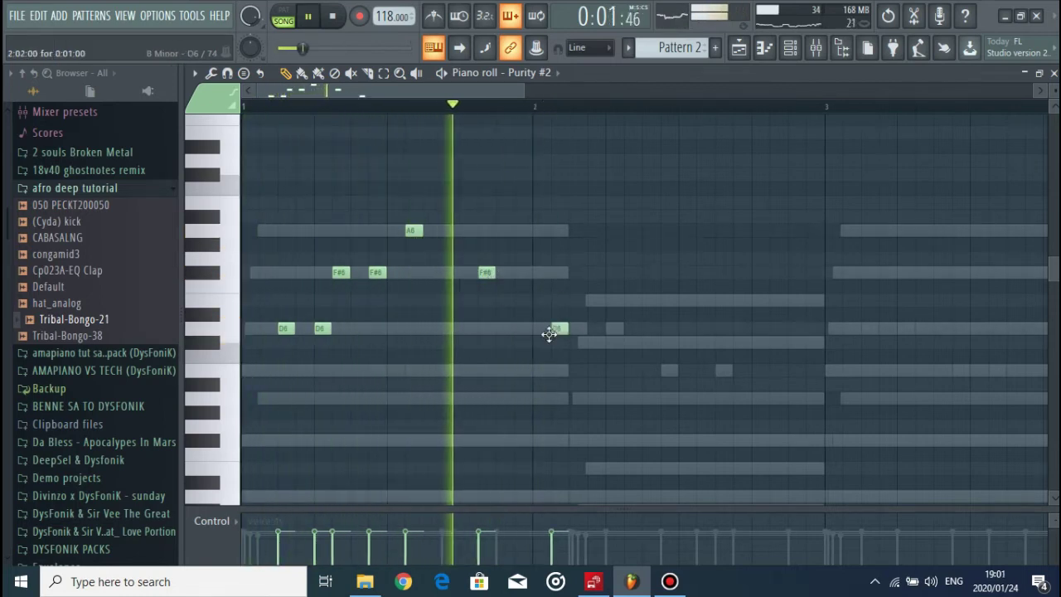
key("space")
key("space")
left_click_drag(557, 328, 559, 300)
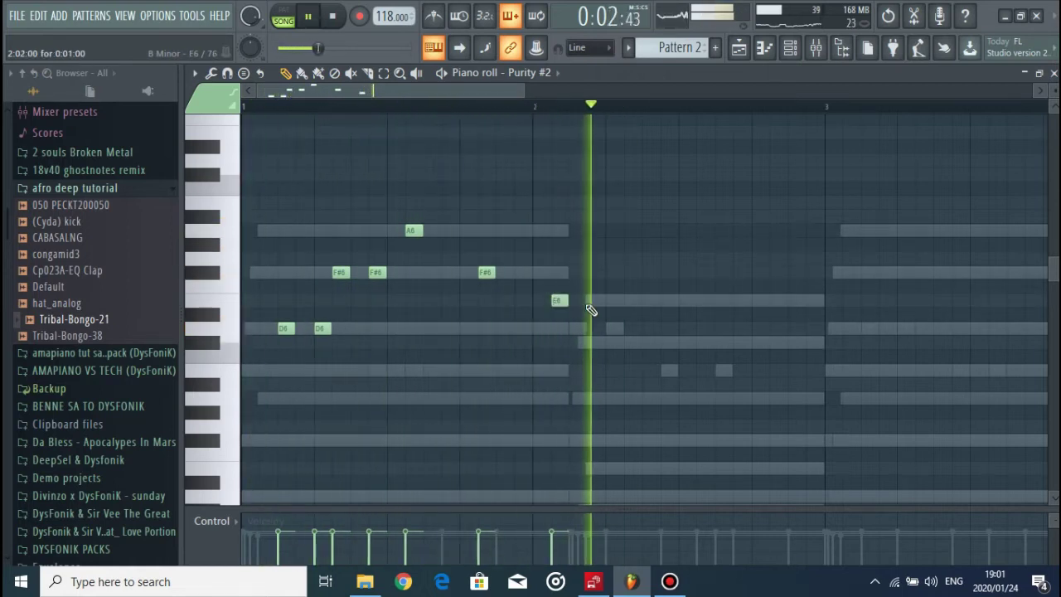
left_click(615, 301)
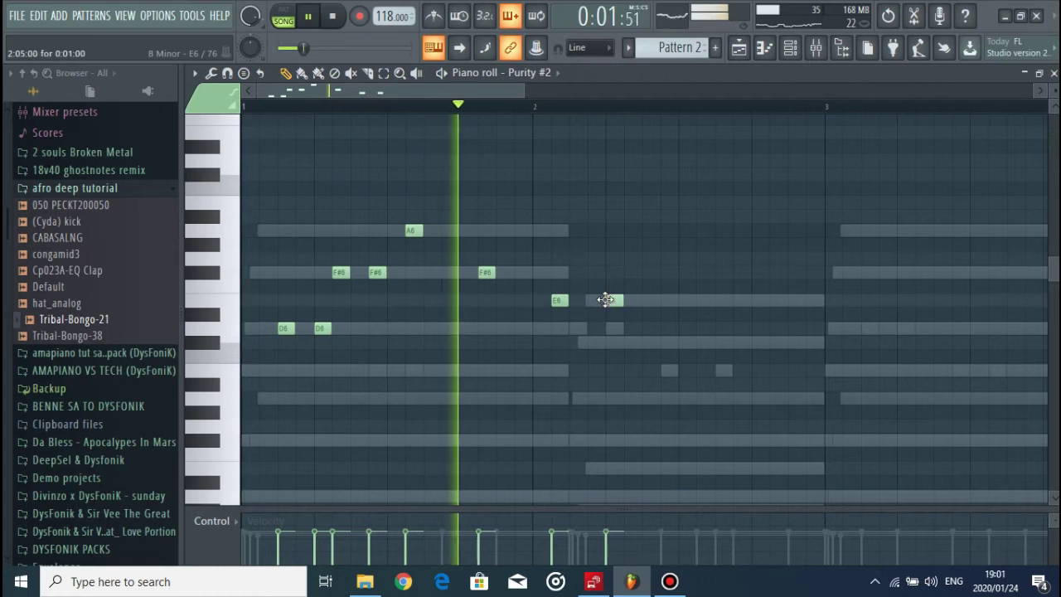
left_click_drag(558, 299, 580, 301)
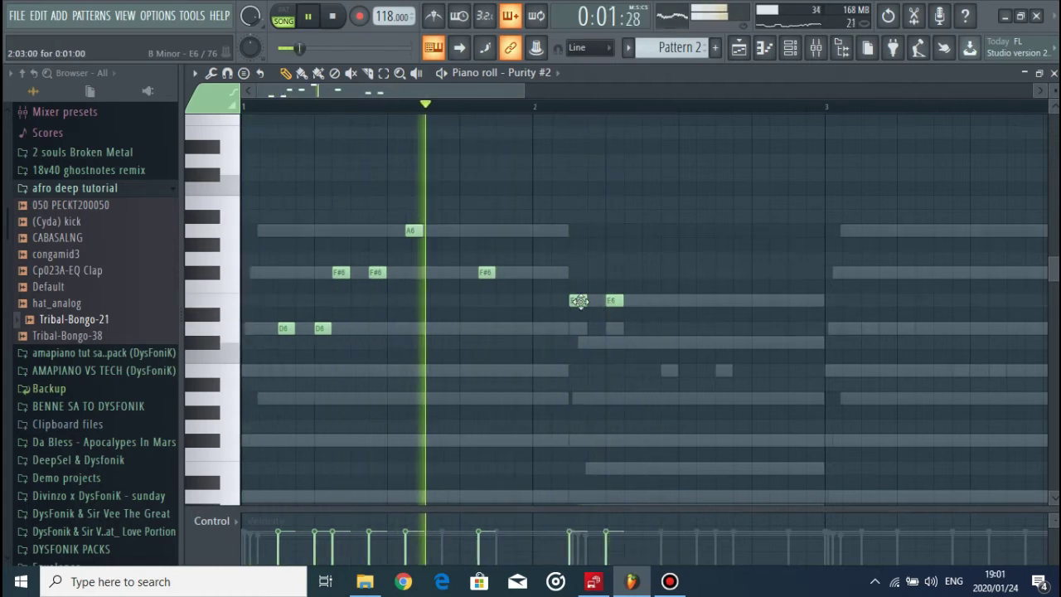
Step: Add a third E6 note at step 8 of bar 2 and play the melody from the start
left_click(686, 300)
key("space")
left_click_drag(686, 300, 671, 299)
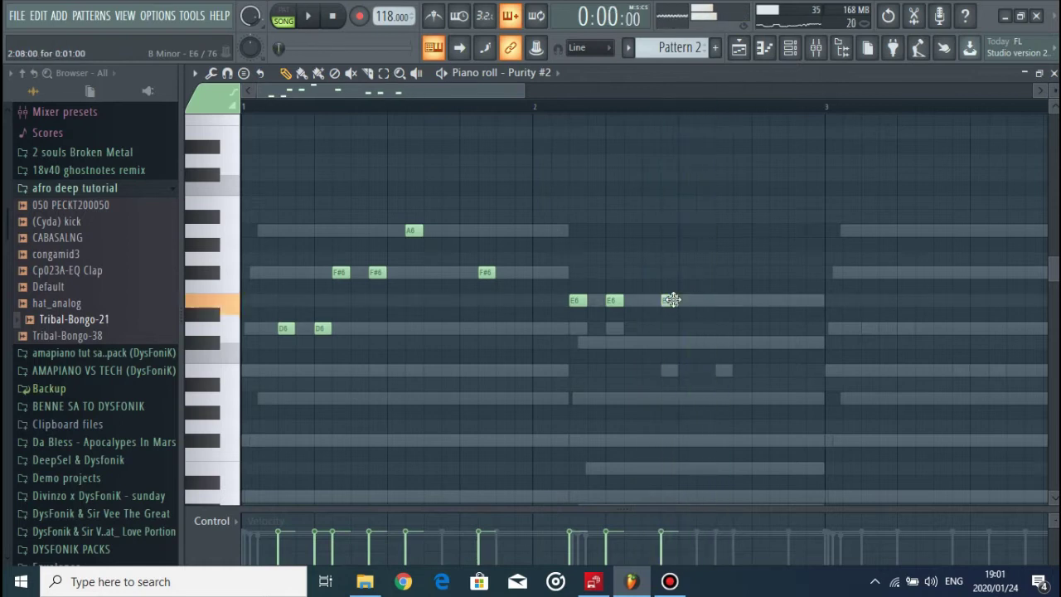
key("space")
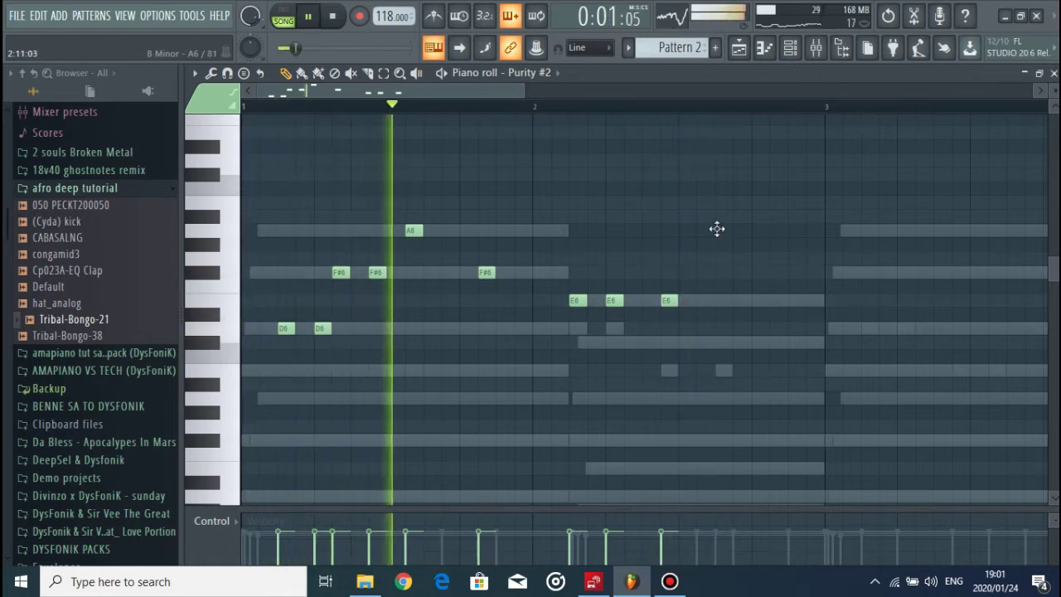
Step: Place A6 notes at steps 10 and 14 of bar 2 and play the phrase back
left_click(719, 230)
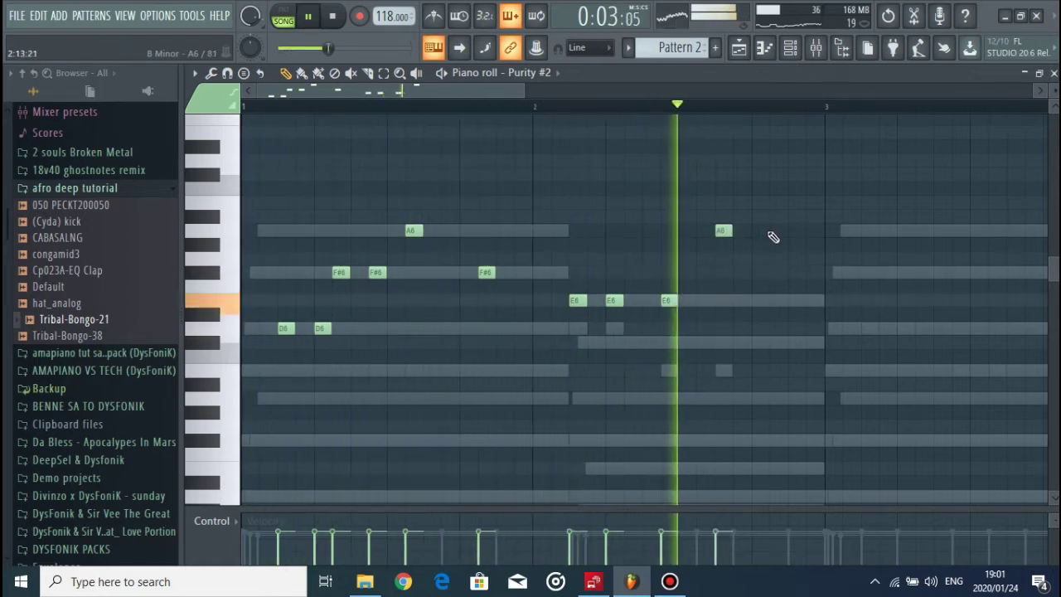
left_click(772, 231)
key("space")
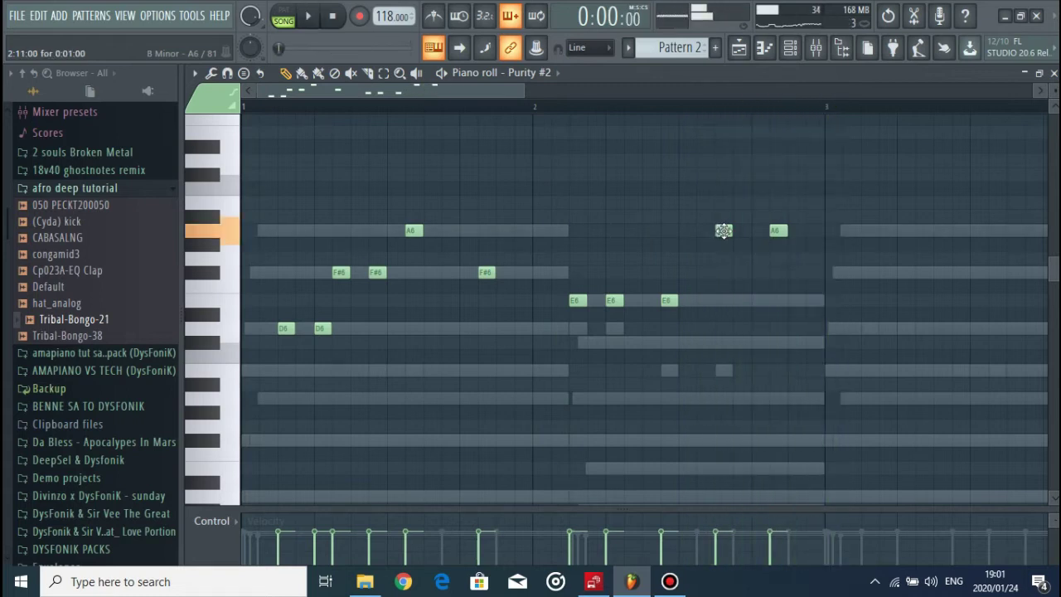
key("space")
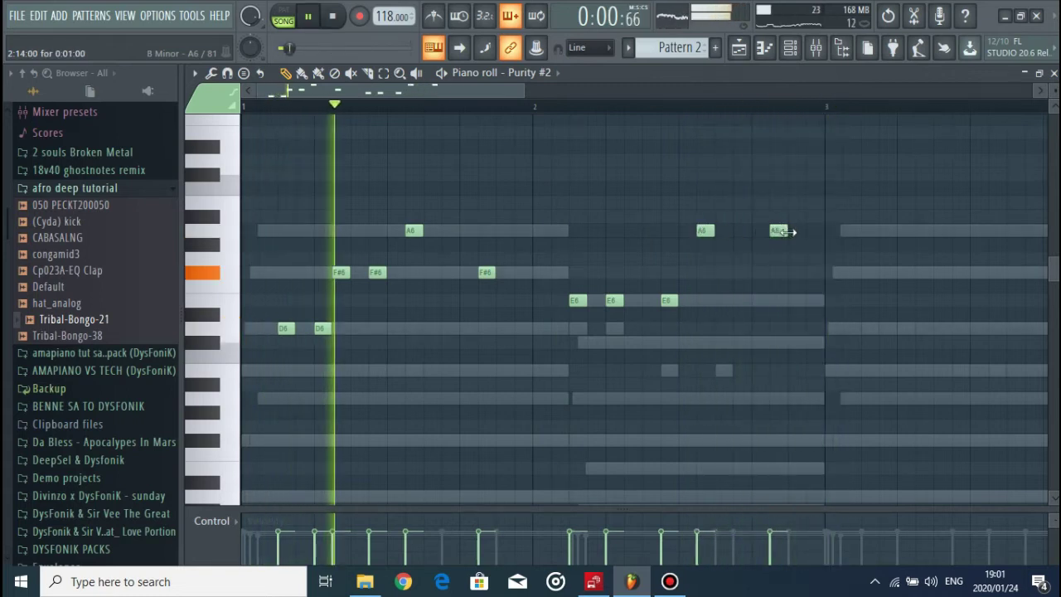
Step: Duplicate the melody of bars 1 and 2 into bars 3 and 4, stop playback and return to the channel rack
scroll(589, 119, "down", 2)
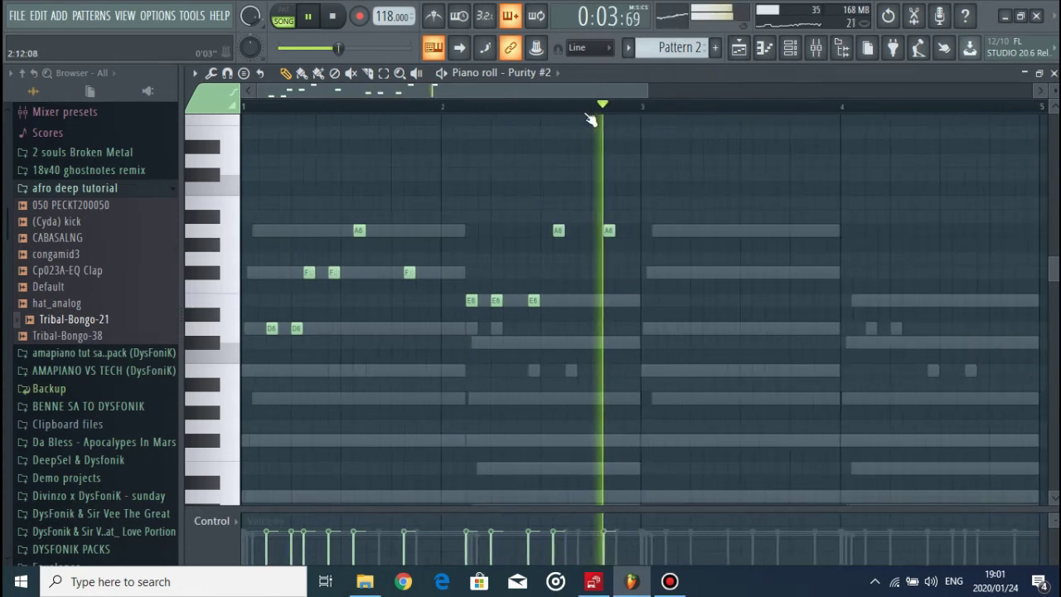
left_click_drag(641, 105, 242, 105)
key("ctrl+b")
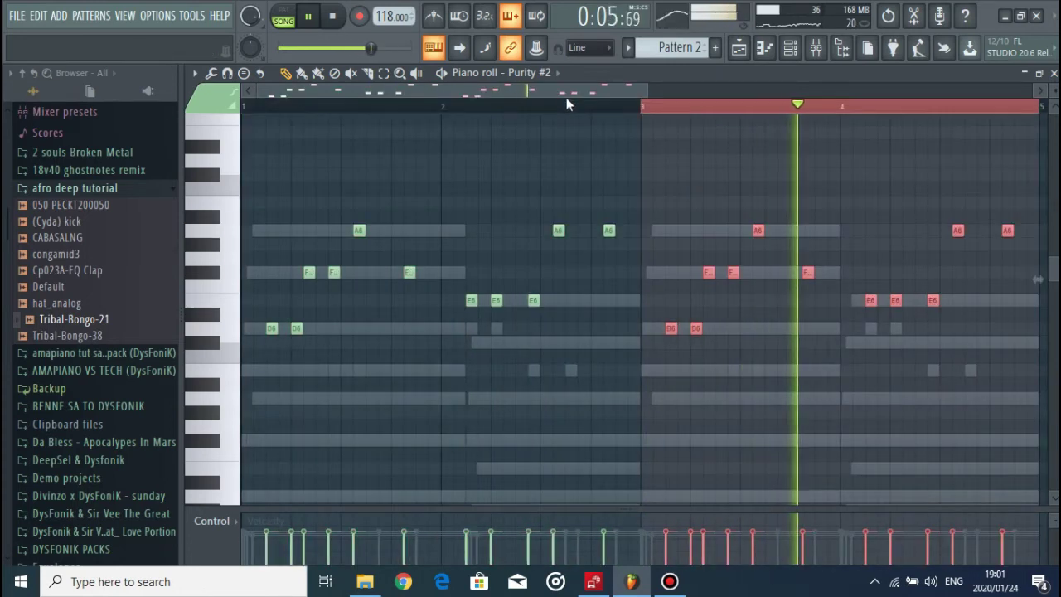
key("space")
left_click(794, 49)
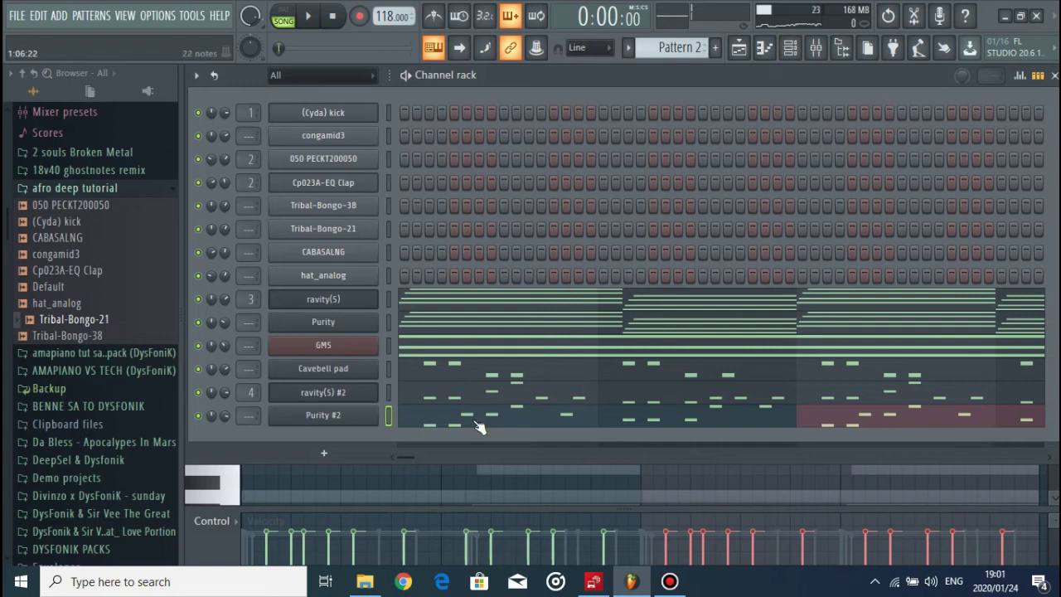
key("F9")
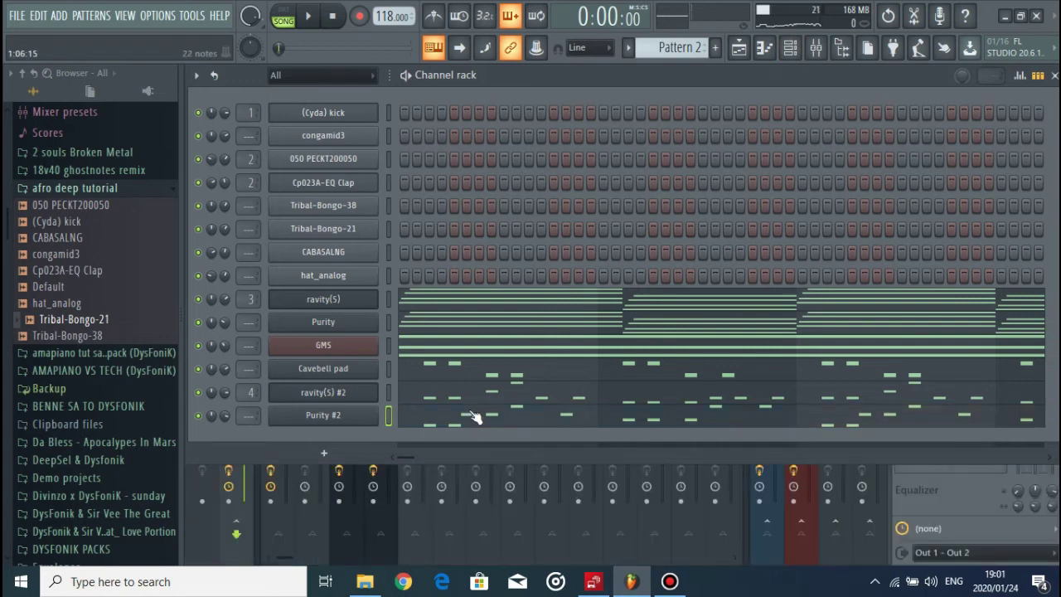
left_click(355, 461)
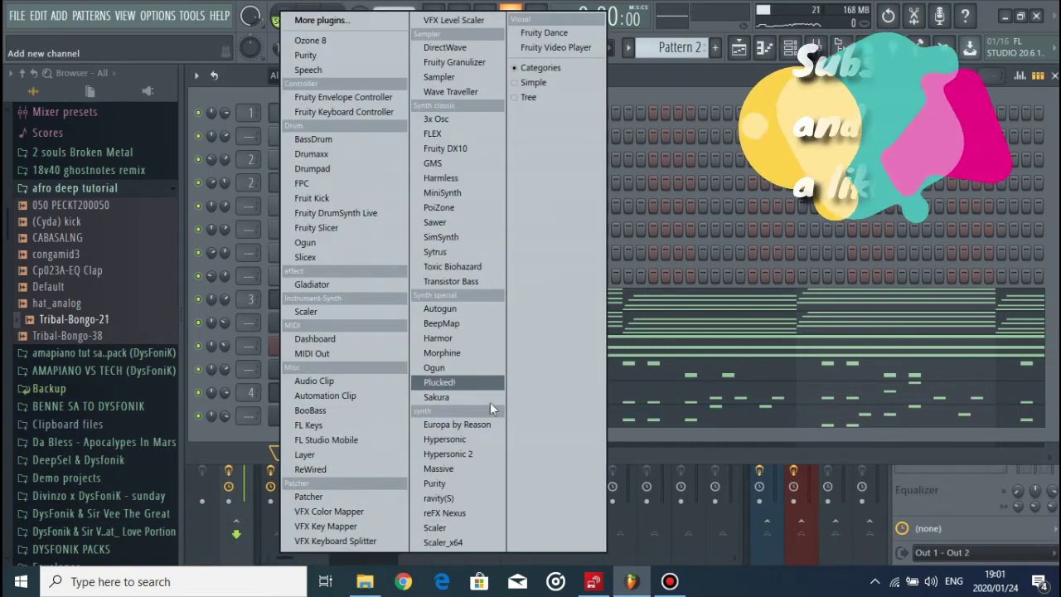
left_click(463, 484)
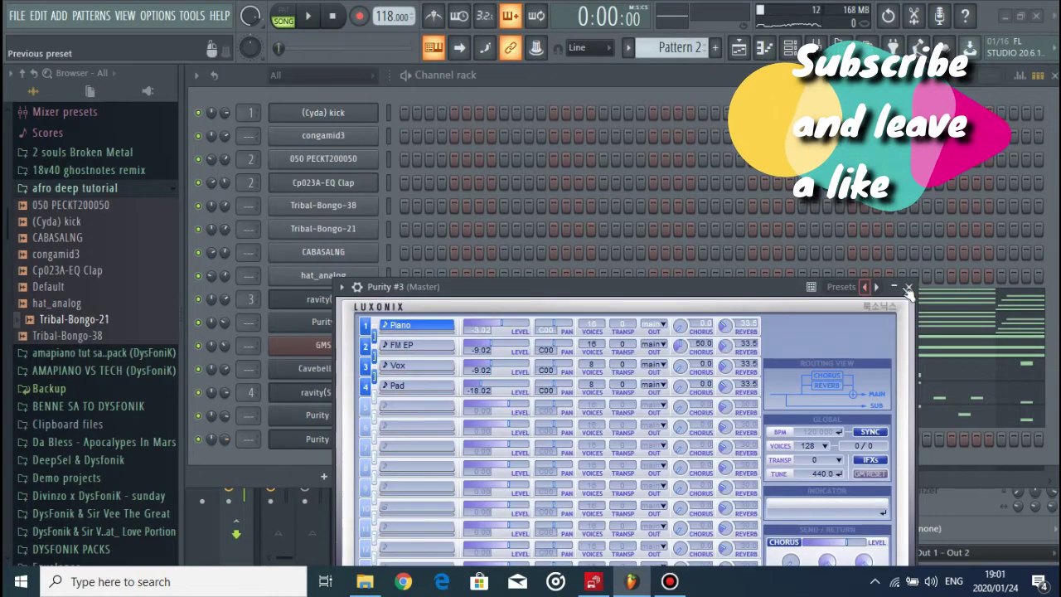
left_click(909, 286)
right_click(361, 441)
key("d")
key("Return")
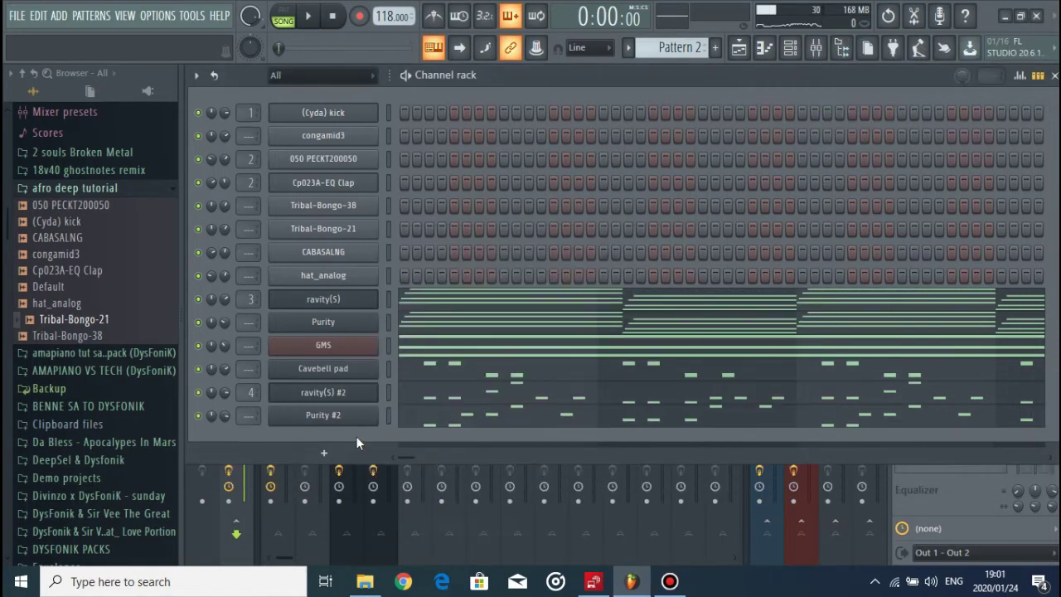
Step: Clone the Purity #2 channel, close the copy's instrument window and open the copy's empty piano roll
right_click(354, 413)
left_click(472, 507)
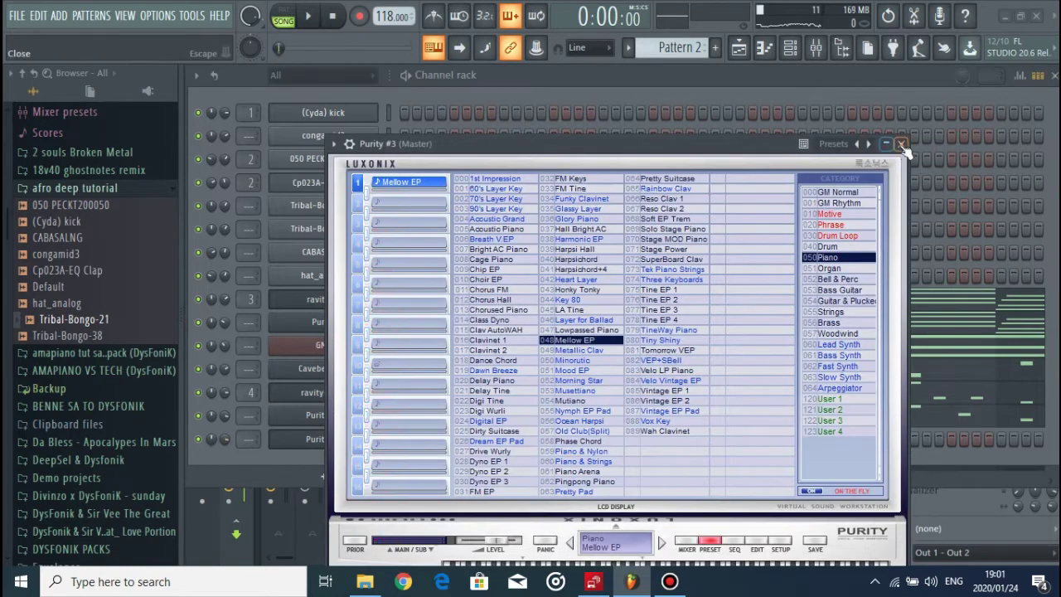
left_click(902, 145)
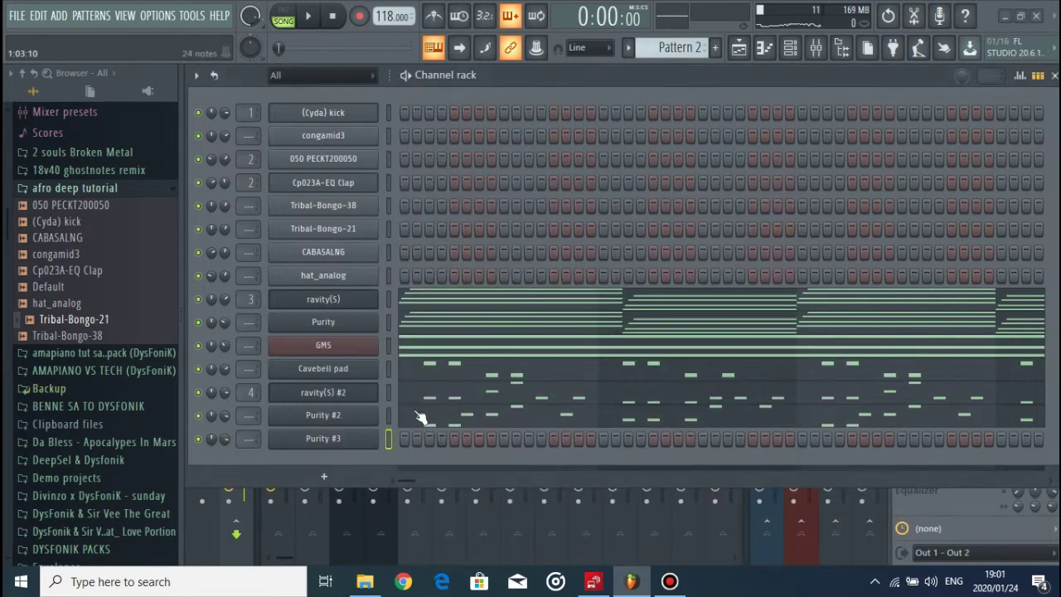
right_click(365, 441)
left_click(423, 374)
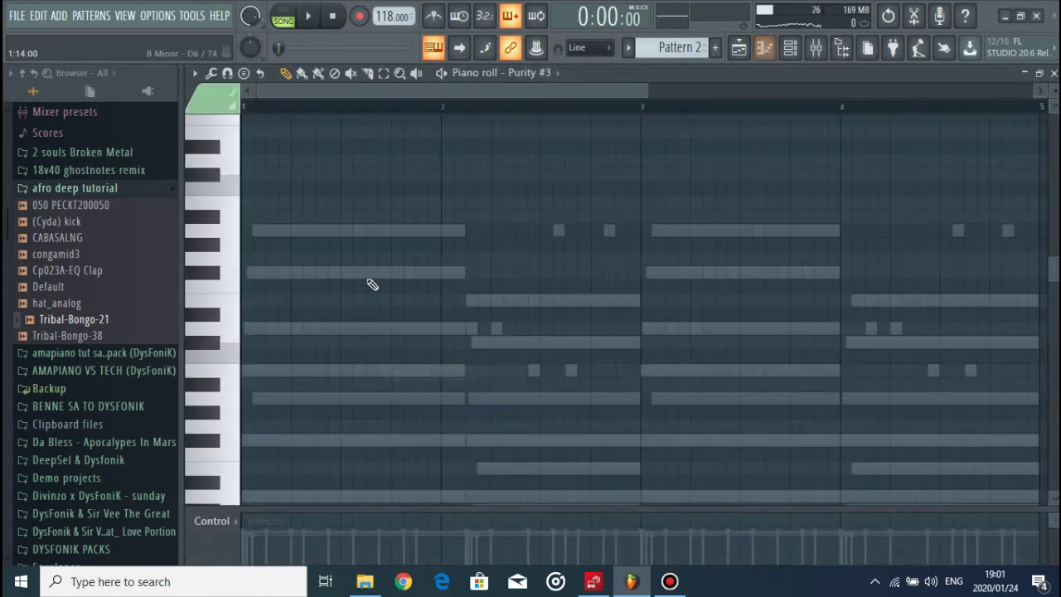
Step: Stamp an F#4 minor chord at step 3 of bar 2 in the piano roll and play it back
left_click(227, 74)
left_click(244, 74)
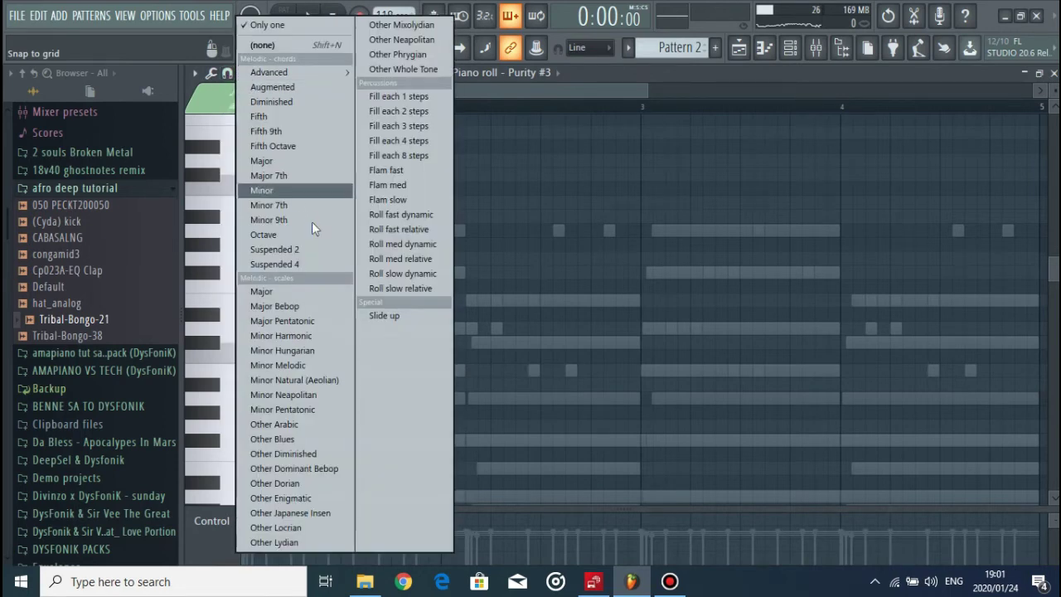
left_click(290, 190)
scroll(344, 336, "down", 3)
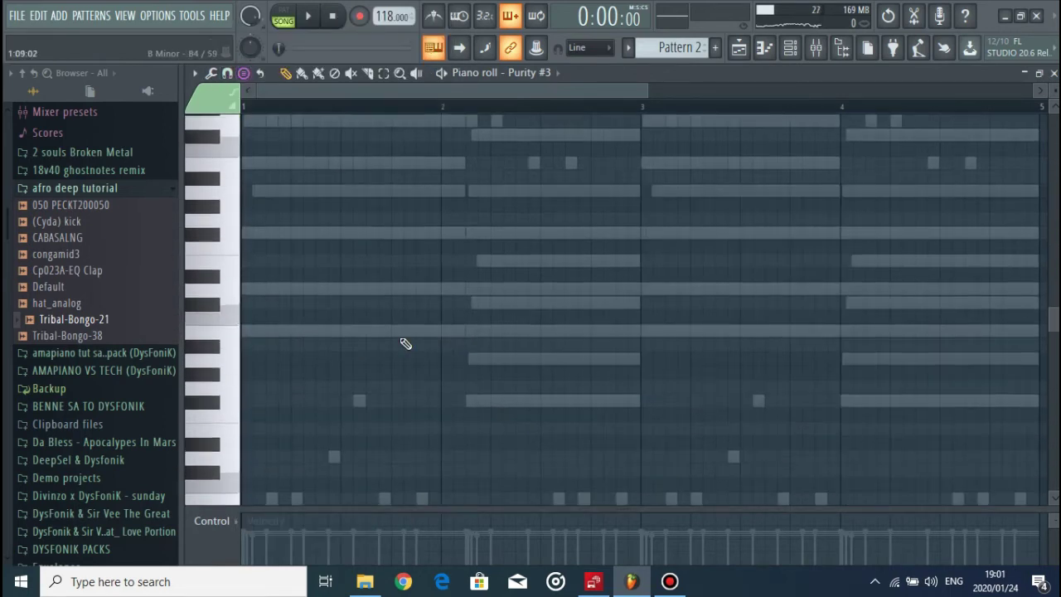
key("space")
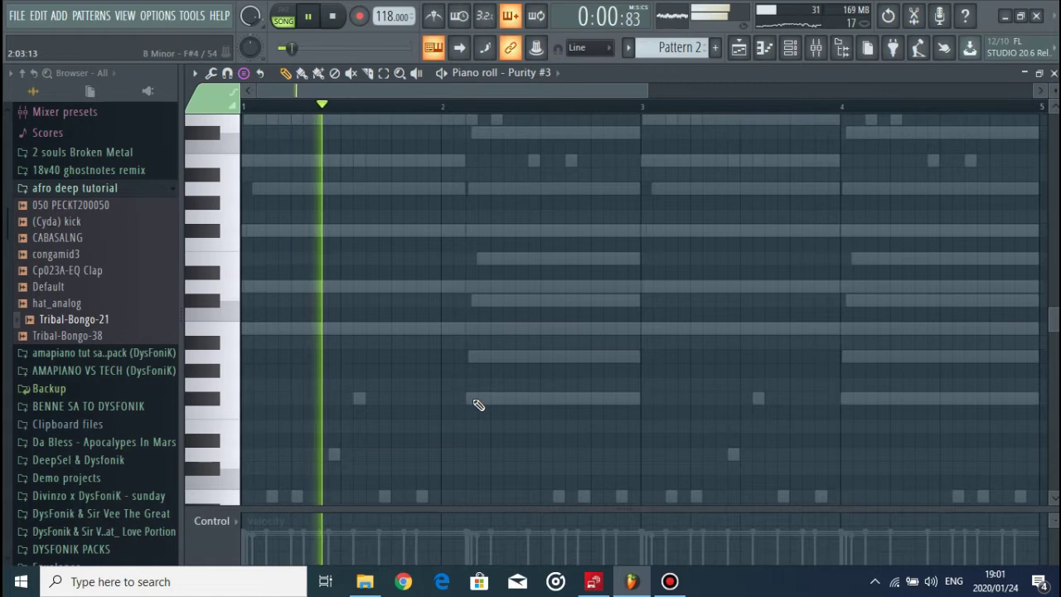
left_click(471, 399)
key("space")
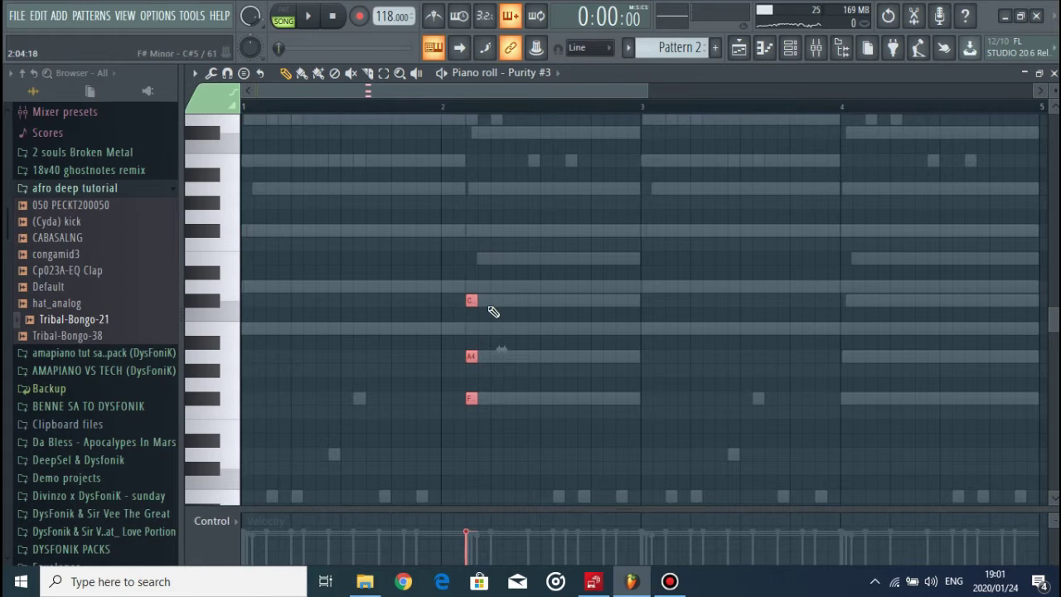
key("space")
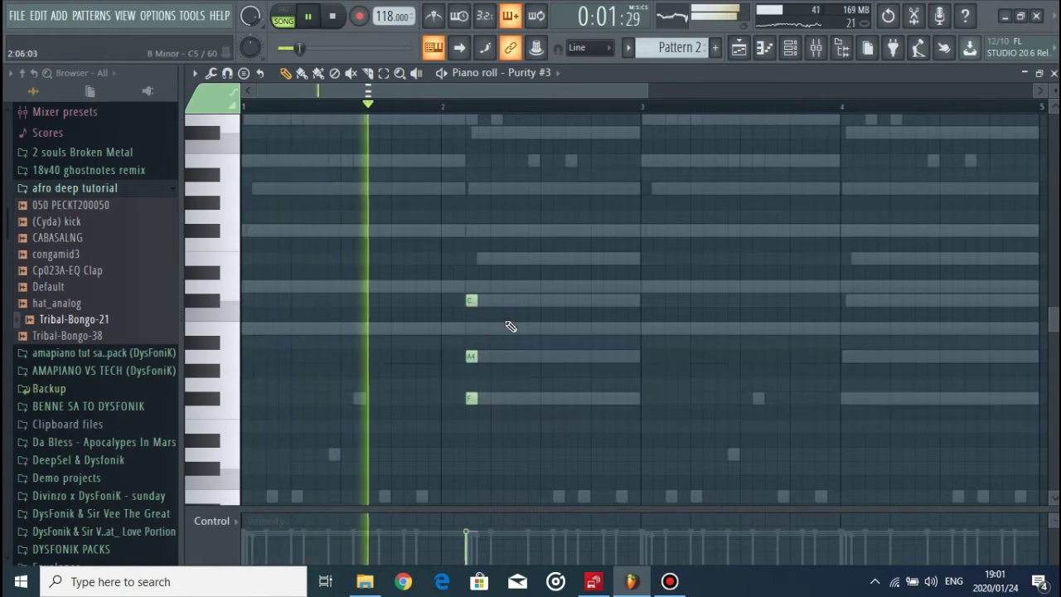
Step: Lower the chord's top note to B4 and duplicate bars 1 and 2 into bars 3 and 4
key("space")
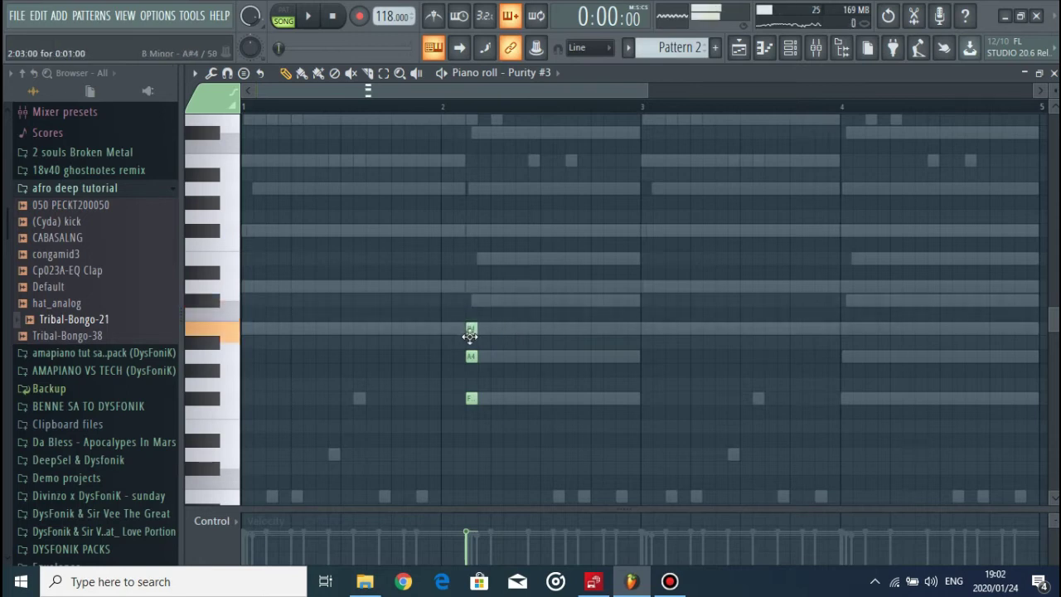
key("space")
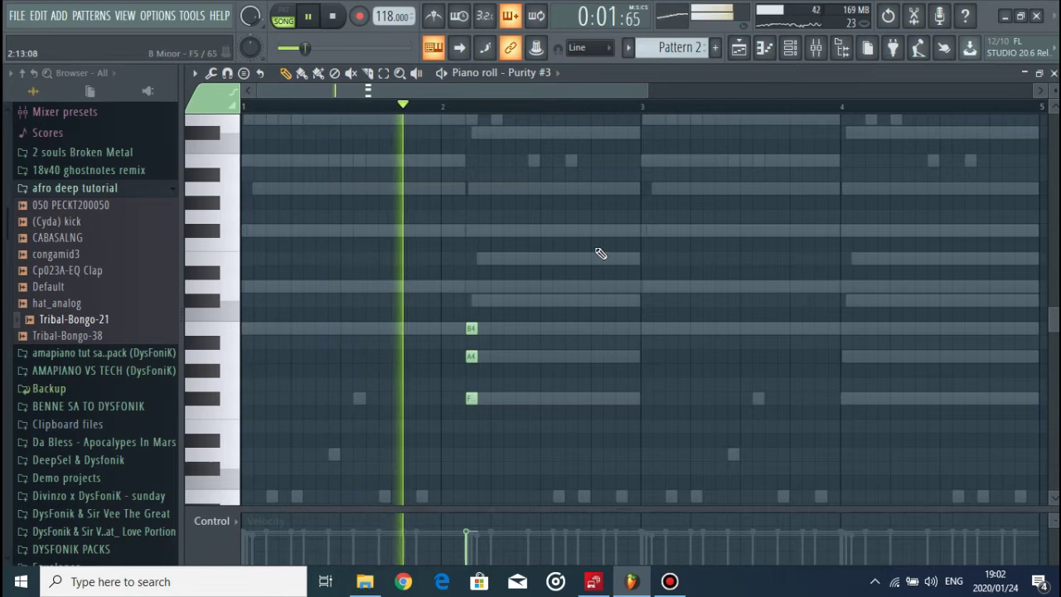
scroll(650, 109, "down", 2)
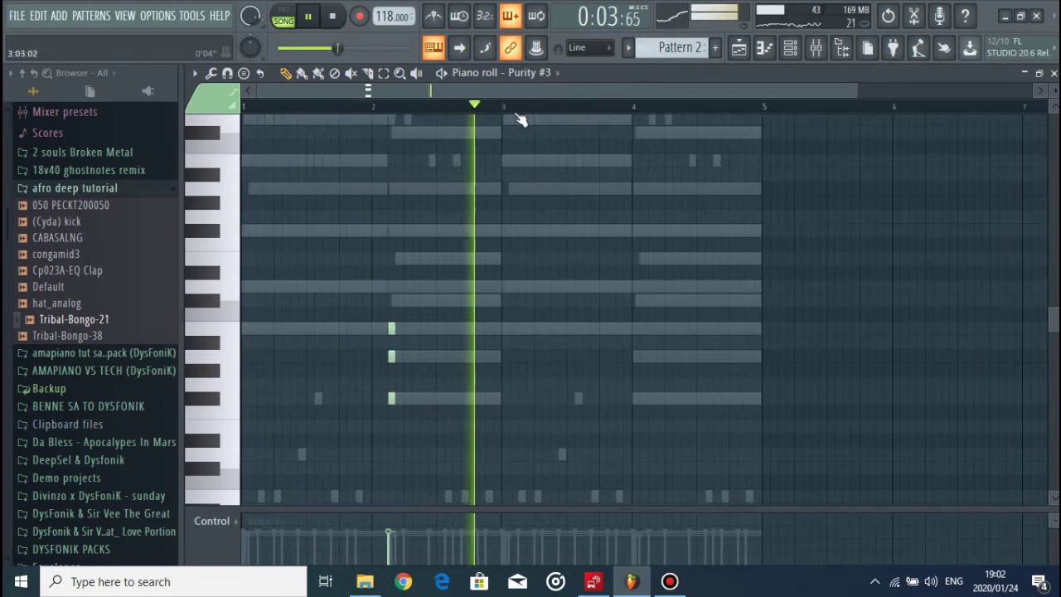
left_click_drag(504, 107, 204, 111)
key("ctrl+b")
key("ctrl+d")
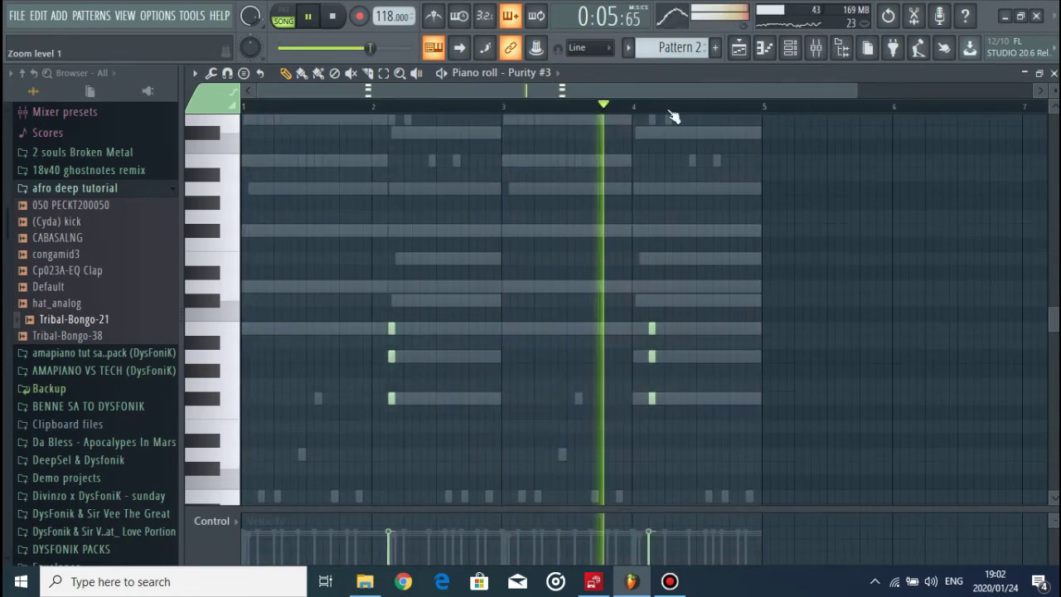
Step: Open the Purity #3 instrument from the channel rack and route it to mixer track 5
left_click(795, 49)
left_click(341, 439)
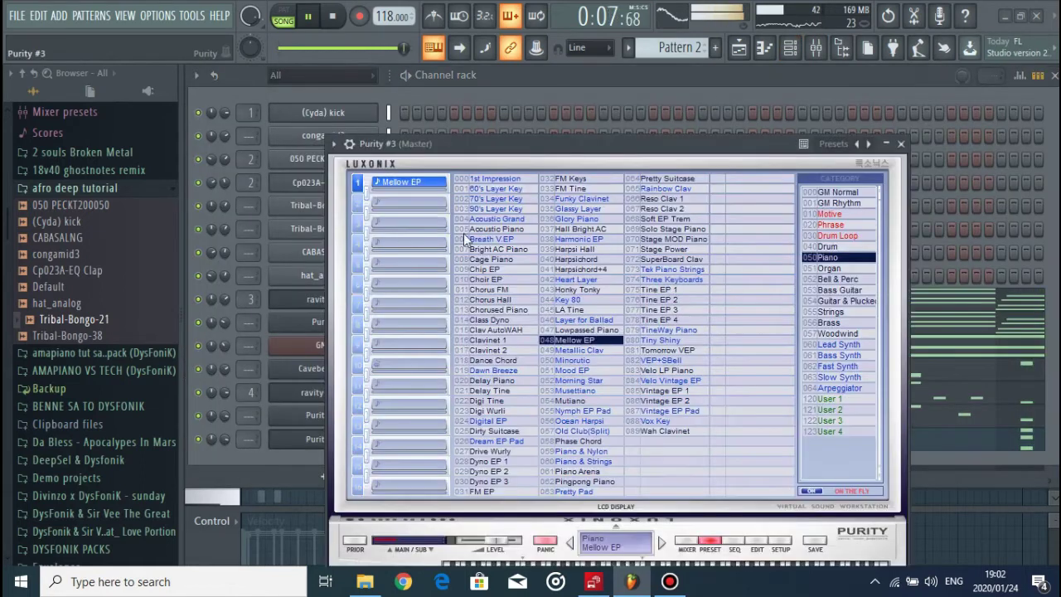
left_click(349, 144)
left_click(886, 182)
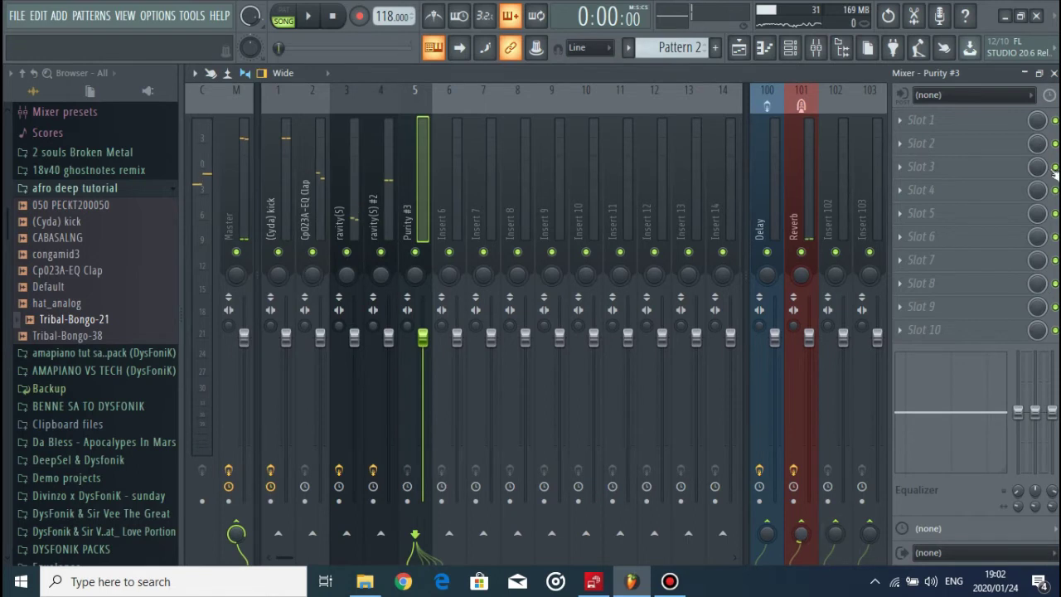
Step: Load Fruity Convolver on the Purity #3 mixer track and move it down to slot 2
left_click(969, 116)
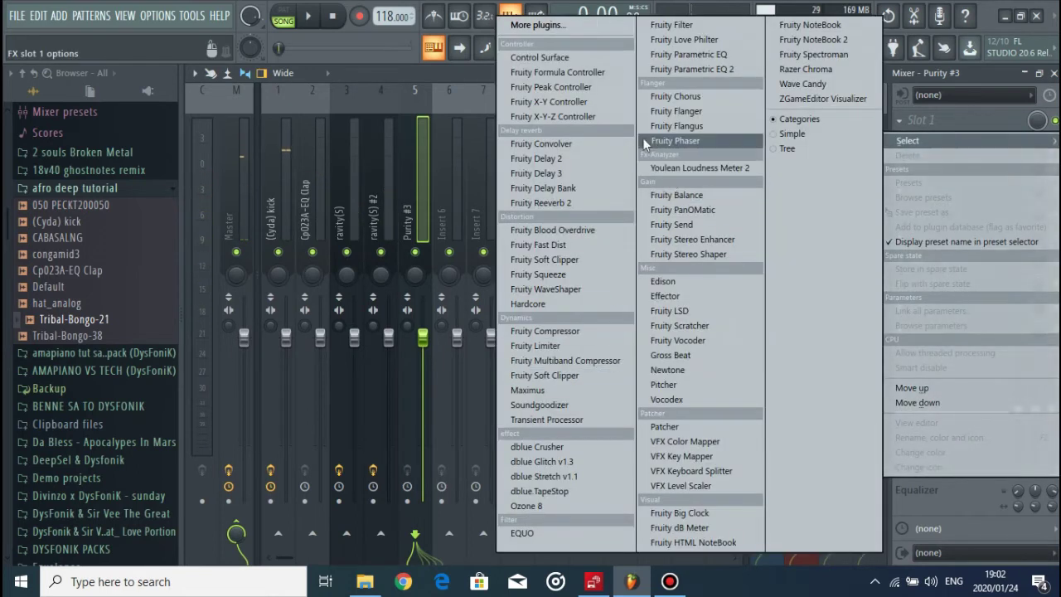
left_click(543, 144)
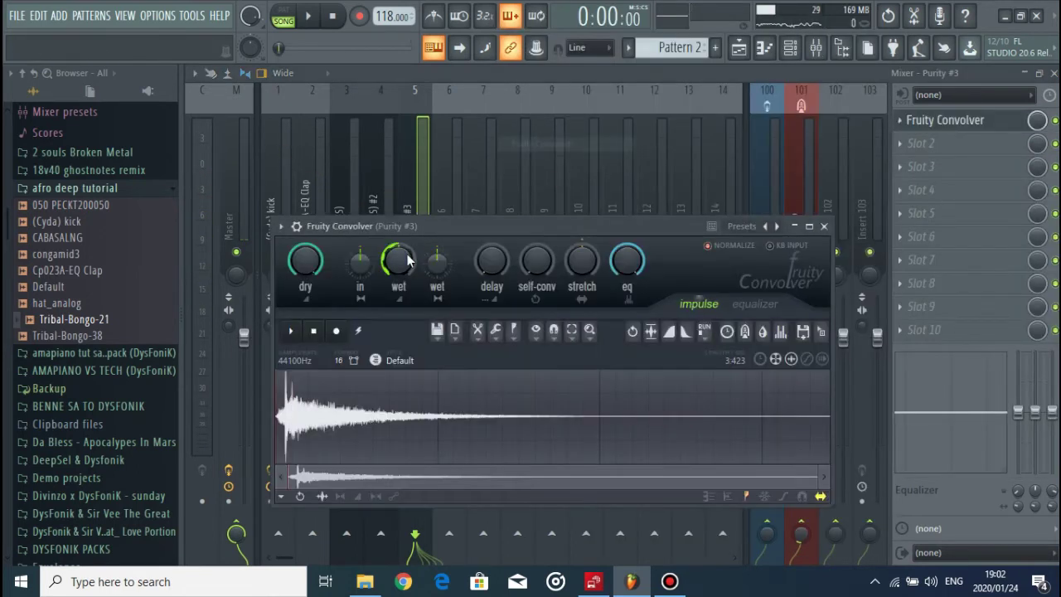
left_click(825, 229)
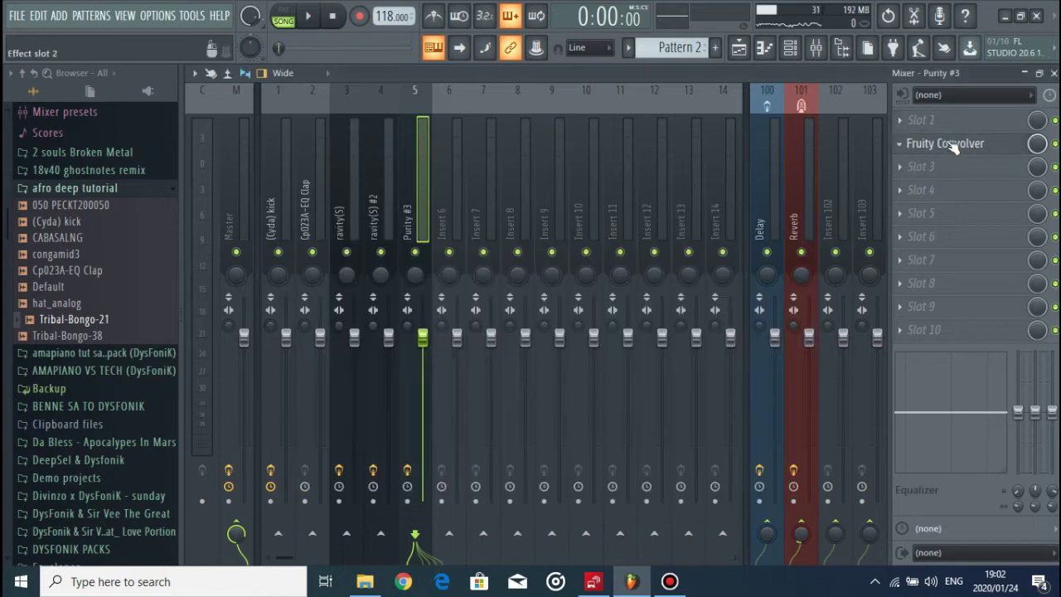
Step: Add Fruity Parametric EQ 2 in slot 1 and pull band 1 far down to cut the low frequencies during playback
left_click(945, 120)
left_click(735, 69)
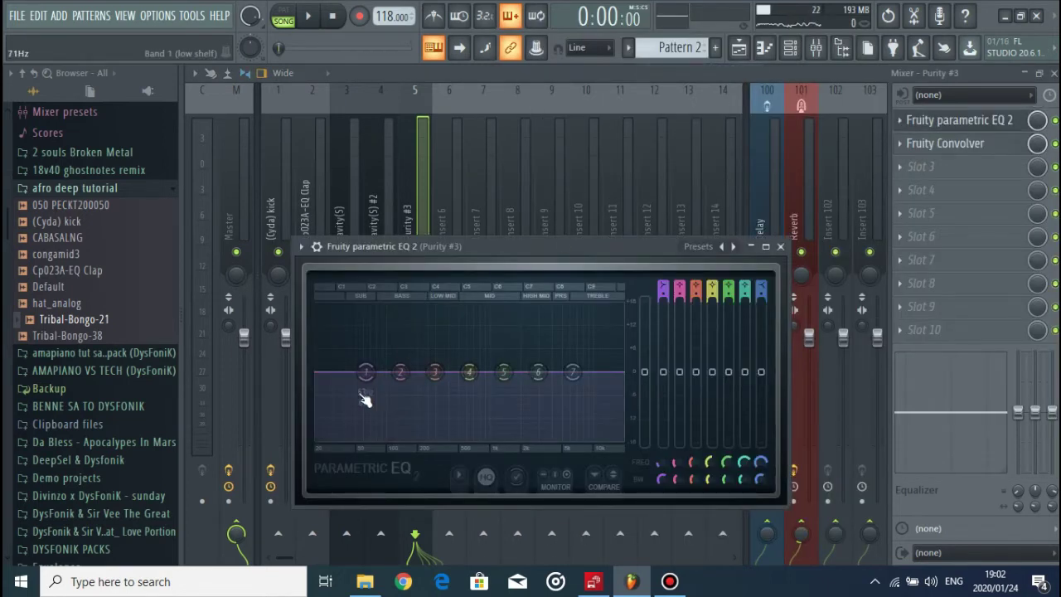
left_click_drag(366, 372, 440, 433)
key("space")
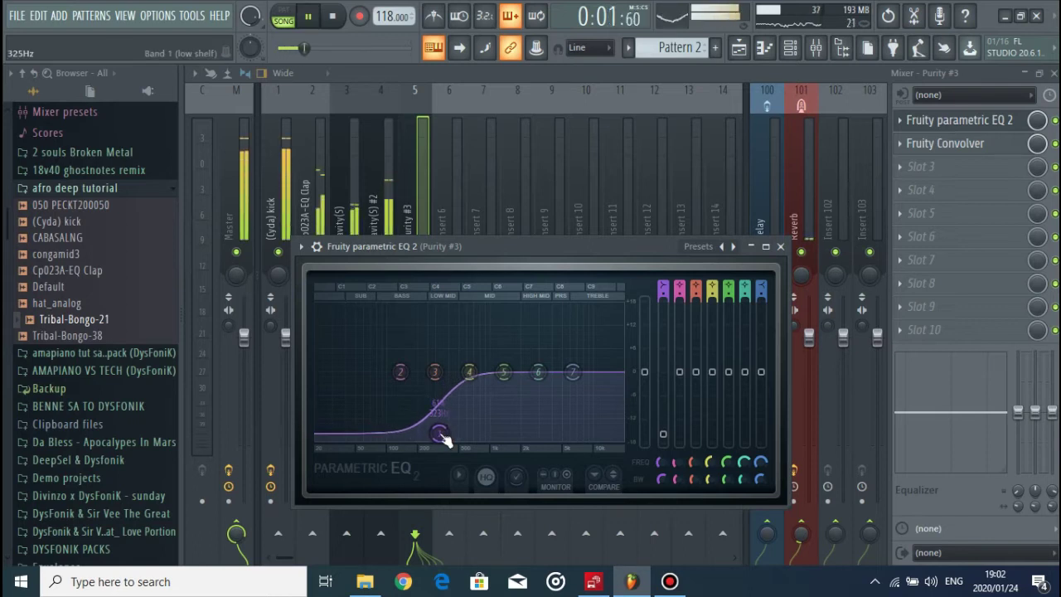
left_click_drag(441, 435, 433, 438)
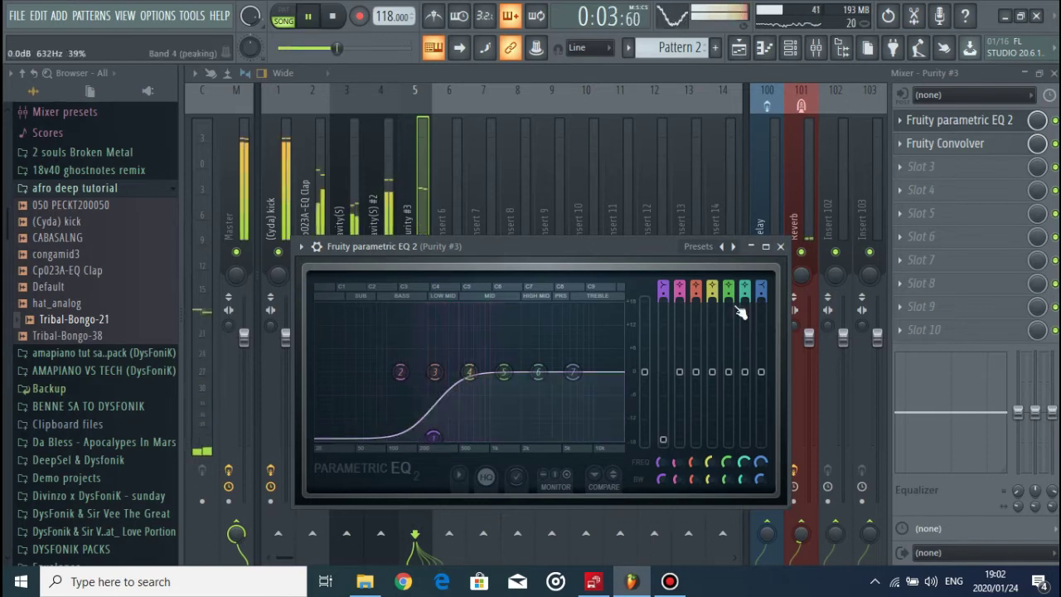
left_click(780, 246)
Step: Move Fruity Convolver to slot 3 and load Fruity Delay 2 in slot 2 with its mix level at 50%
left_click_drag(953, 144, 959, 166)
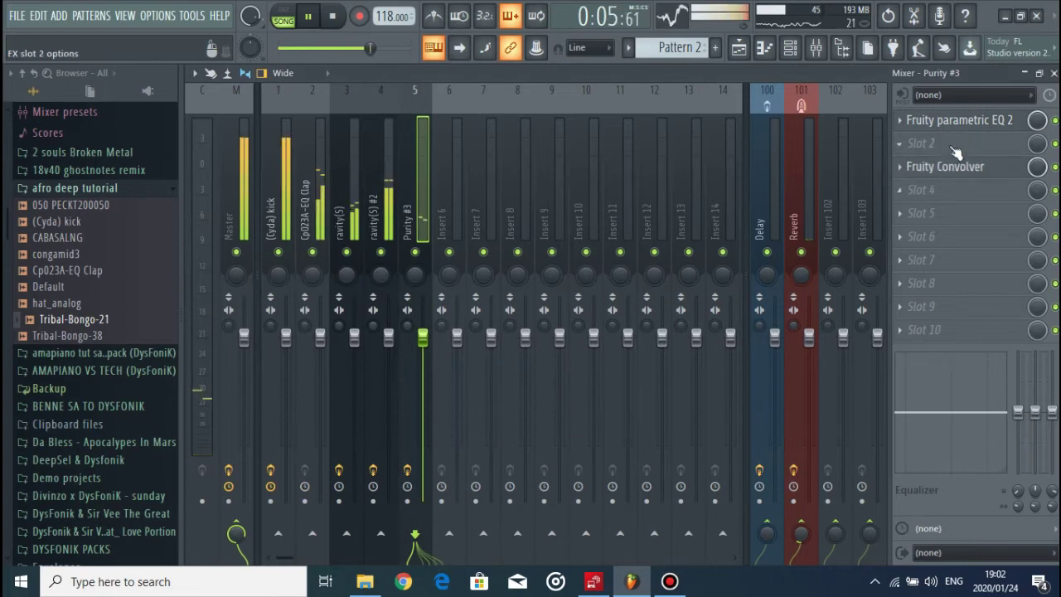
key("space")
left_click(951, 145)
left_click(560, 173)
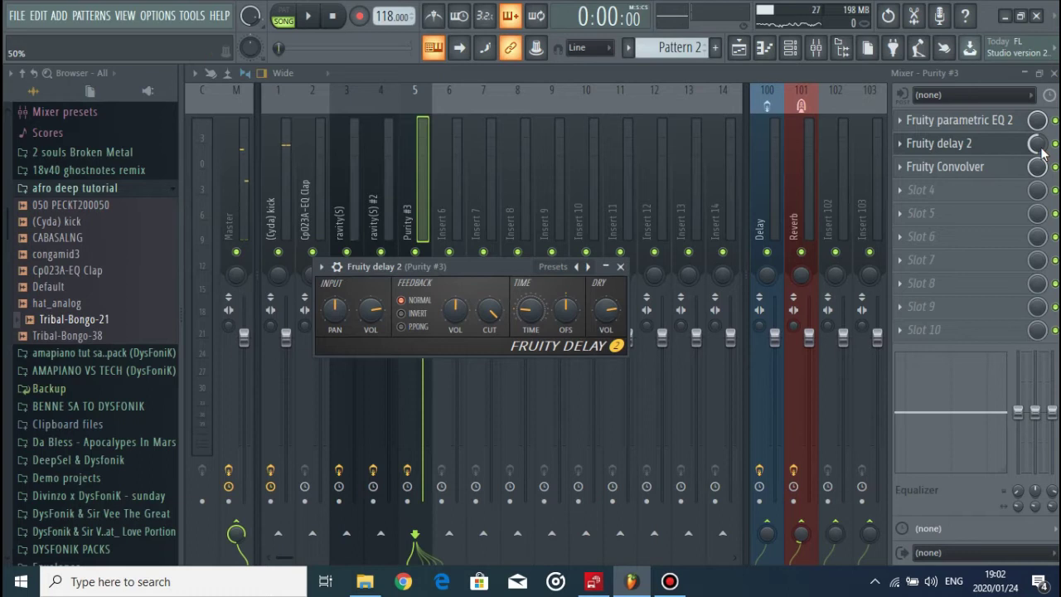
Step: Add a new Purity channel, load the Tuba preset from the Brass category and close the instrument window
left_click(805, 47)
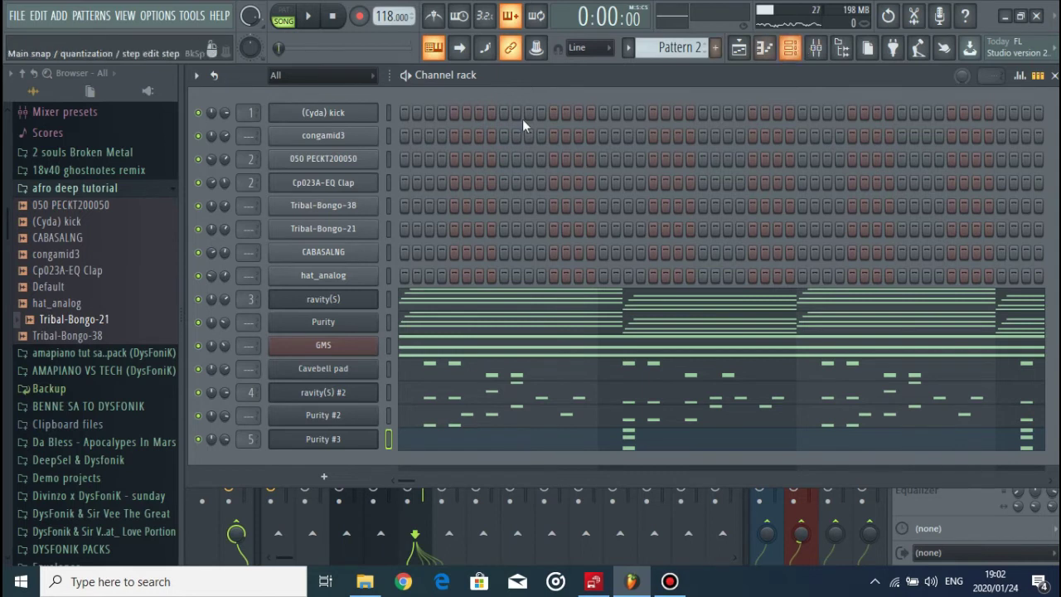
left_click(363, 476)
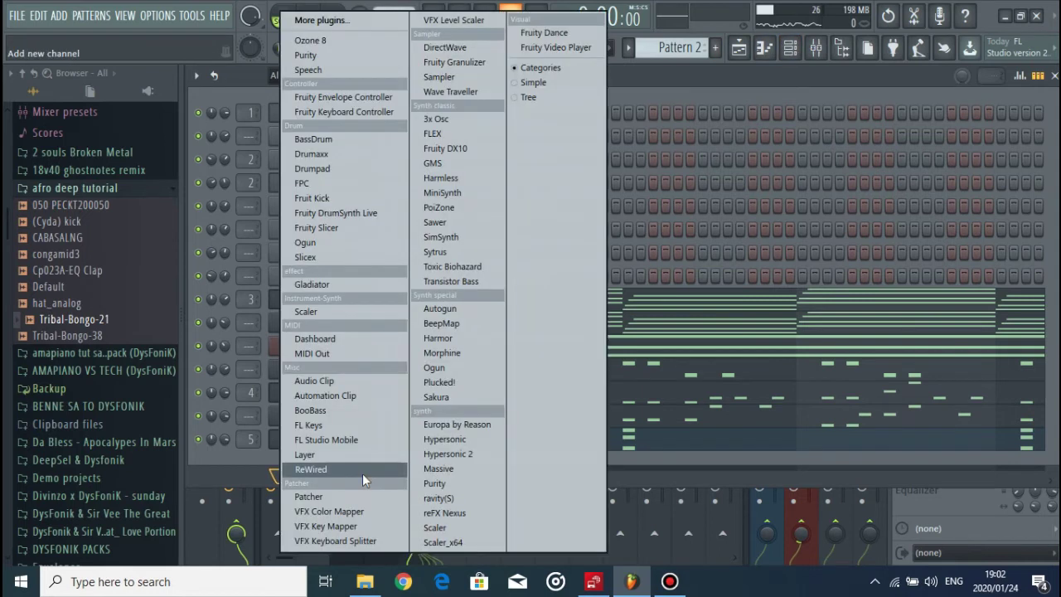
left_click(461, 483)
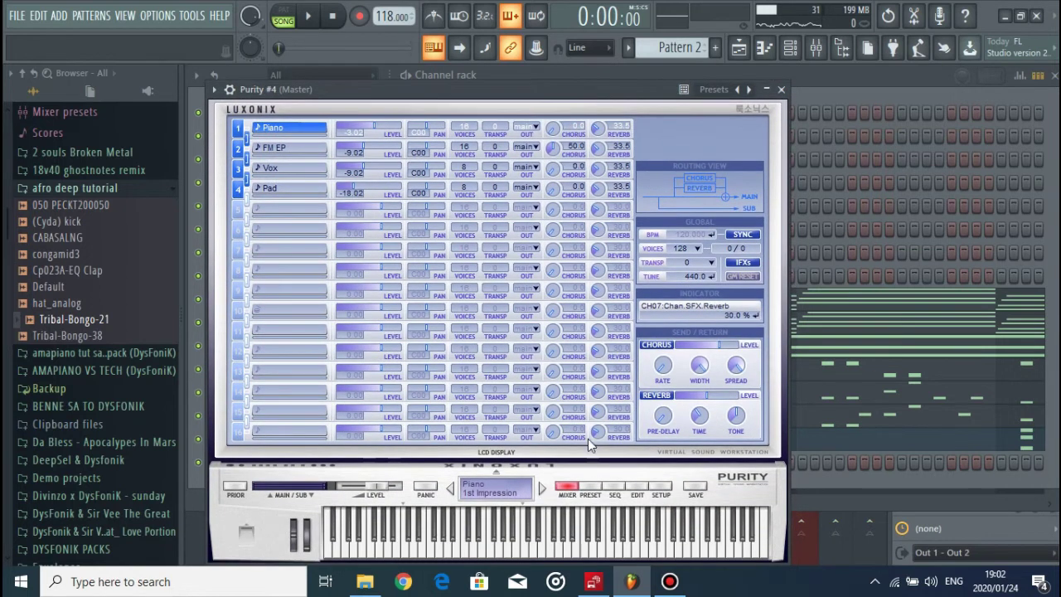
left_click(593, 487)
left_click(728, 301)
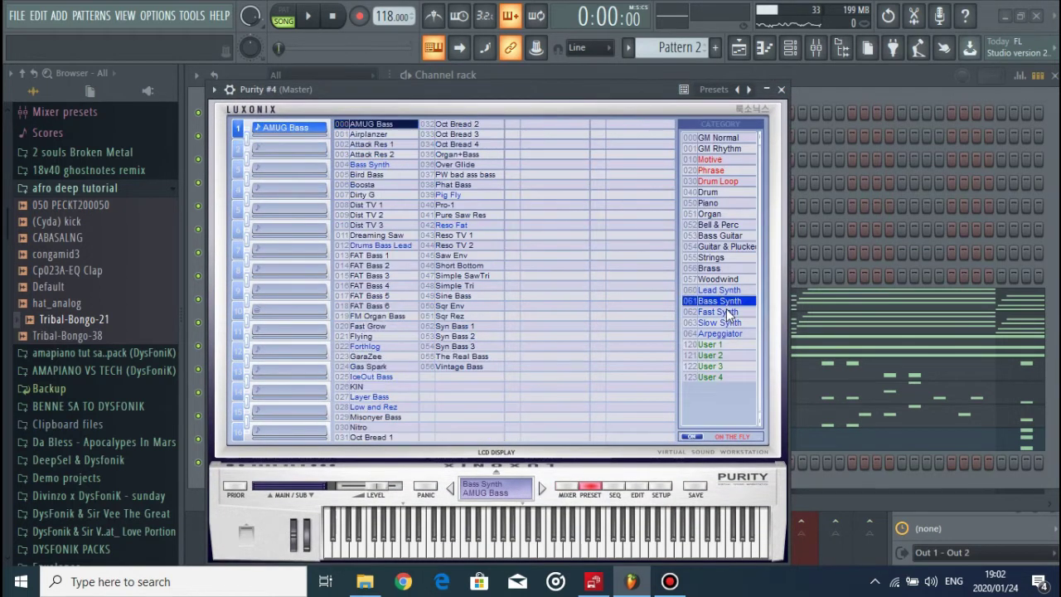
left_click(705, 268)
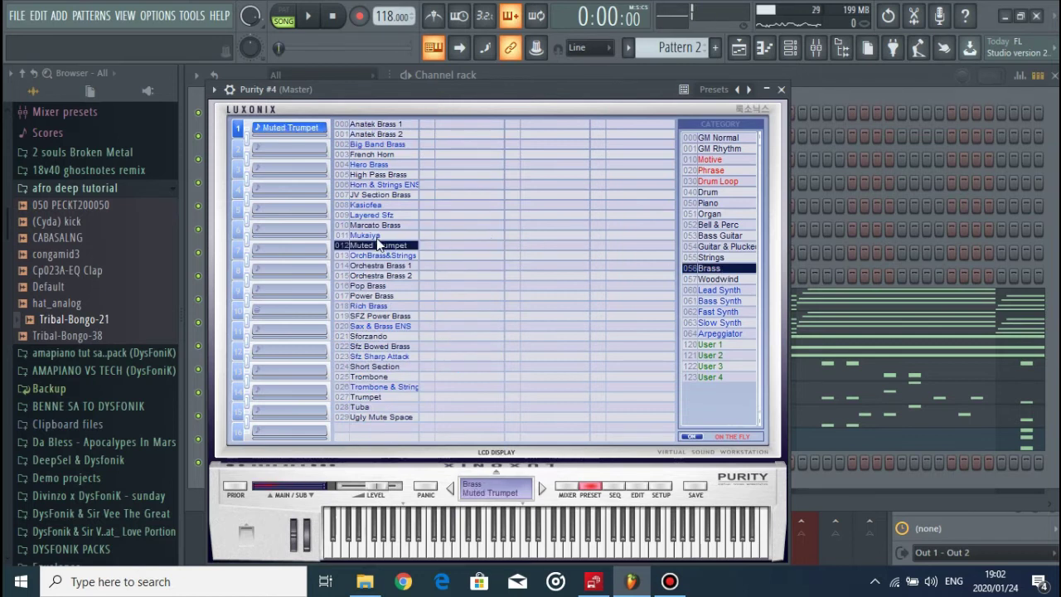
left_click(382, 346)
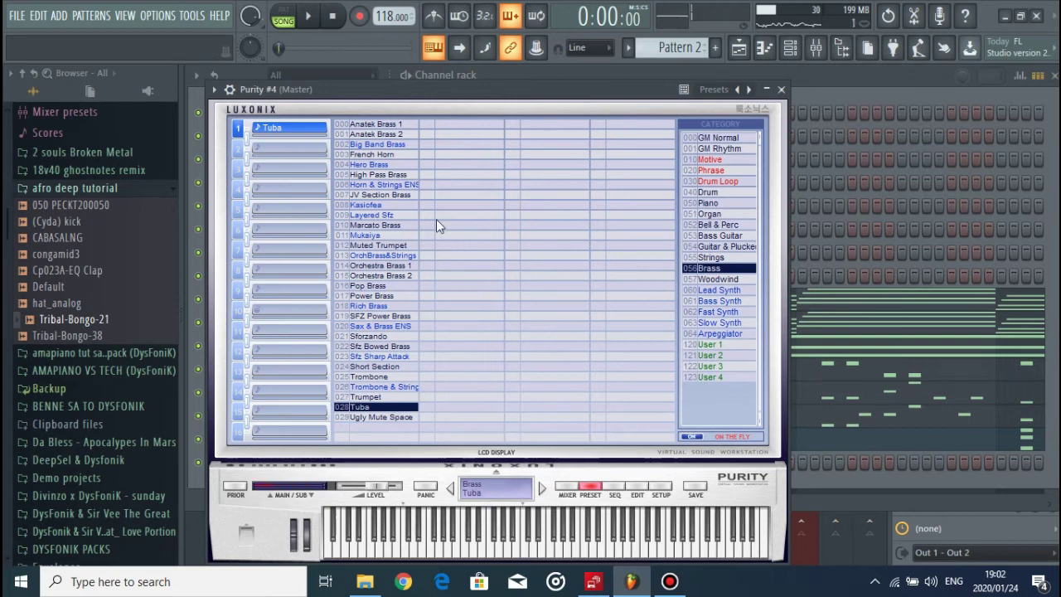
left_click(782, 89)
Step: Open the Purity #4 piano roll and draw a B4 note 11 steps long at the start of bar 1
right_click(324, 464)
left_click(423, 373)
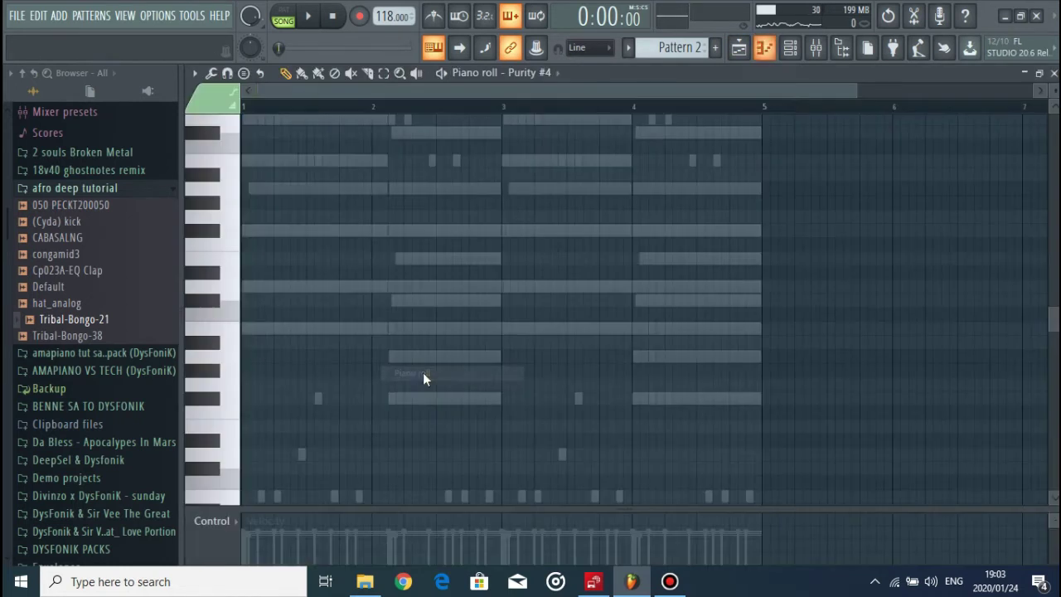
left_click(243, 332)
key("space")
key("space")
left_click_drag(249, 330, 326, 336)
key("space")
key("space")
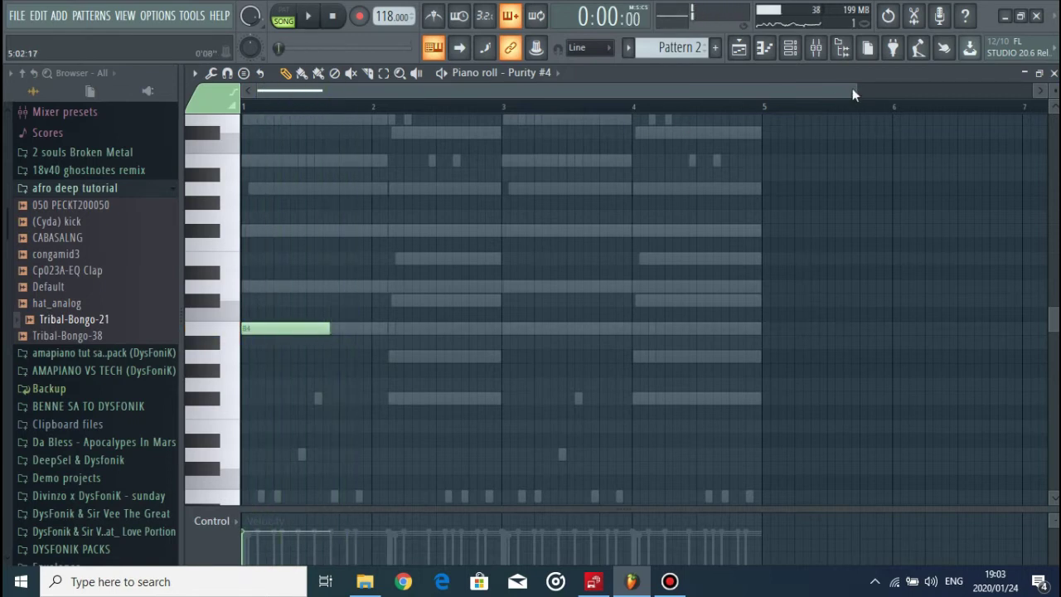
Step: Add one-step B4 notes at steps 14 and 16 of bar 1 and step 2 of bar 2, checking them in playback
left_click_drag(853, 91, 508, 91)
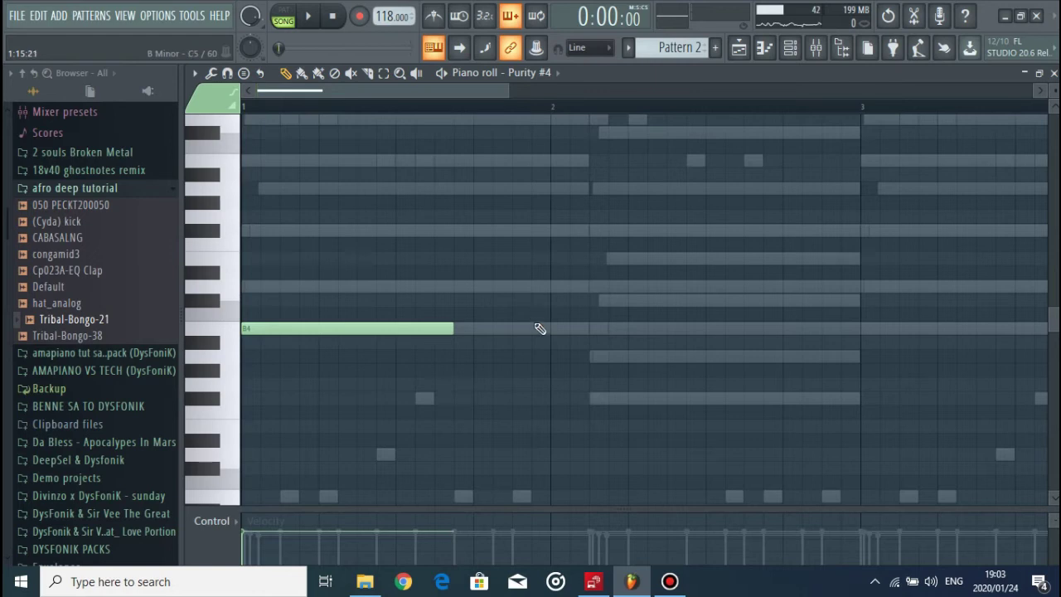
left_click(540, 329)
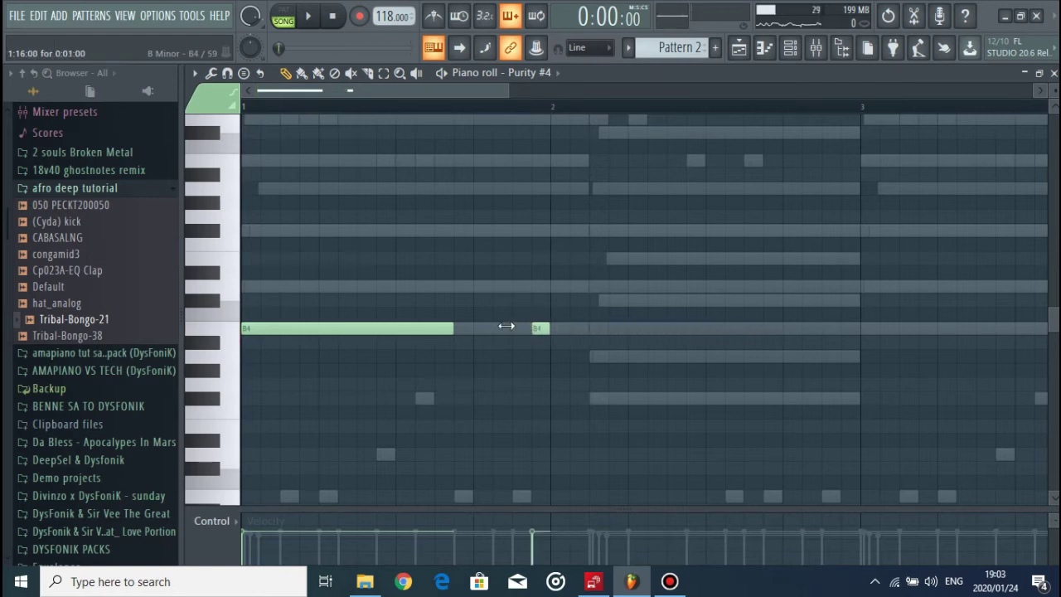
left_click(574, 329)
key("space")
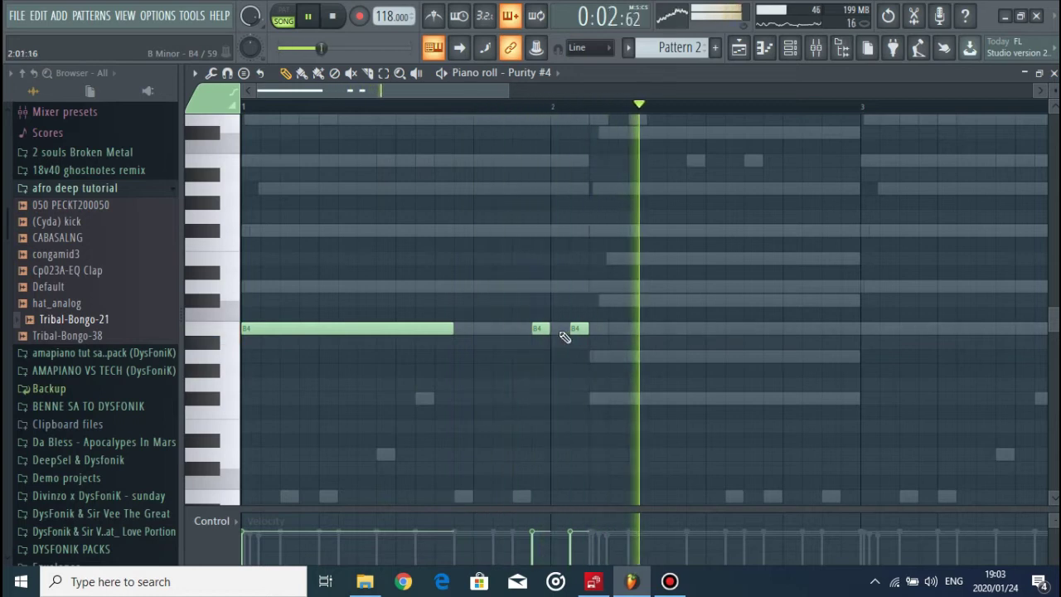
key("space")
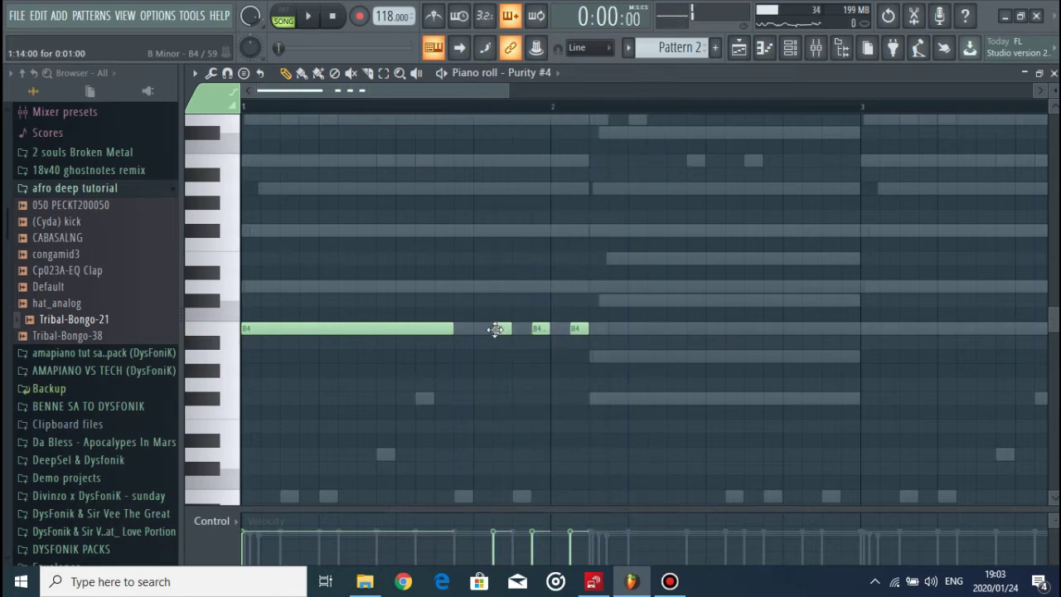
Step: Shorten the first B4 note to 10 steps and play the phrase back
left_click_drag(439, 329, 420, 329)
key("space")
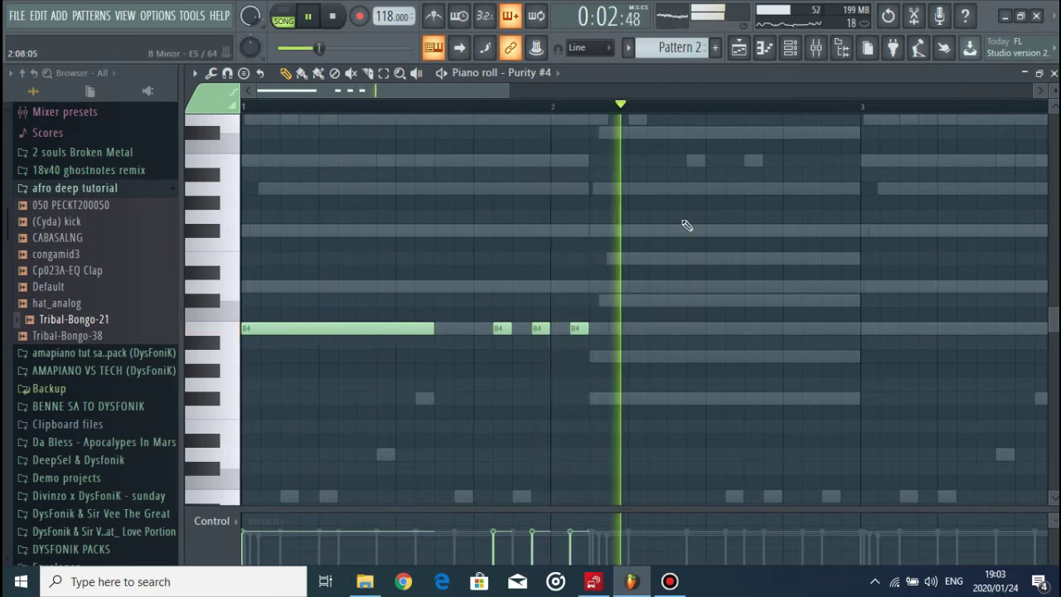
key("space")
Step: Place a 10-step C#5 note at step 6 of bar 2
scroll(640, 112, "down", 3)
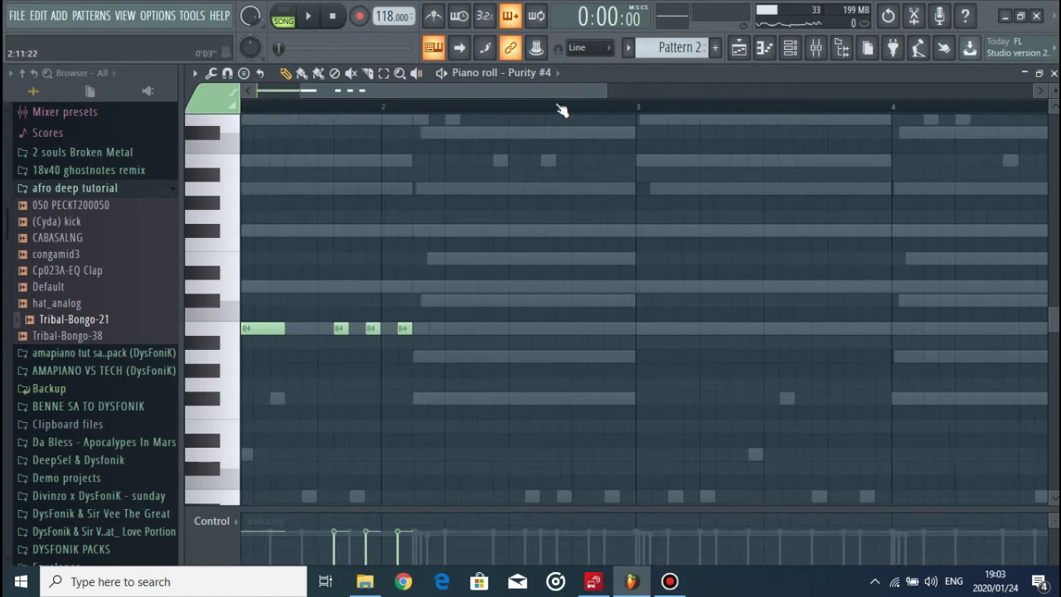
scroll(561, 112, "up", 3)
key("space")
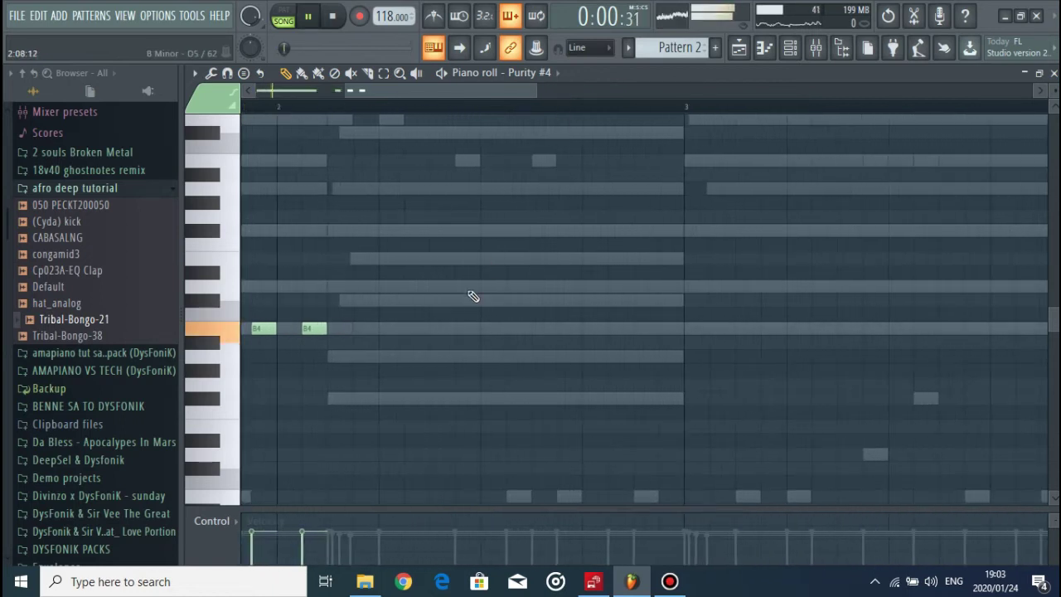
left_click(406, 301)
key("space")
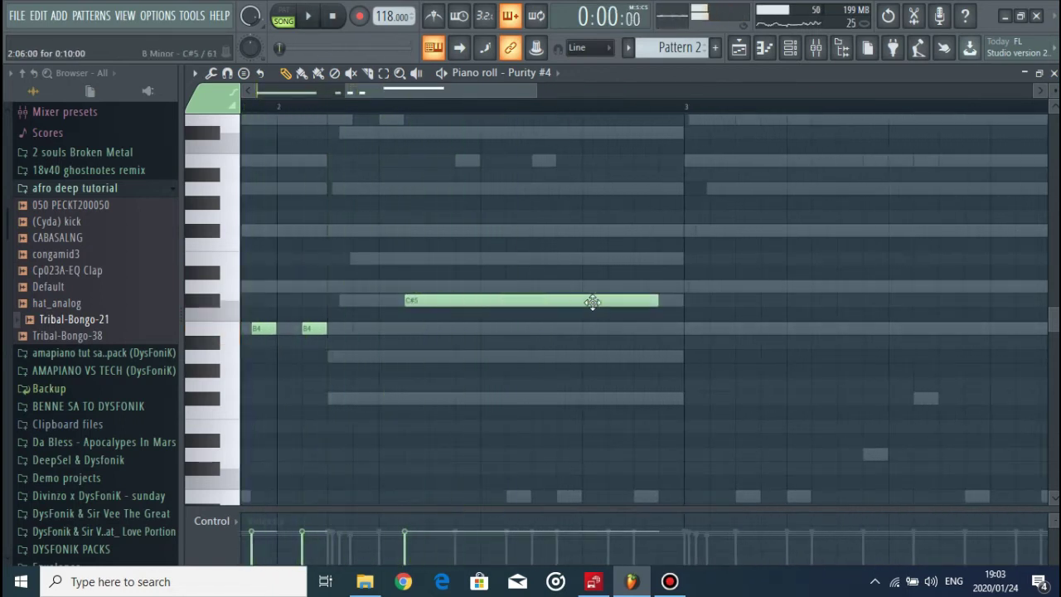
Step: Shorten the C#5 note to one step and add one-step D5, C#5, B4 and B4 notes at steps 8, 10, 12 and 15 of bar 2
left_click_drag(657, 301, 422, 301)
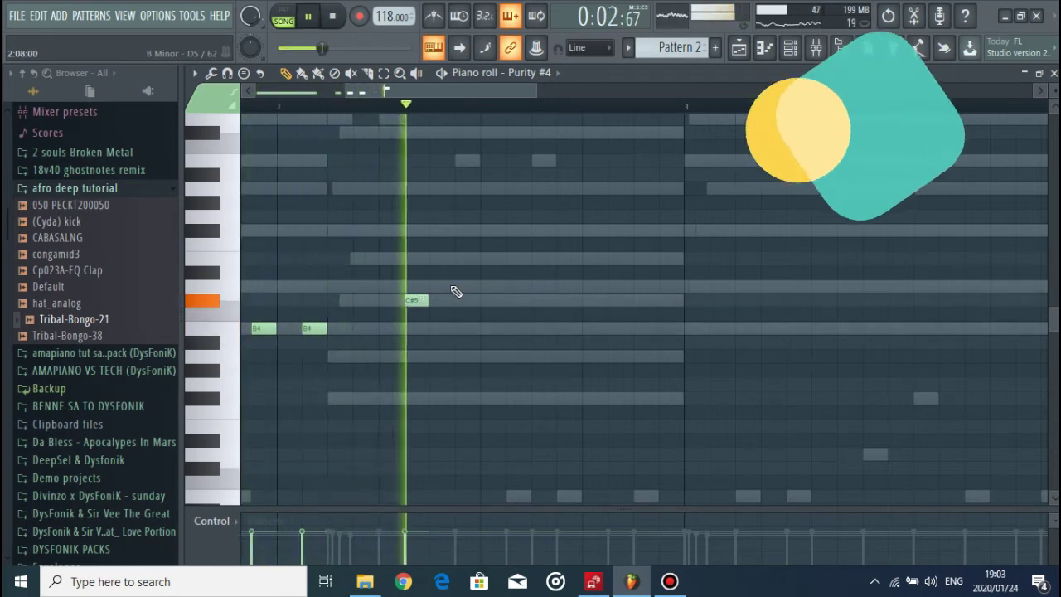
key("space")
key("space")
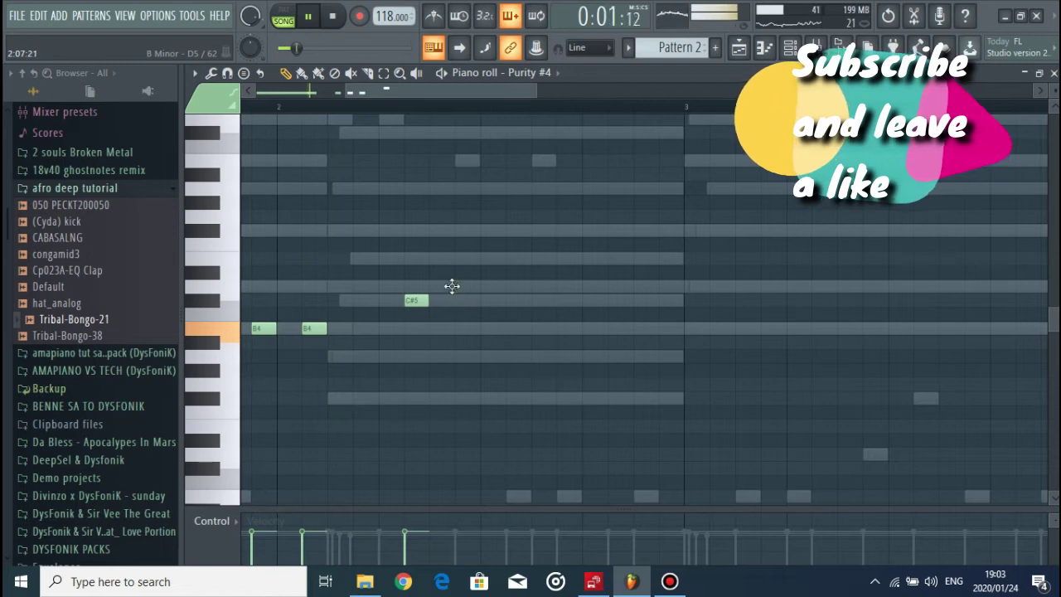
left_click(459, 286)
left_click(514, 300)
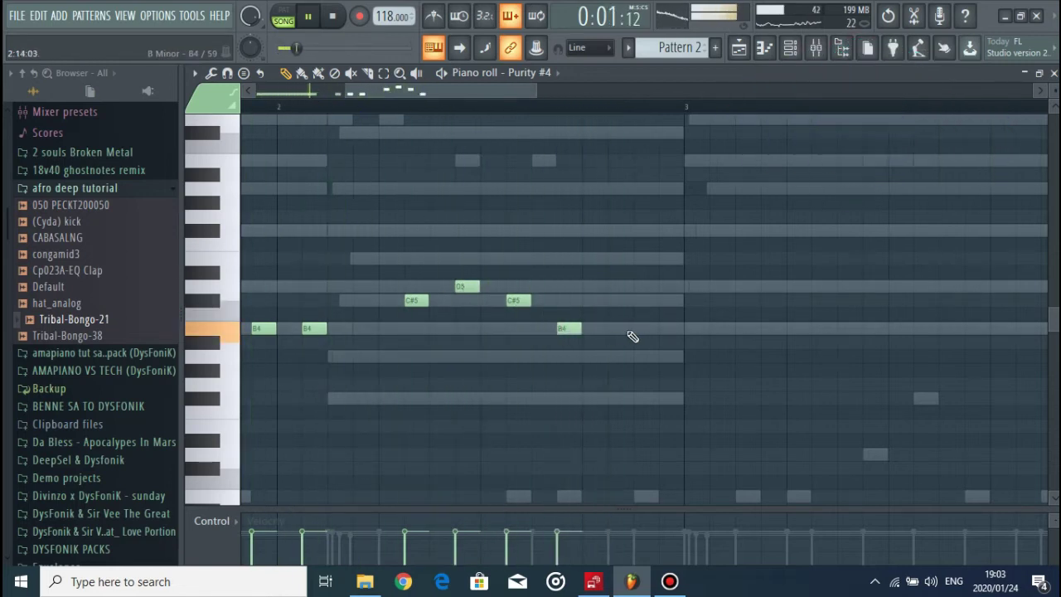
left_click(638, 329)
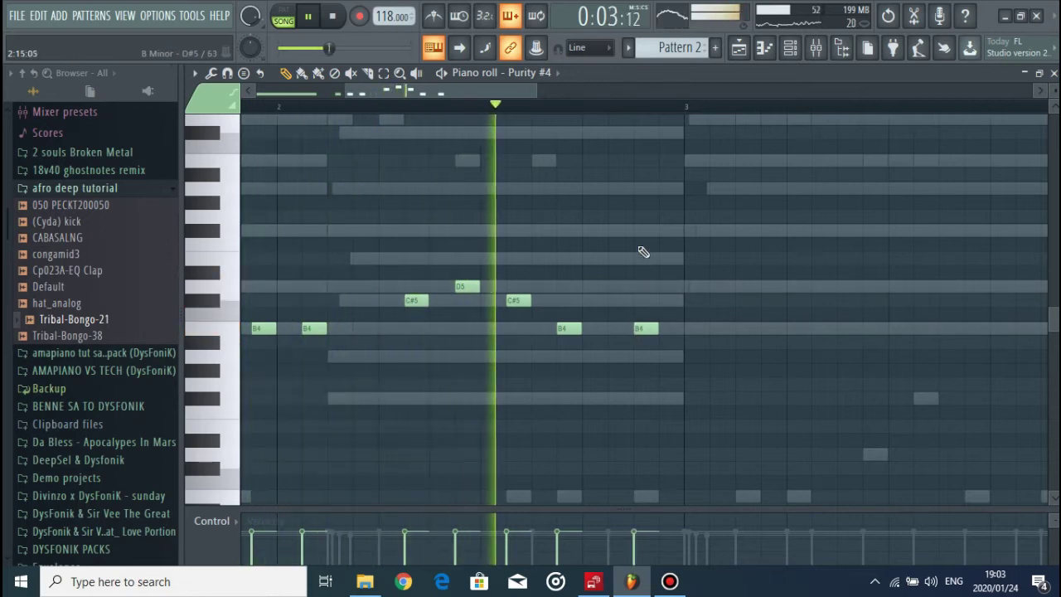
Step: Stop playback and duplicate the two-bar Purity #4 phrase into bars 3 and 4
scroll(600, 128, "down", 3)
key("space")
scroll(602, 121, "down", 3)
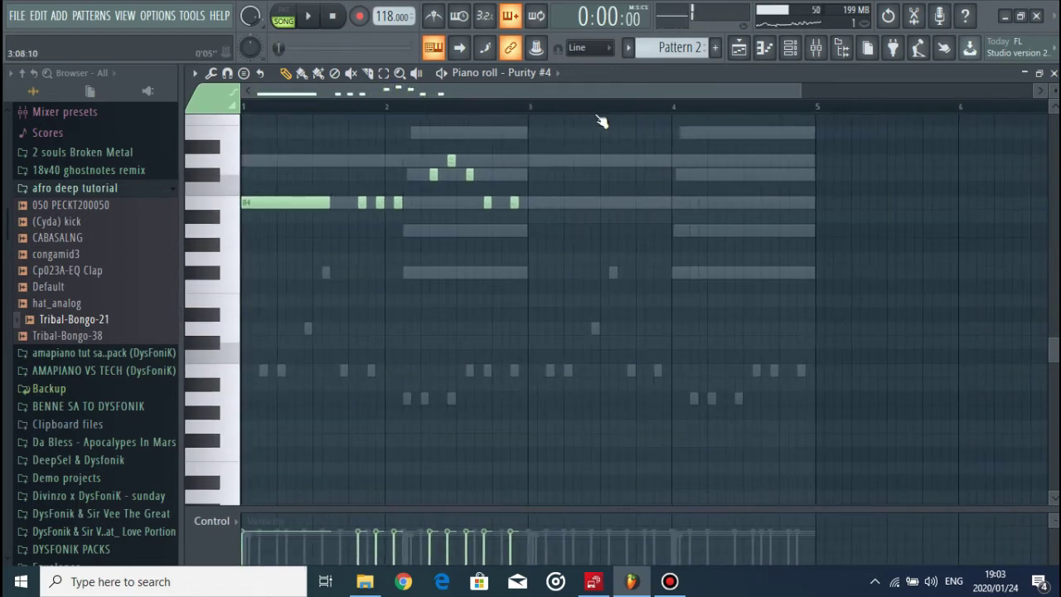
left_click_drag(535, 108, 242, 108)
key("ctrl+b")
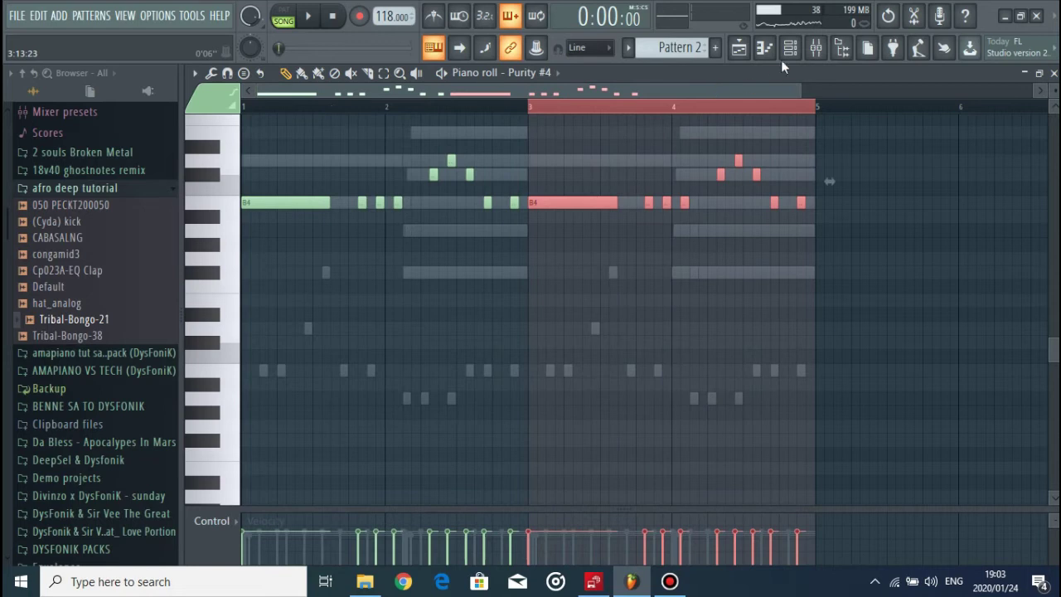
Step: Play back the arrangement and inspect the Purity #4 note velocities in an enlarged control lane
key("F6")
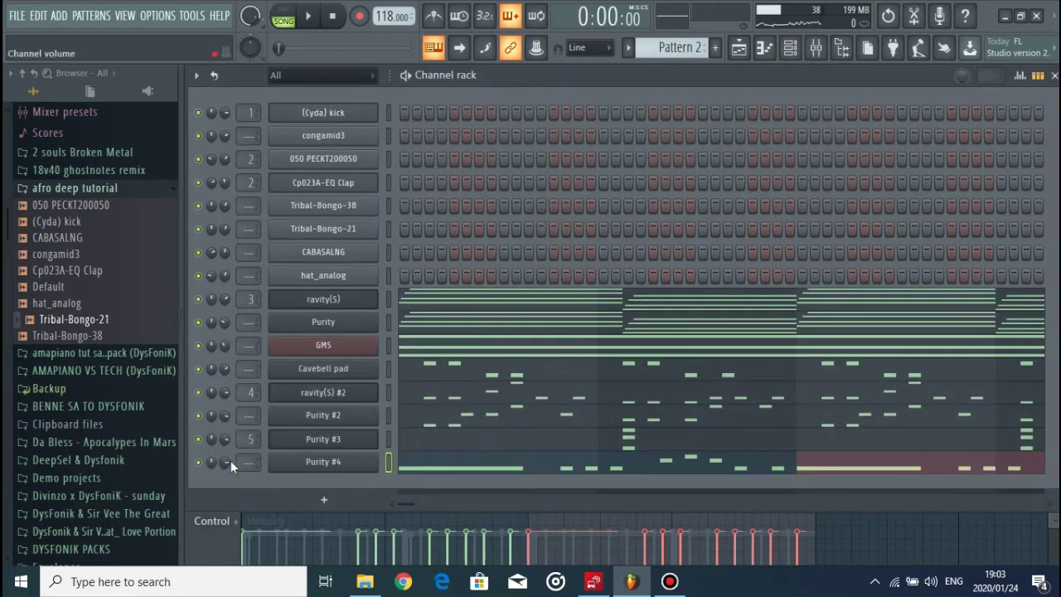
key("space")
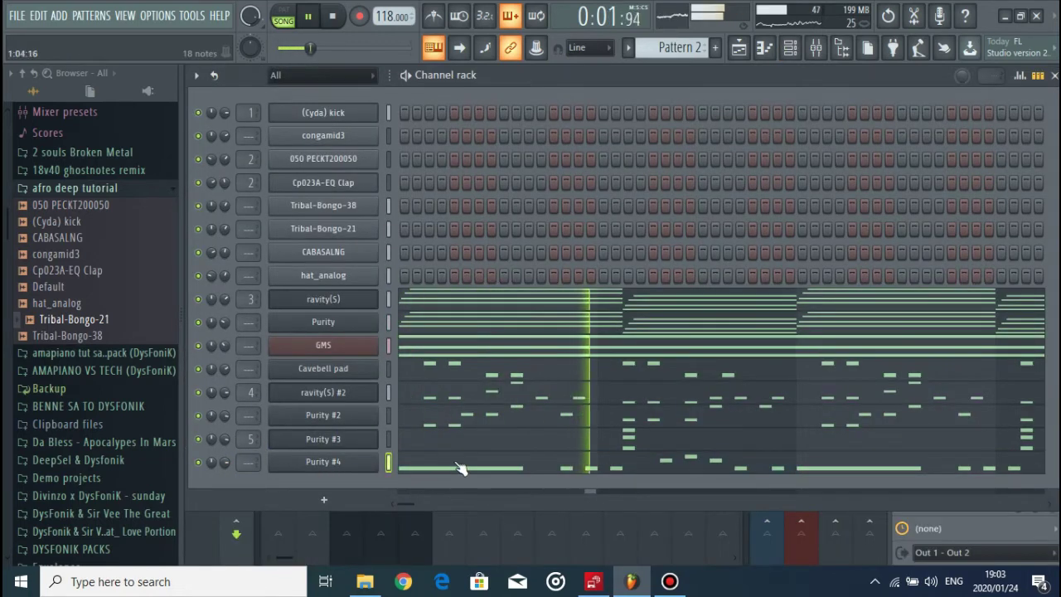
left_click(459, 467)
left_click_drag(421, 279, 426, 185)
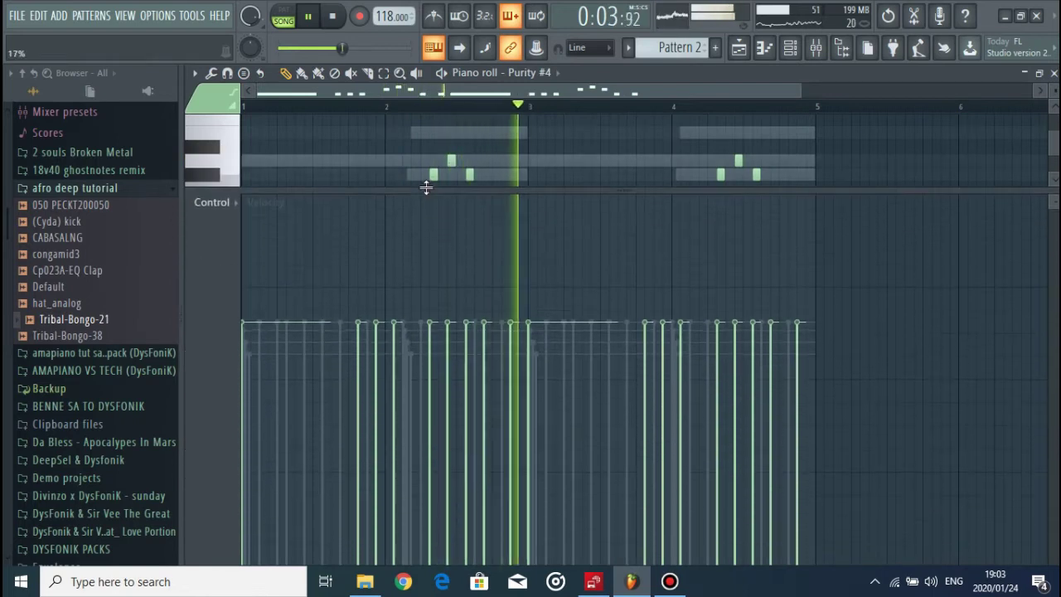
left_click(790, 48)
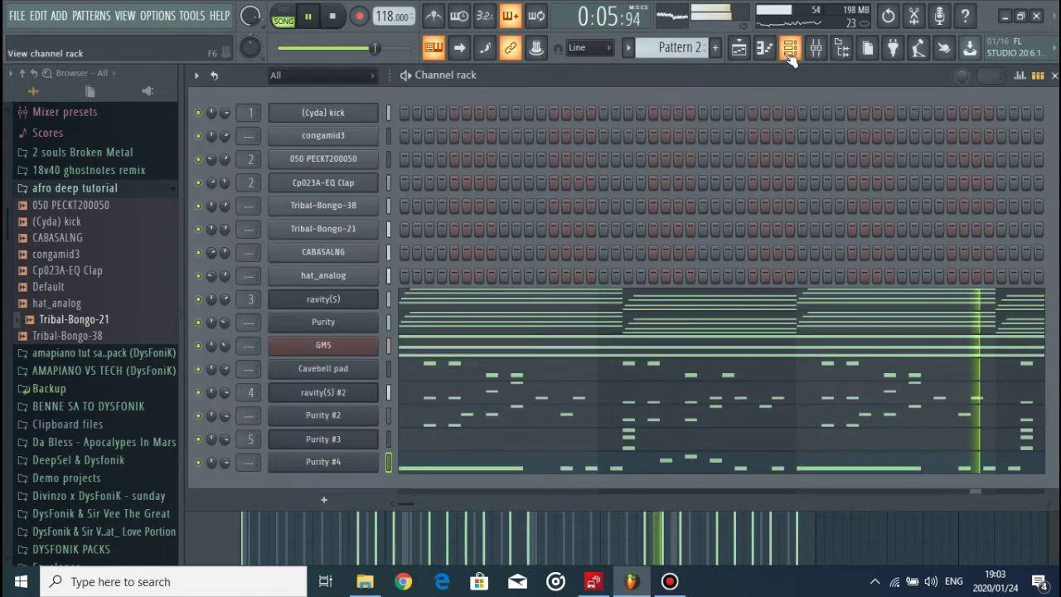
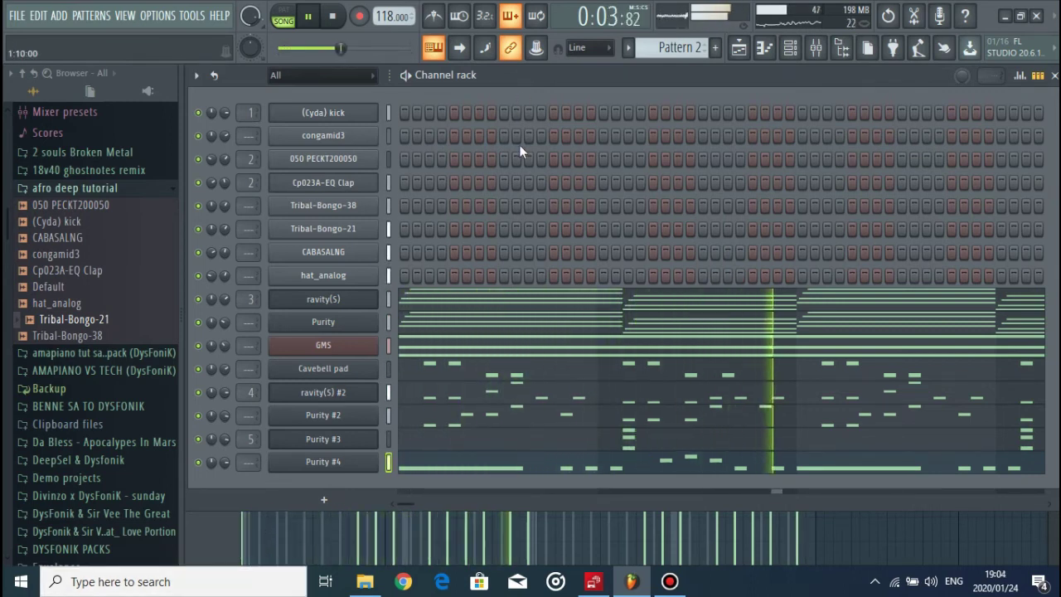
Step: Add another Purity channel and load the Rich Brass preset from the Brass category
left_click(324, 499)
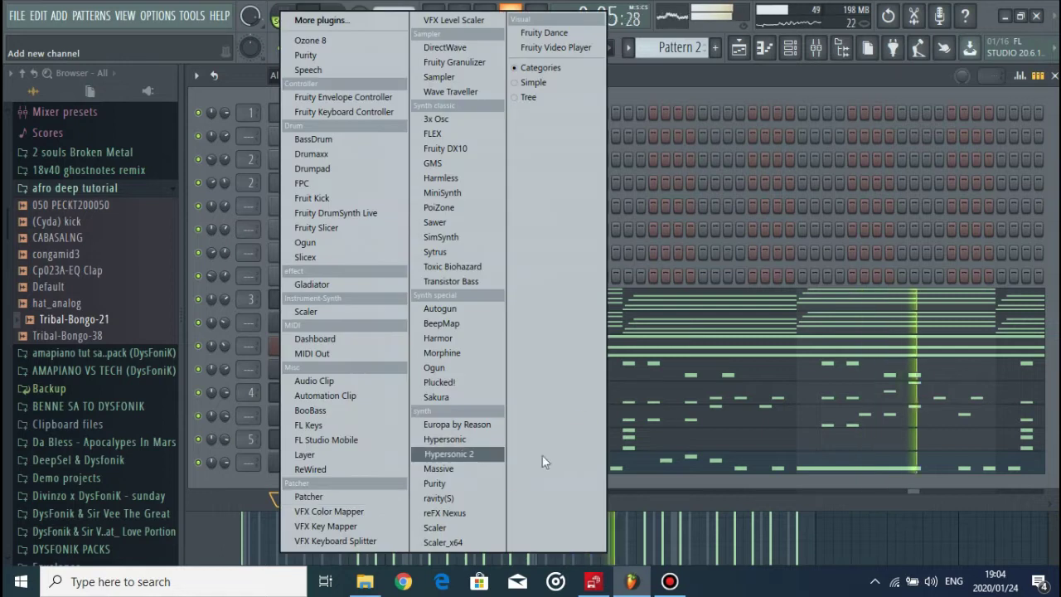
left_click(456, 483)
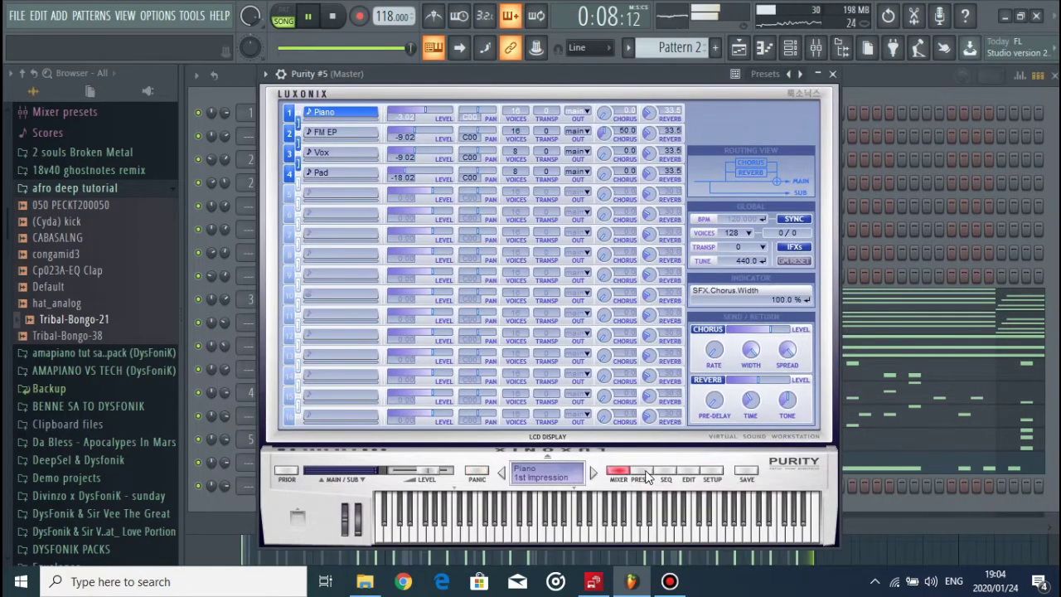
left_click(645, 474)
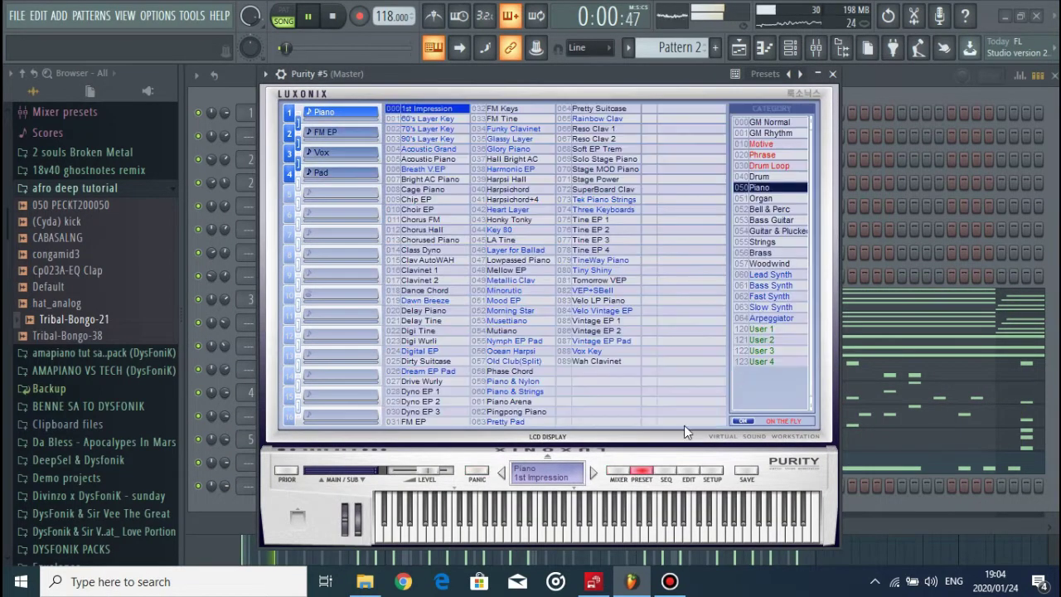
left_click(768, 286)
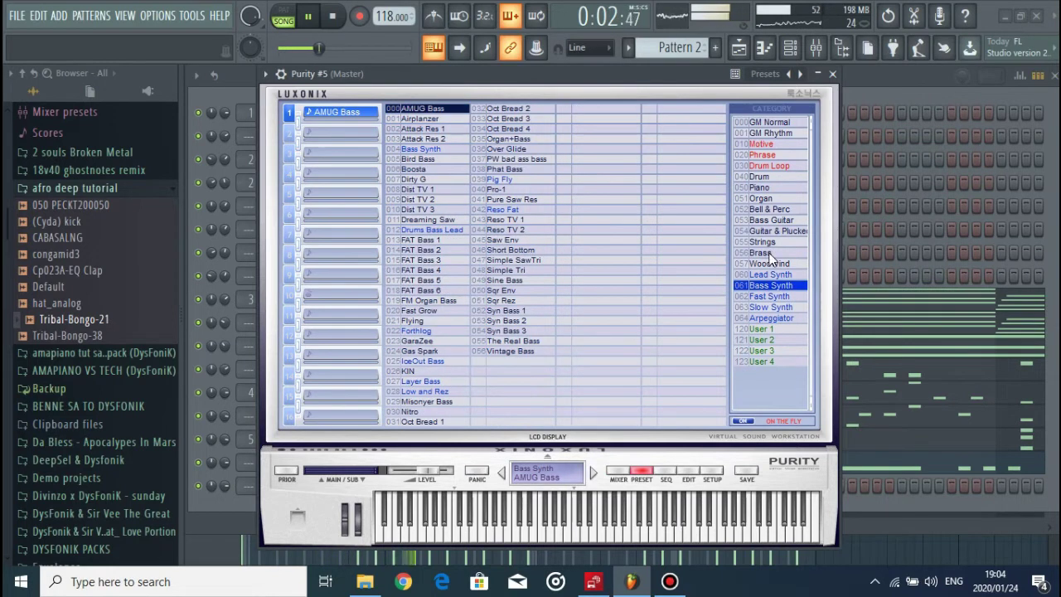
left_click(761, 252)
left_click(437, 211)
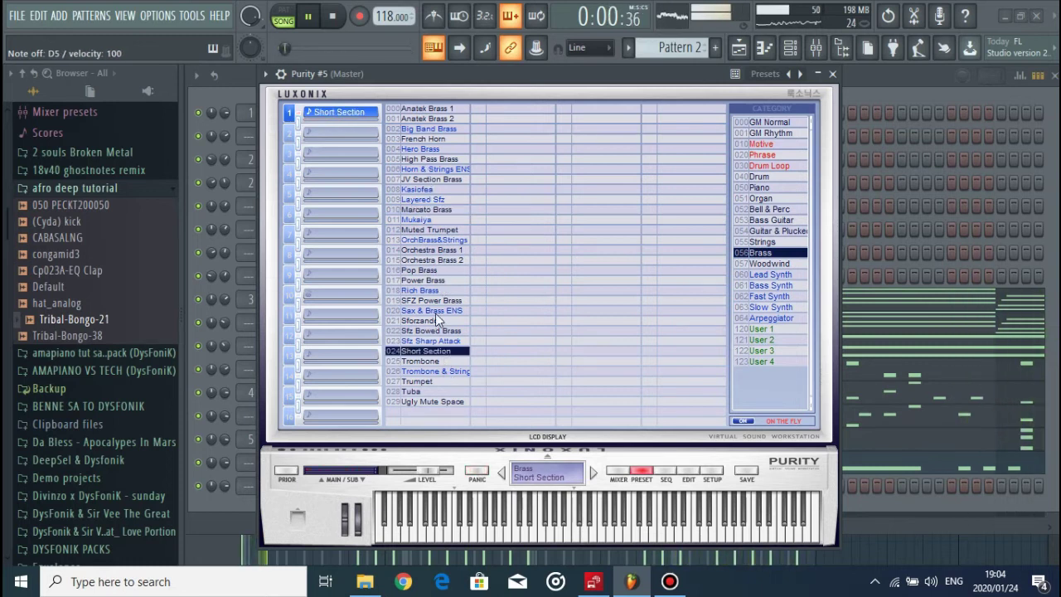
left_click(435, 290)
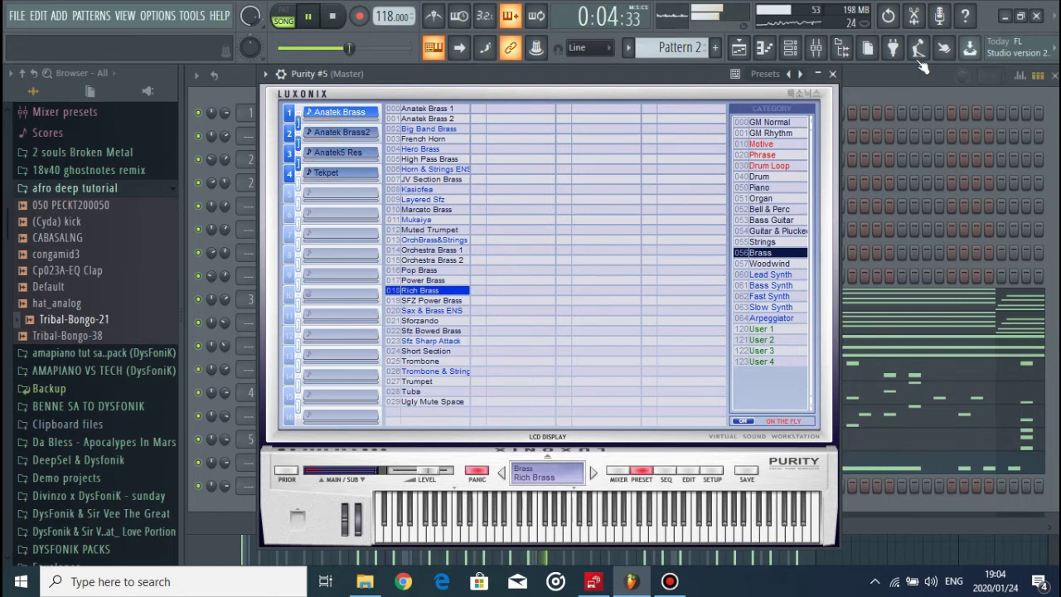
key("space")
key("Escape")
Step: Open the Purity #5 piano roll and place a one-step B5 note at step 13 of bar 1, checking it in playback
right_click(387, 365)
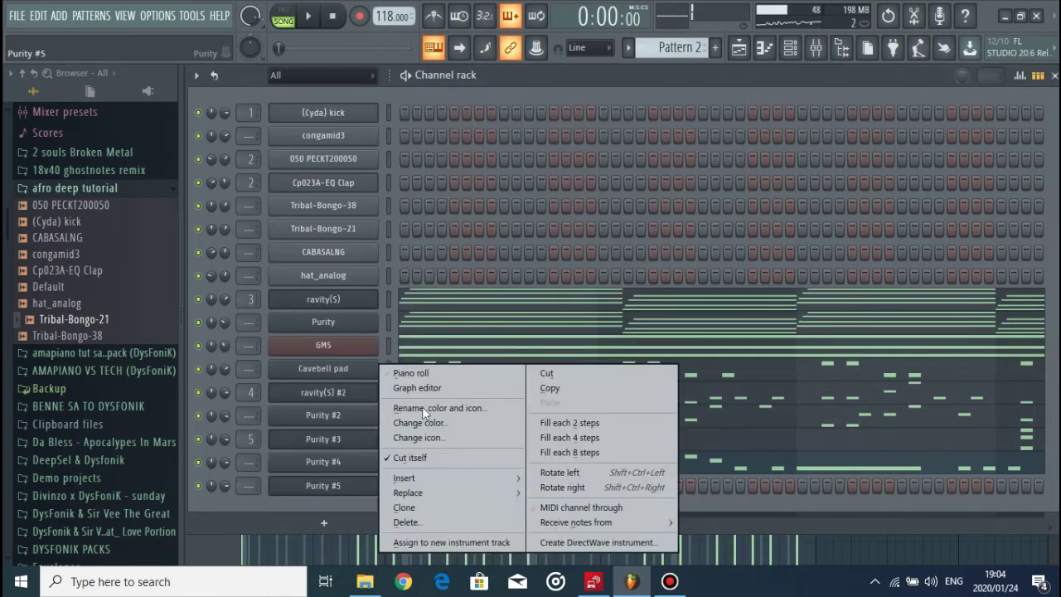
left_click(418, 371)
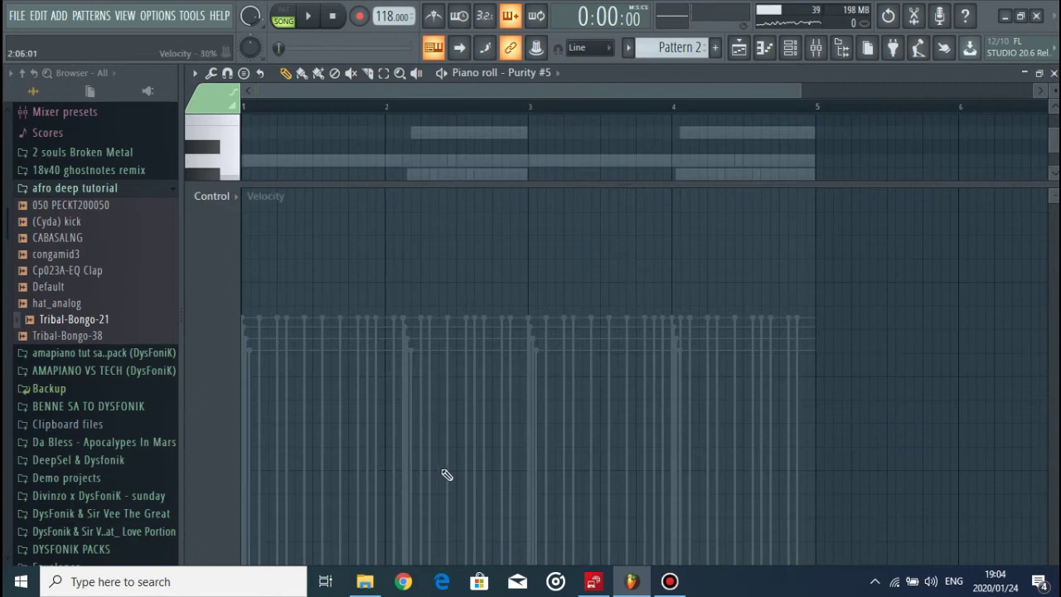
left_click_drag(425, 186, 407, 426)
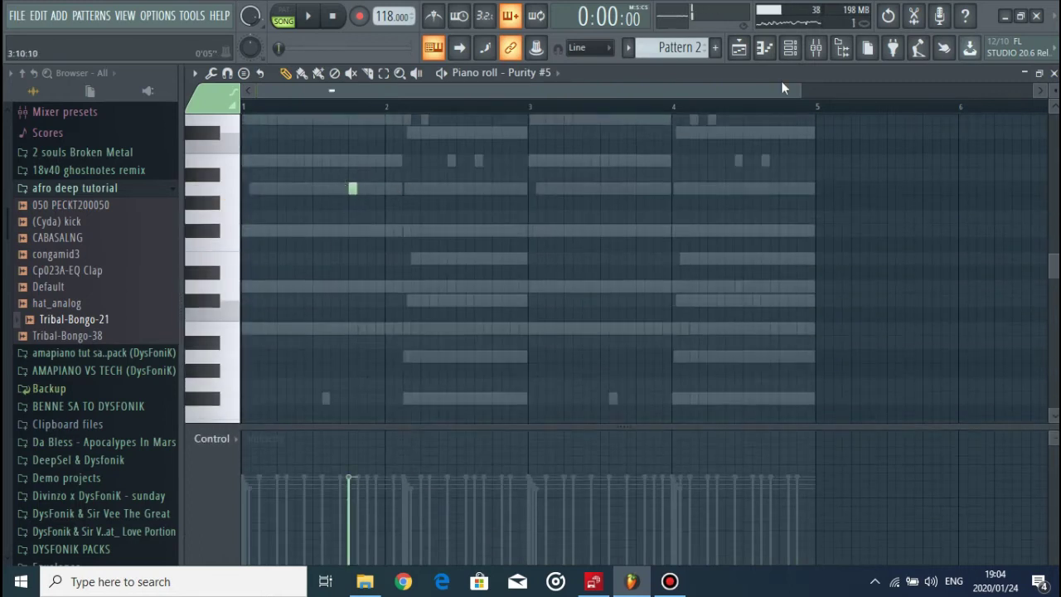
left_click_drag(798, 87, 522, 87)
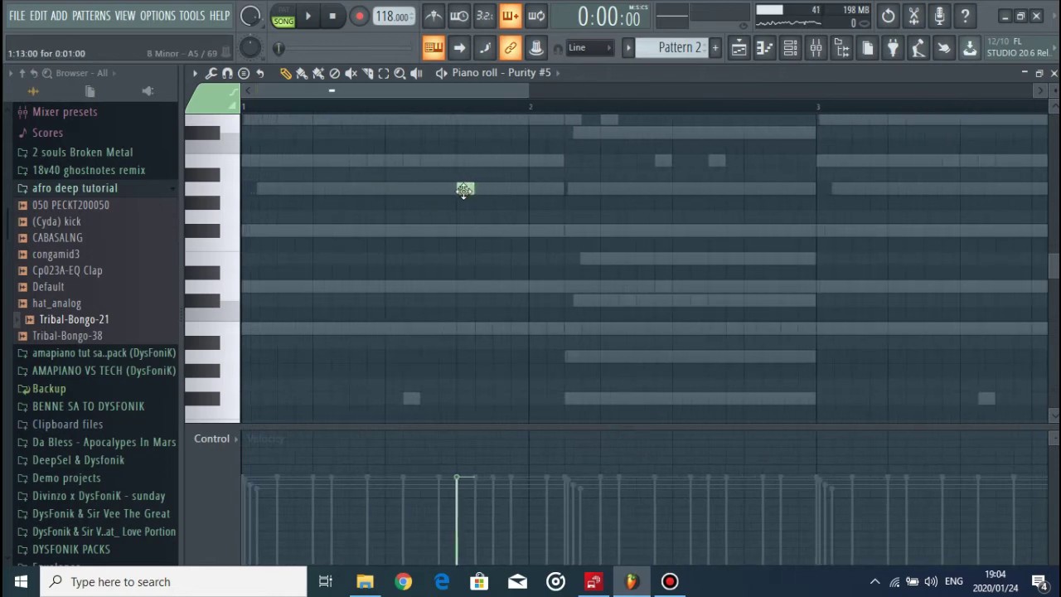
left_click_drag(464, 189, 466, 161)
scroll(466, 161, "up", 3)
key("space")
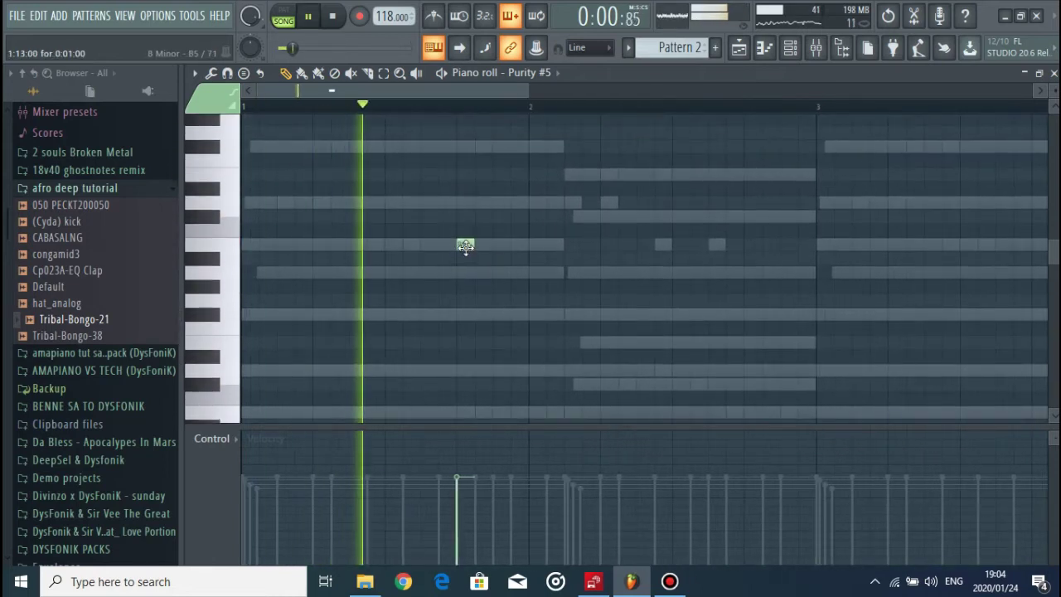
Step: Move the B5 note to step 12 and add another one-step B5 at step 10 of bar 1, checking the timing in playback
key("space")
left_click(463, 244)
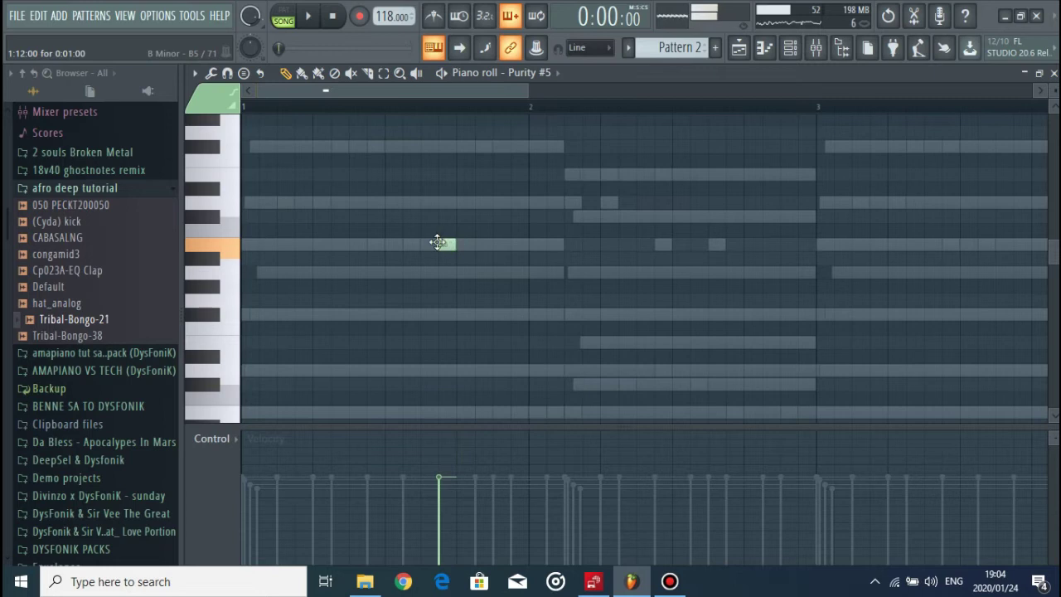
key("space")
left_click(446, 244)
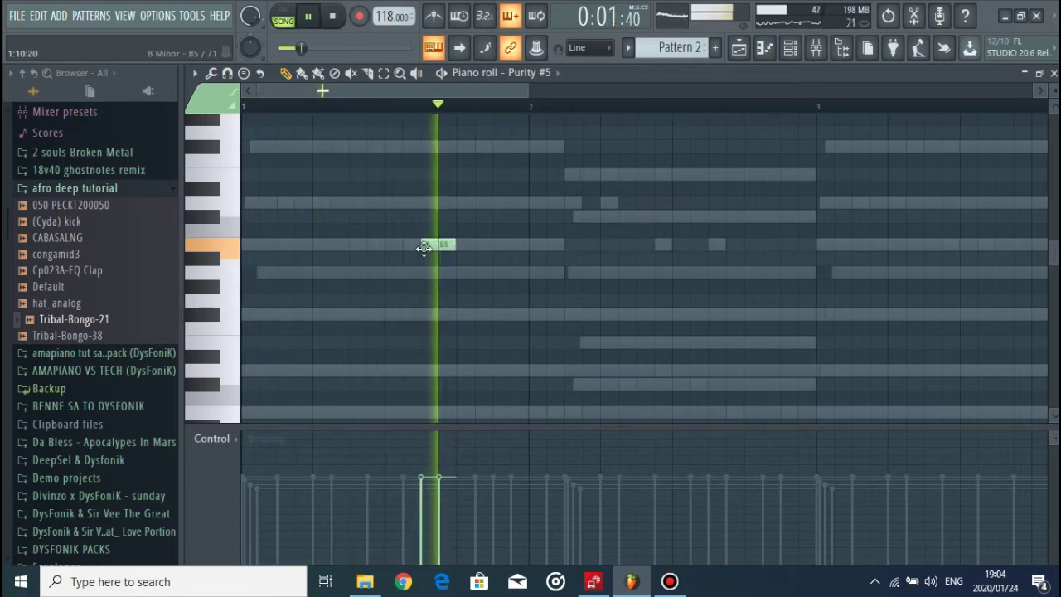
key("space")
left_click_drag(416, 249, 401, 248)
key("space")
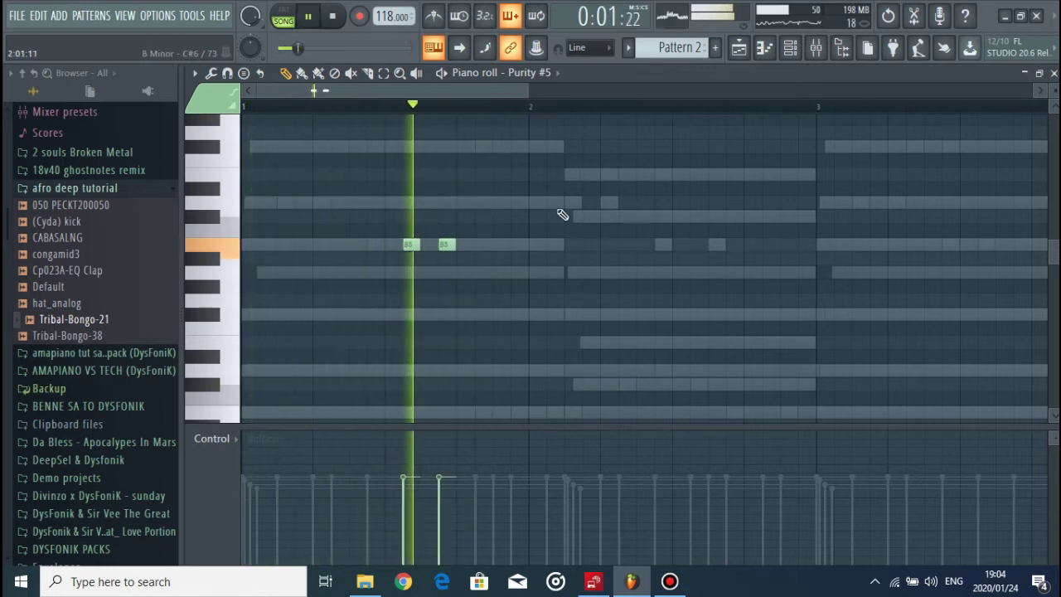
Step: Duplicate the two-note Purity #5 phrase from bars 1 and 2 into bars 3 and 4 and play everything back
scroll(694, 107, "down", 4)
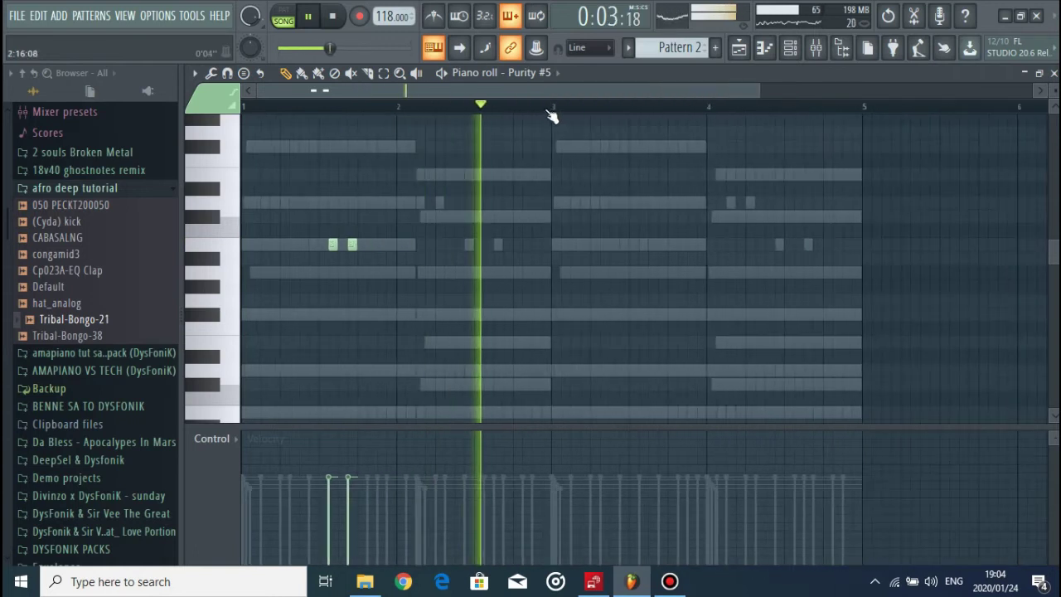
left_click_drag(520, 109, 301, 114)
key("ctrl+b")
key("ctrl+d")
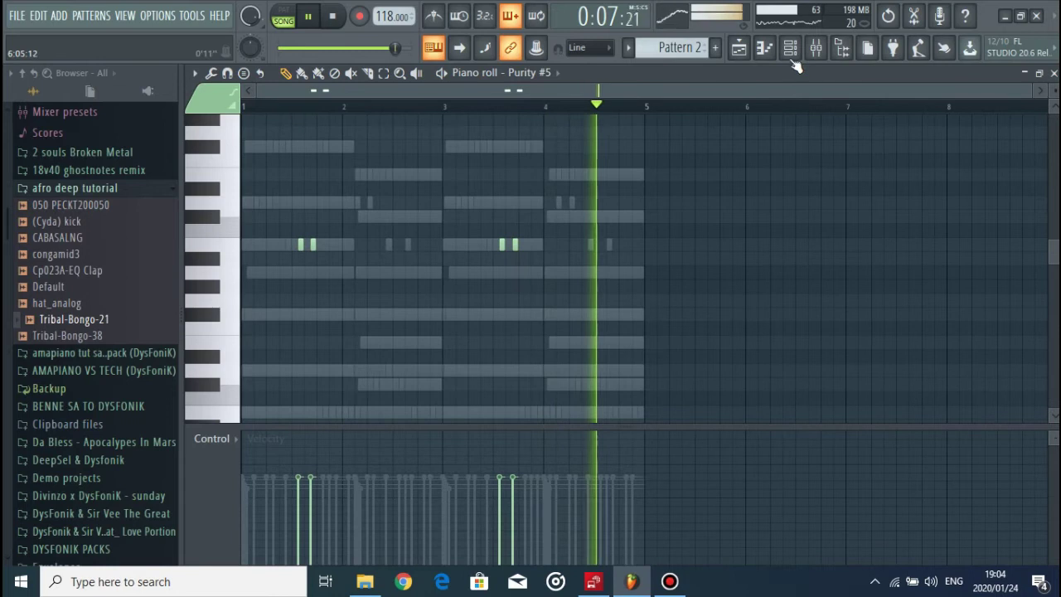
left_click(790, 49)
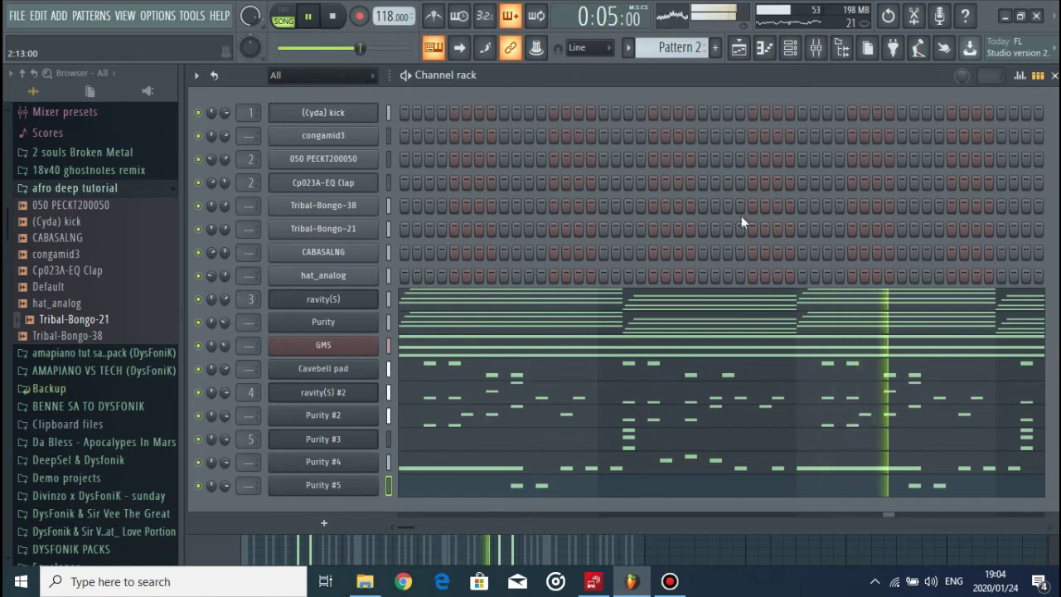
key("space")
Step: In the playlist, move the Pattern 2 clip to Track 5 and delete the second Pattern 1 clip on Track 1
left_click(738, 47)
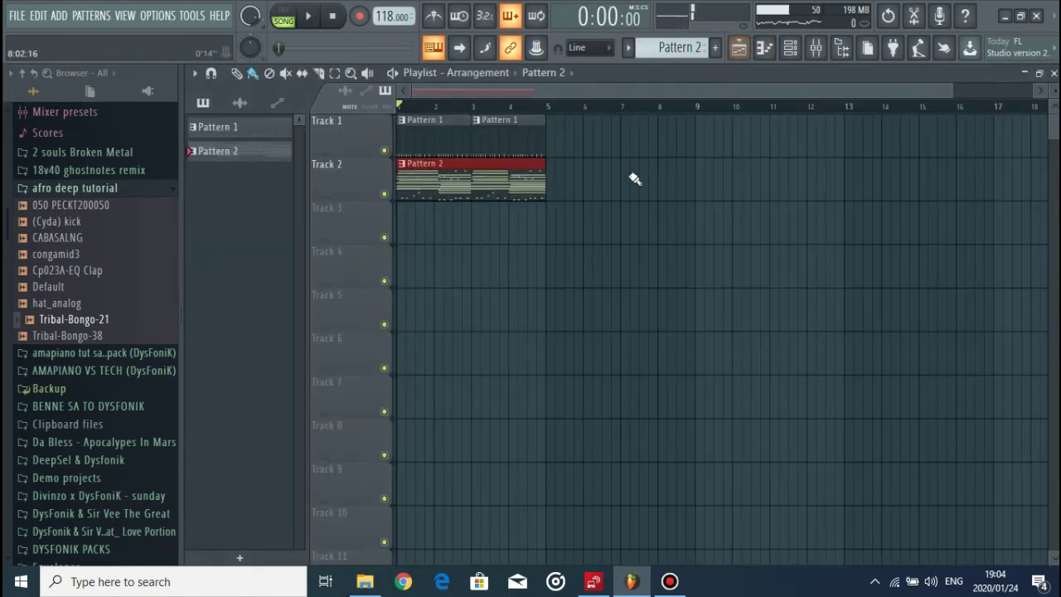
left_click_drag(481, 189, 474, 369)
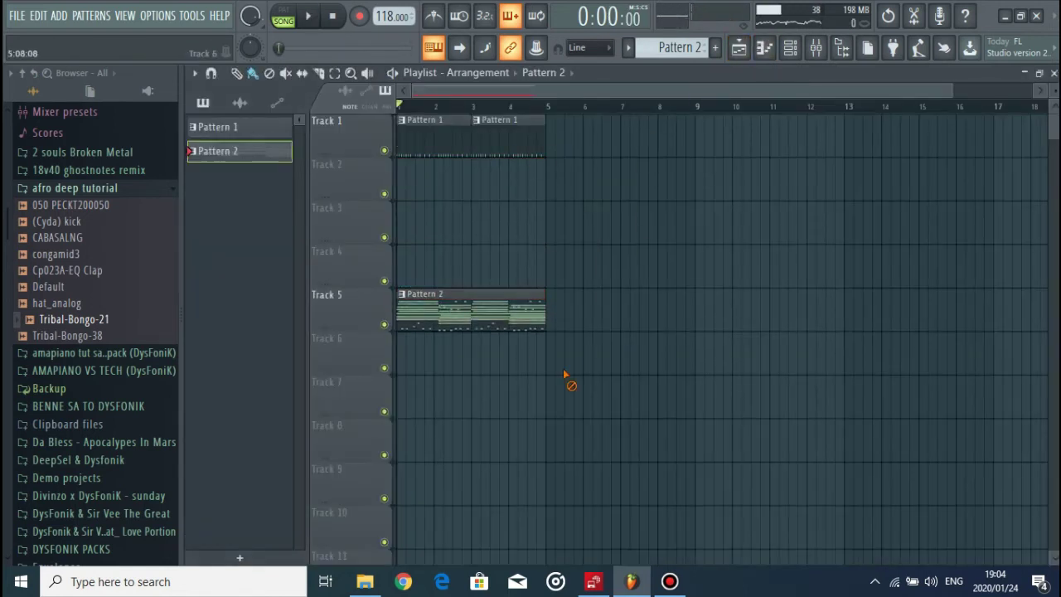
right_click(504, 142)
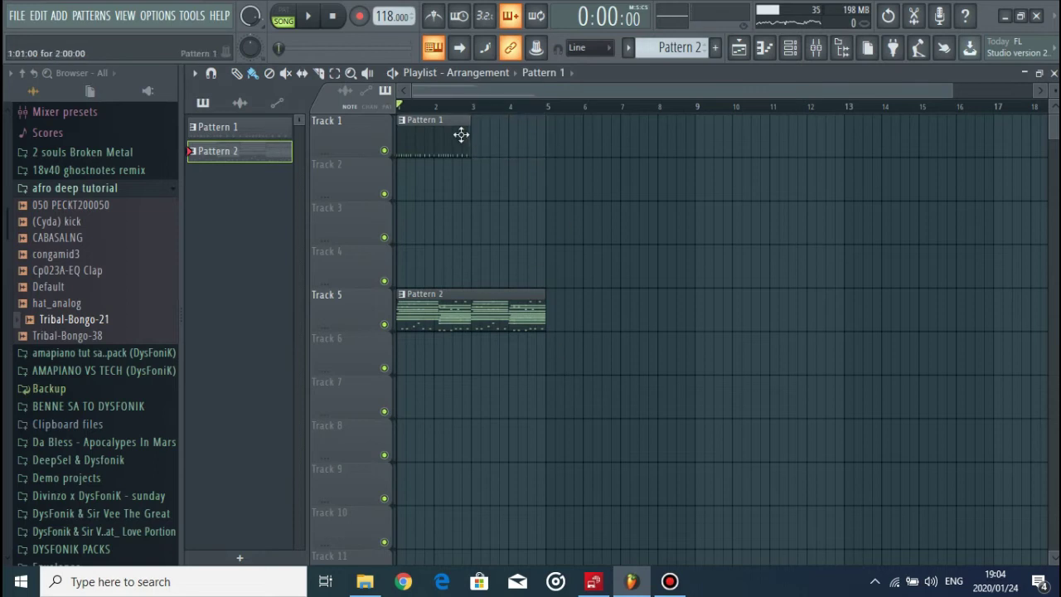
Step: Split Pattern 1 by channel into separate percussion patterns
left_click(690, 49)
left_click(734, 280)
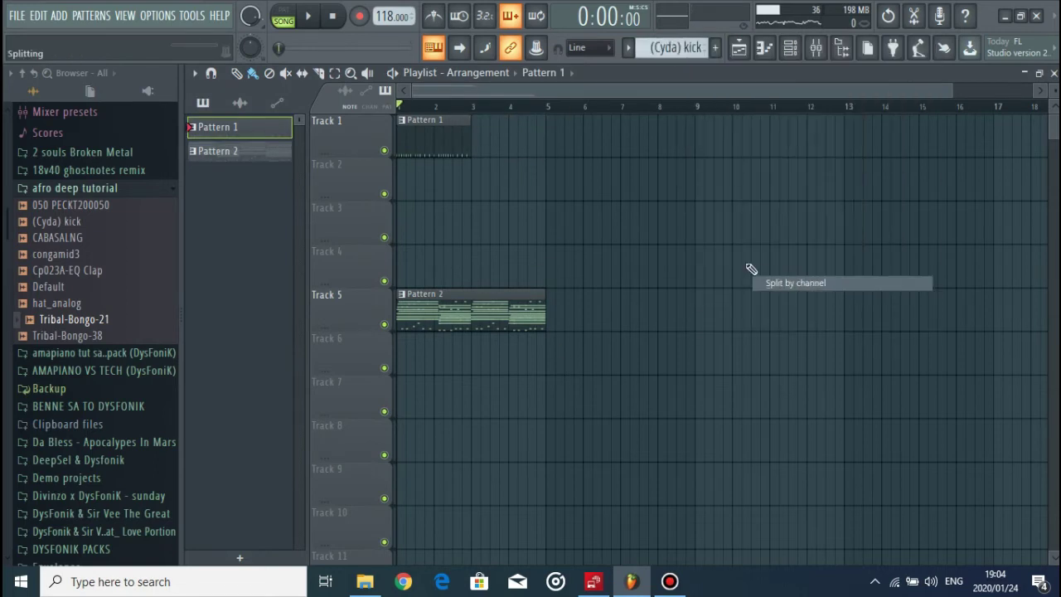
double_click(456, 154)
left_click(723, 58)
Step: Move the Pattern 9 clip to Track 7, put Cp023A-EQ Clap on Track 5, and spread the remaining stacked percussion clips around bars 4 and 5
left_click_drag(429, 133, 455, 330)
scroll(456, 286, "down", 1)
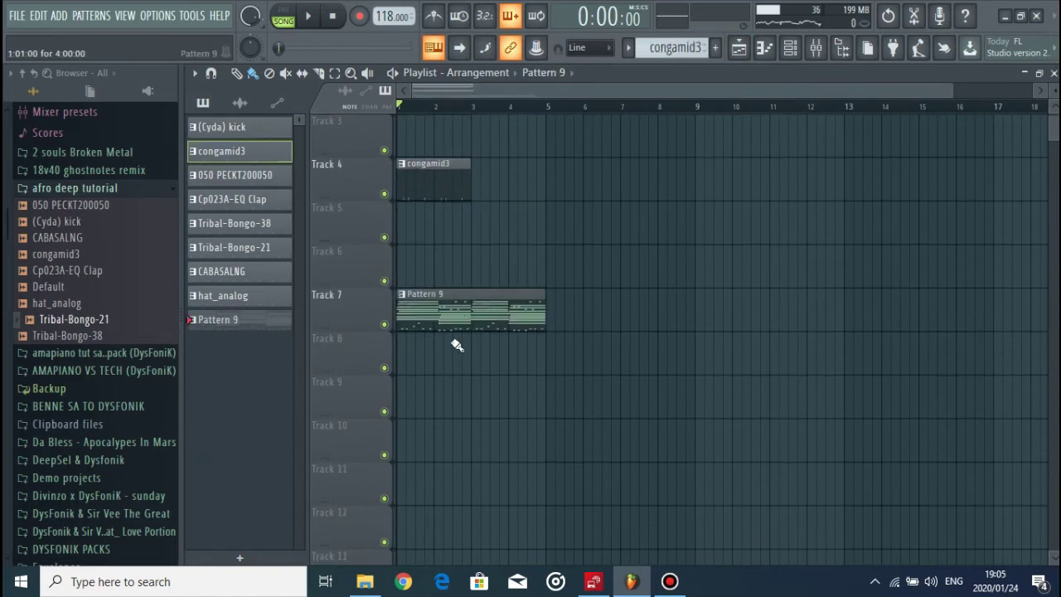
scroll(455, 343, "up", 1)
left_click_drag(422, 234, 423, 232)
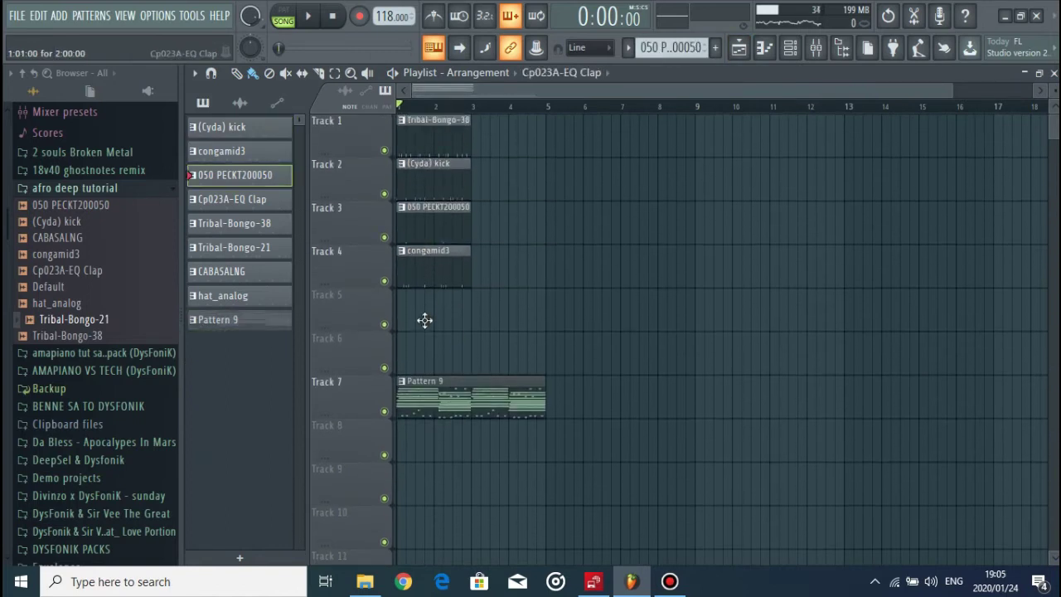
left_click_drag(424, 320, 422, 323)
left_click_drag(433, 146, 560, 242)
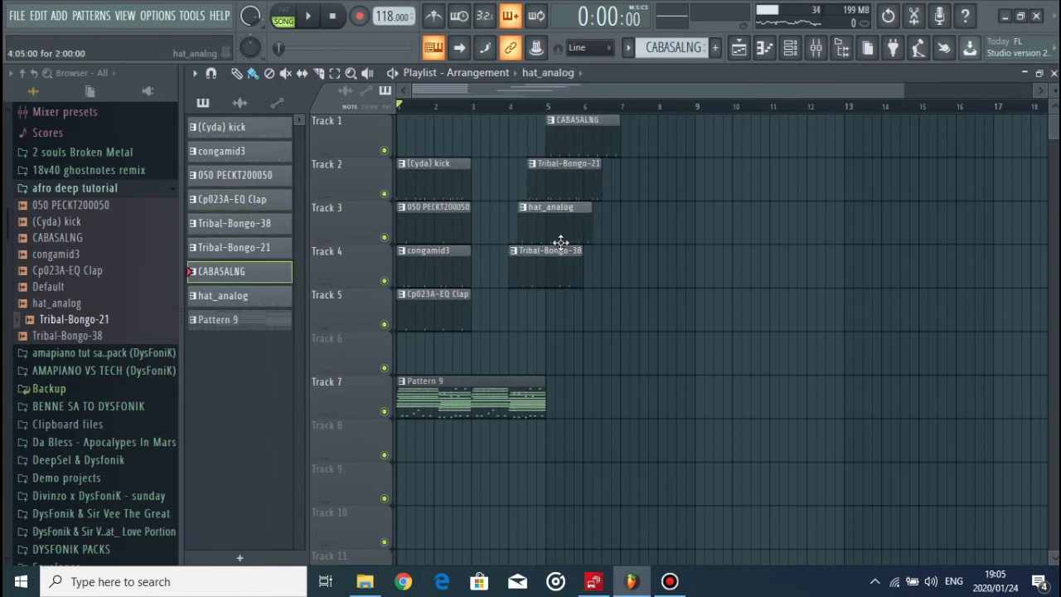
Step: Line up kick, Tribal-Bongo-21, CABASALNG, hat_analog and Tribal-Bongo-38 at bar 1 on Tracks 1, 2, 6, 7 and 8, with Pattern 9 on Track 11
left_click_drag(438, 180, 438, 137)
left_click_drag(549, 187, 418, 186)
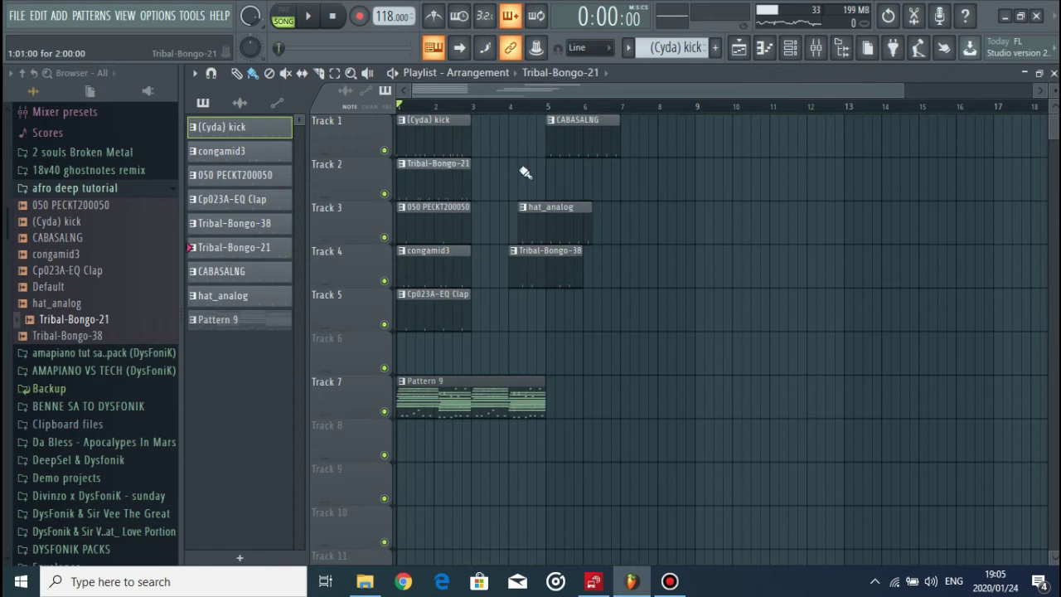
left_click_drag(557, 140, 408, 358)
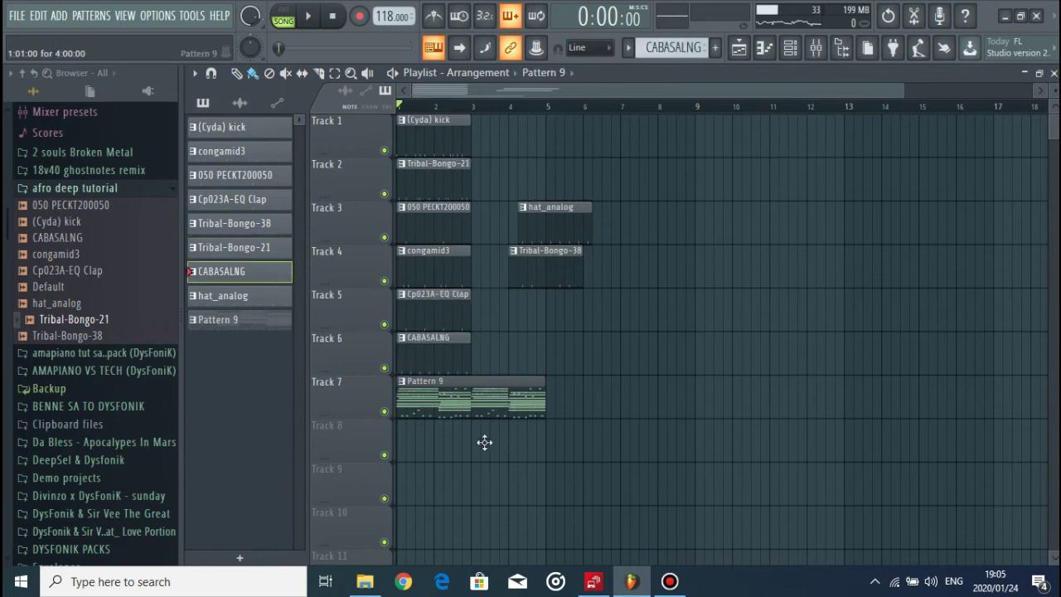
left_click_drag(485, 442, 485, 486)
left_click_drag(592, 302, 549, 228)
left_click_drag(537, 273, 426, 448)
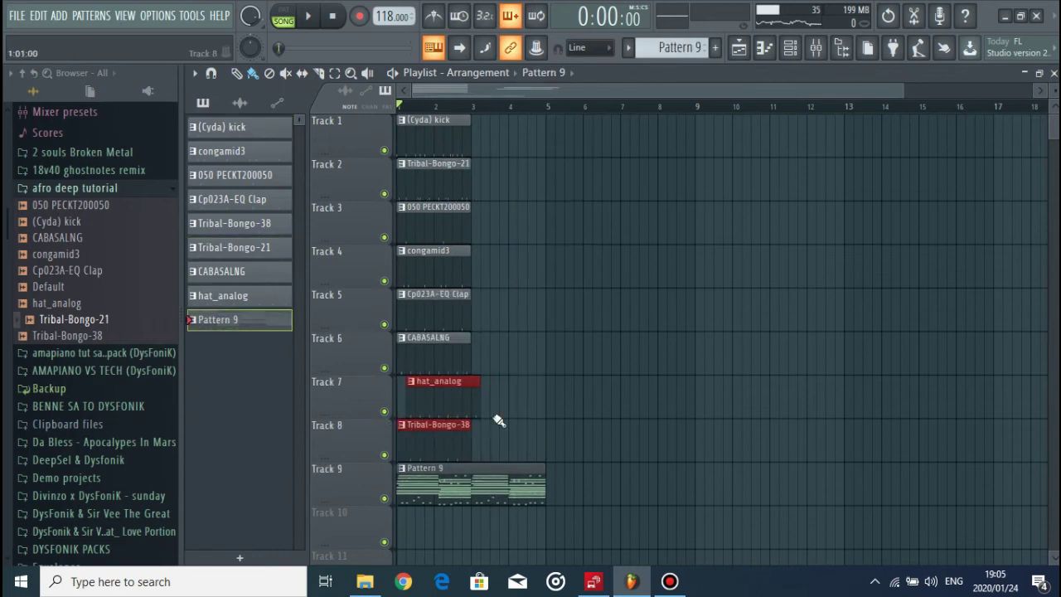
left_click_drag(456, 407, 447, 407)
scroll(552, 398, "down", 4)
left_click_drag(504, 315, 504, 402)
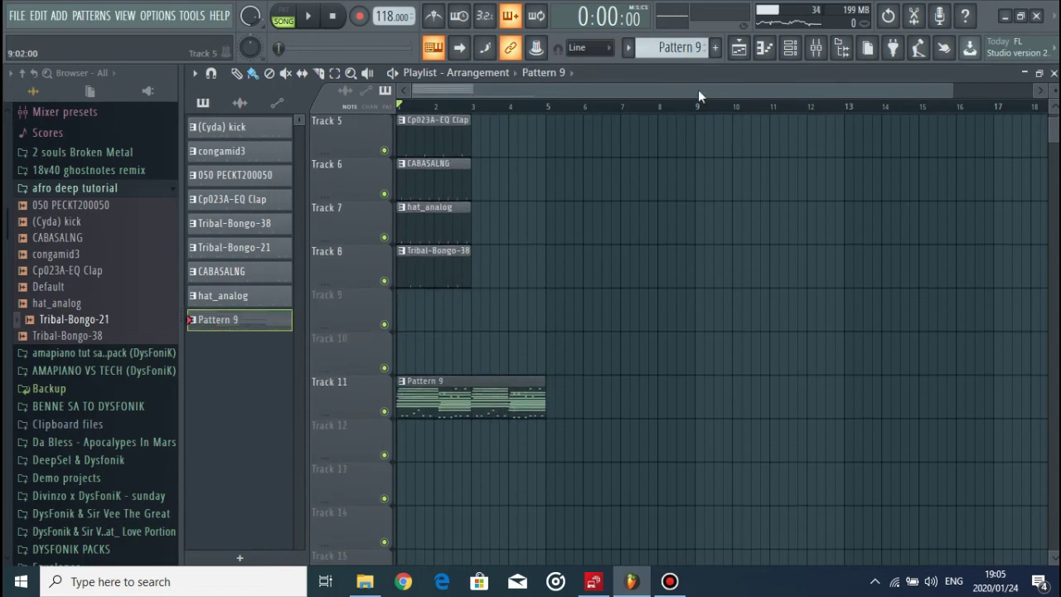
left_click(678, 51)
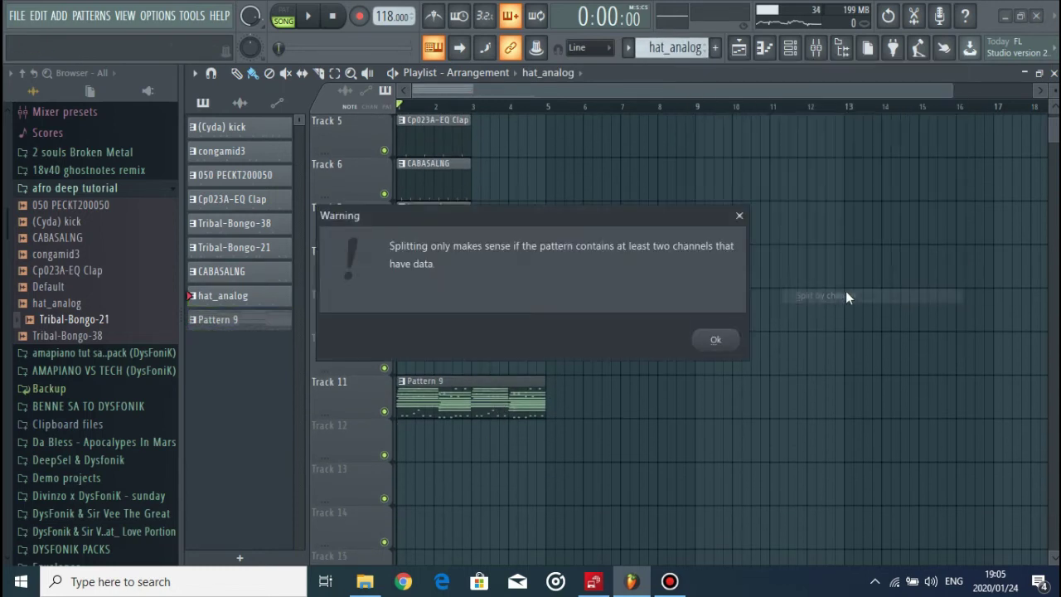
left_click(870, 295)
left_click(738, 215)
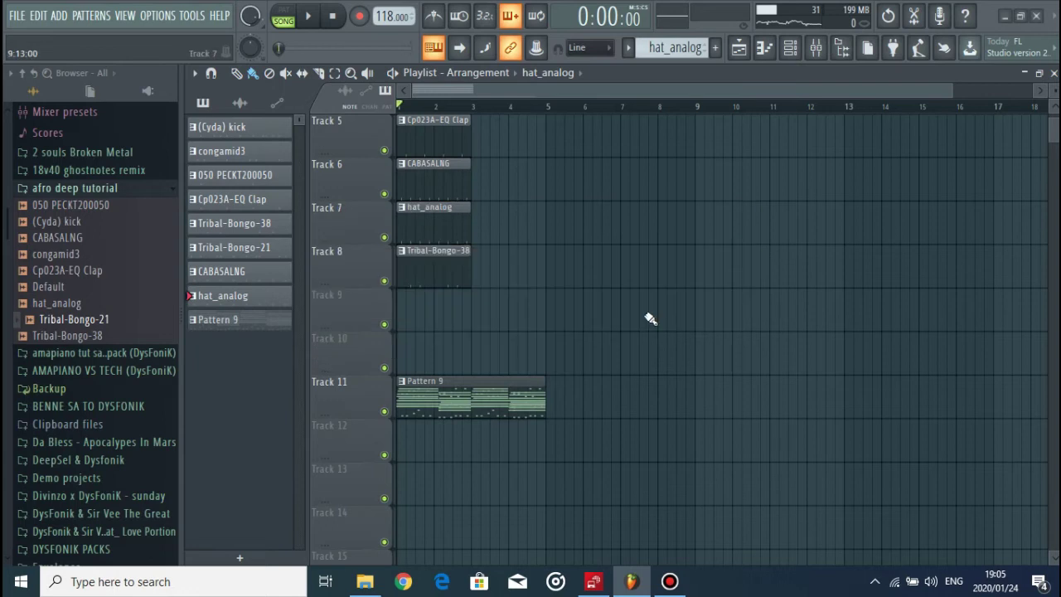
Step: Split Pattern 9 by channel into separate melodic patterns and return to the playlist
left_click(698, 51)
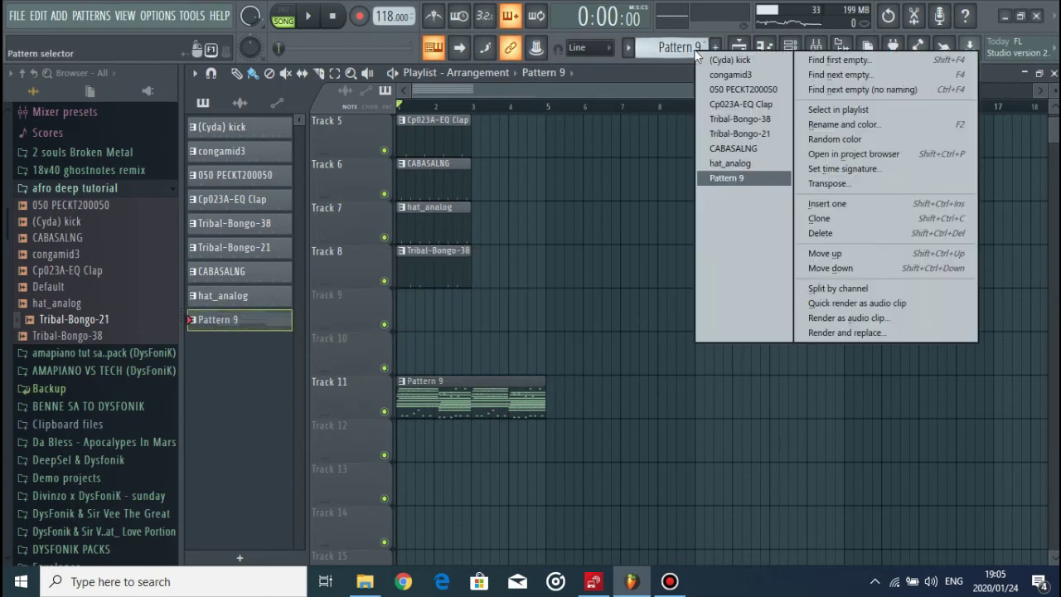
left_click(874, 286)
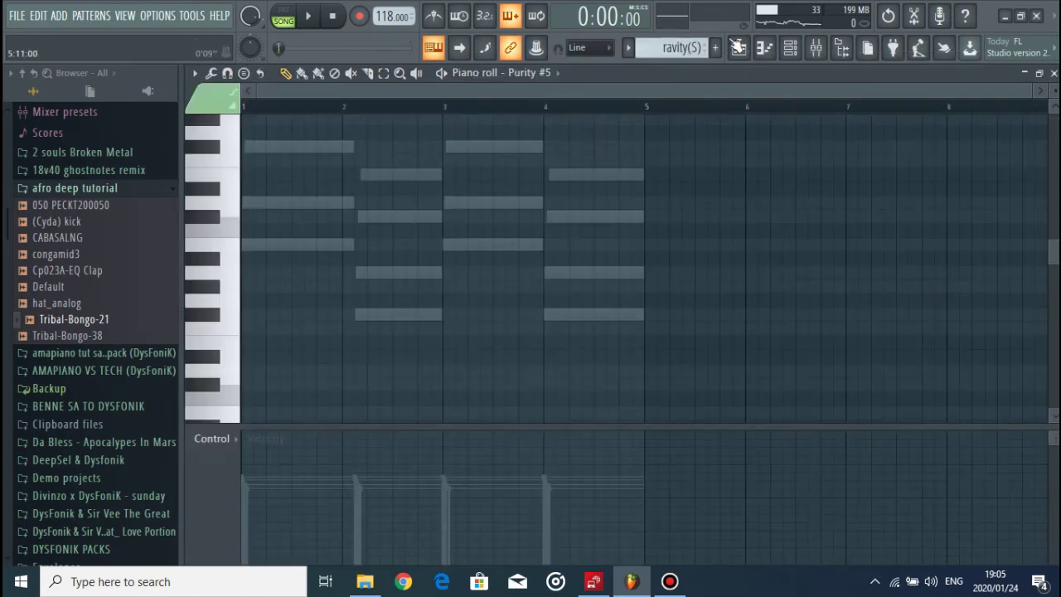
left_click(737, 47)
Step: Place the ravity(S), Purity, ravity(S) #2, GMS, Cavebell pad and Purity #2 clips at bar 1 on Tracks 13 to 18
scroll(689, 140, "down", 5)
left_click_drag(500, 184, 492, 295)
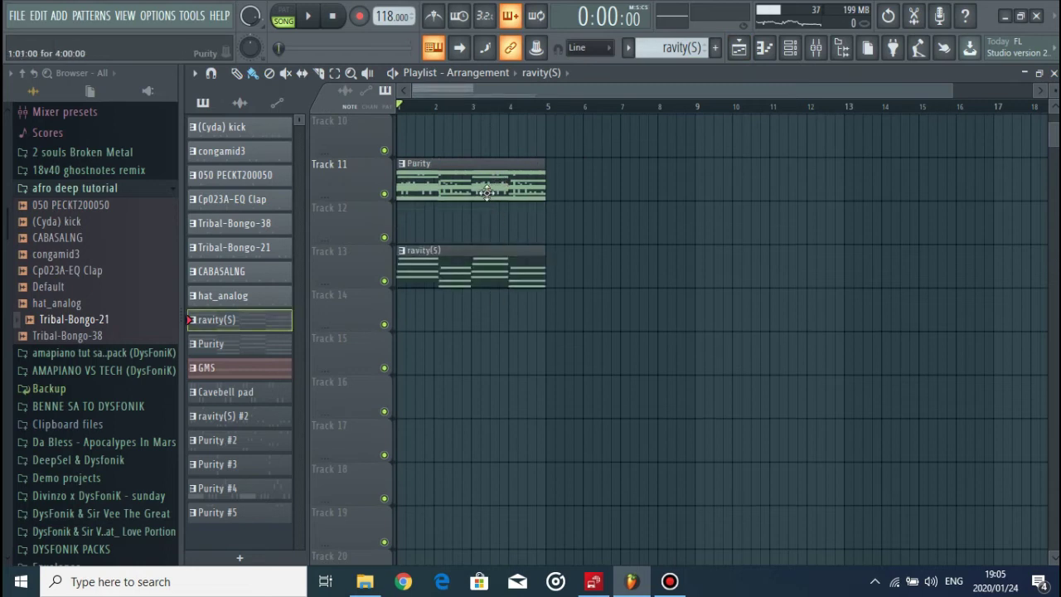
left_click_drag(486, 193, 473, 483)
left_click_drag(470, 320, 470, 388)
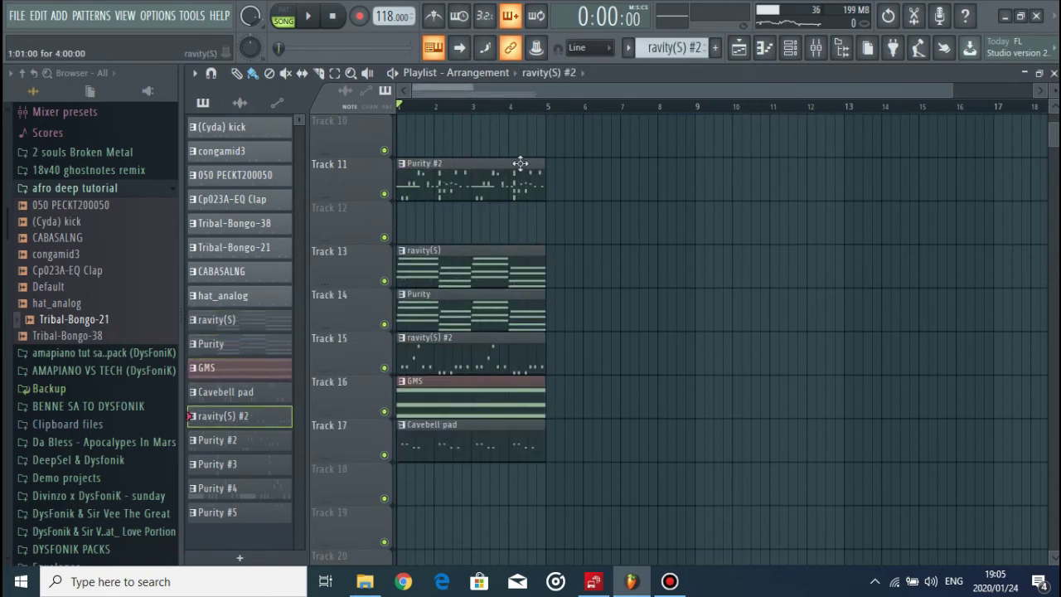
left_click_drag(485, 178, 481, 500)
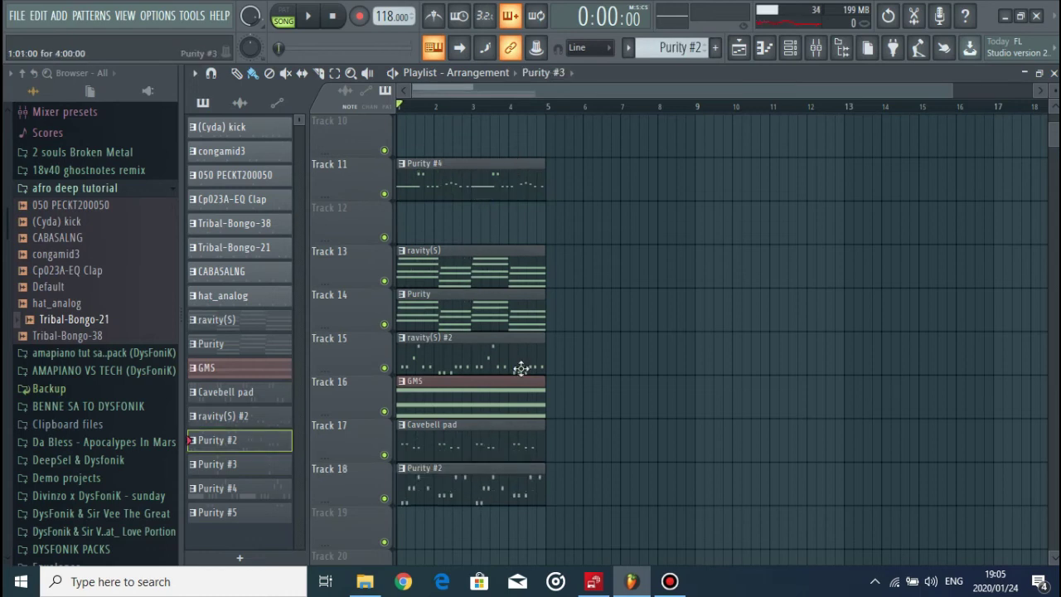
Step: Separate the remaining stacked clips by moving Purity #3 to Track 16, Purity #4 to Track 13 and Purity #5 to Track 14, all past bar 5
left_click_drag(521, 368, 668, 391)
left_click_drag(476, 180, 687, 282)
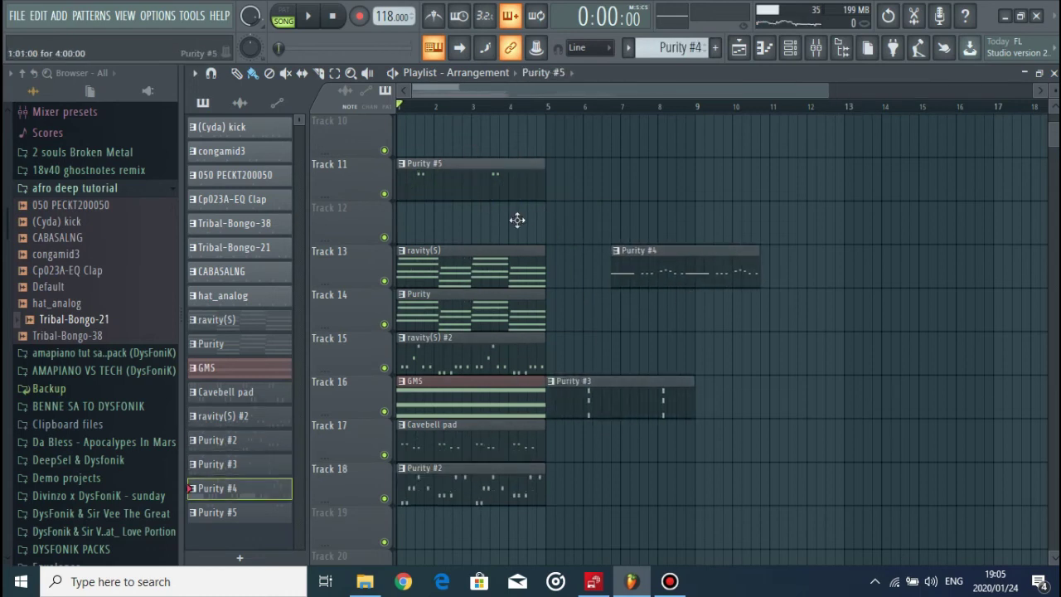
left_click_drag(406, 177, 571, 307)
Step: Move the GMS clip to Track 9 and the ravity(S) and Purity clips to Tracks 10 and 11
scroll(571, 348, "up", 1)
left_click_drag(520, 423, 502, 281)
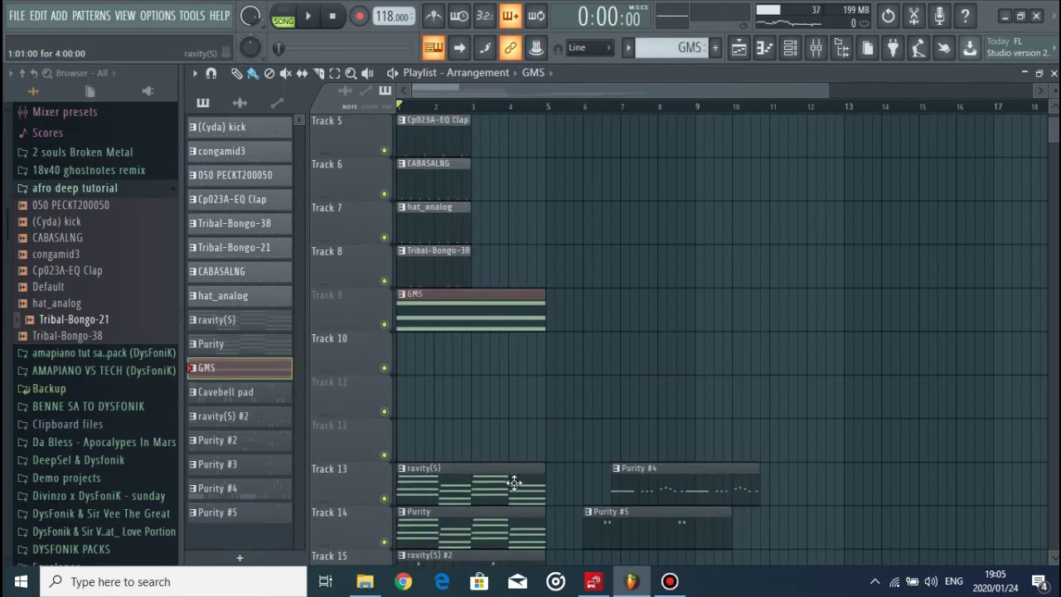
left_click_drag(552, 485, 508, 510)
left_click_drag(481, 485, 464, 355)
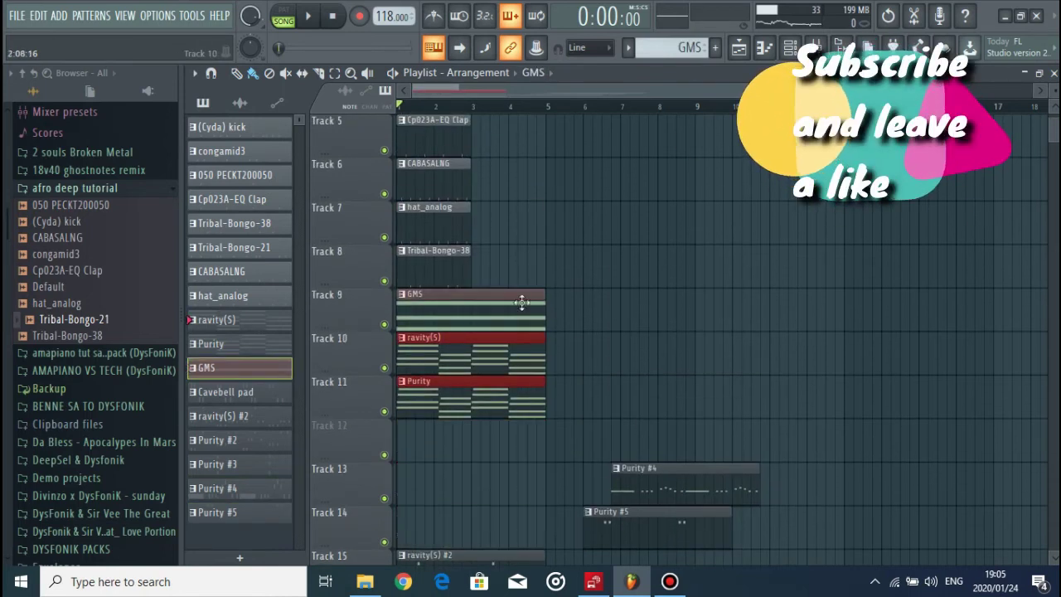
Step: Duplicate the two-bar percussion clips on Tracks 1 to 8 into bars 3 and 4
left_click_drag(523, 284, 310, 9)
key("ctrl+b")
scroll(670, 193, "down", 5)
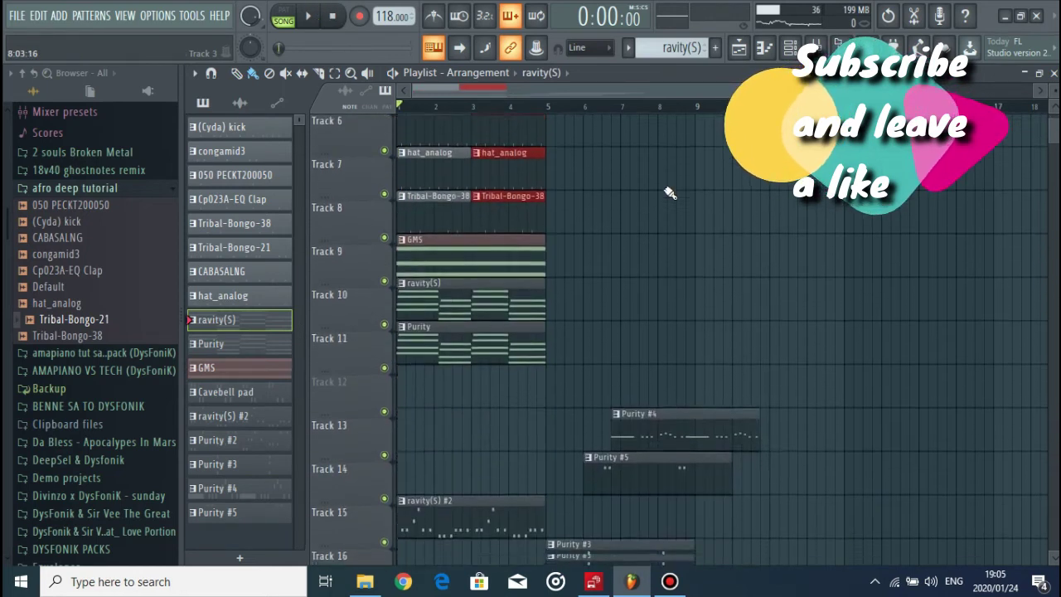
Step: Align Purity #4, Purity #5 and Purity #3 at bar 1 on Tracks 12, 13 and 14
scroll(669, 193, "down", 4)
left_click_drag(680, 267, 498, 227)
left_click_drag(492, 189, 495, 277)
left_click_drag(497, 222, 498, 180)
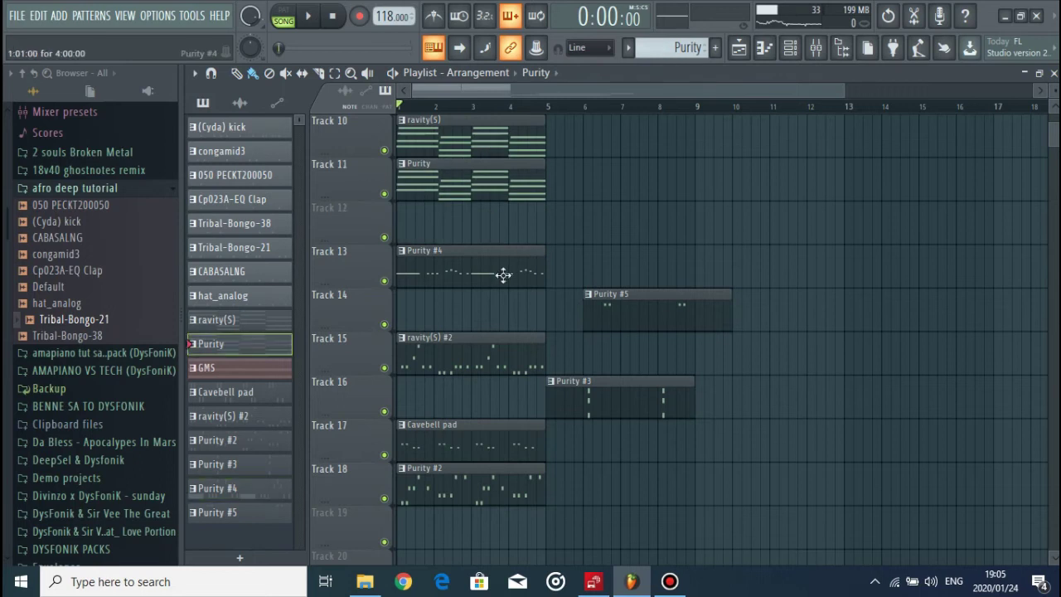
left_click_drag(503, 274, 503, 228)
left_click_drag(534, 293, 391, 247)
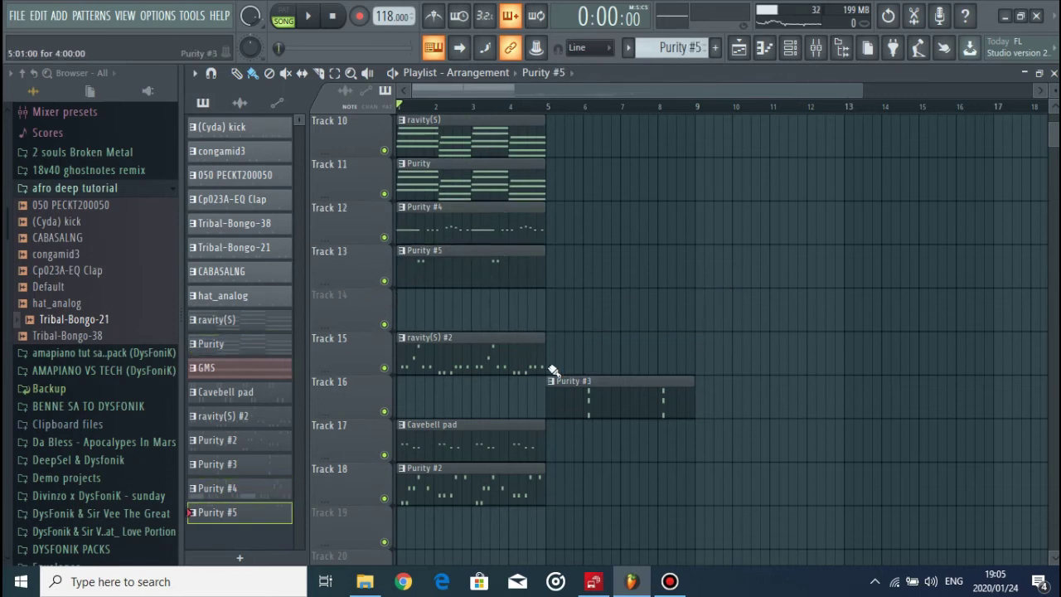
left_click_drag(601, 404, 449, 317)
Step: Move the Cavebell pad and Purity #2 clips up one track to Tracks 16 and 17
left_click_drag(575, 419, 502, 504)
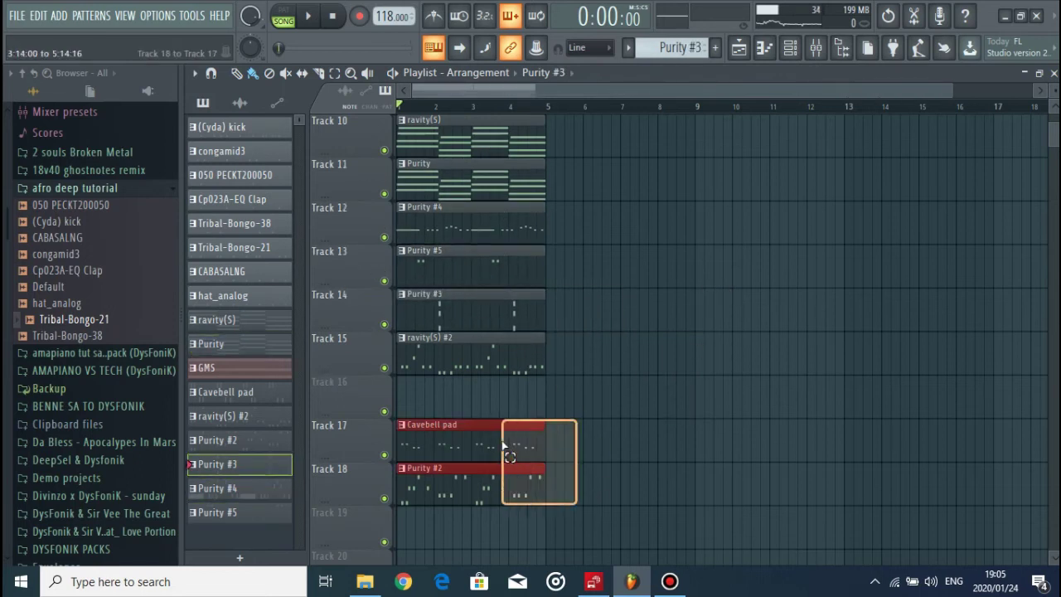
left_click_drag(468, 434, 468, 391)
left_click(659, 418)
Step: Select bars 1 to 4 across all tracks and duplicate them three times to fill 16 bars
left_click_drag(547, 108, 396, 107)
scroll(344, 167, "up", 5)
key("ctrl+b")
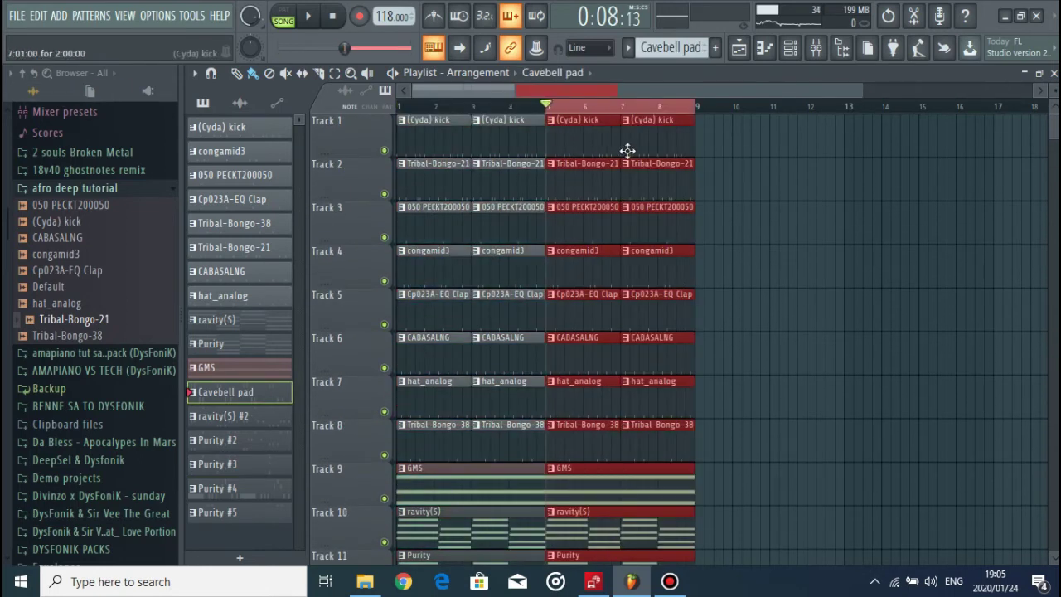
scroll(655, 125, "down", 4)
key("ctrl+b")
key("ctrl+b")
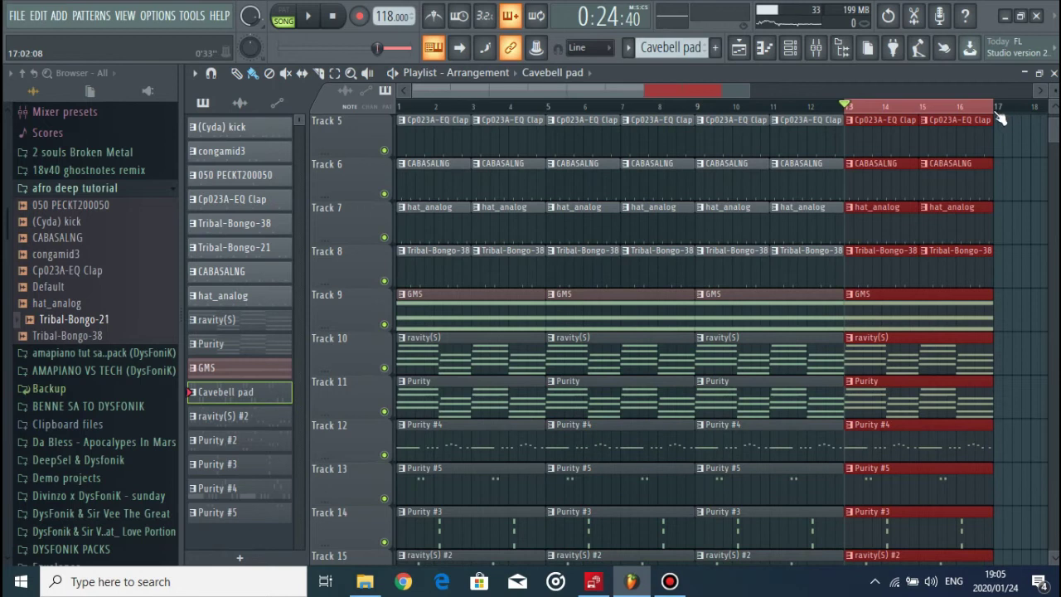
Step: Select bars 1 to 16 and duplicate the block five times to extend the arrangement to 96 bars, clear the selection and return to bar 1
left_click_drag(1001, 118, 398, 106)
scroll(582, 108, "down", 3)
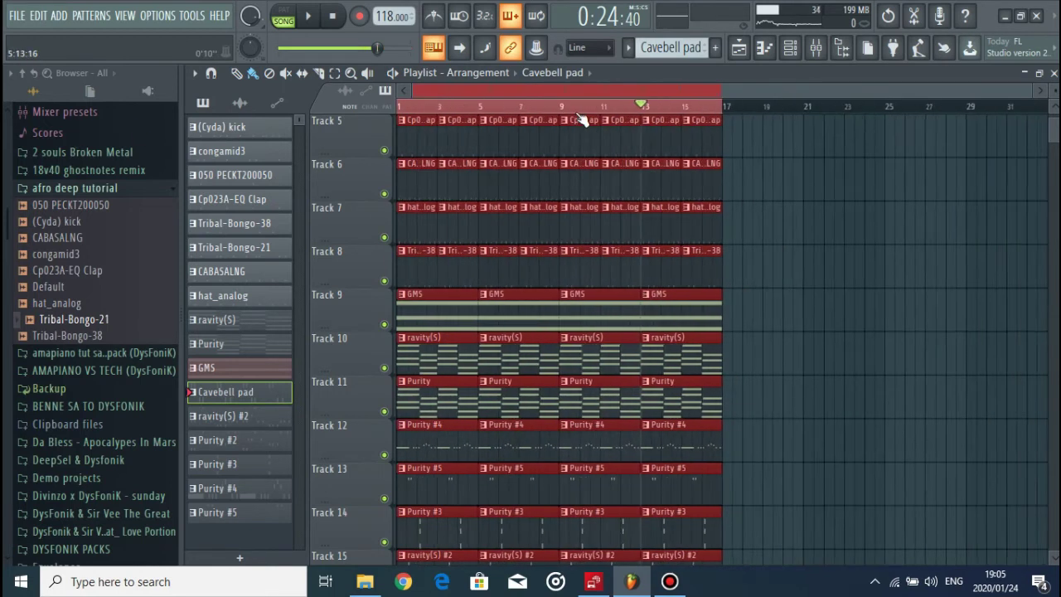
key("ctrl+b")
key("ctrl+b")
key("ctrl+b")
key("ctrl+b")
scroll(647, 118, "down", 2)
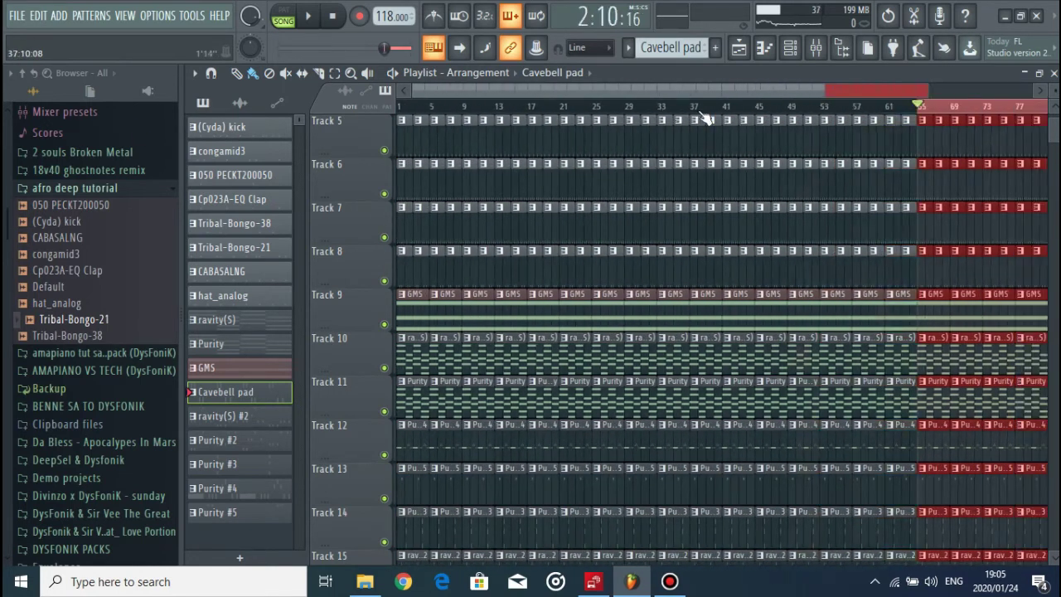
key("ctrl+b")
key("ctrl+d")
left_click(978, 109)
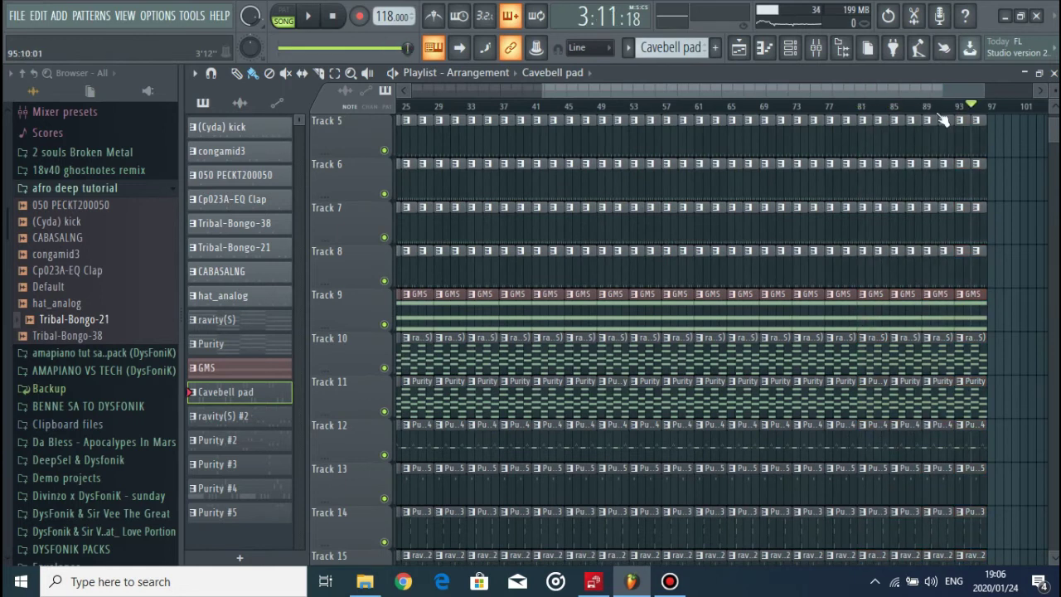
scroll(682, 166, "down", 3)
scroll(597, 143, "up", 5)
left_click_drag(659, 90, 523, 90)
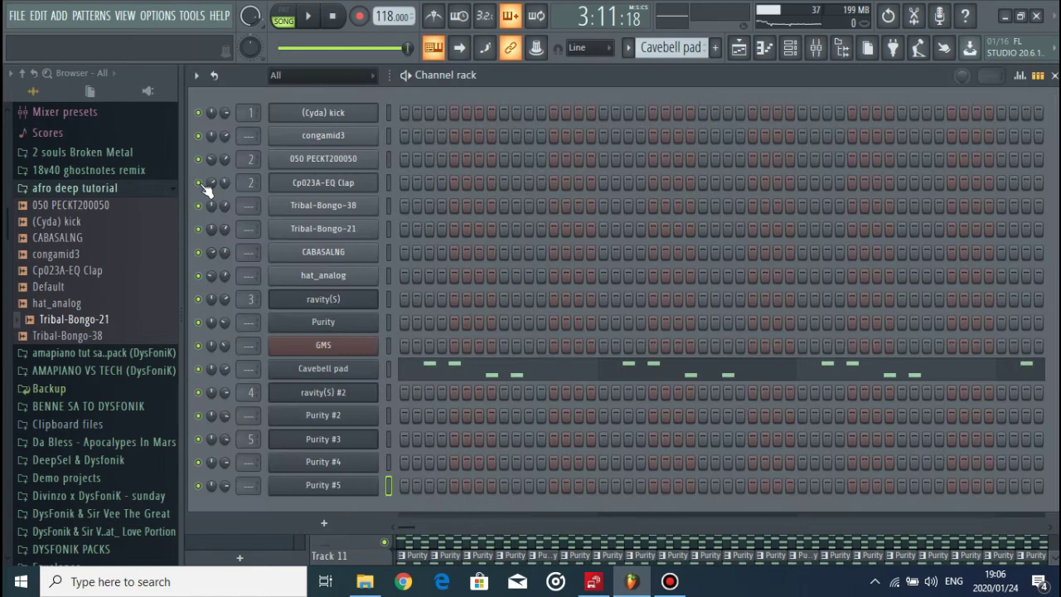
Step: Try soloing the Cp023A-EQ Clap channel and look over the mixer tracks before returning to the playlist
right_click(200, 184)
left_click(205, 190)
right_click(202, 188)
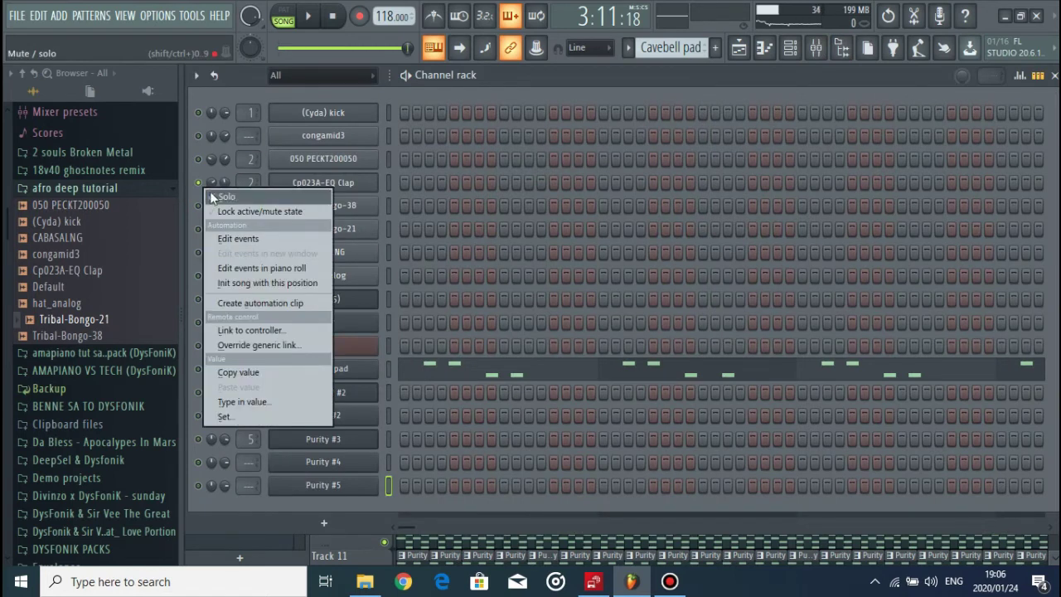
key("Escape")
left_click(815, 48)
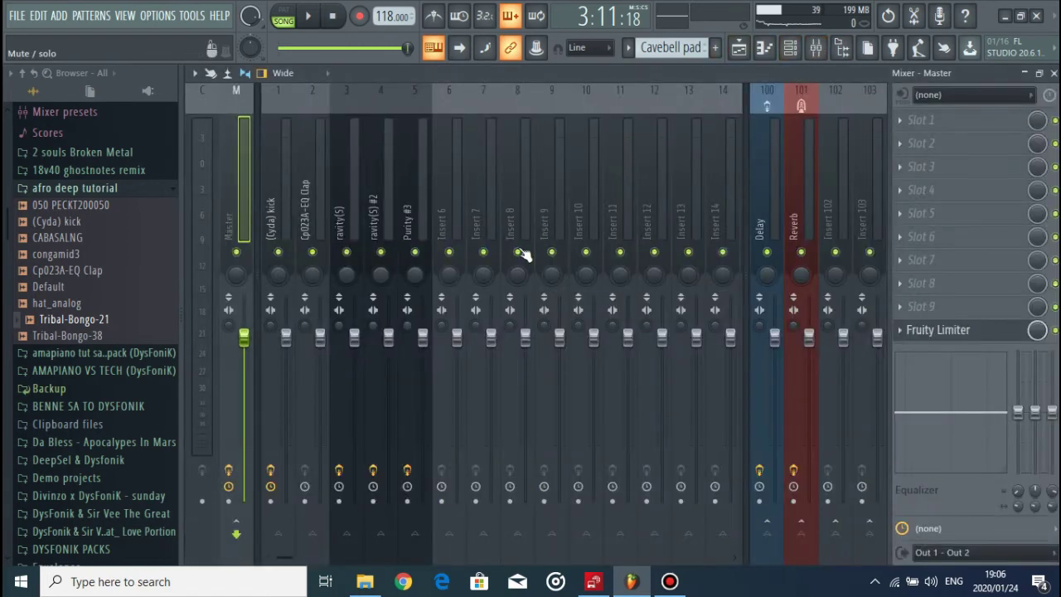
left_click(738, 52)
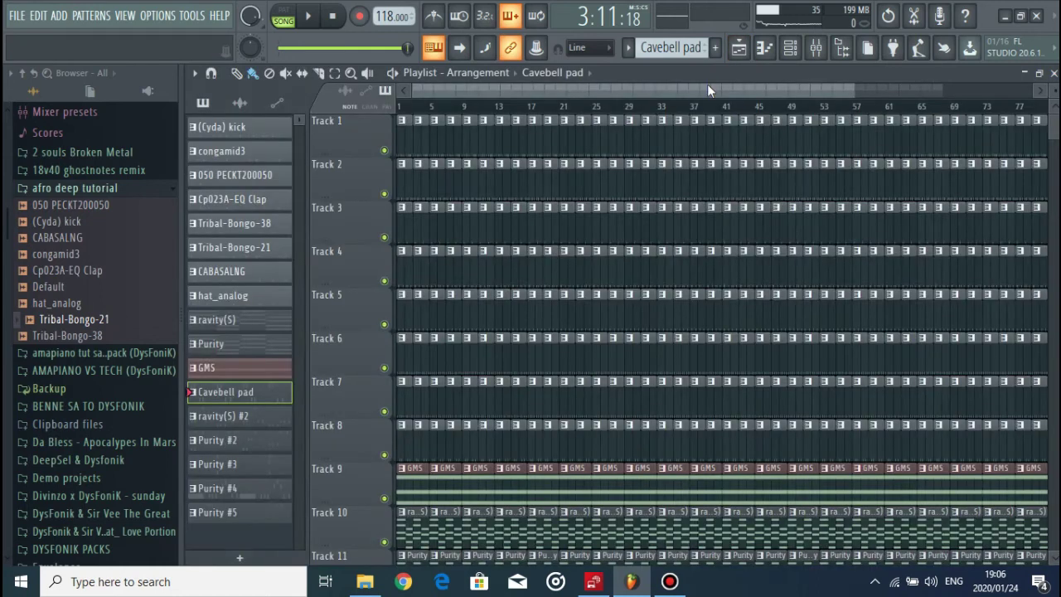
Step: Solo the kick on Track 1 and unmute the GMS and ravity(S) tracks, Tracks 9 and 10
left_click(384, 150, "ctrl")
left_click_drag(854, 87, 530, 138)
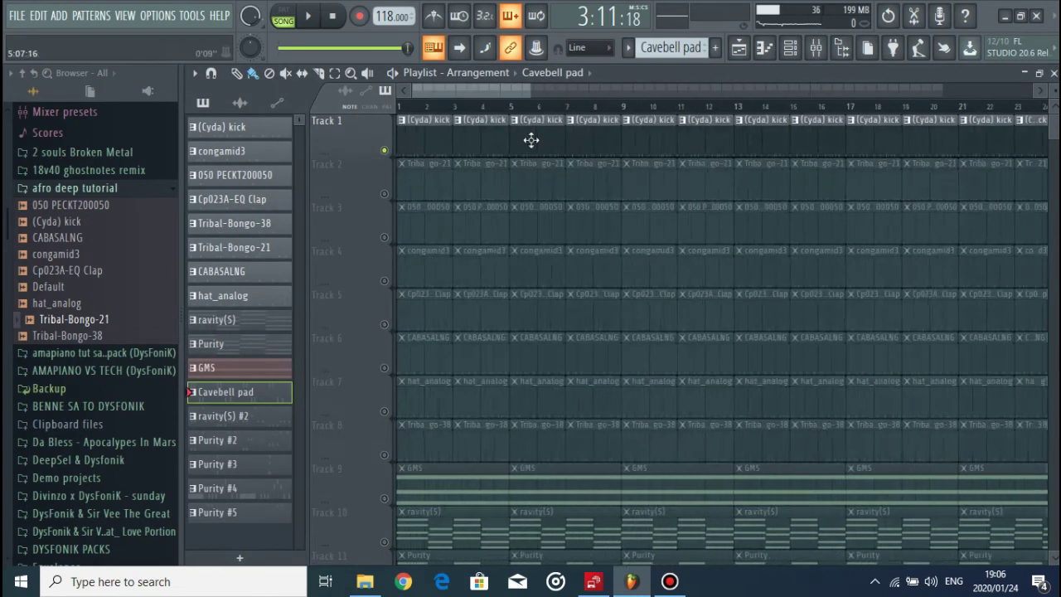
scroll(564, 182, "down", 4)
left_click(384, 323)
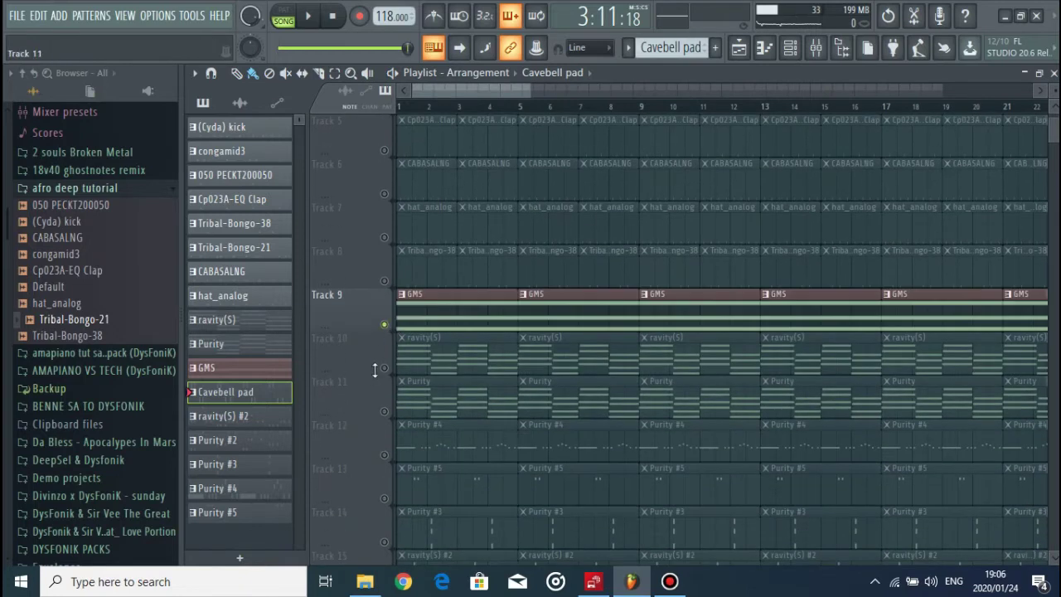
left_click(384, 368)
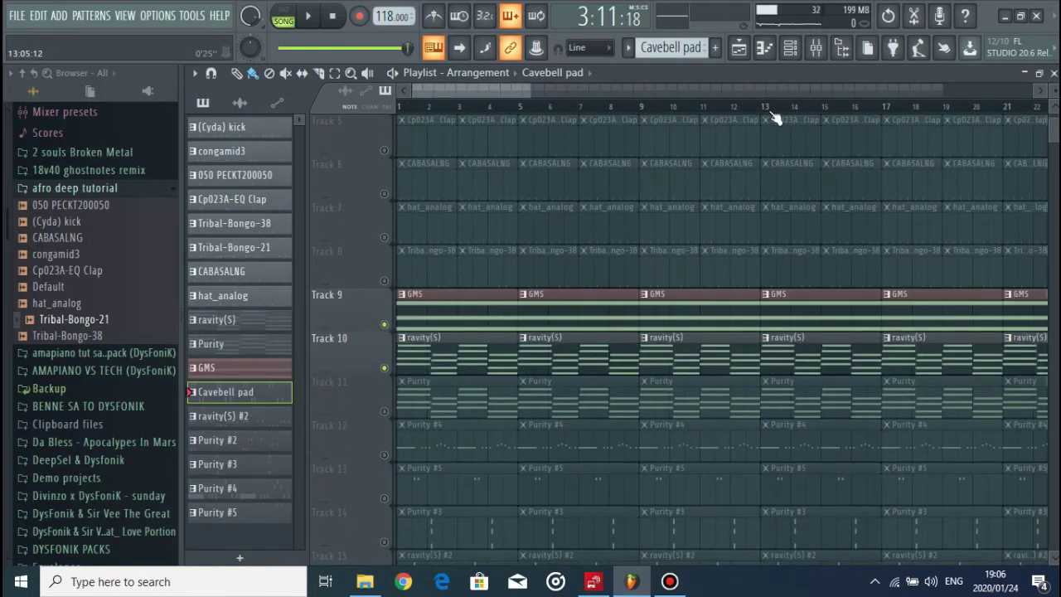
Step: Select bars 1 to 16 across the playlist and open the channel rack
left_click_drag(884, 114, 254, 134)
scroll(648, 141, "down", 4)
scroll(647, 141, "up", 4)
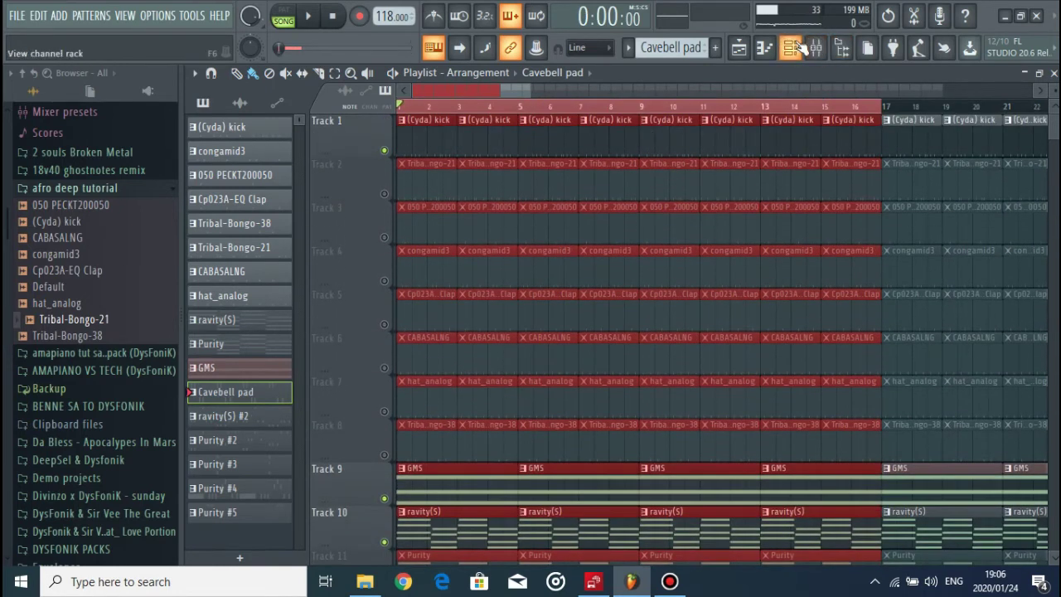
left_click(796, 47)
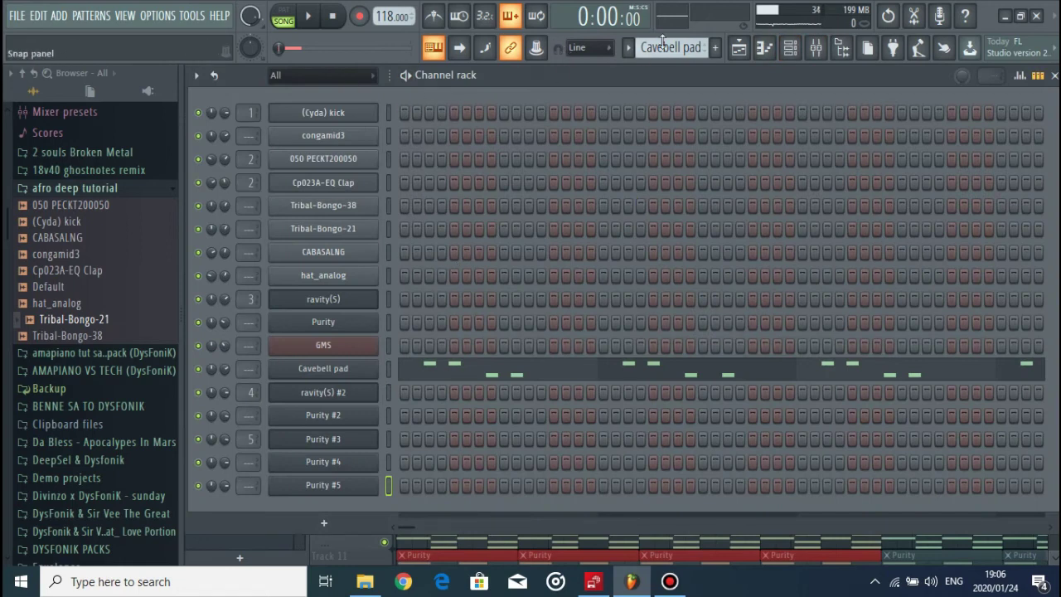
Step: Create an automation clip for the ravity(S) channel volume spanning bars 1 to 16
left_click(740, 48)
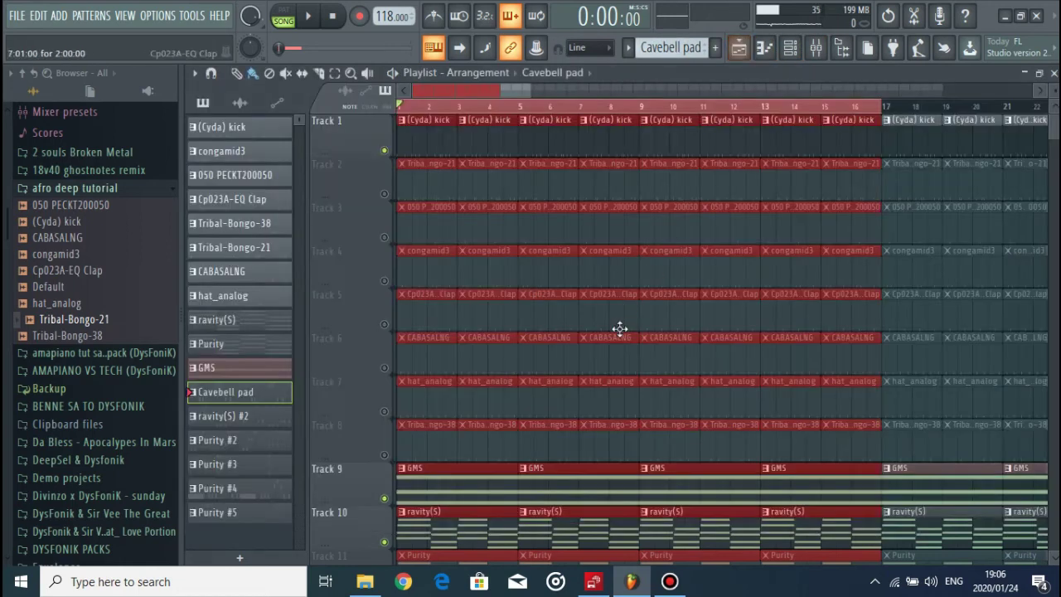
left_click(617, 516)
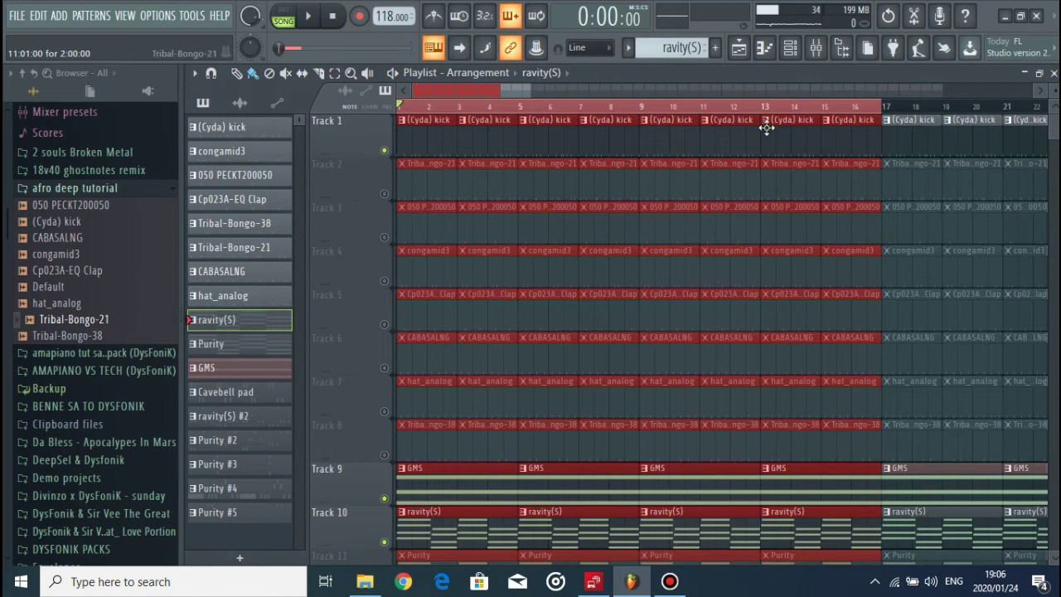
left_click(791, 49)
right_click(216, 301)
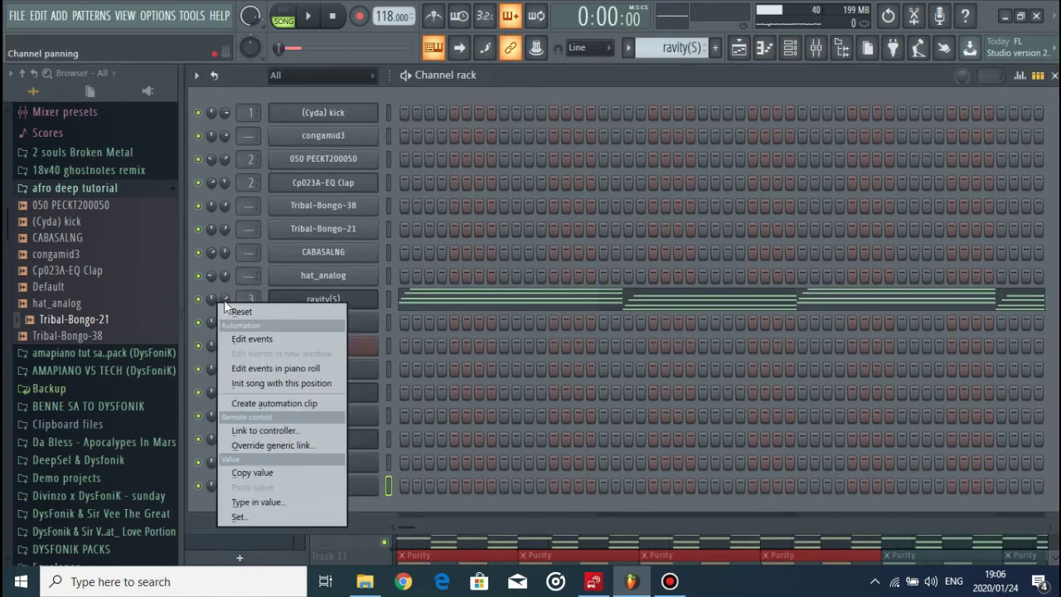
right_click(225, 301)
left_click(272, 399)
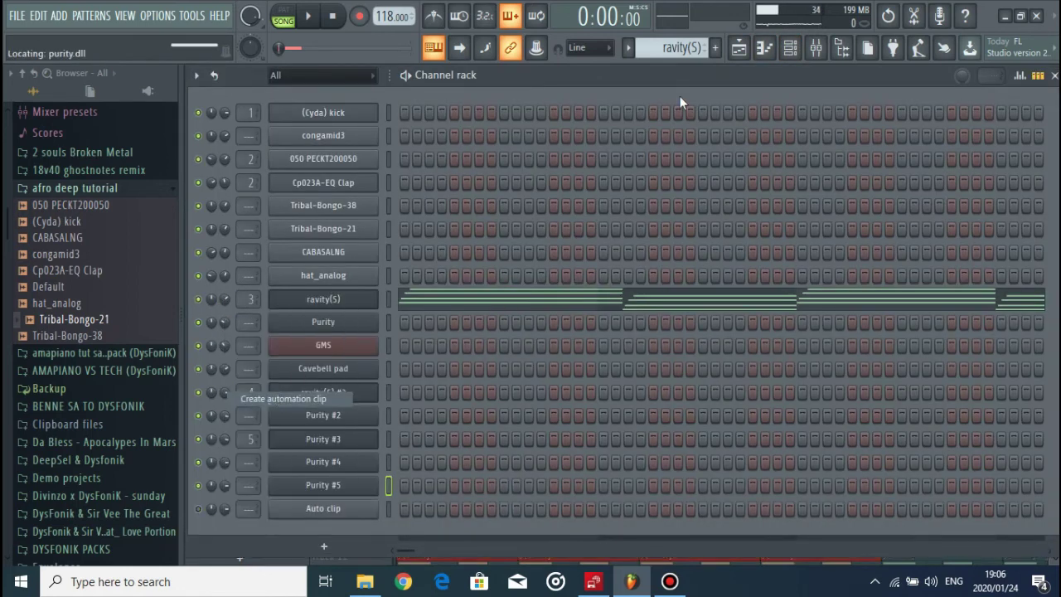
Step: Enlarge Track 18 and lower the automation's start point so the ravity(S) volume rises across bars 1 to 16, and play the song
left_click(738, 47)
left_click(383, 328)
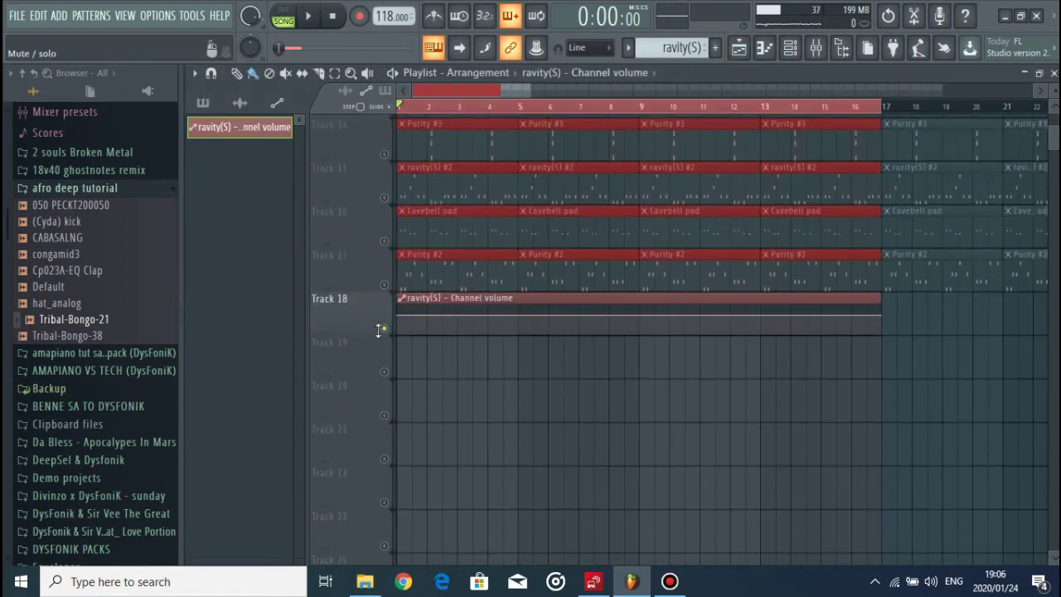
left_click_drag(373, 336, 399, 376)
key("space")
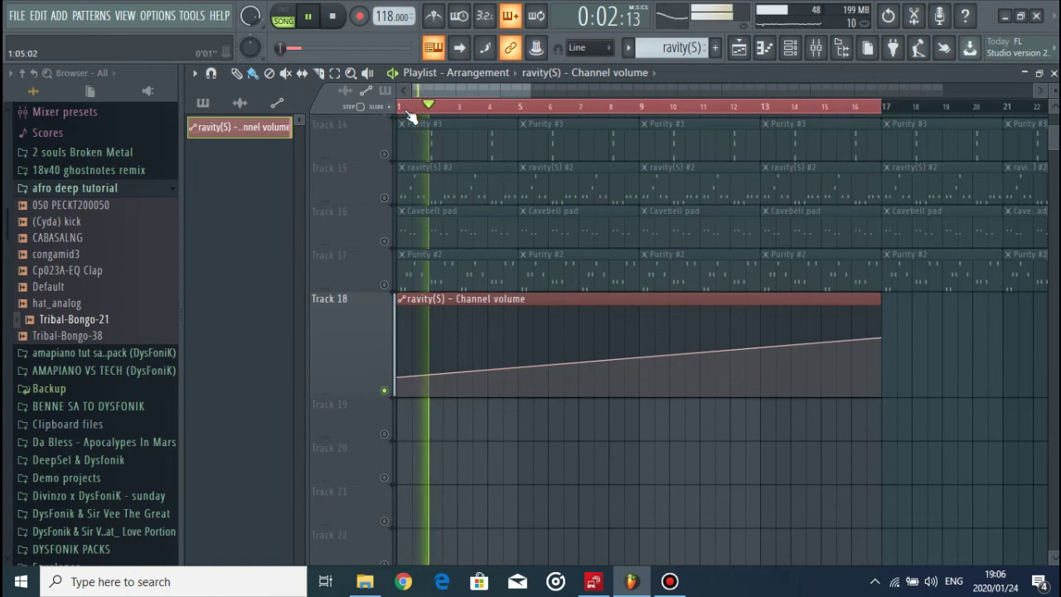
Step: Delete the Tribal-Bongo-21 and 050 PECKT200050 clips in bars 1 to 6, and unmute Tracks 2 and 3
scroll(478, 177, "up", 4)
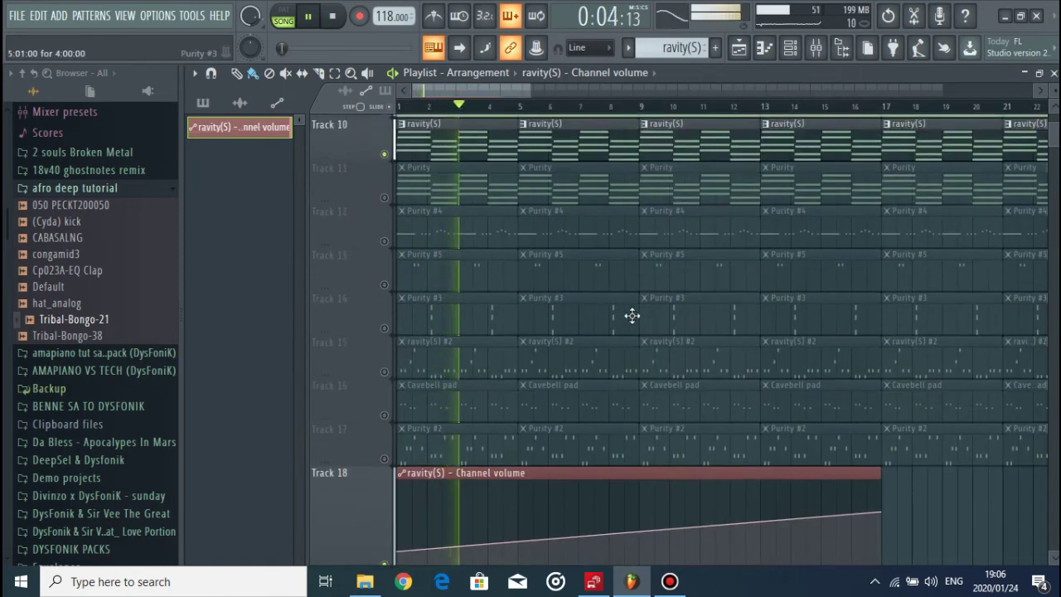
scroll(684, 298, "up", 9)
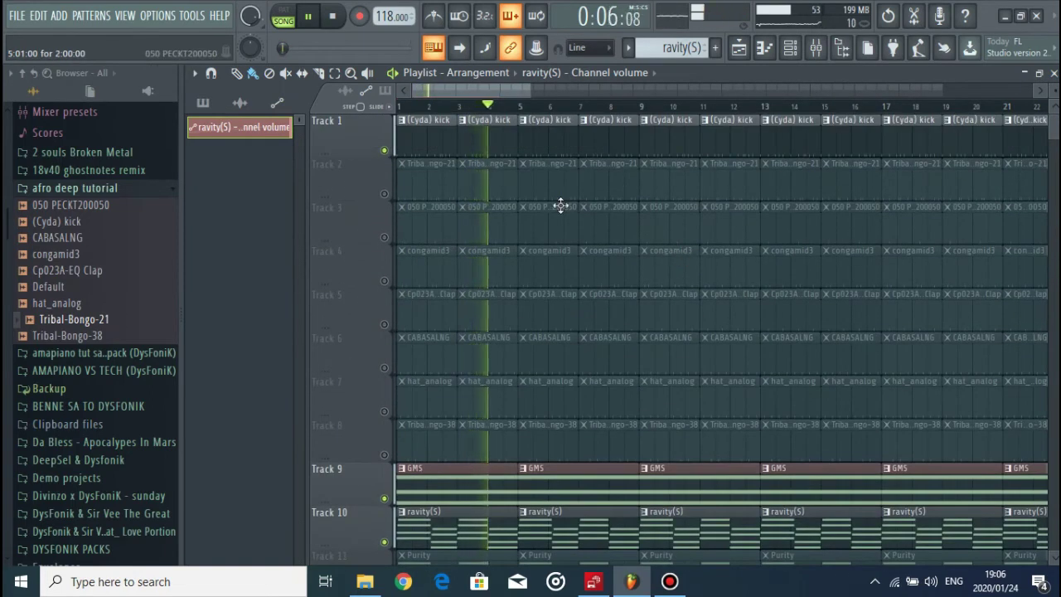
right_click(548, 190)
right_click(472, 197)
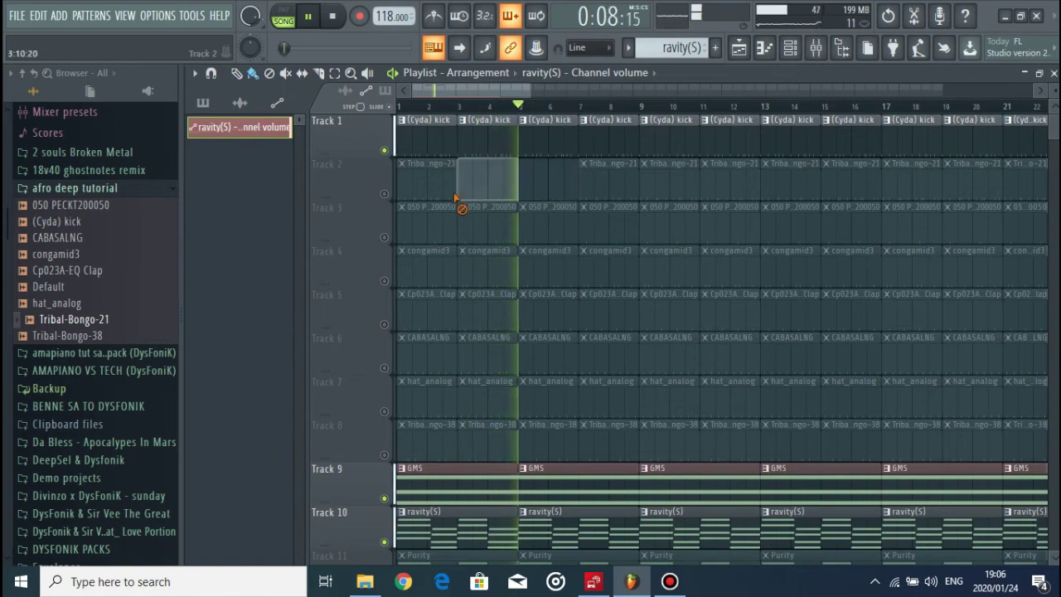
right_click(427, 197)
right_click(427, 232)
right_click(500, 237)
right_click(557, 237)
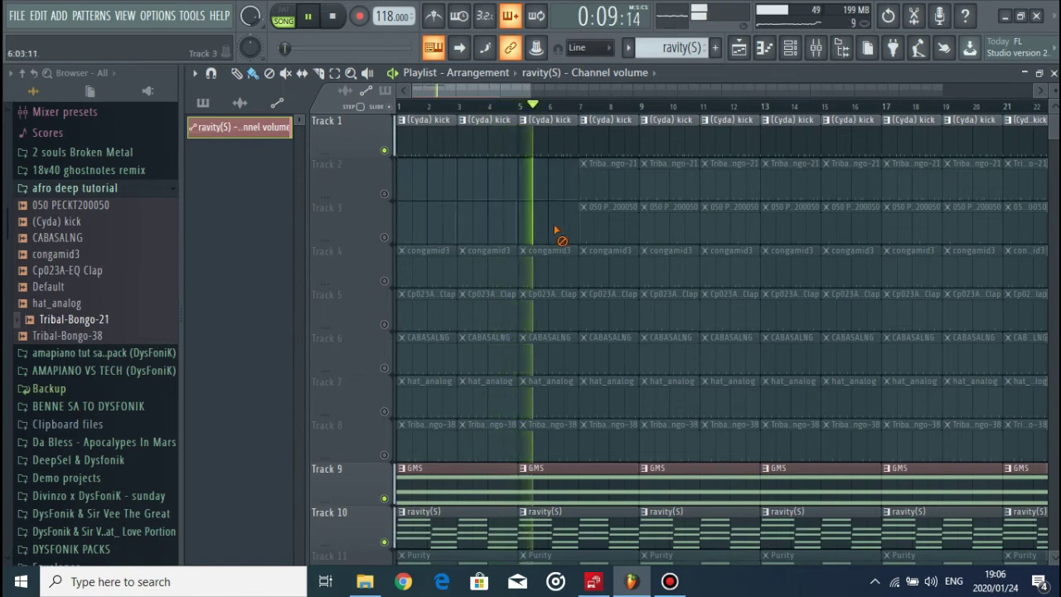
left_click(384, 237)
left_click(383, 194)
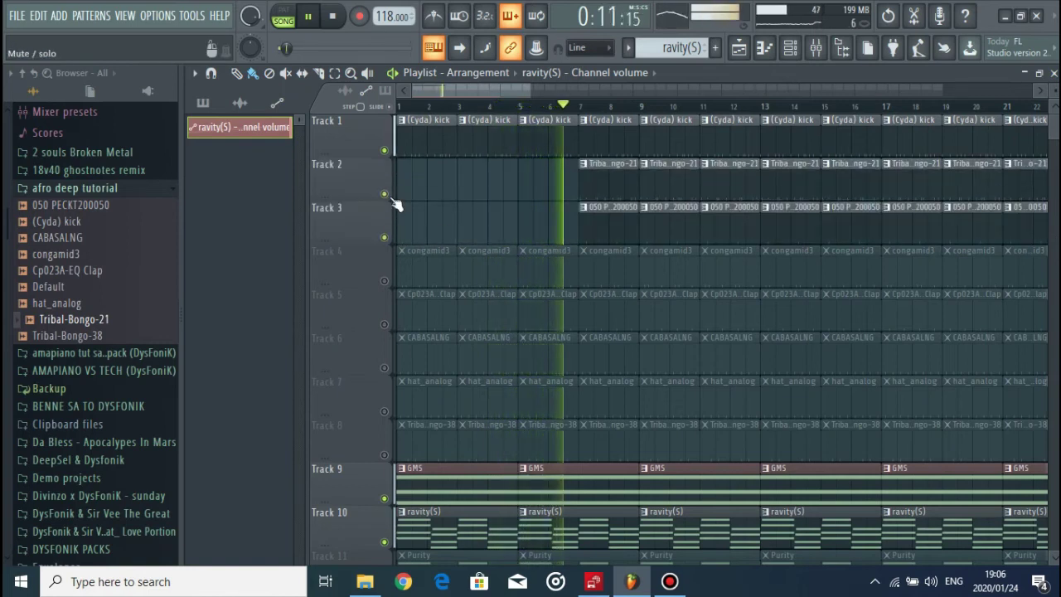
Step: Delete the congamid3 and Cp023A-EQ Clap clips in bars 1 to 6 on Tracks 4 and 5
right_click(549, 271)
right_click(487, 267)
right_click(426, 264)
right_click(426, 307)
right_click(487, 308)
right_click(552, 299)
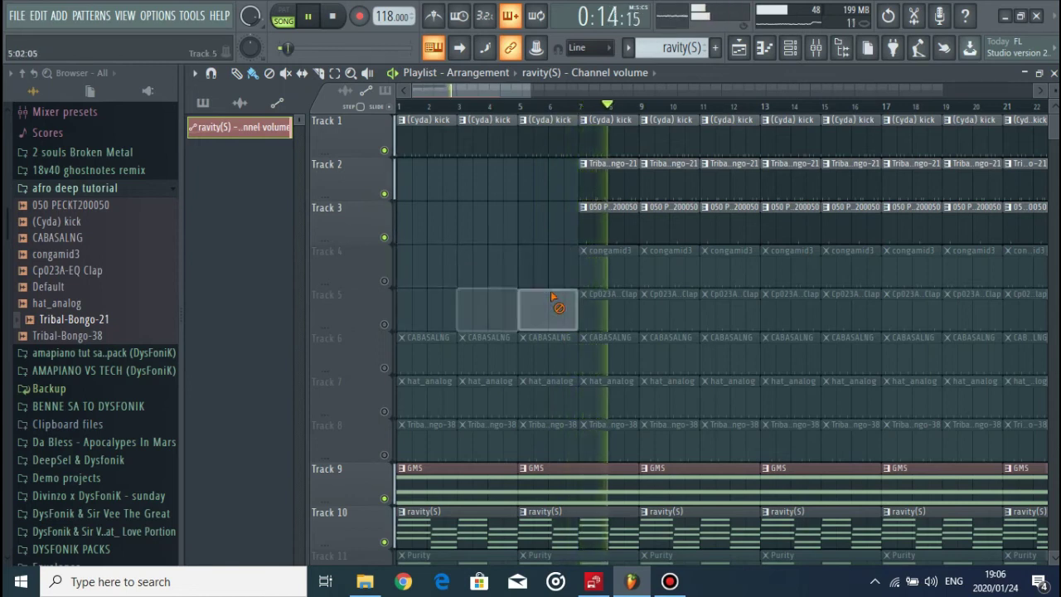
Step: Clear the remaining congamid3, clap and CABASALNG clips before bar 11 on Tracks 4 to 6, and unmute Tracks 4 and 5
right_click(608, 274)
right_click(668, 275)
right_click(656, 303)
right_click(613, 310)
right_click(569, 333)
mouse_move(570, 333)
left_mouse_down()
mouse_move(661, 338)
mouse_move(403, 356)
left_mouse_up()
left_click(384, 280)
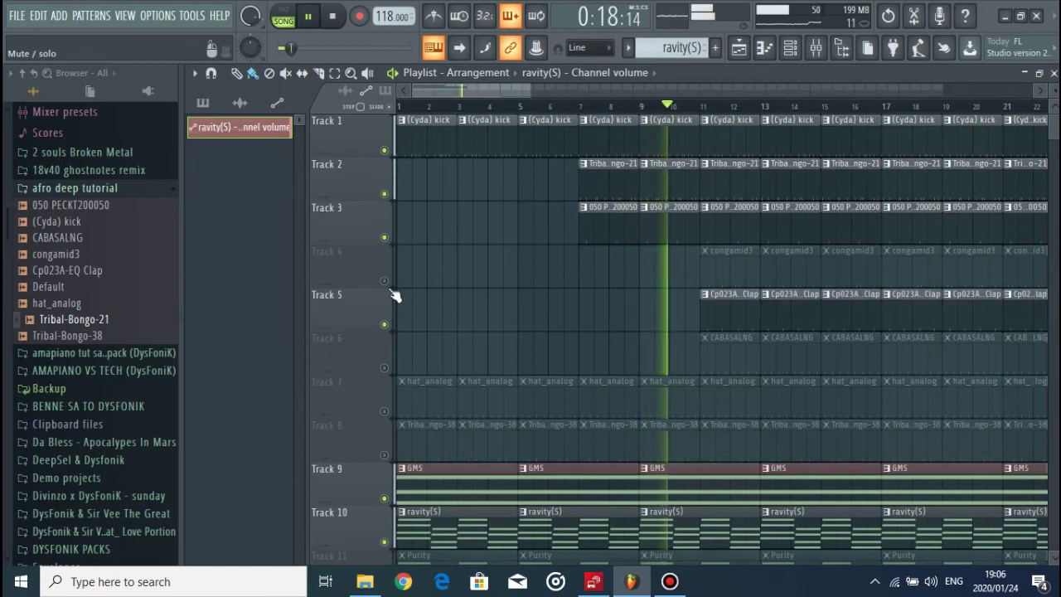
left_click(383, 237)
Step: Clear the CABASALNG, hat_analog and Tribal-Bongo-38 clips before bar 17, unmute Tracks 7 and 8, and stop playback
scroll(647, 310, "down", 2)
mouse_move(647, 310)
left_mouse_down()
mouse_move(647, 351)
mouse_move(397, 335)
mouse_move(643, 313)
left_mouse_up()
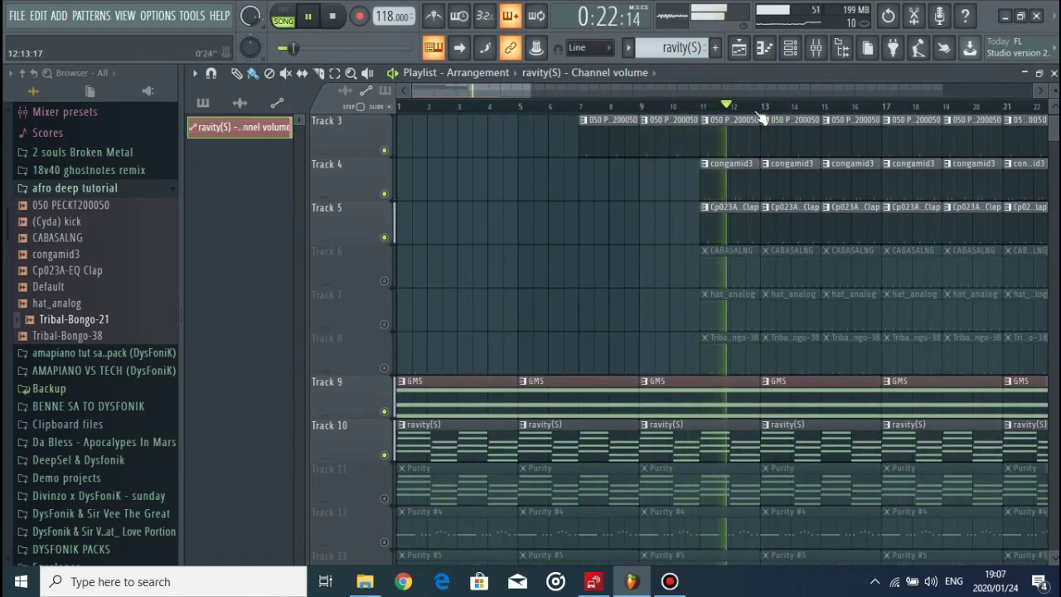
scroll(761, 116, "down", 3)
mouse_move(644, 260)
left_mouse_down()
mouse_move(598, 265)
mouse_move(578, 323)
mouse_move(611, 336)
mouse_move(645, 307)
mouse_move(657, 345)
left_mouse_up()
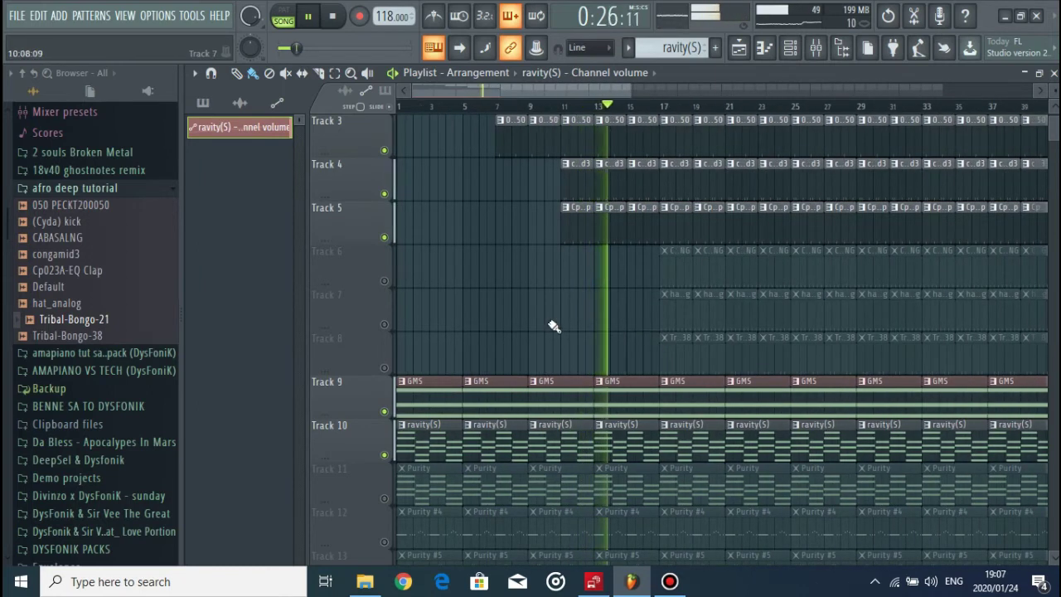
left_click(385, 367)
left_click(384, 324)
key("space")
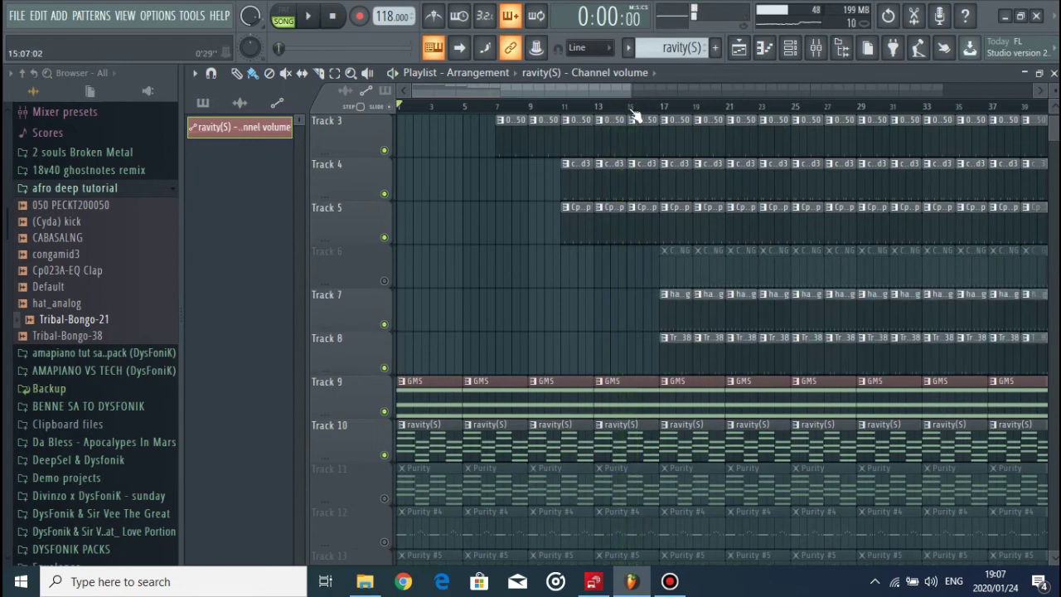
Step: Browse DYSFONIK PACKS to the deep house splash_fx folder and preview the VTS2 Angel Kit 128BPM Uplifter #2 sample
left_click(105, 190)
scroll(137, 273, "down", 4)
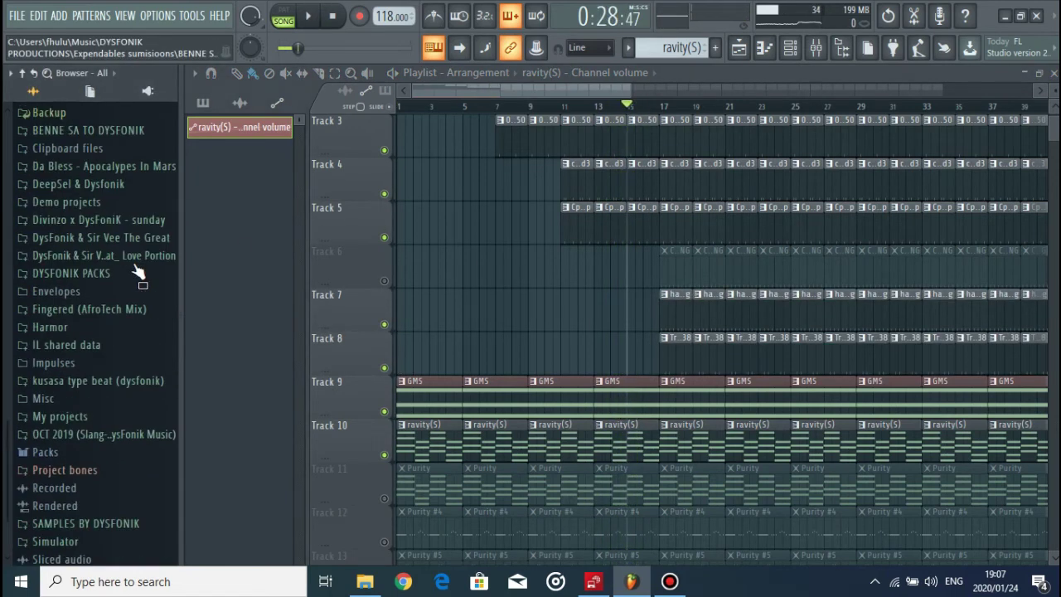
scroll(95, 308, "up", 4)
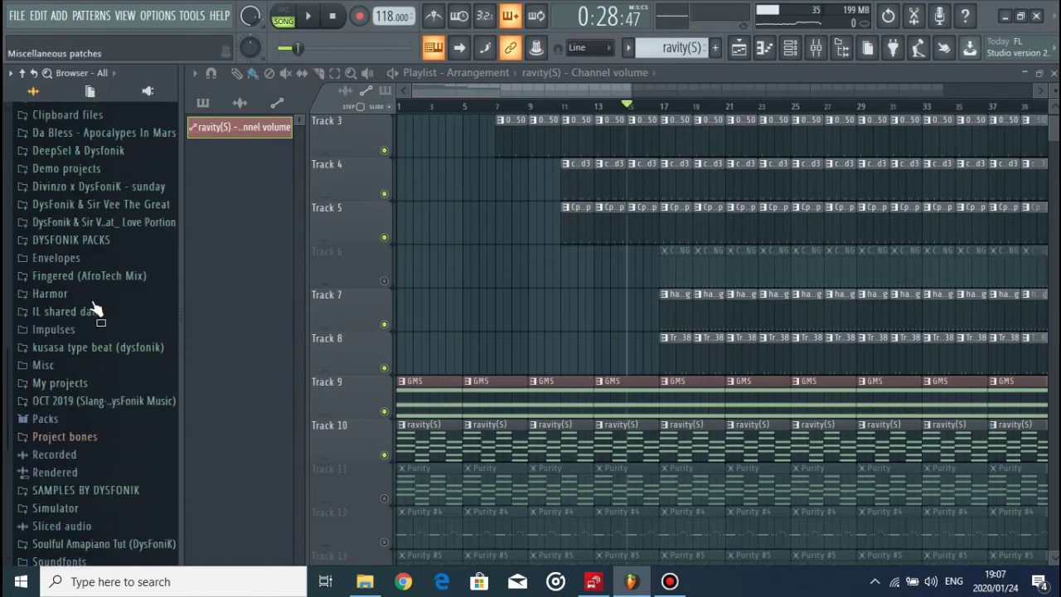
scroll(88, 367, "down", 2)
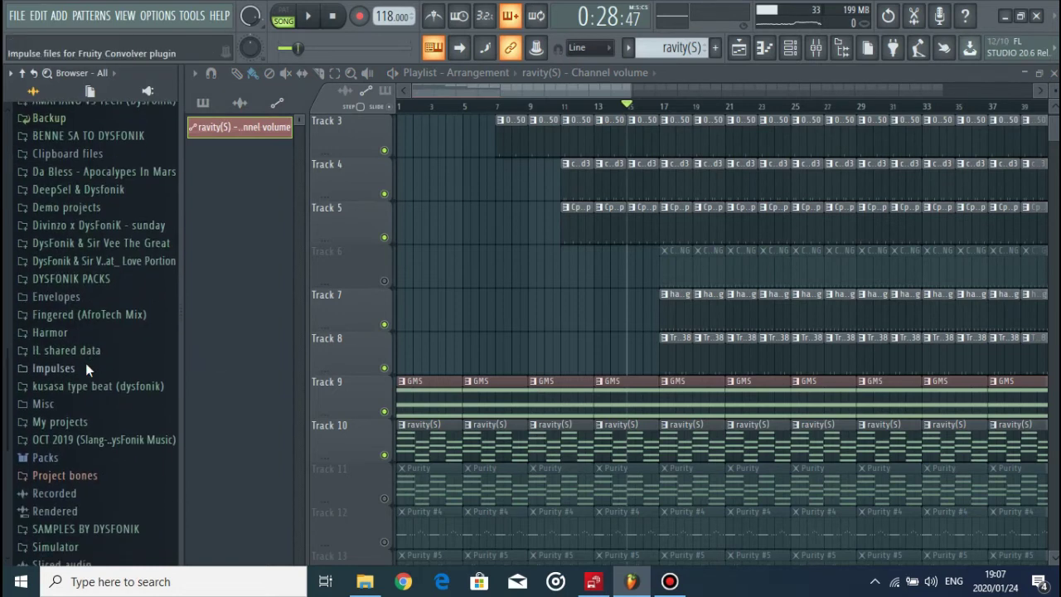
left_click(83, 240)
scroll(96, 356, "down", 3)
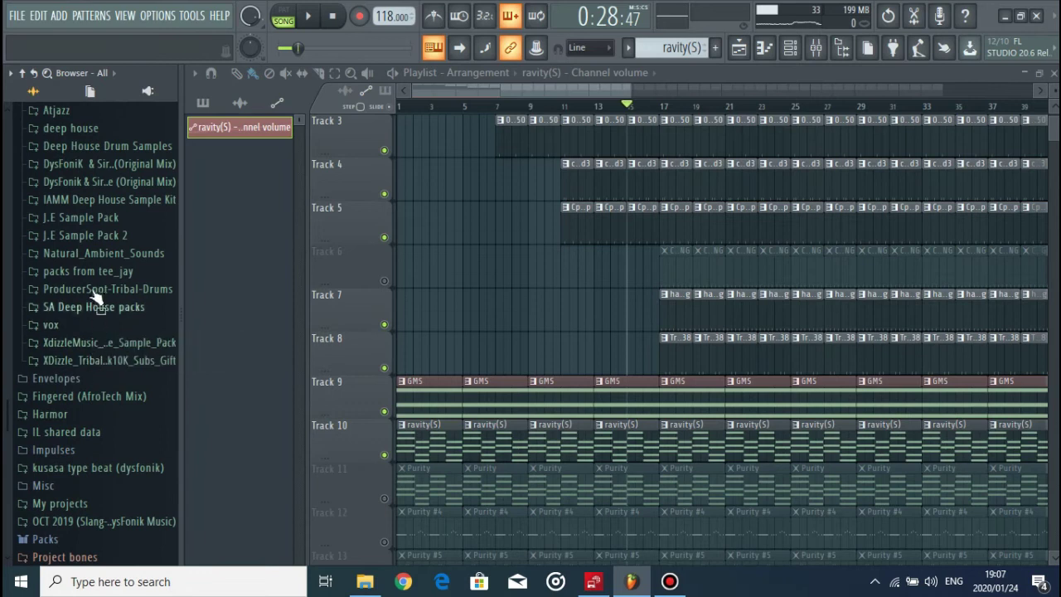
scroll(87, 219, "up", 1)
left_click(79, 225)
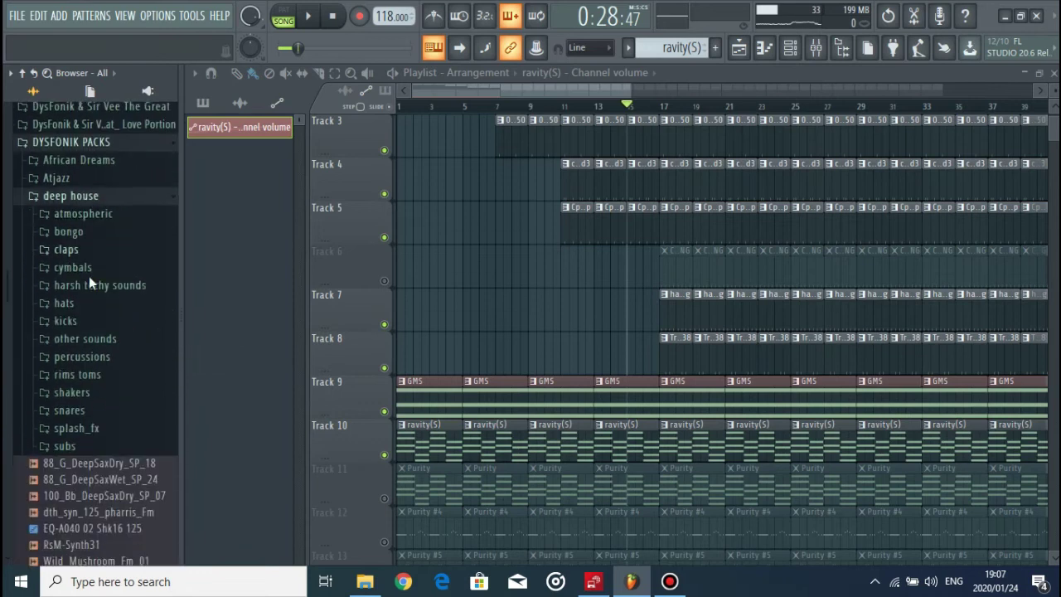
left_click(98, 424)
left_click(91, 329)
left_click(72, 346)
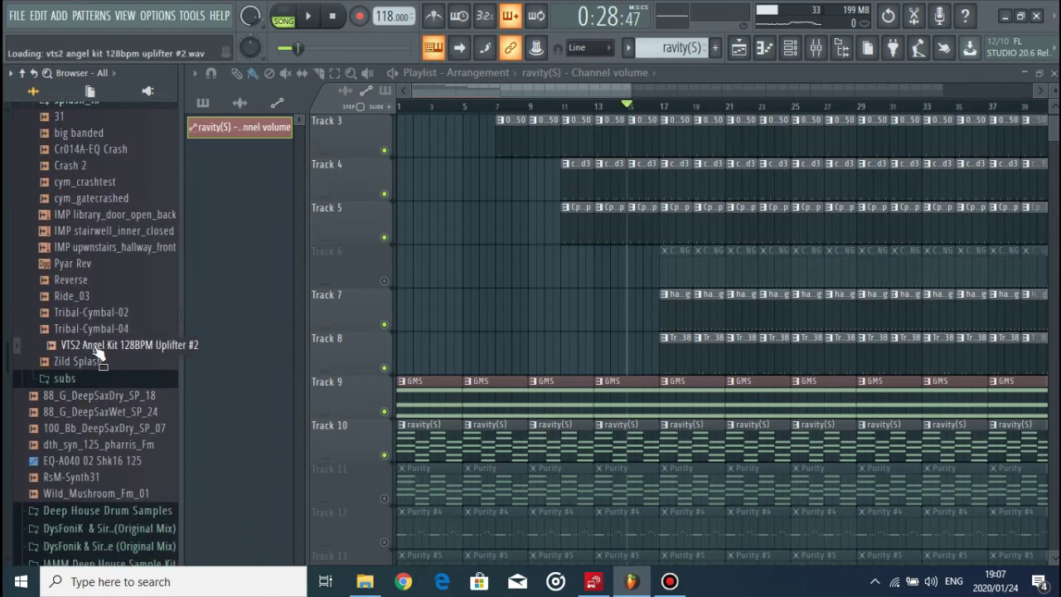
Step: Place the VTS2 Angel Kit 128BPM Uplifter #2 sample on Track 19 so its swell peaks at bar 17
scroll(705, 276, "down", 3)
scroll(520, 279, "down", 9)
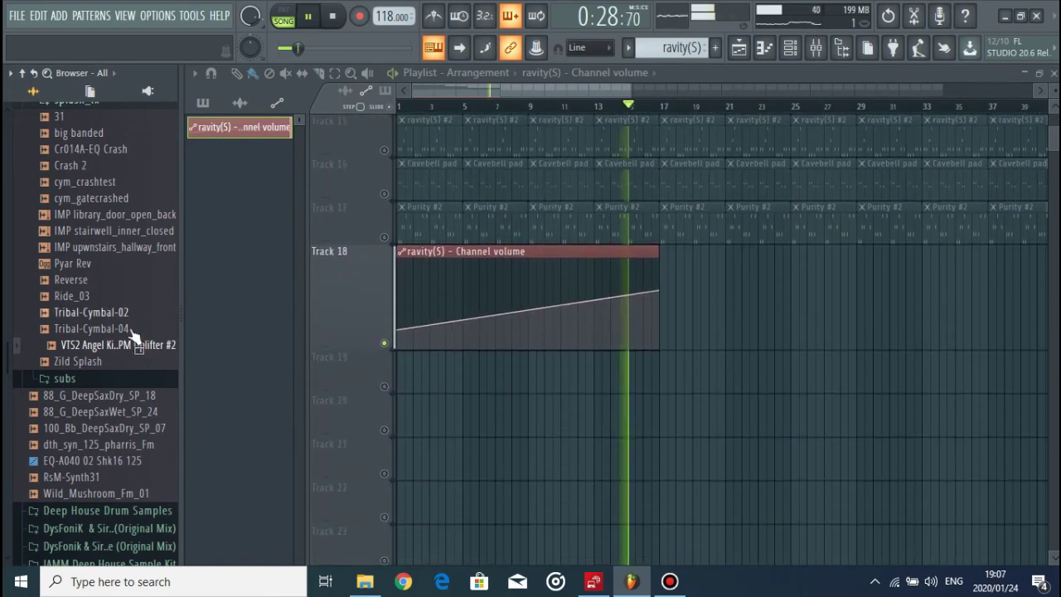
left_click_drag(131, 348, 639, 369)
scroll(677, 373, "up", 3)
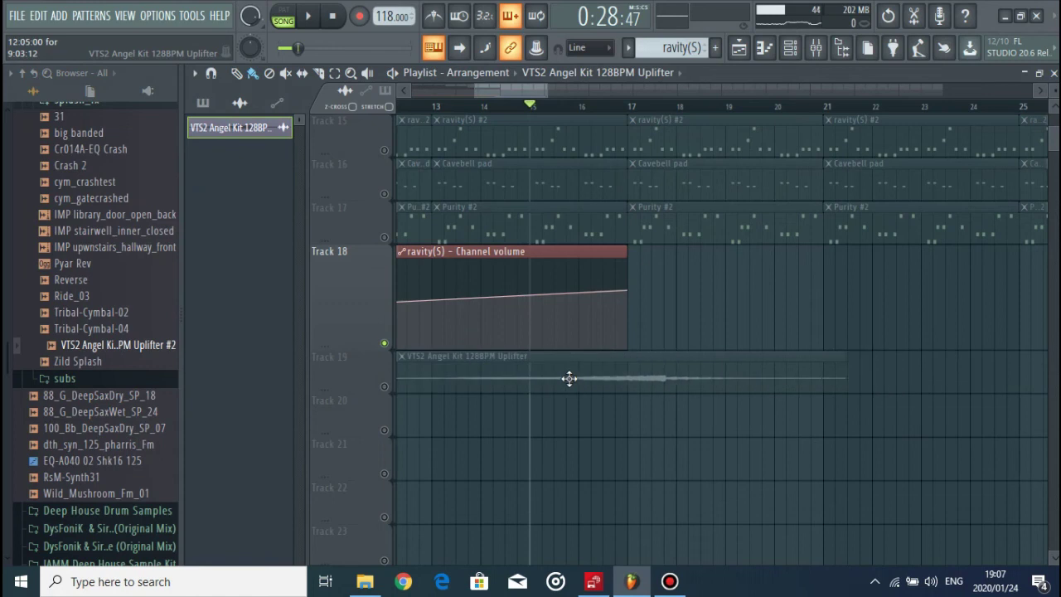
double_click(546, 376)
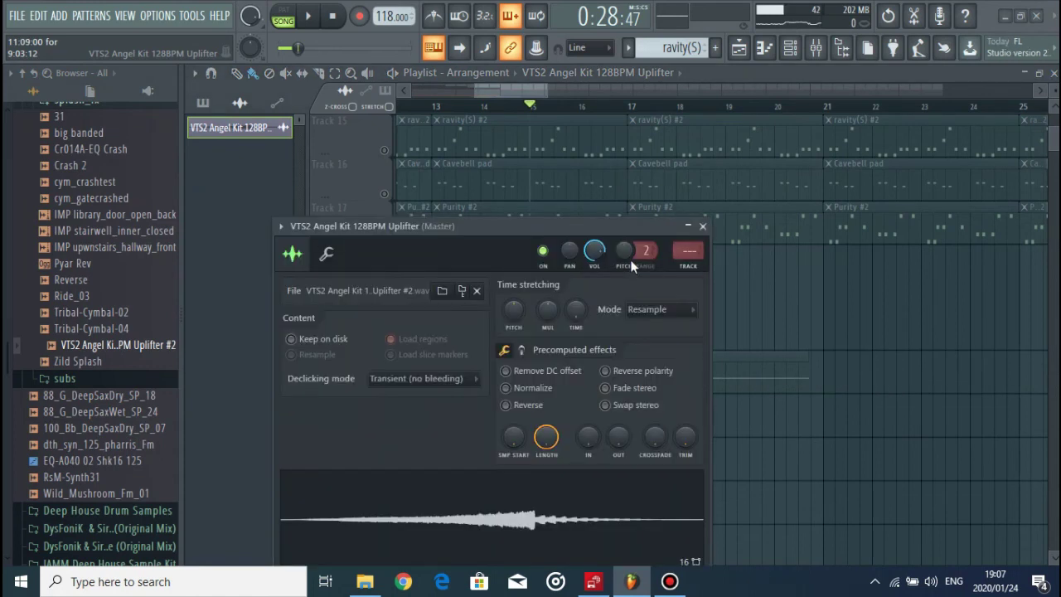
left_click(702, 225)
Step: Place the Zild Splash sample on Track 20 at bar 17 and lower its volume
left_click_drag(125, 371, 660, 417)
double_click(660, 417)
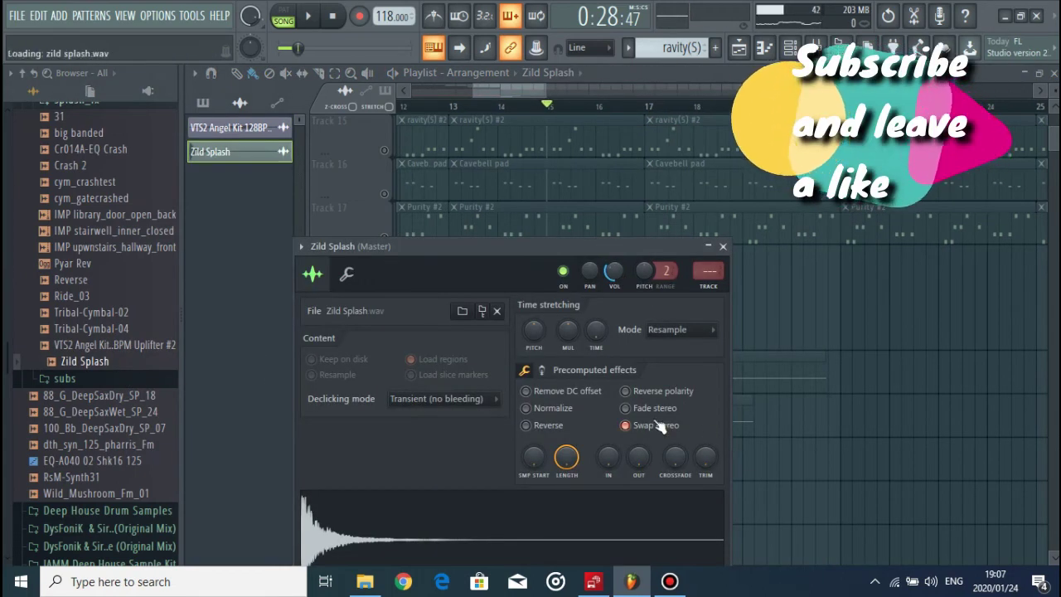
left_click(723, 246)
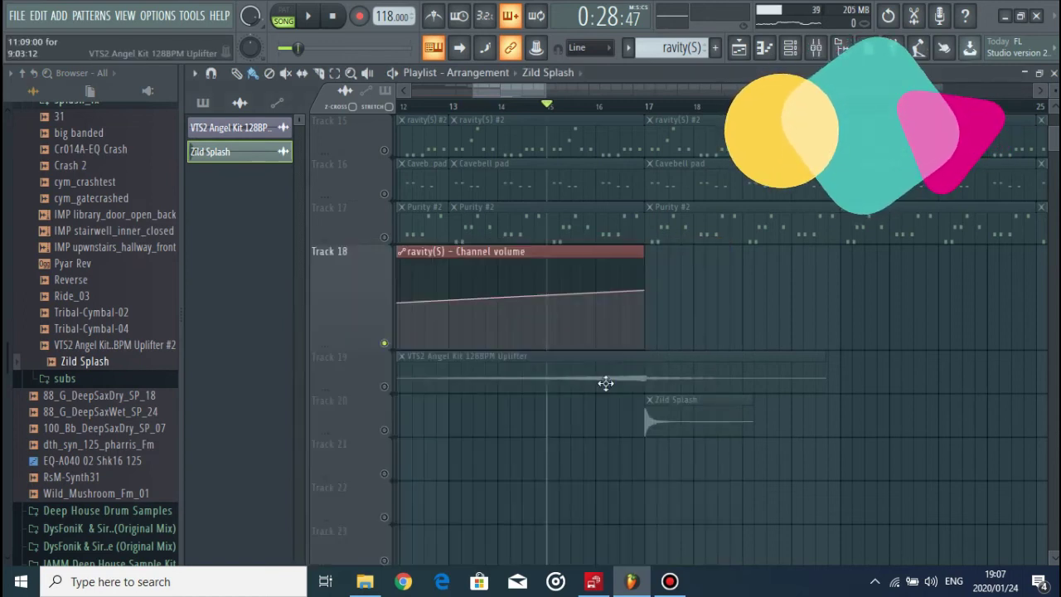
Step: Lower the VTS2 uplifter's volume, unmute Tracks 19 and 20, and play the transition into bar 17
left_click(605, 383)
double_click(641, 372)
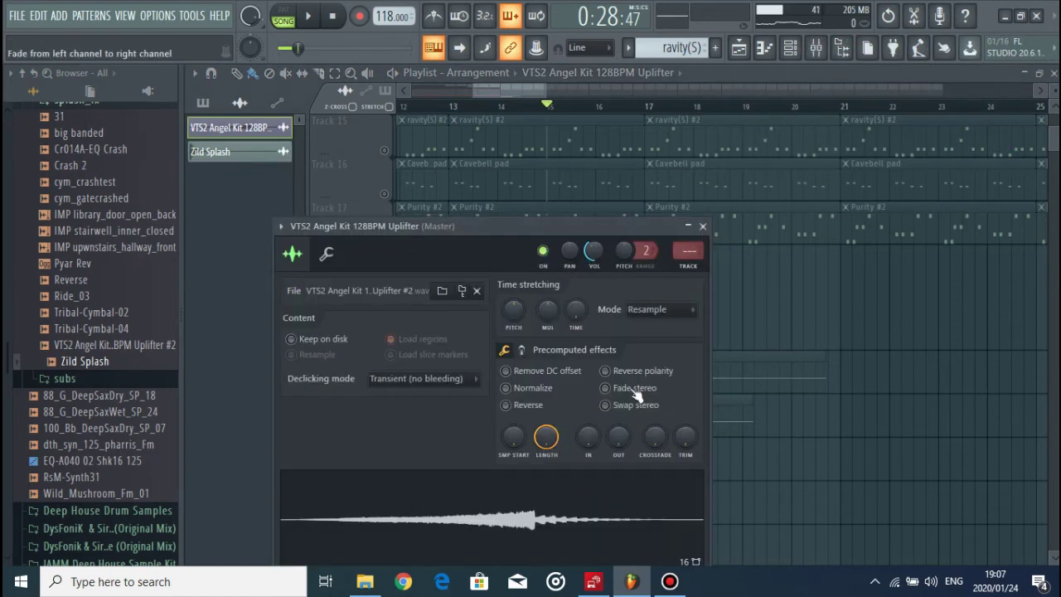
left_click(702, 227)
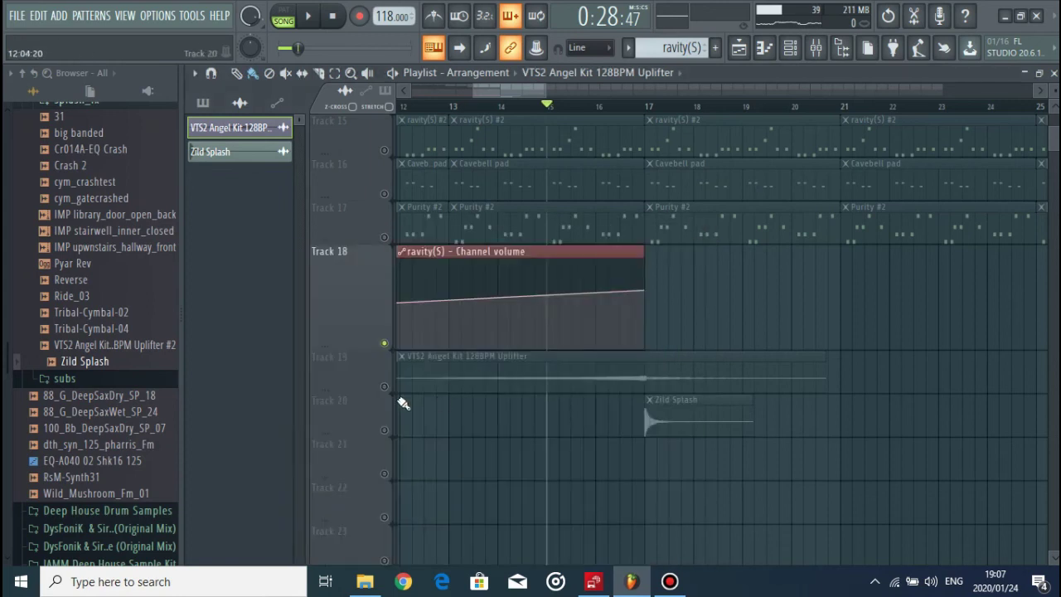
key("space")
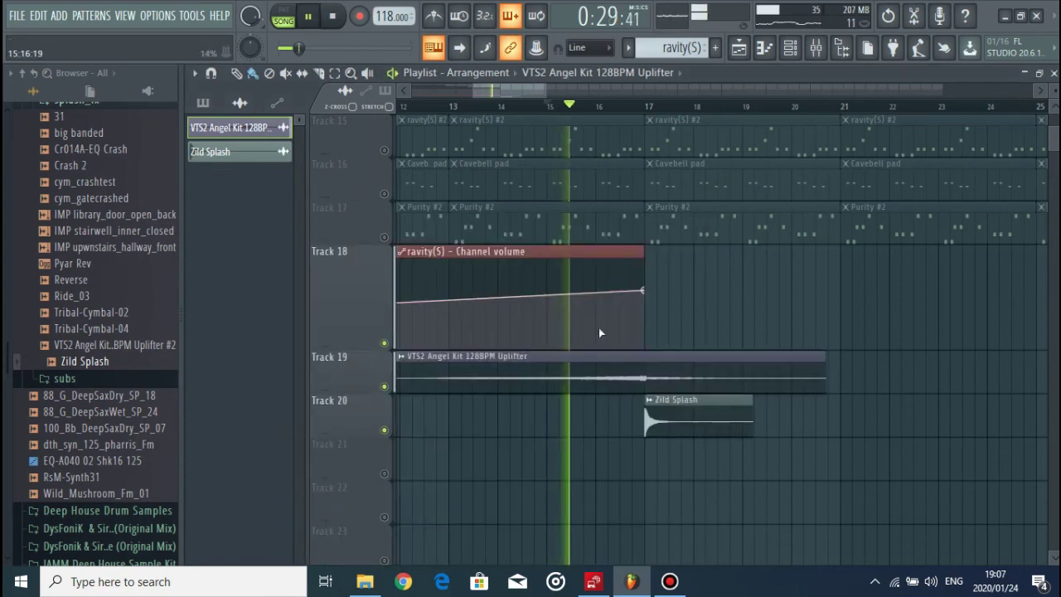
Step: Delete the kick clip at bars 15 to 16 on Track 1 and replay from bar 13
scroll(498, 414, "up", 5)
key("space")
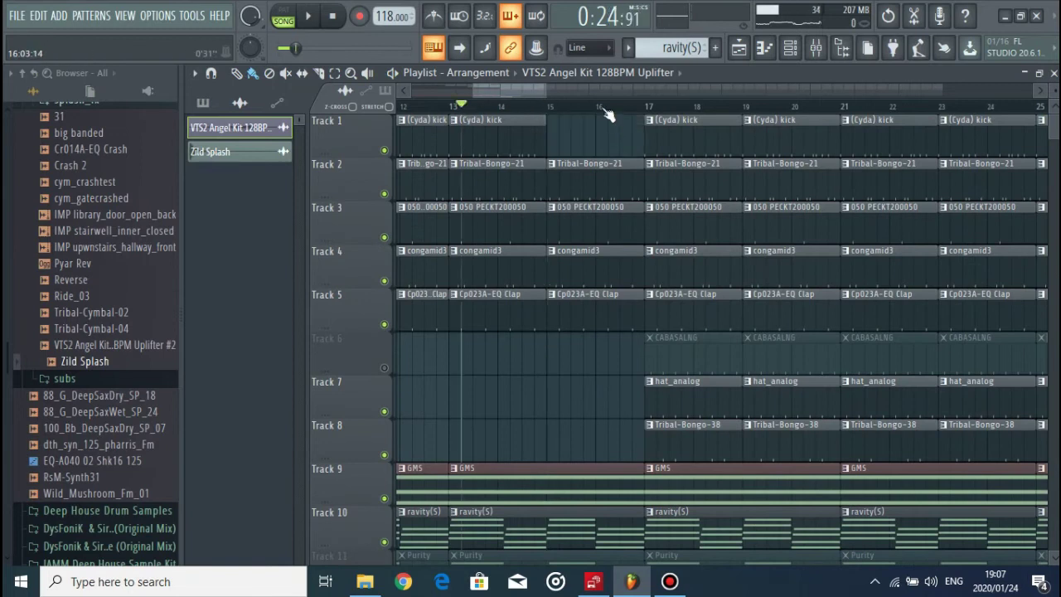
scroll(609, 112, "down", 3)
key("space")
Step: Delete the Purity #4 and Purity #5 clips at bars 13 to 16, and all Purity #3 clips before bar 17
scroll(649, 310, "down", 3)
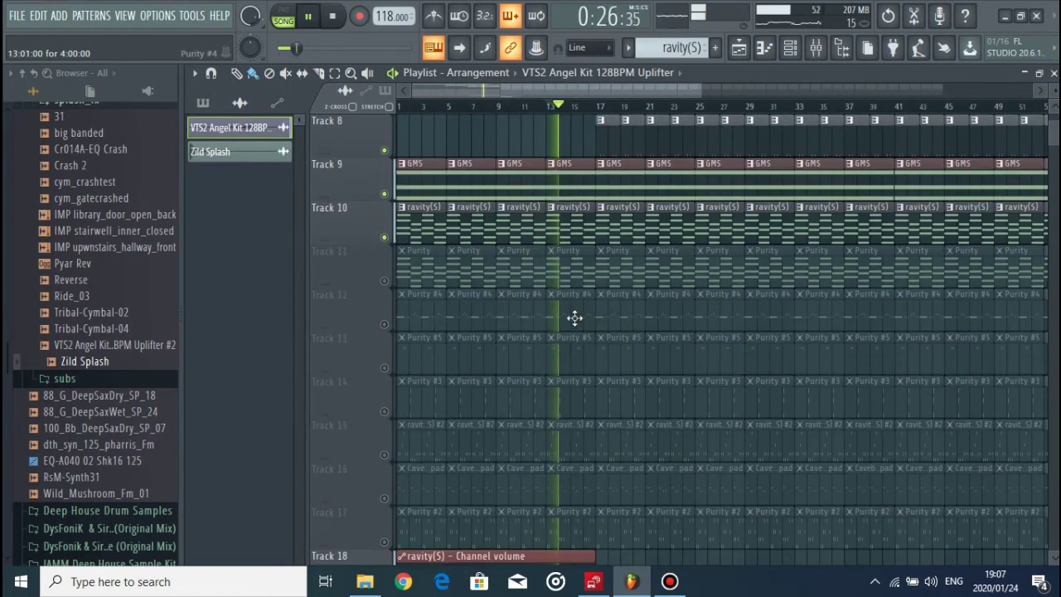
right_click(573, 317)
right_click(575, 351)
right_click(578, 395)
right_click(510, 403)
right_click(464, 404)
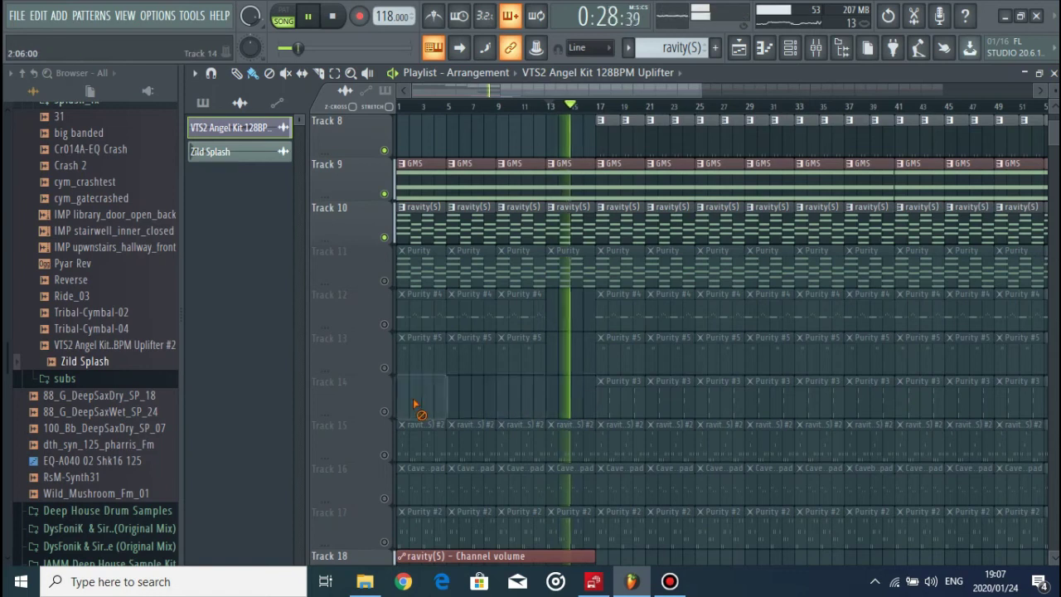
right_click(420, 406)
Step: Delete the ravity(S) #2 clips in bars 1 to 16 on Track 15 and unmute the track
scroll(506, 402, "down", 4)
scroll(530, 390, "up", 1)
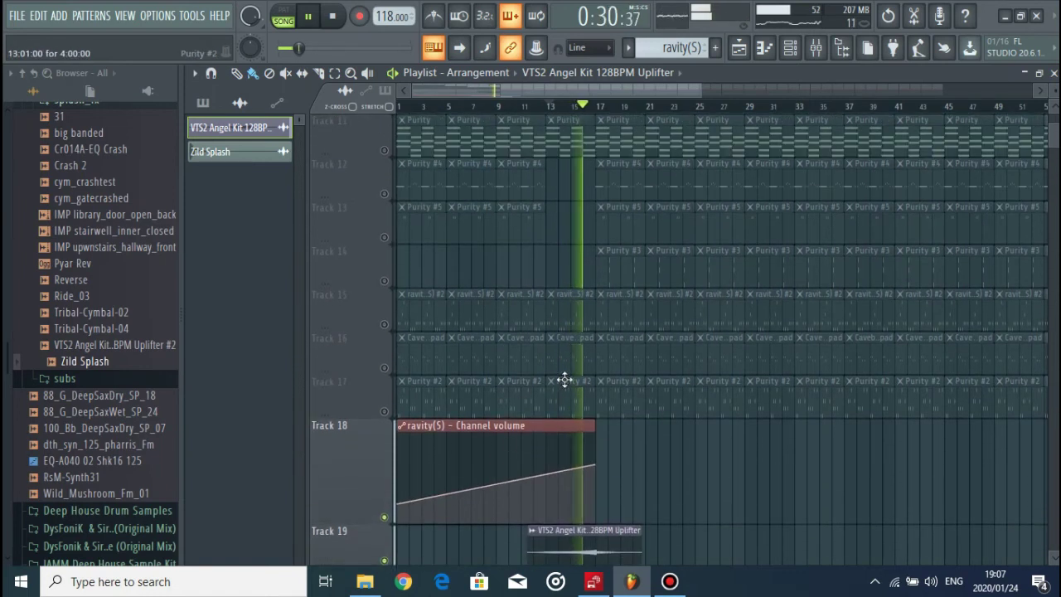
right_click(572, 328)
right_click(523, 328)
right_click(470, 329)
right_click(427, 331)
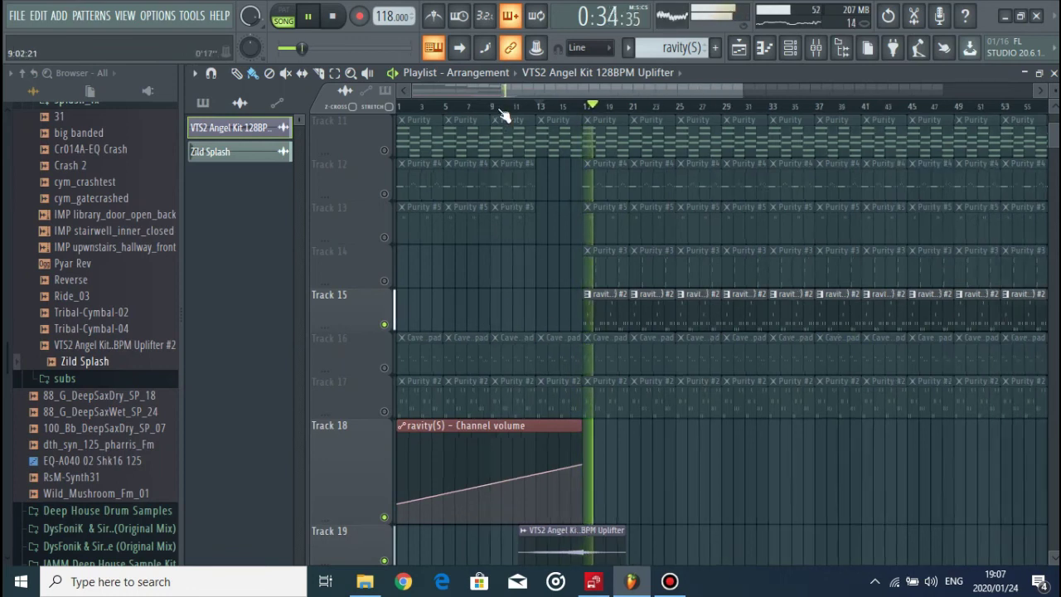
Step: Delete the remaining Purity #4 and Purity #5 clips in bars 1 to 12 on Tracks 12 and 13
scroll(508, 340, "down", 2)
right_click(485, 208)
right_click(479, 182)
right_click(446, 180)
right_click(413, 186)
right_click(415, 220)
right_click(448, 223)
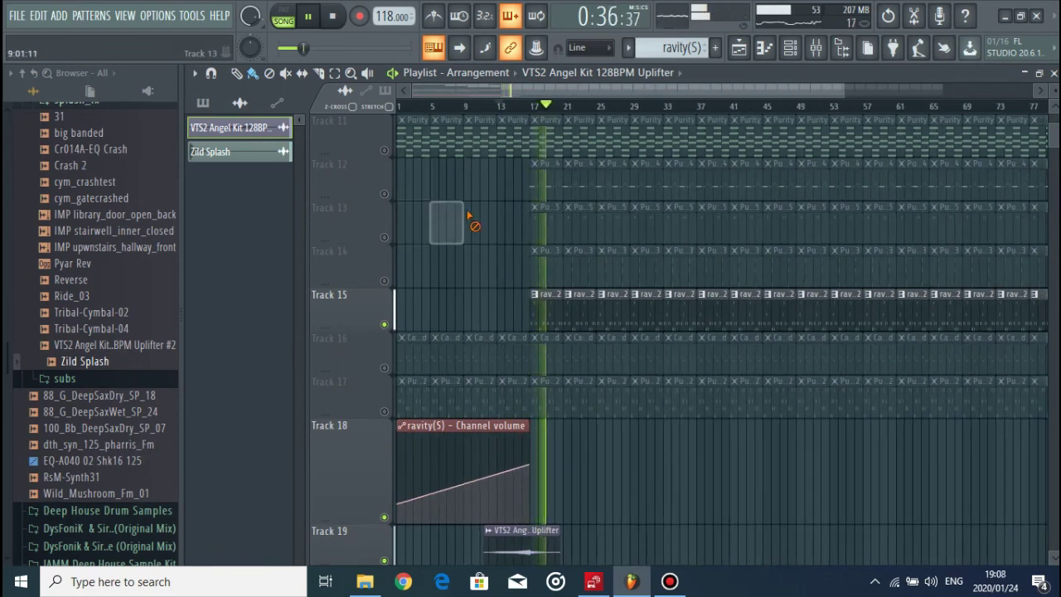
Step: Delete the Purity clips before bar 21 on Track 11 and unmute the track
scroll(476, 215, "up", 4)
right_click(484, 310)
right_click(448, 312)
right_click(415, 315)
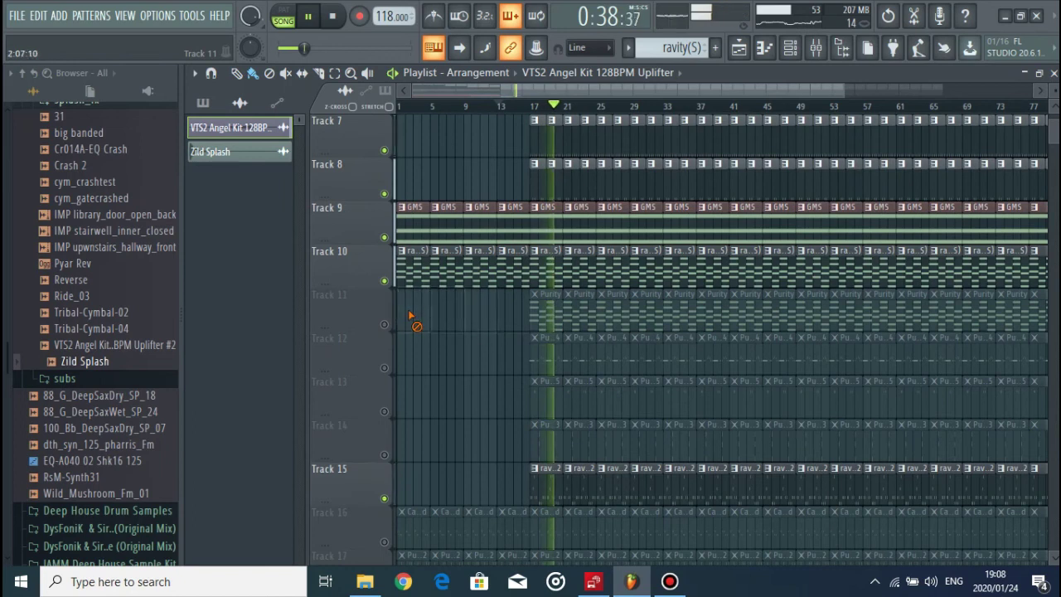
left_click(385, 325)
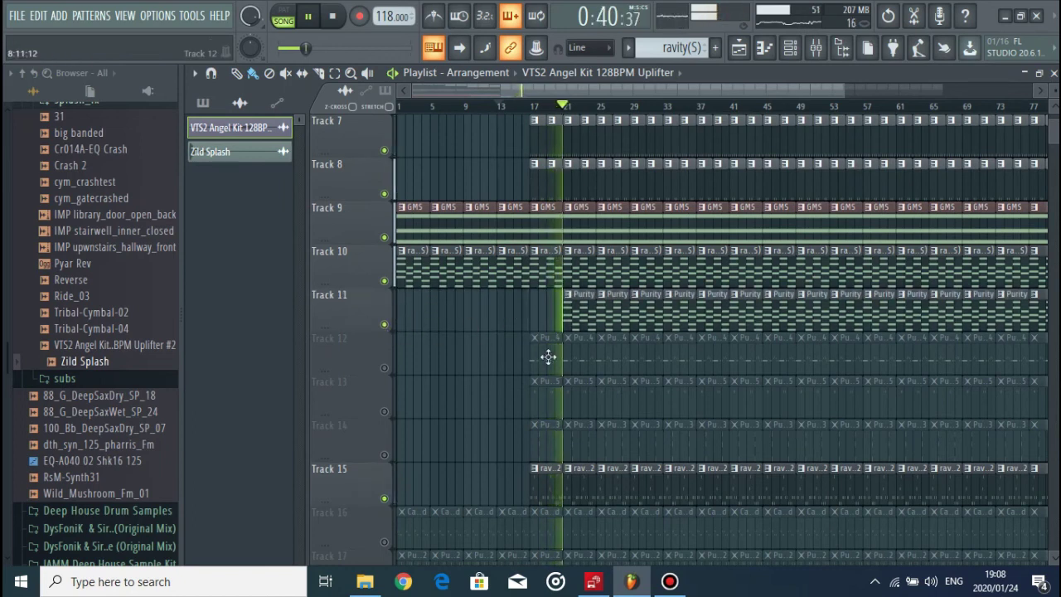
Step: Delete the Purity #4 clip at bars 17 to 20 on Track 12 and the Purity #5 clips at bars 17 to 24 on Track 13
right_click(547, 355)
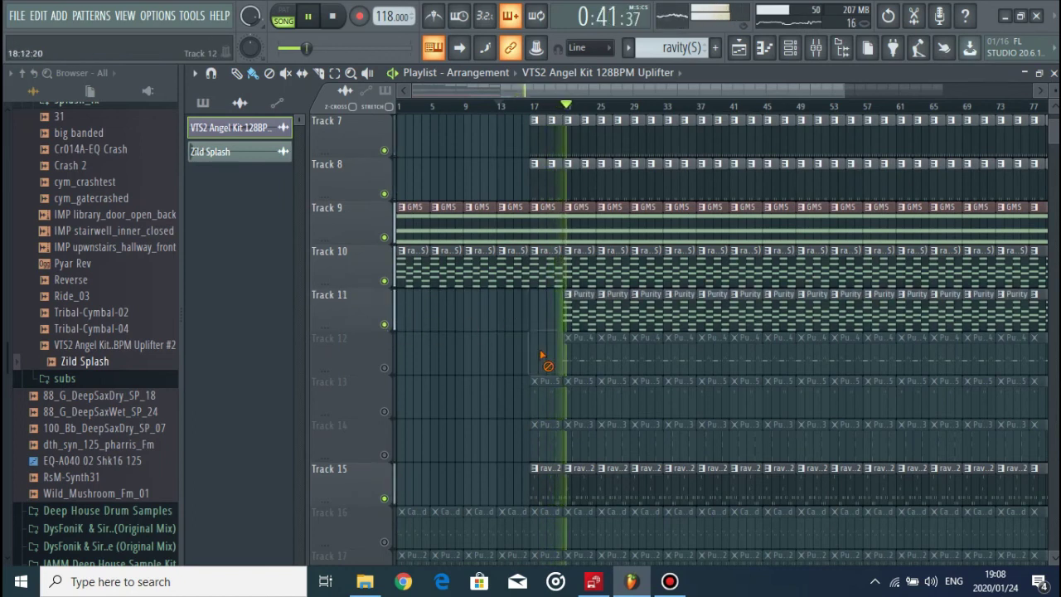
right_click(569, 406)
right_click(545, 407)
scroll(536, 403, "down", 3)
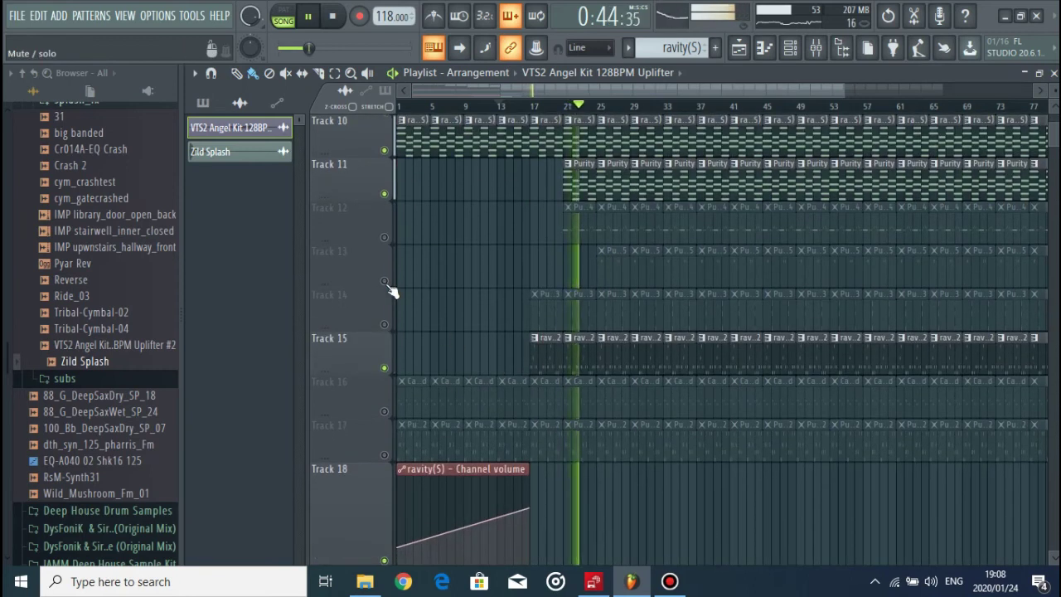
Step: Delete the Purity #3, Cavebell pad and Purity #2 clips before bar 25 on Tracks 14, 16 and 17, and unmute Track 14
right_click(583, 321)
right_click(547, 319)
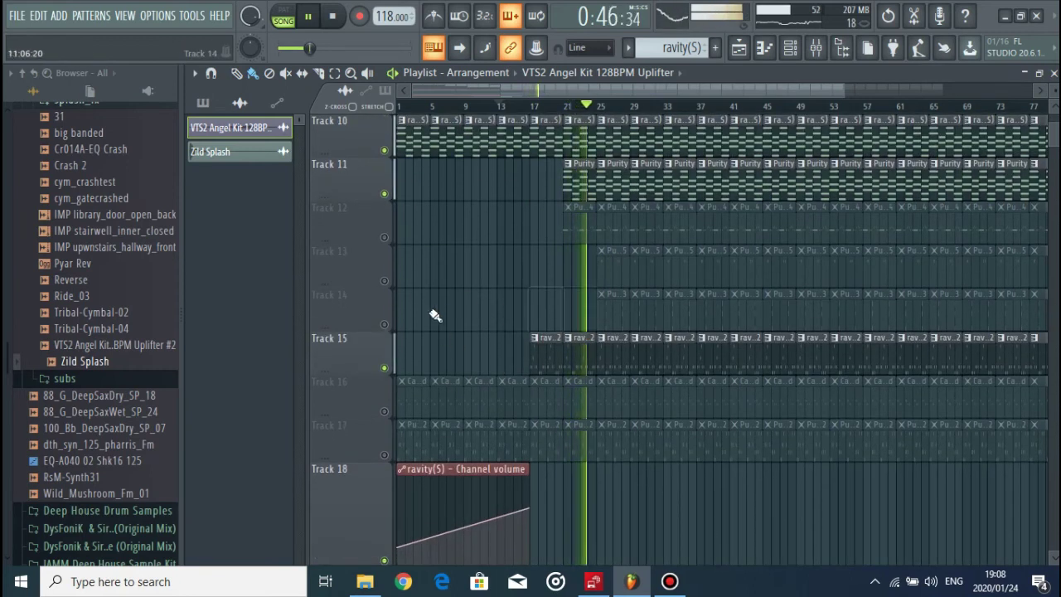
left_click(393, 328)
right_click(579, 396)
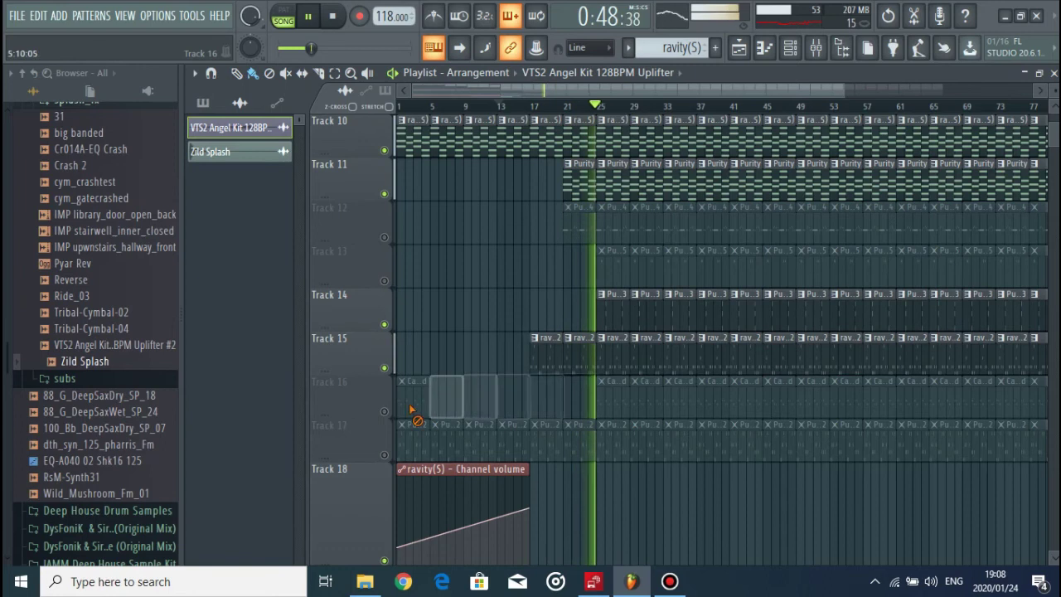
right_click(517, 440)
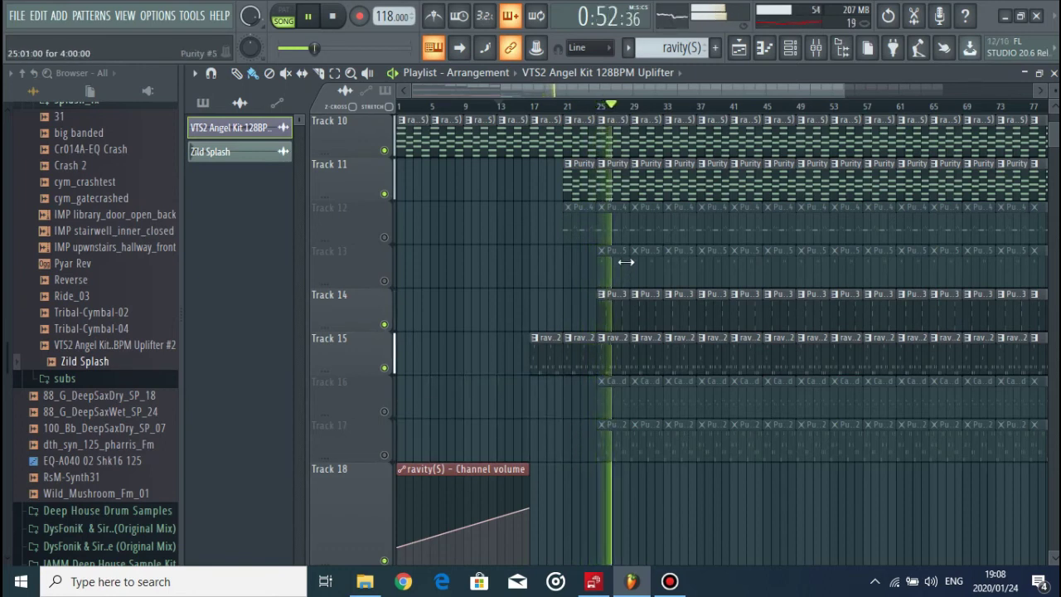
Step: Delete the Purity #5 clip before bar 29 and the Purity #4 and Cavebell pad clips before bar 33, and unmute Tracks 13 and 16
left_click(387, 281)
right_click(634, 239)
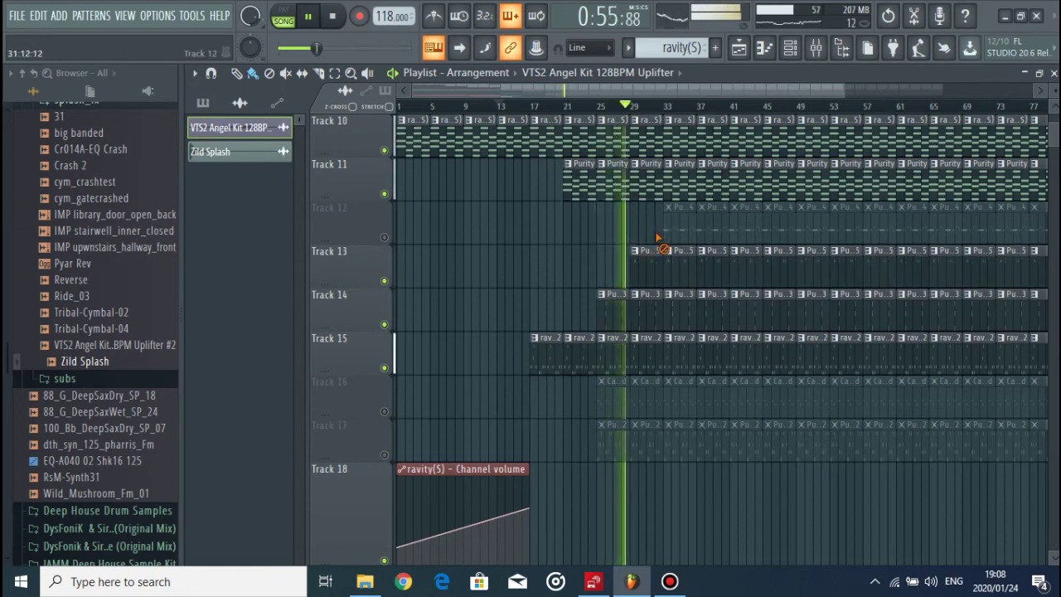
right_click(640, 401)
right_click(610, 403)
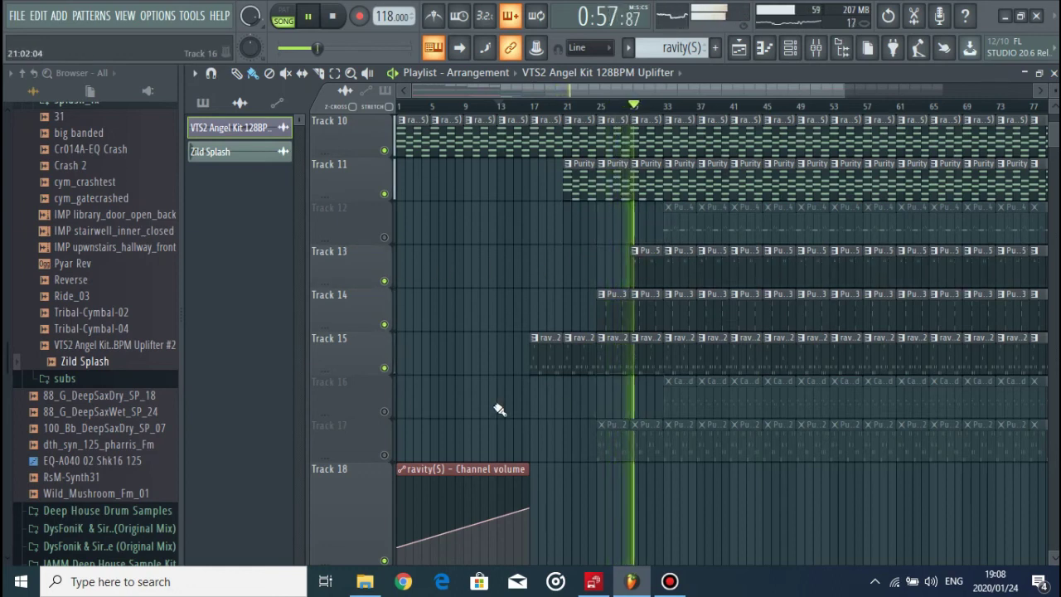
left_click(385, 412)
scroll(657, 126, "up", 2)
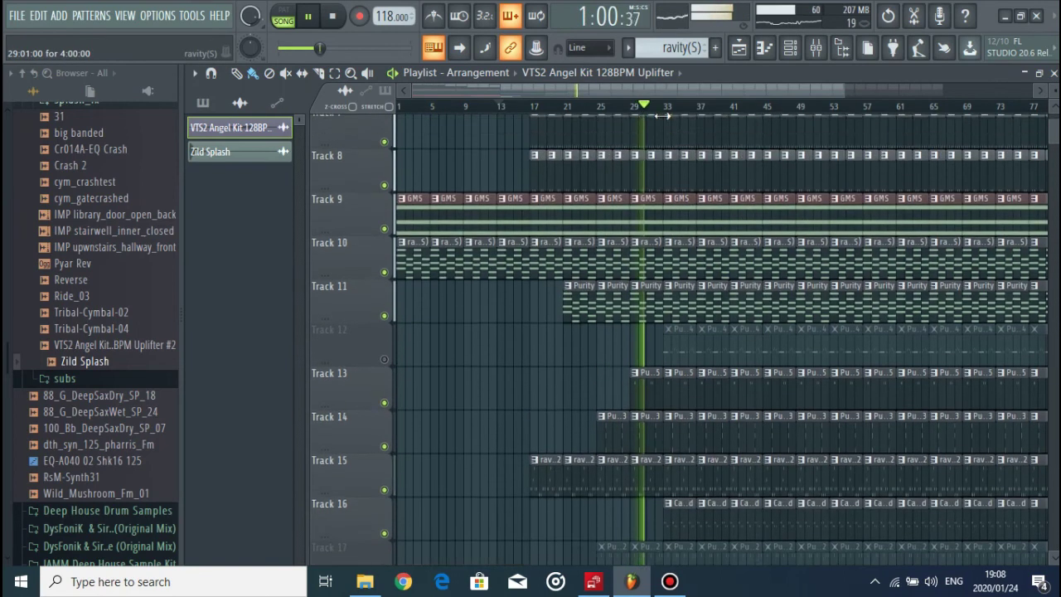
Step: Open the Purity #5 pattern, check its channel settings in the channel rack and return to the playlist
scroll(576, 210, "up", 5, "ctrl")
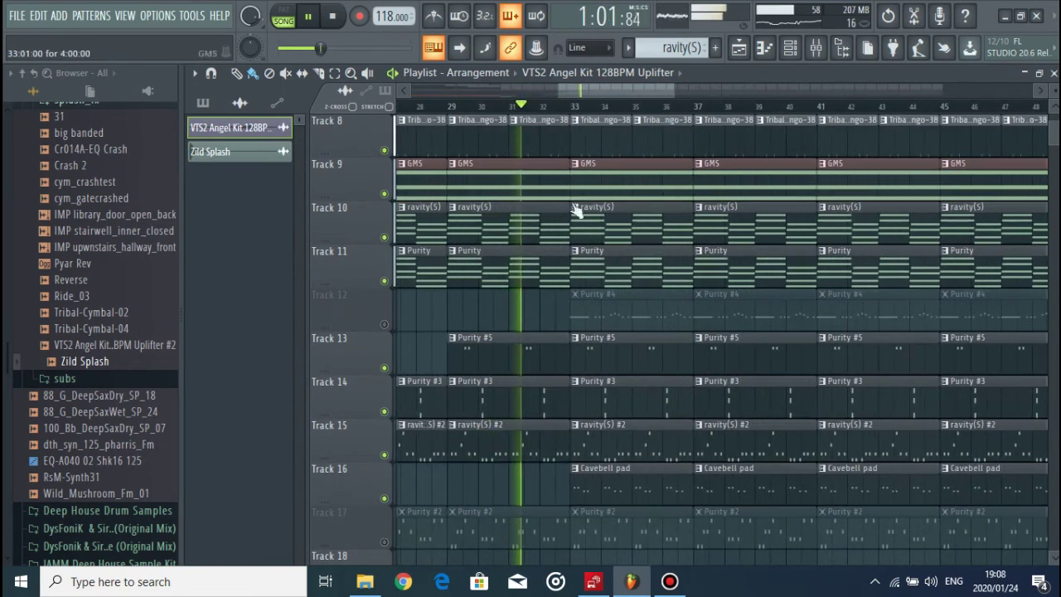
double_click(509, 348)
left_click(790, 48)
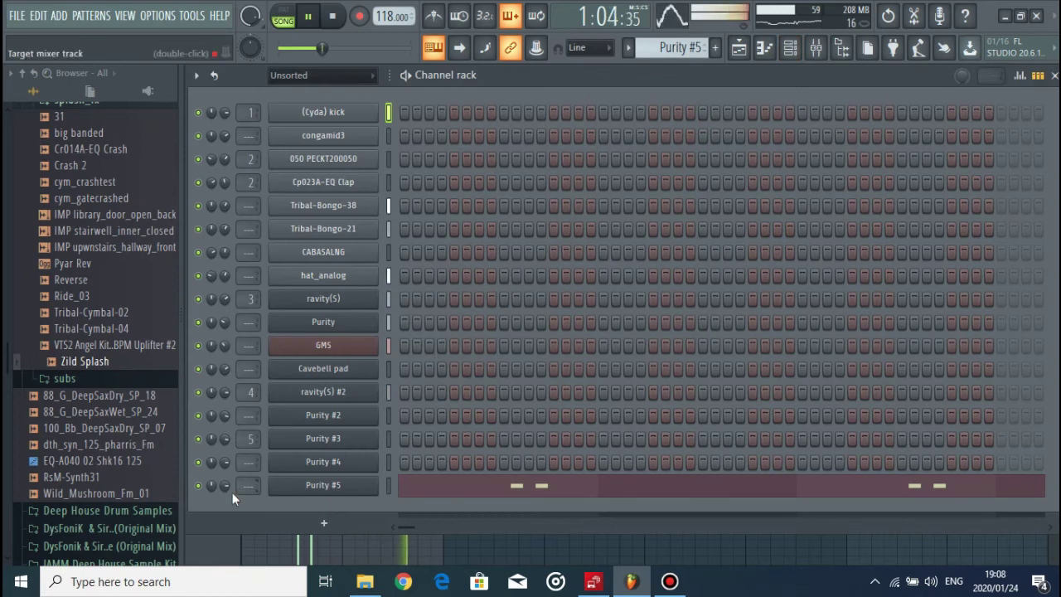
left_click(738, 48)
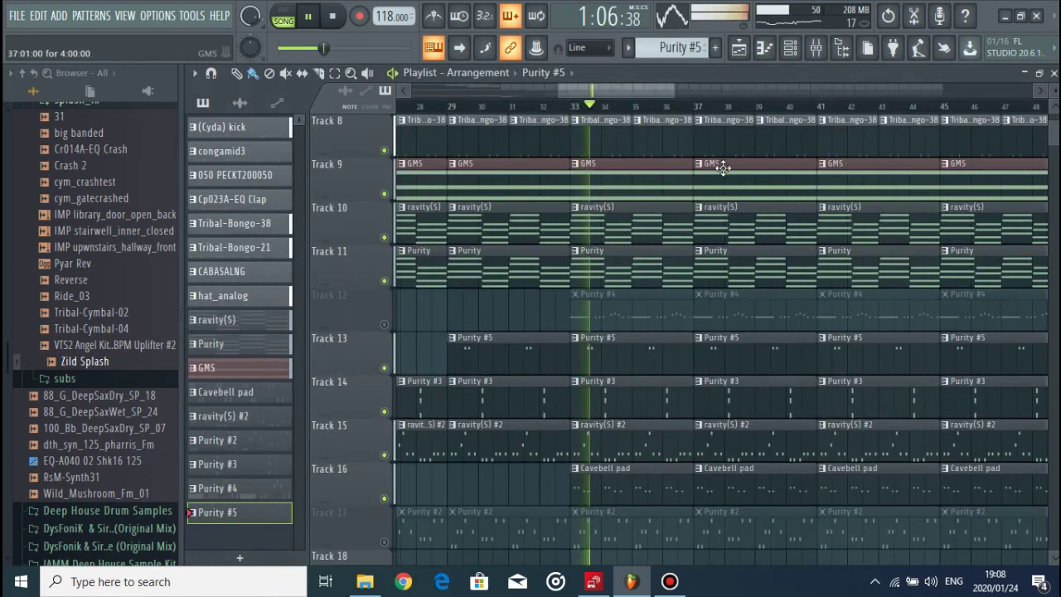
Step: Delete the Purity #4 clip at bars 33 to 36 and all Purity #2 clips before bar 37, and unmute Track 17
scroll(704, 352, "down", 2)
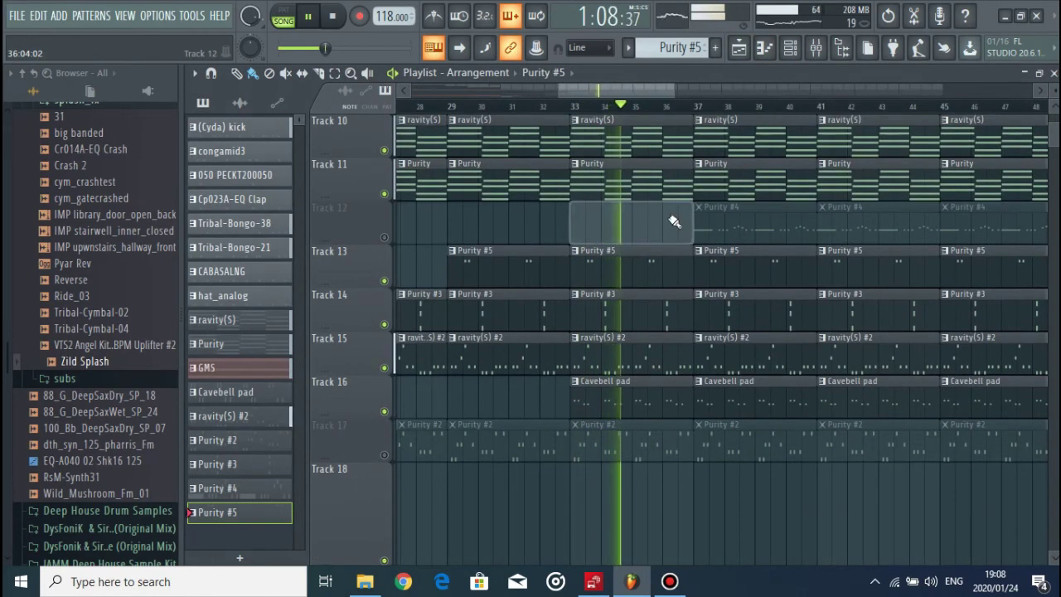
right_click(670, 437)
right_click(462, 452)
right_click(427, 443)
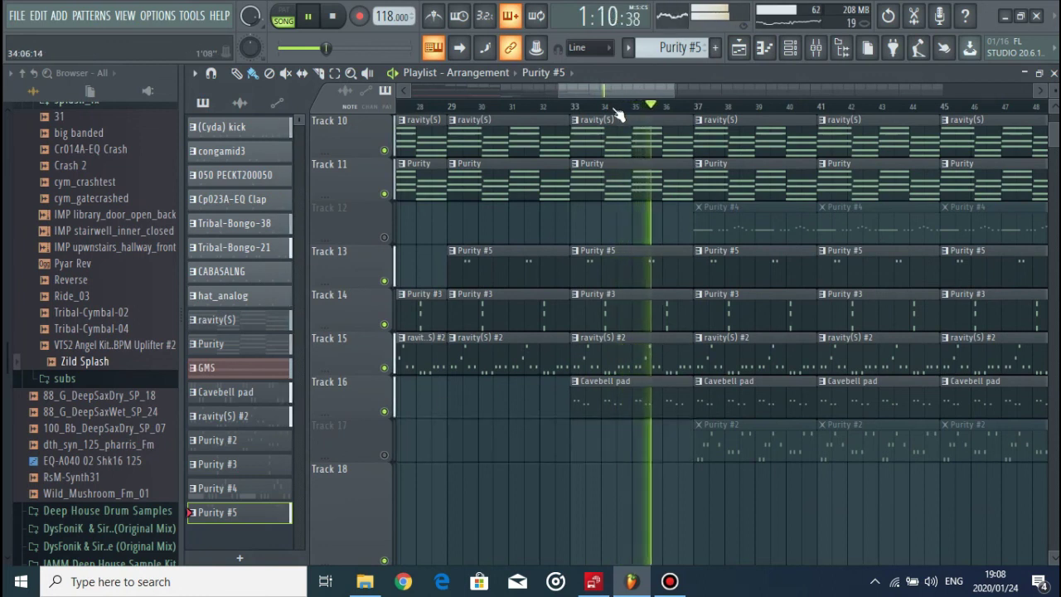
scroll(616, 111, "down", 4)
left_click(385, 455)
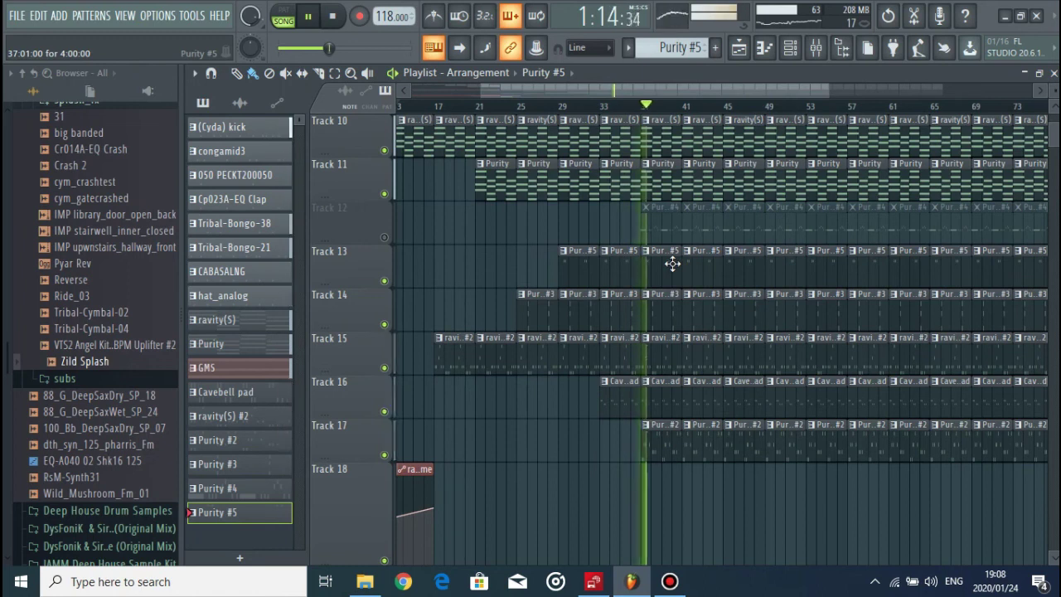
Step: Adjust the Purity #5 channel's volume in the channel rack and go back to the playlist
double_click(654, 285)
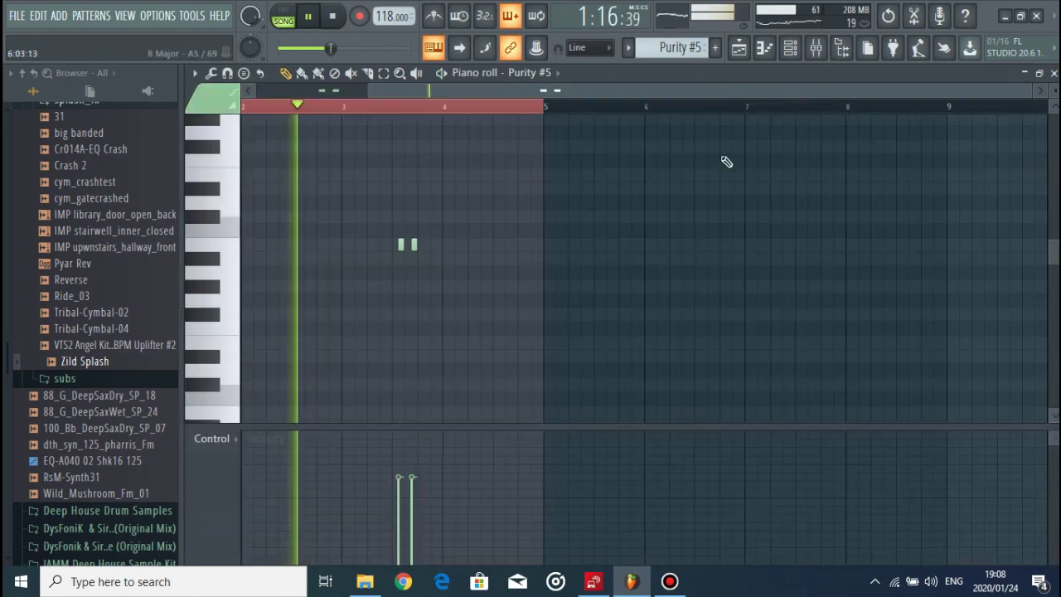
left_click(791, 50)
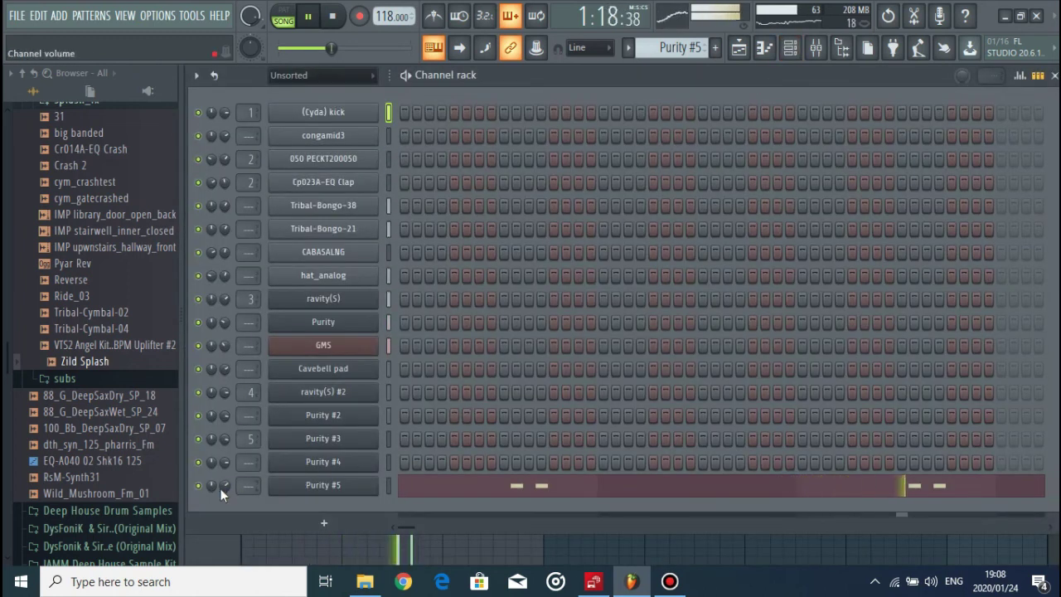
left_click(763, 50)
left_click(744, 49)
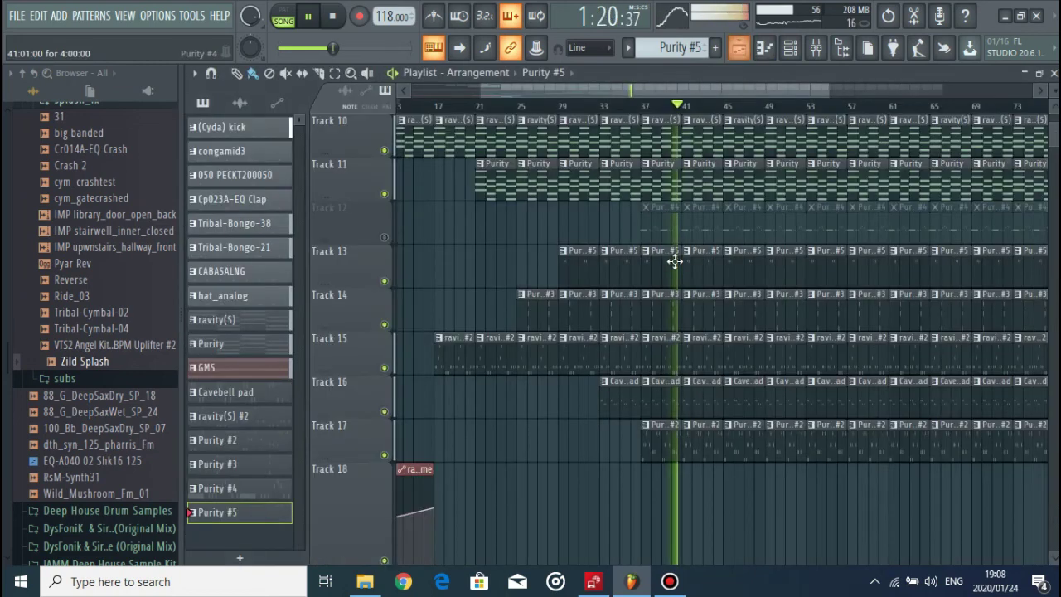
Step: Delete the CABASALNG clips on Track 6 and the Purity #4 clips on Track 12 before bar 45, and unmute both tracks
scroll(704, 315, "up", 3)
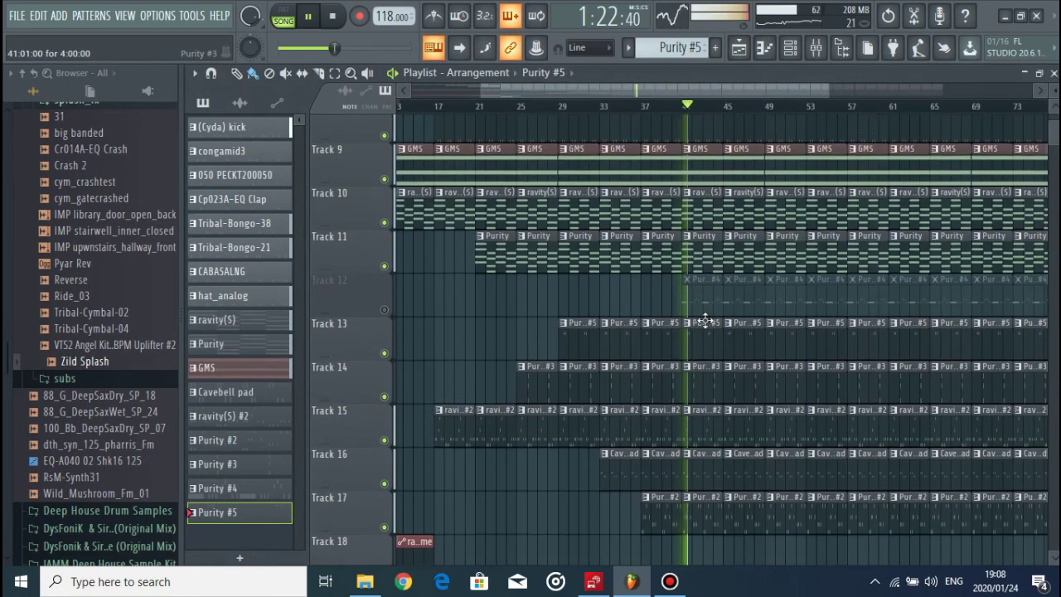
scroll(704, 320, "up", 3)
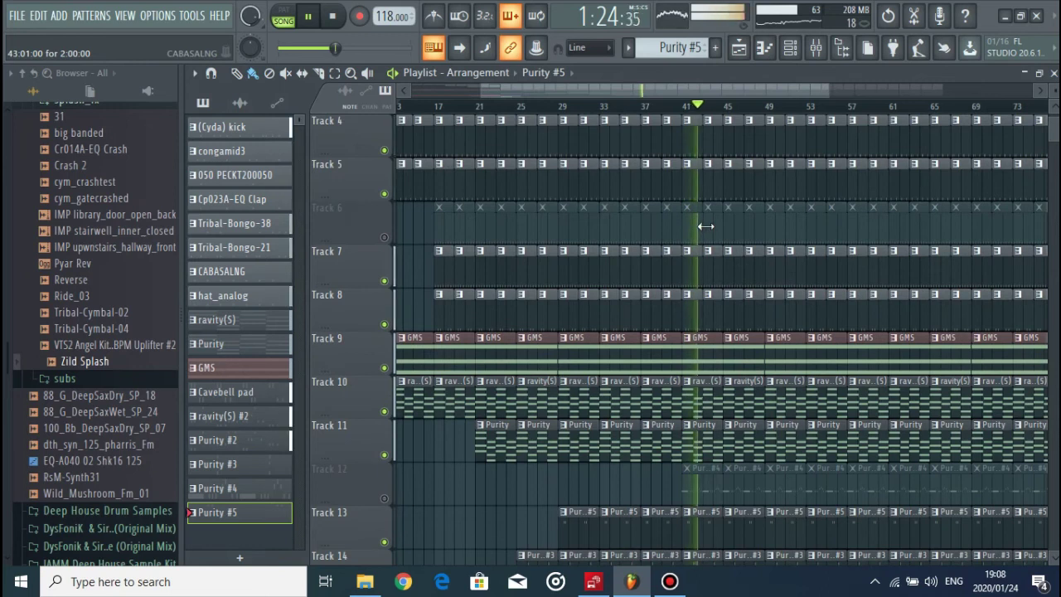
mouse_move(704, 225)
left_mouse_down()
mouse_move(469, 228)
mouse_move(402, 245)
left_mouse_up()
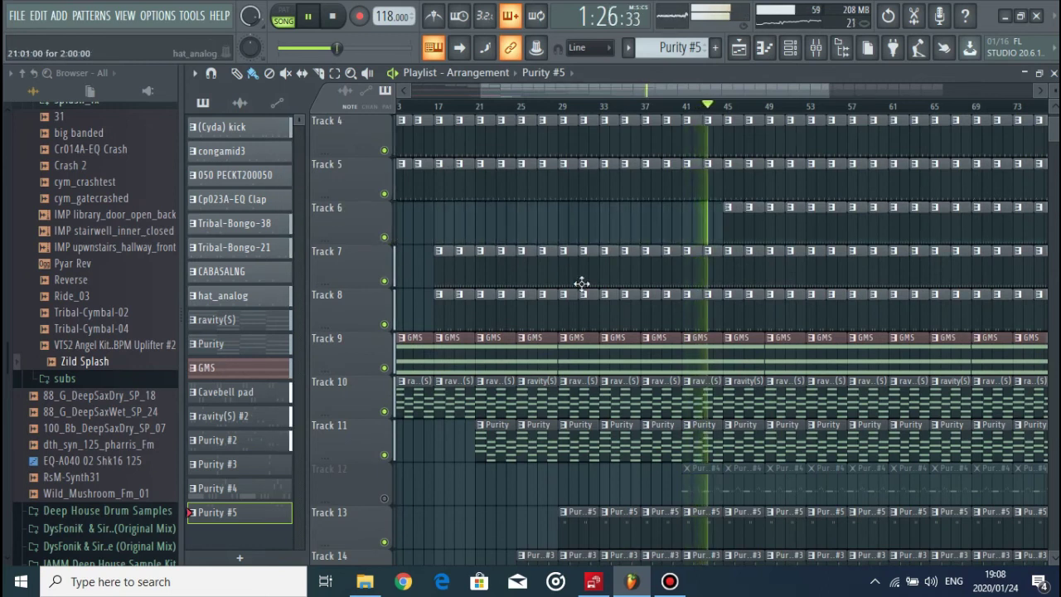
scroll(679, 329, "down", 5)
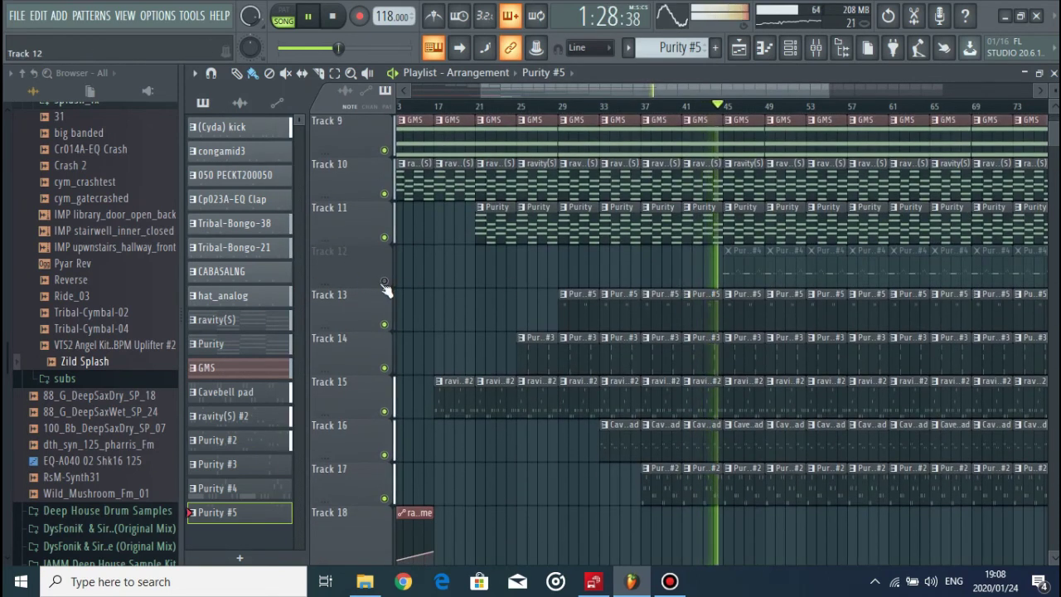
left_click(385, 281)
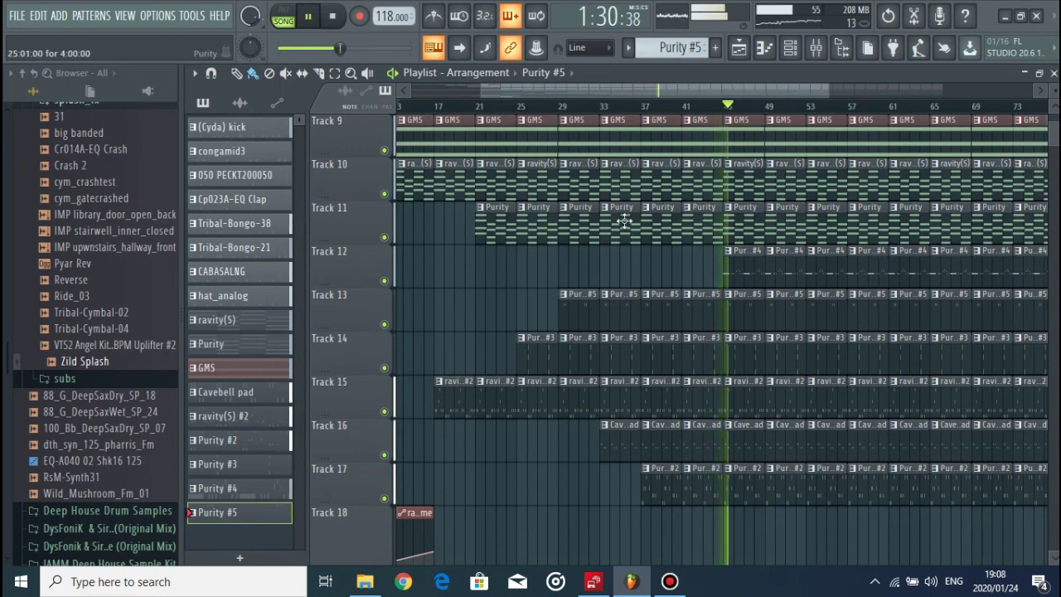
Step: Duplicate the VTS2 uplifter and Zild Splash clips further along Tracks 19 and 20, with the splash starting at bar 53
scroll(692, 141, "right", 4)
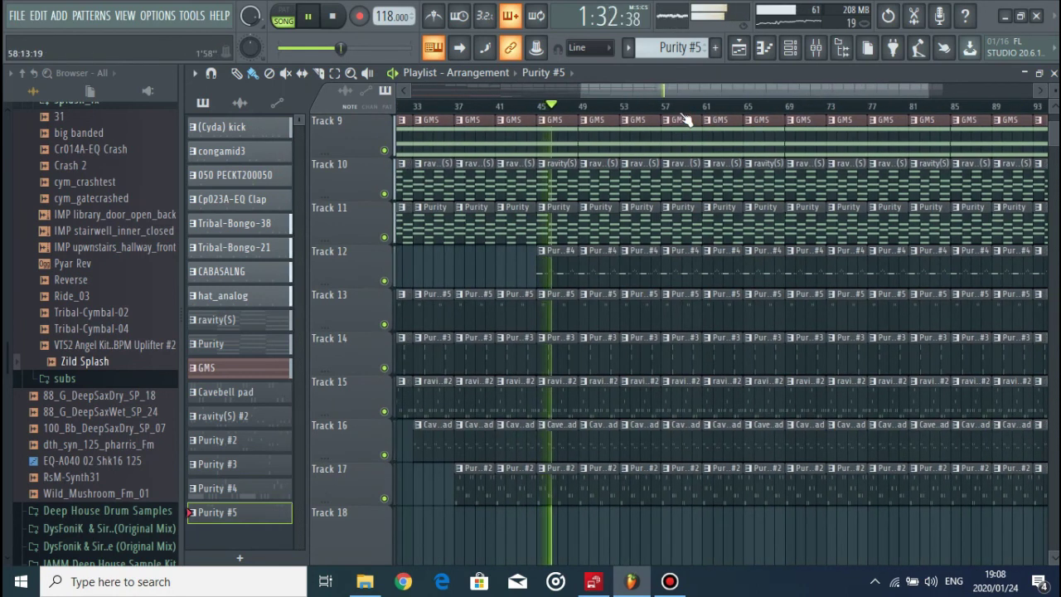
scroll(684, 120, "down", 3)
scroll(820, 223, "up", 5)
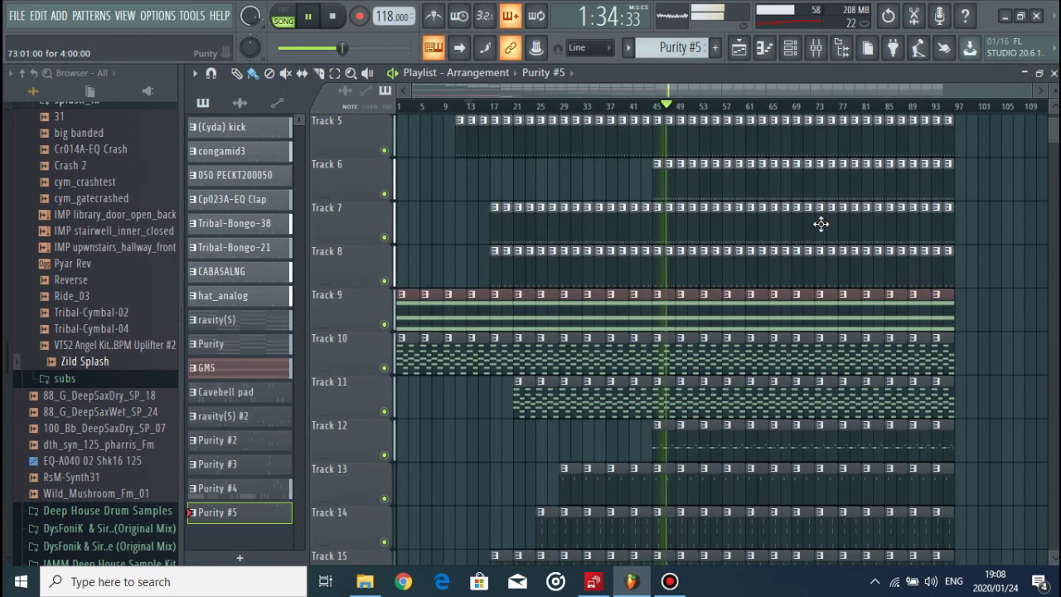
scroll(821, 223, "down", 7)
scroll(821, 223, "down", 3)
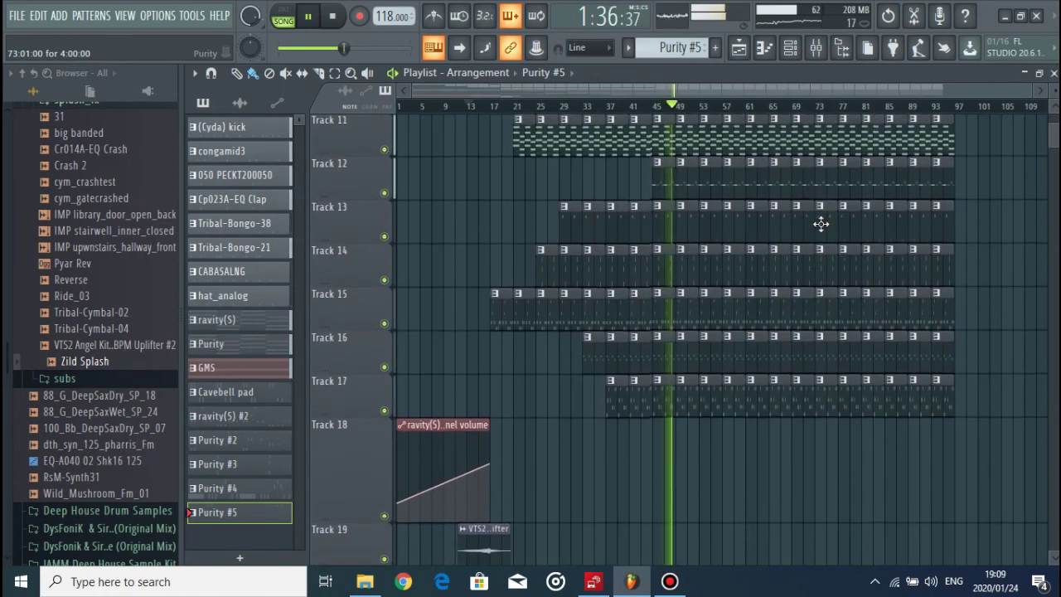
left_click_drag(561, 479, 489, 373)
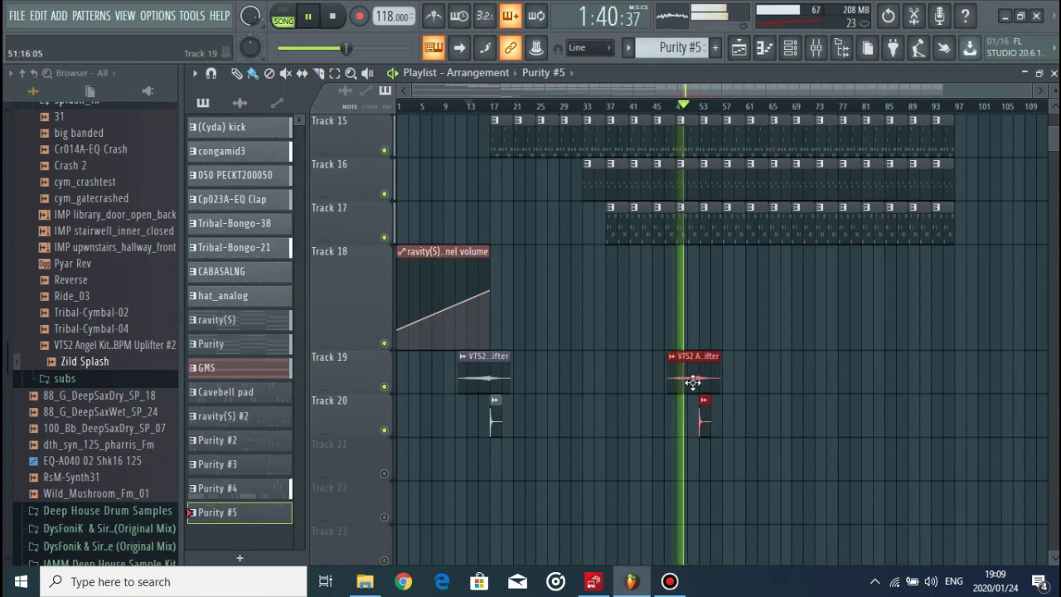
Step: Delete the kick clips at bars 51 to 56 on Track 1 and the Tribal-Bongo-21 clips at bars 53 to 56 on Track 2
scroll(732, 292, "up", 5)
scroll(705, 174, "up", 1)
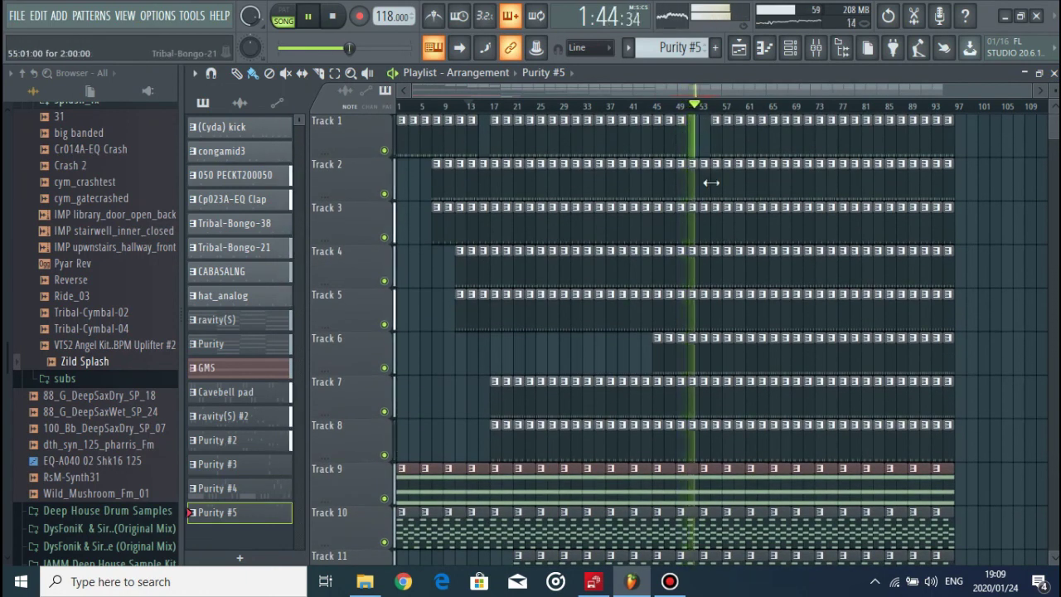
scroll(721, 120, "up", 5)
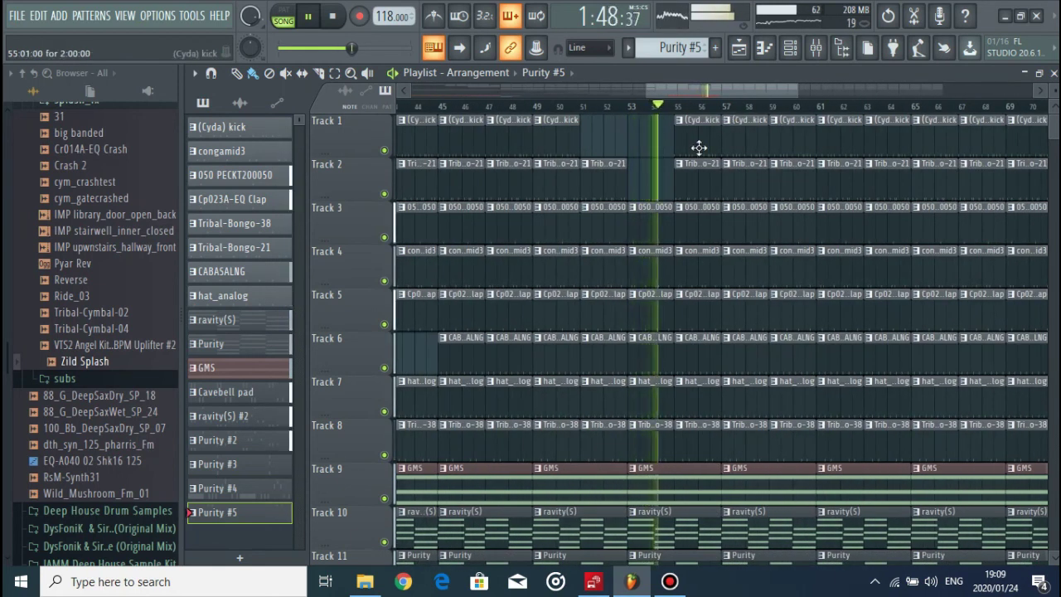
right_click(700, 145)
right_click(705, 163)
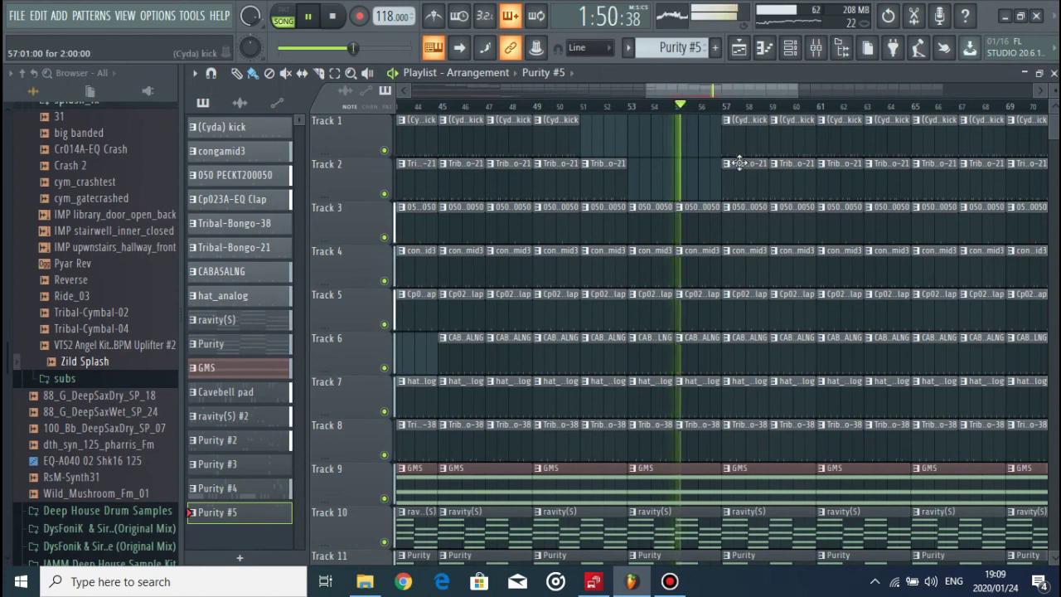
Step: Review the whole arrangement from the percussion on Track 1 down to the transition effects on Tracks 19 and 20
scroll(734, 165, "down", 3)
scroll(753, 260, "down", 4)
scroll(789, 284, "down", 4)
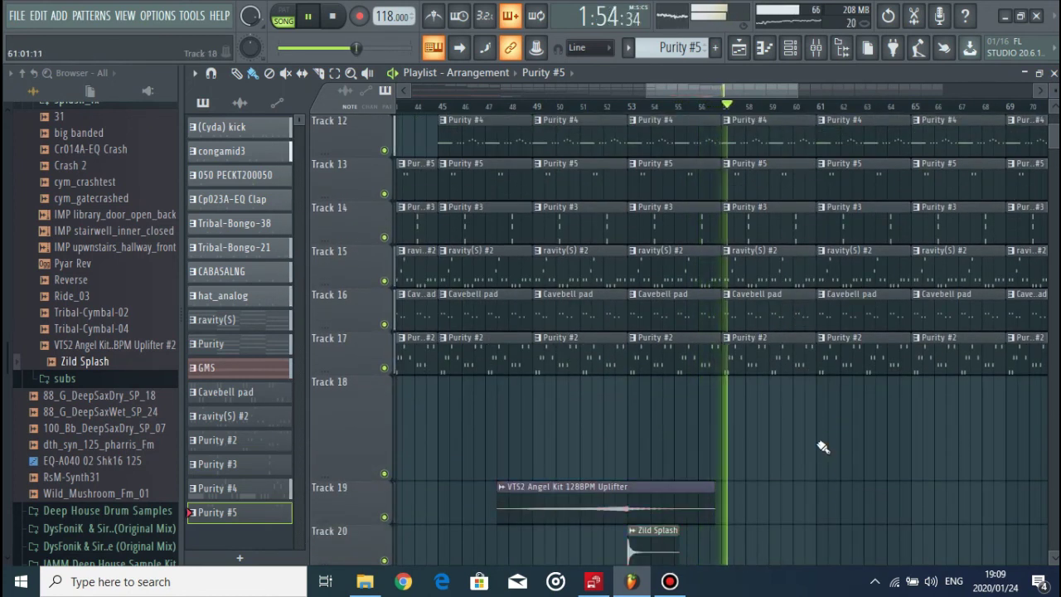
scroll(792, 116, "down", 2)
scroll(792, 116, "down", 2)
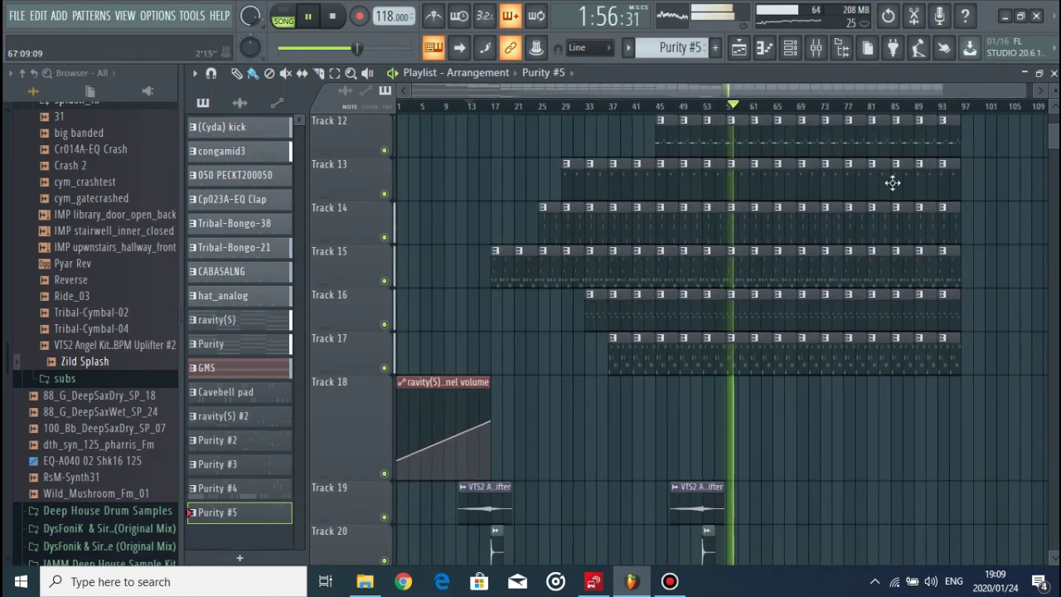
scroll(935, 268, "up", 8)
scroll(932, 272, "up", 3)
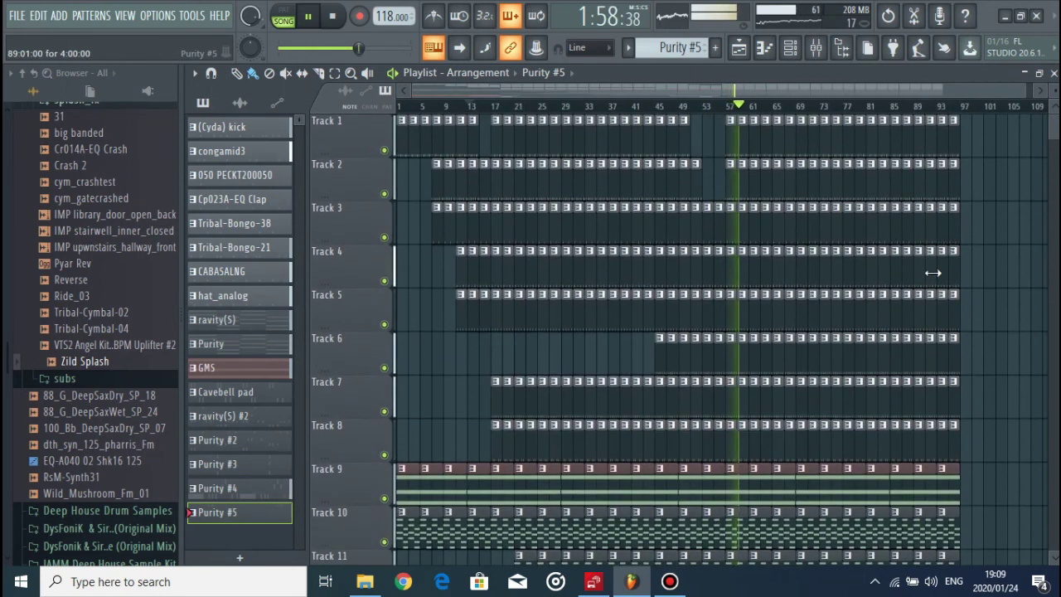